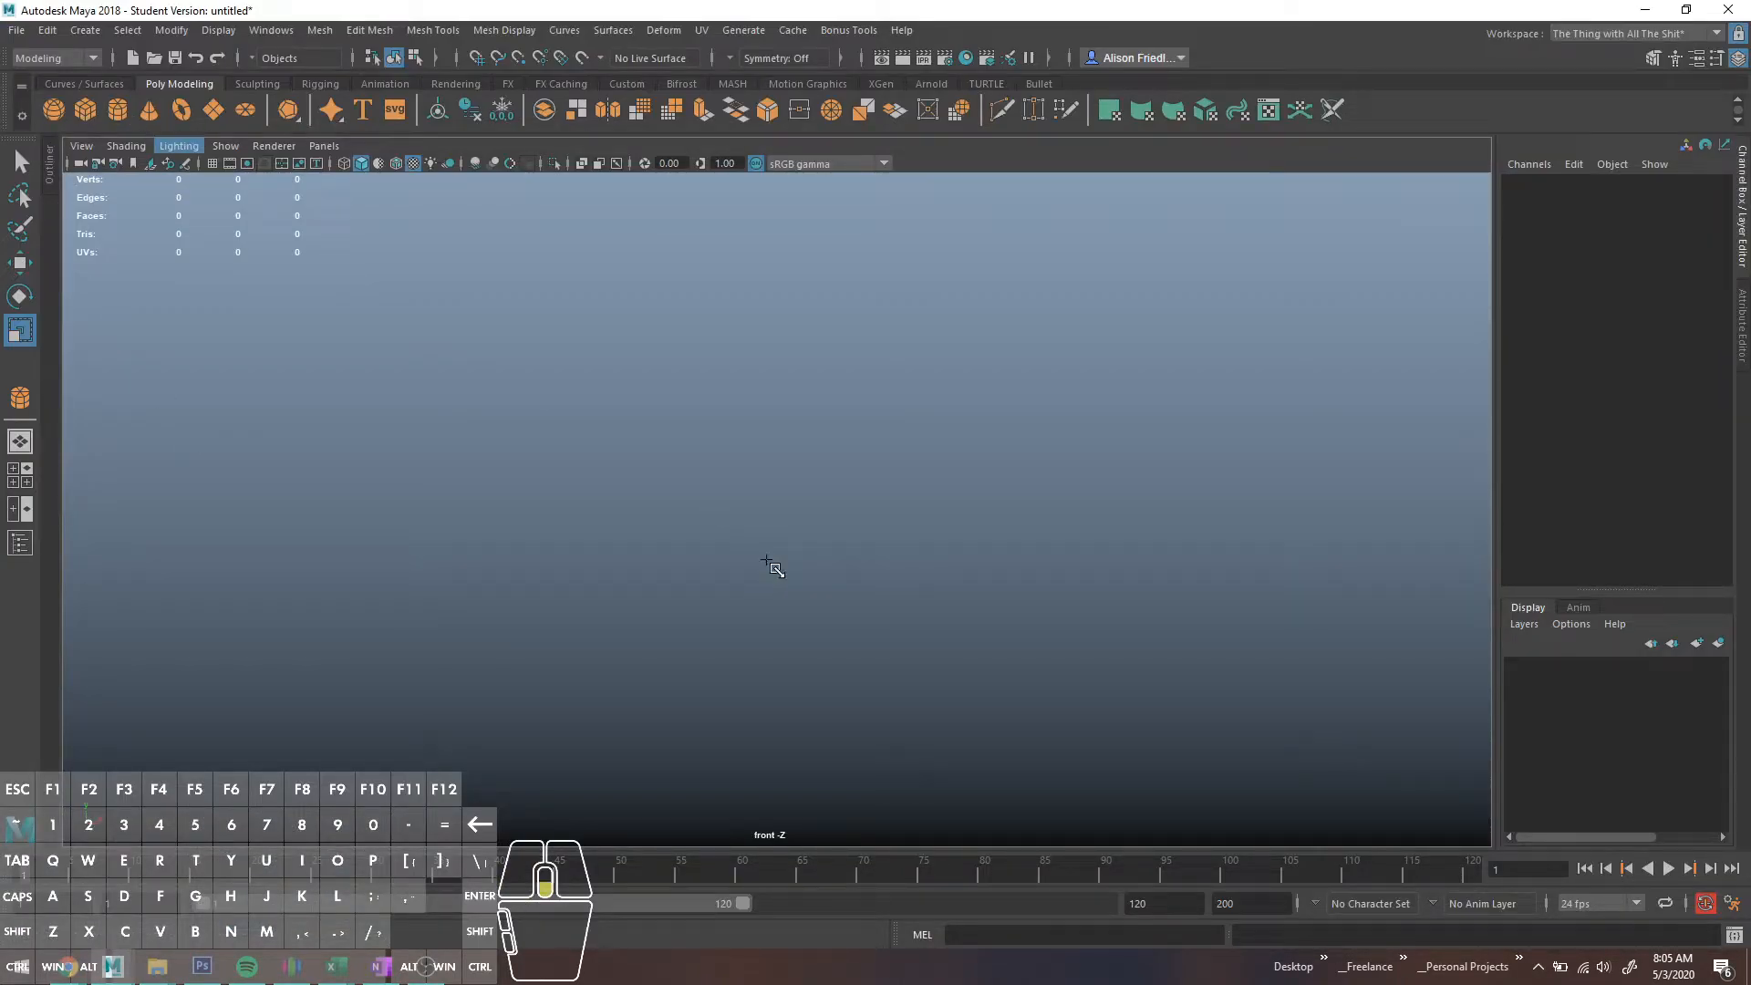
# - Create a polygon cylinder on the grid in the perspective view, about 8.7 in radius and 15.3 in height
pyautogui.press('g')
pyautogui.press('space')
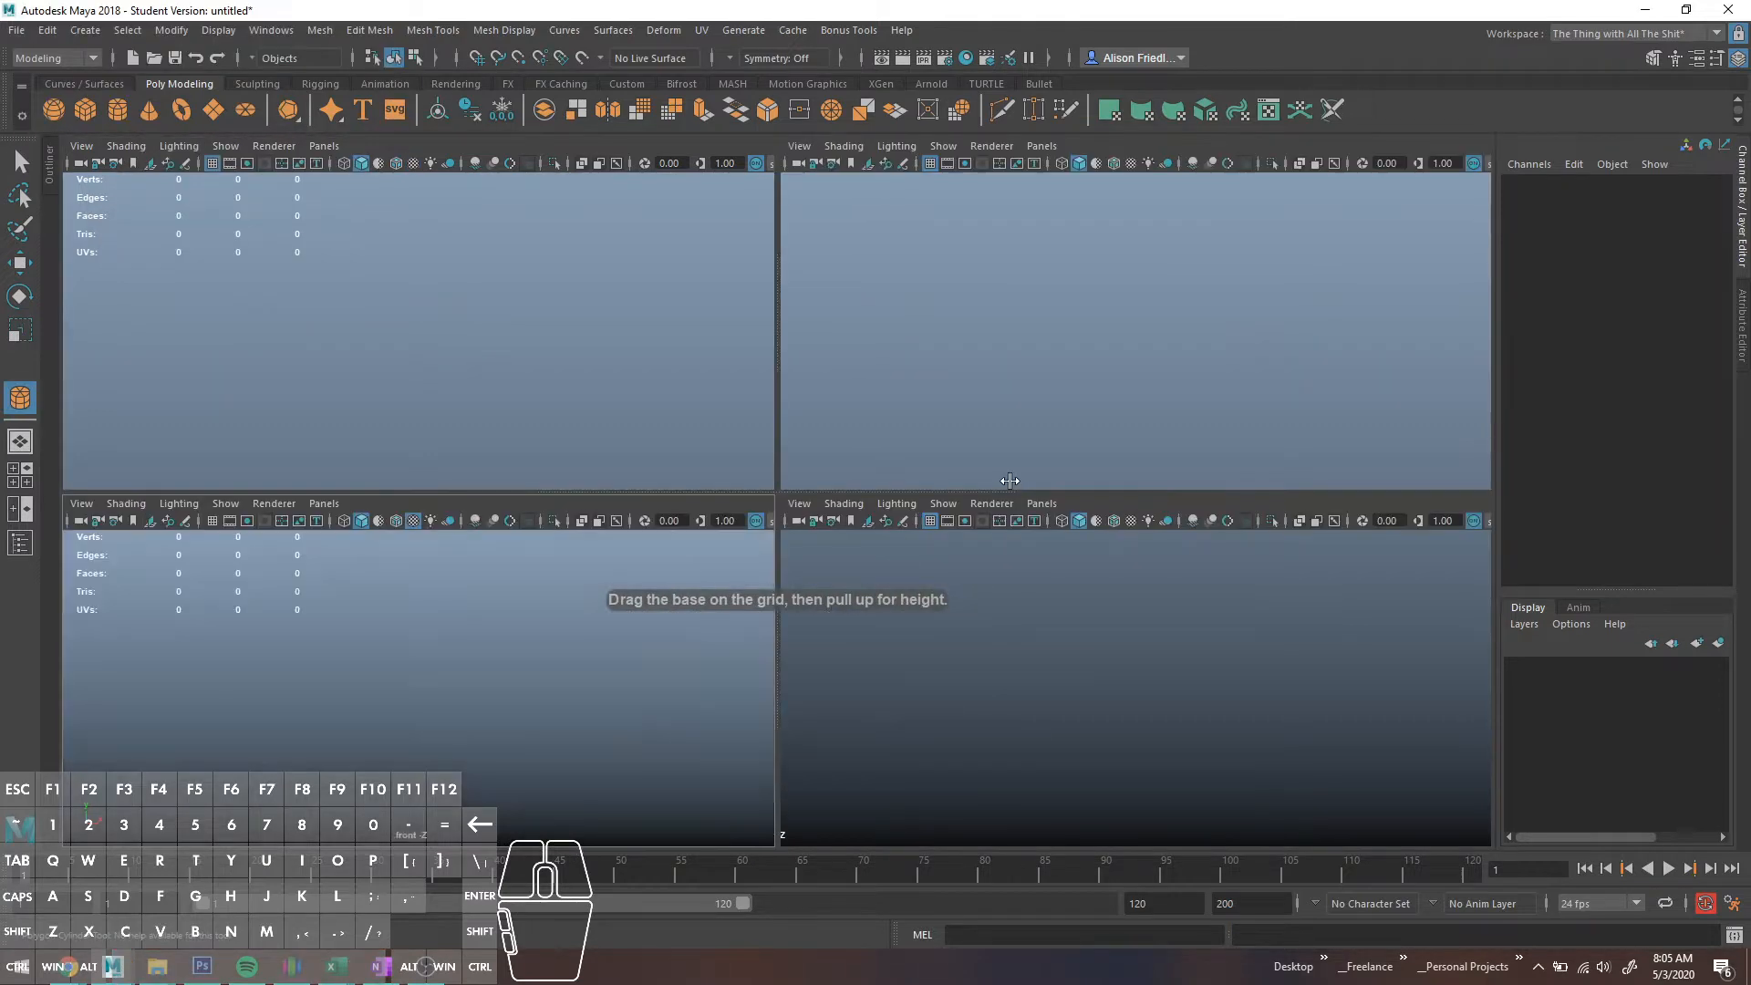
pyautogui.press('space')
pyautogui.press('space')
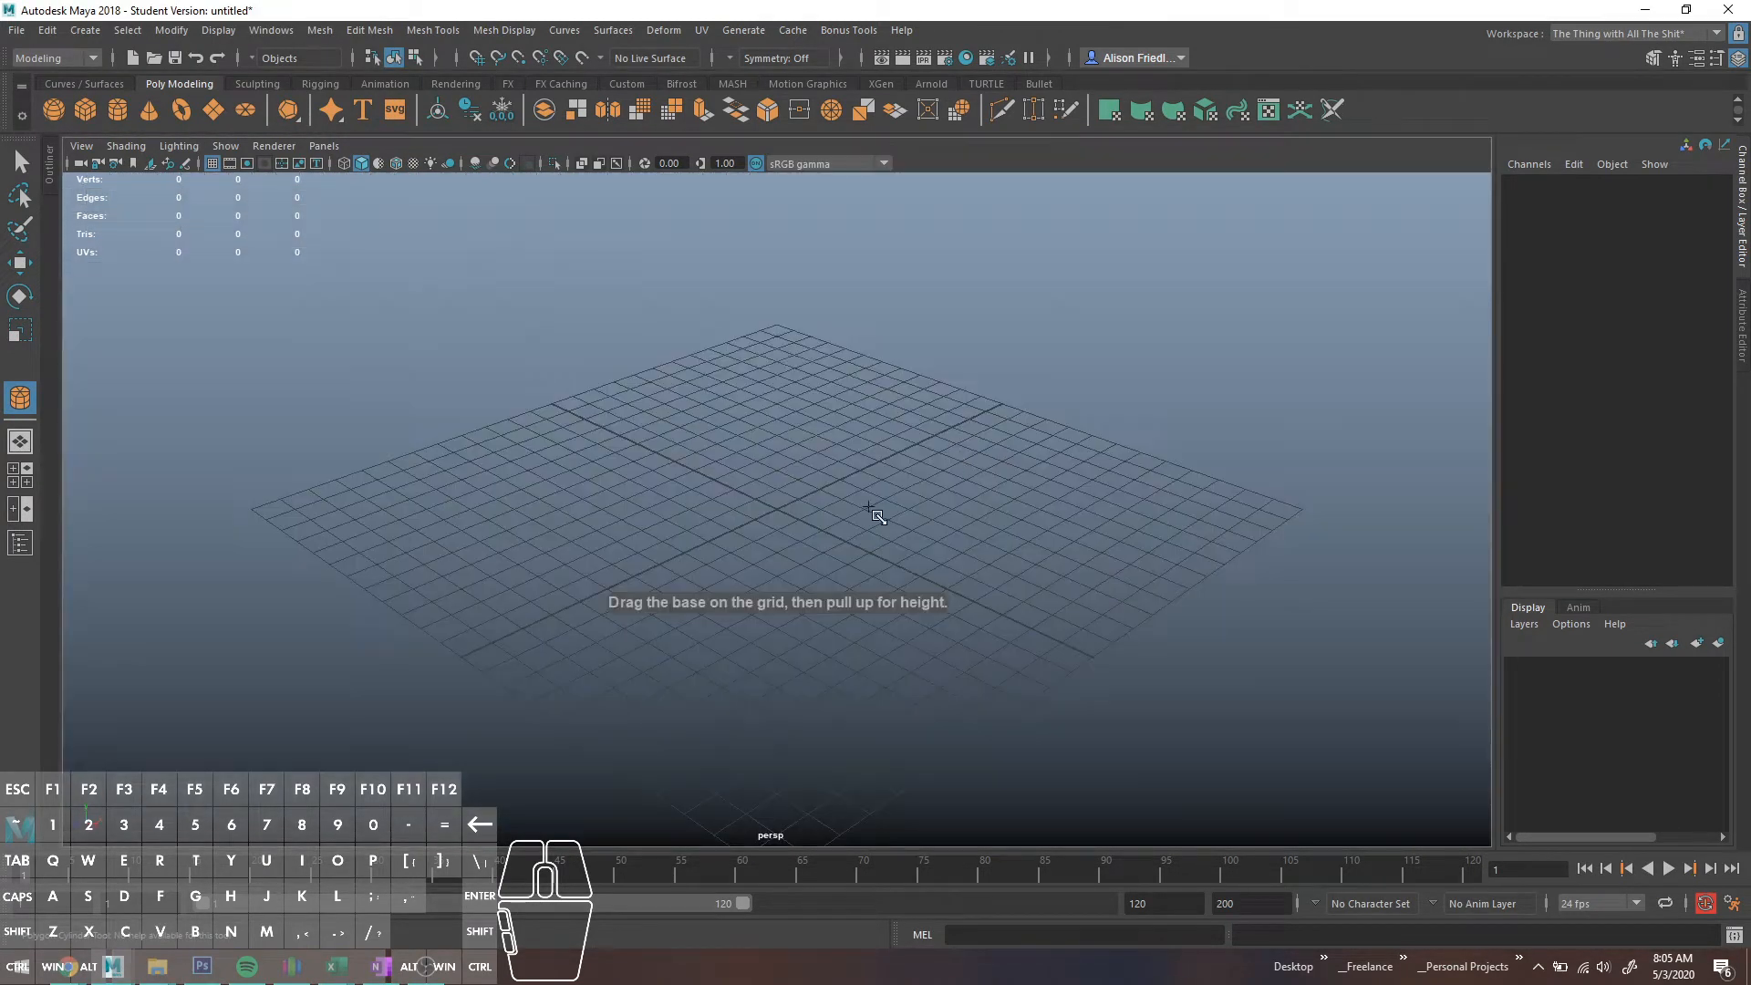
pyautogui.moveTo(793, 499); pyautogui.dragTo(939, 627)
pyautogui.moveTo(934, 530); pyautogui.dragTo(830, 5)
pyautogui.press('r')
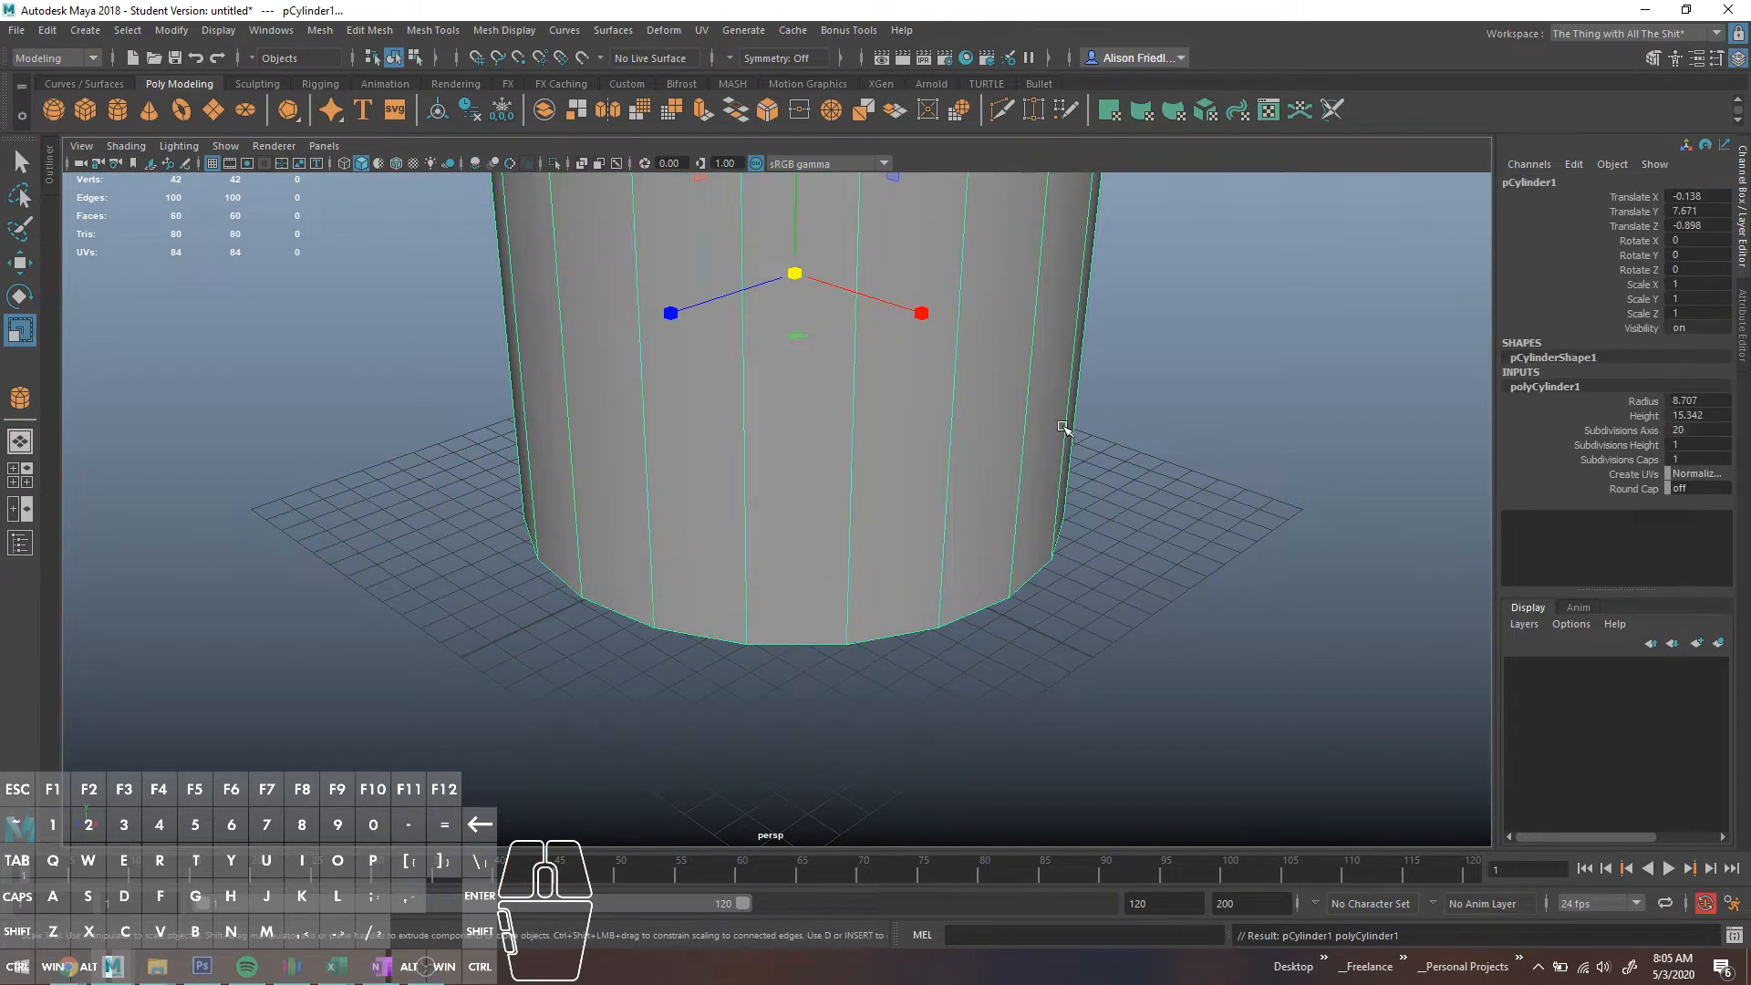
pyautogui.press('f')
pyautogui.keyDown('alt'); pyautogui.moveTo(1128, 568); pyautogui.dragTo(1130, 571); pyautogui.keyUp('alt')
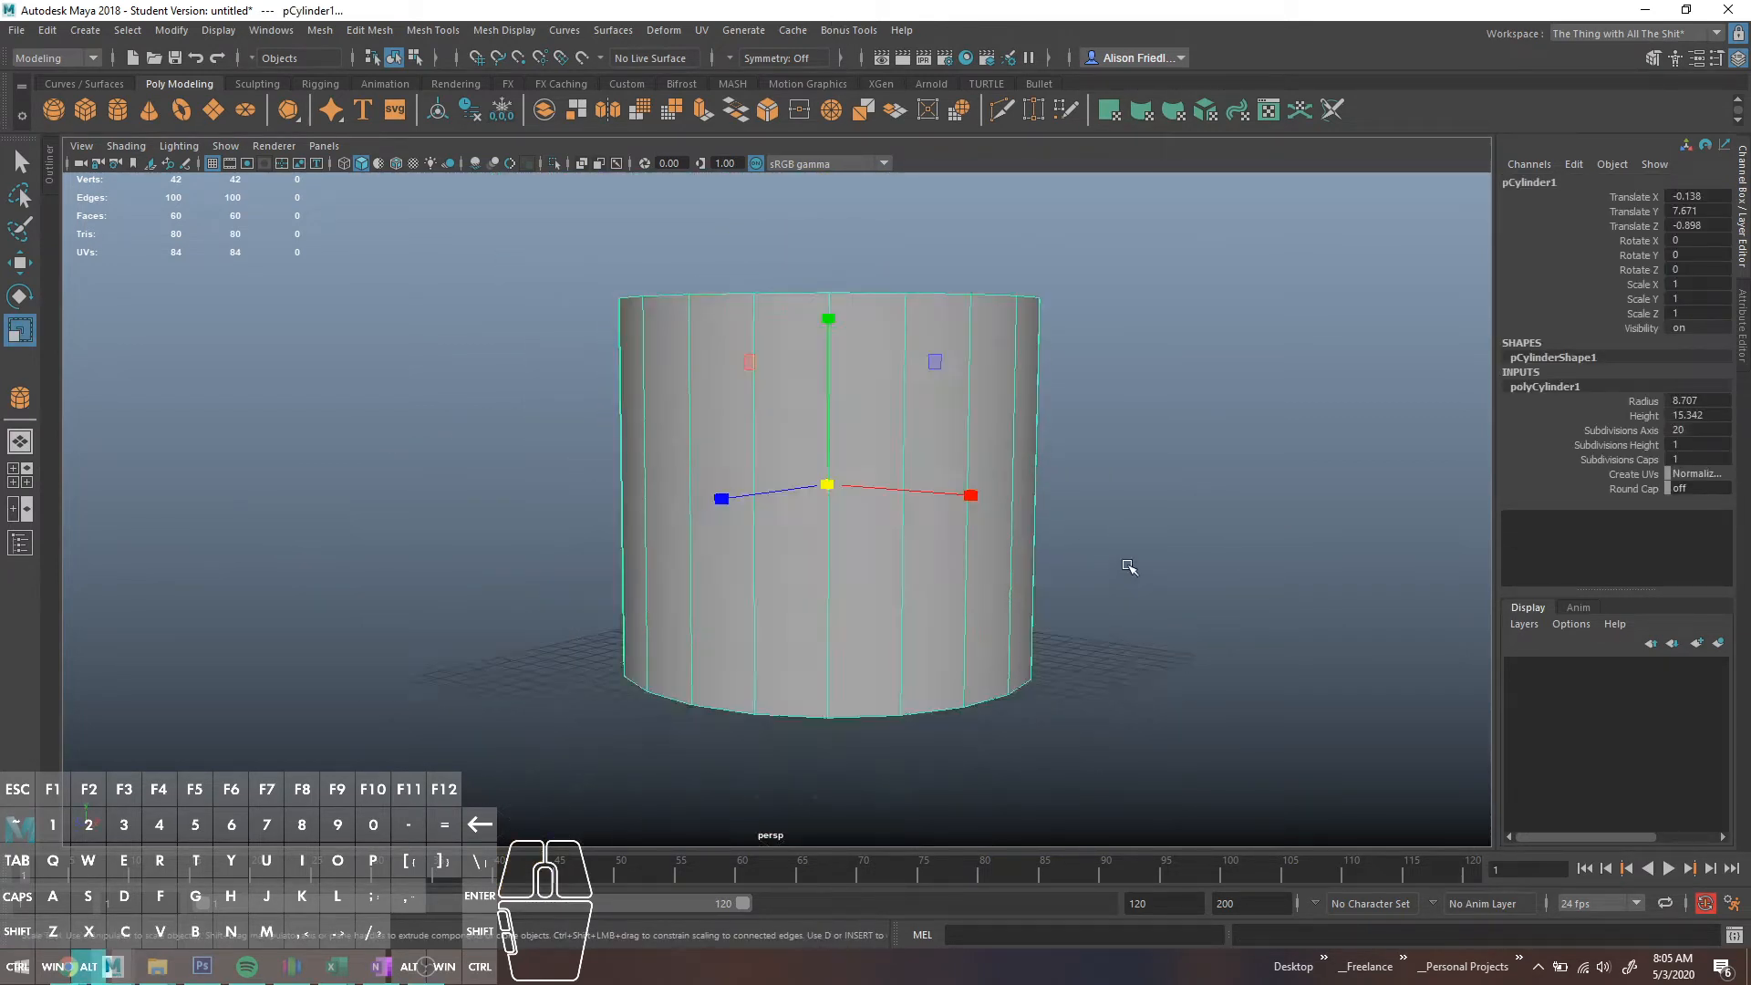
# - Set the cylinder's Subdivisions Axis to 60 and increase its height to about 25.04
pyautogui.click(1677, 429)
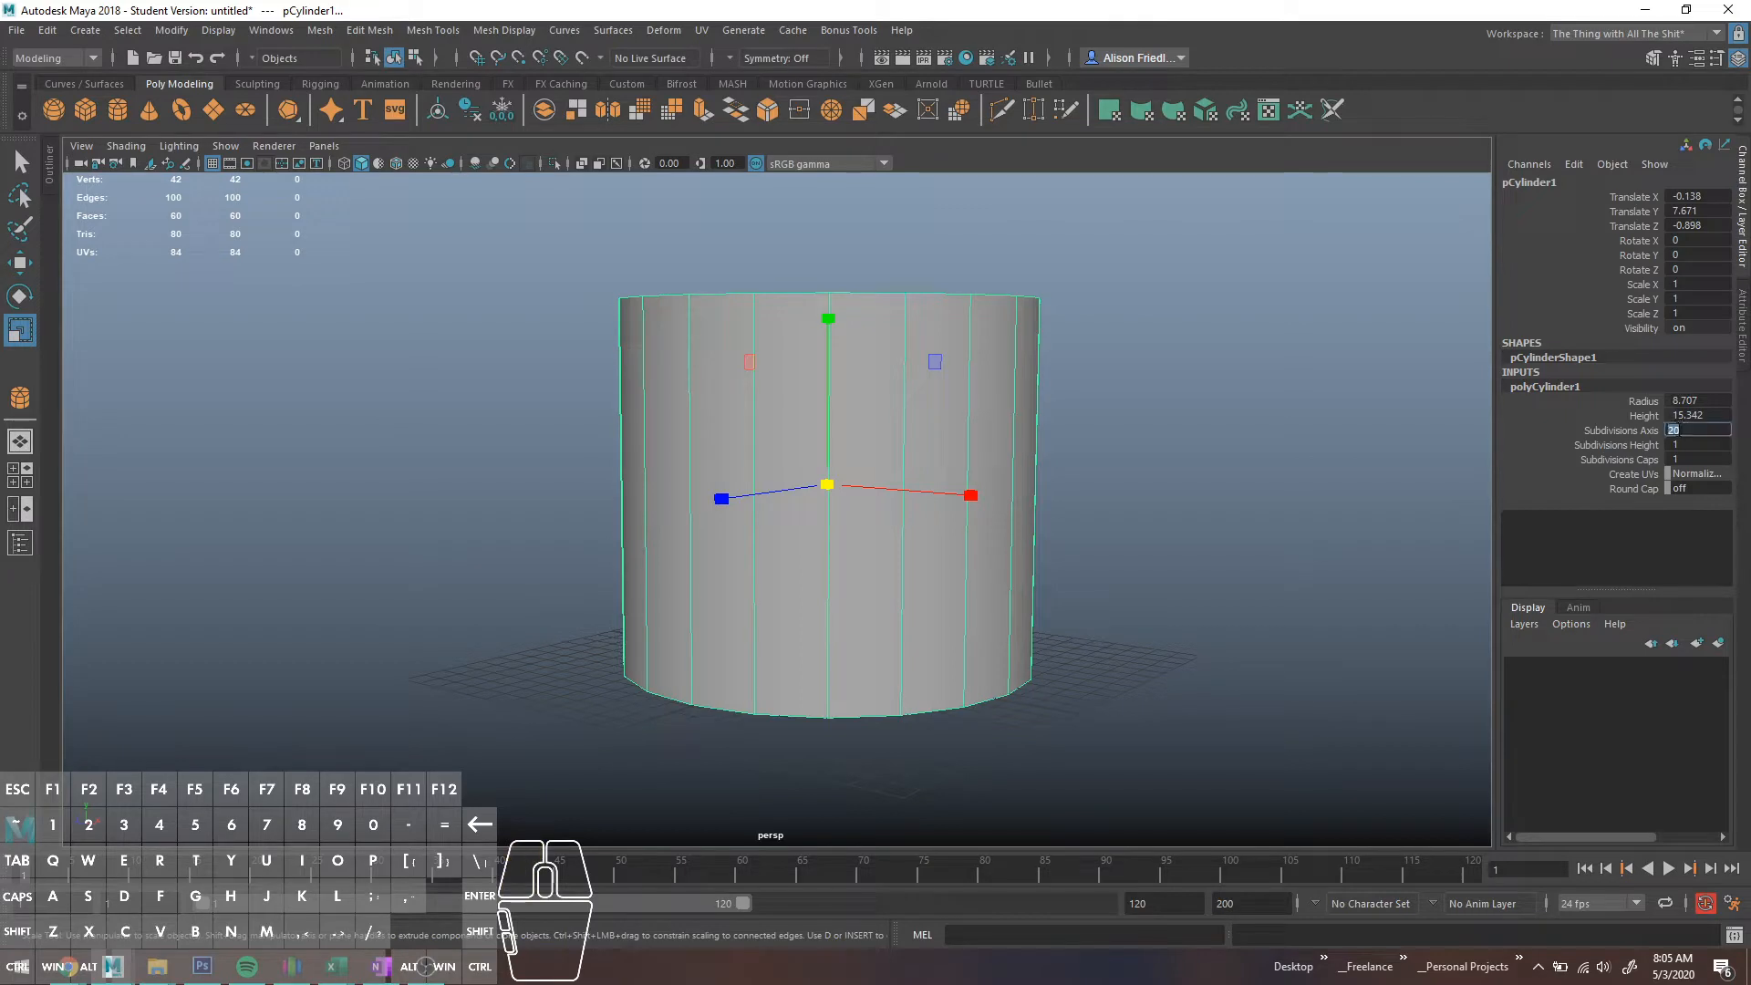
pyautogui.write('40')
pyautogui.press('Return')
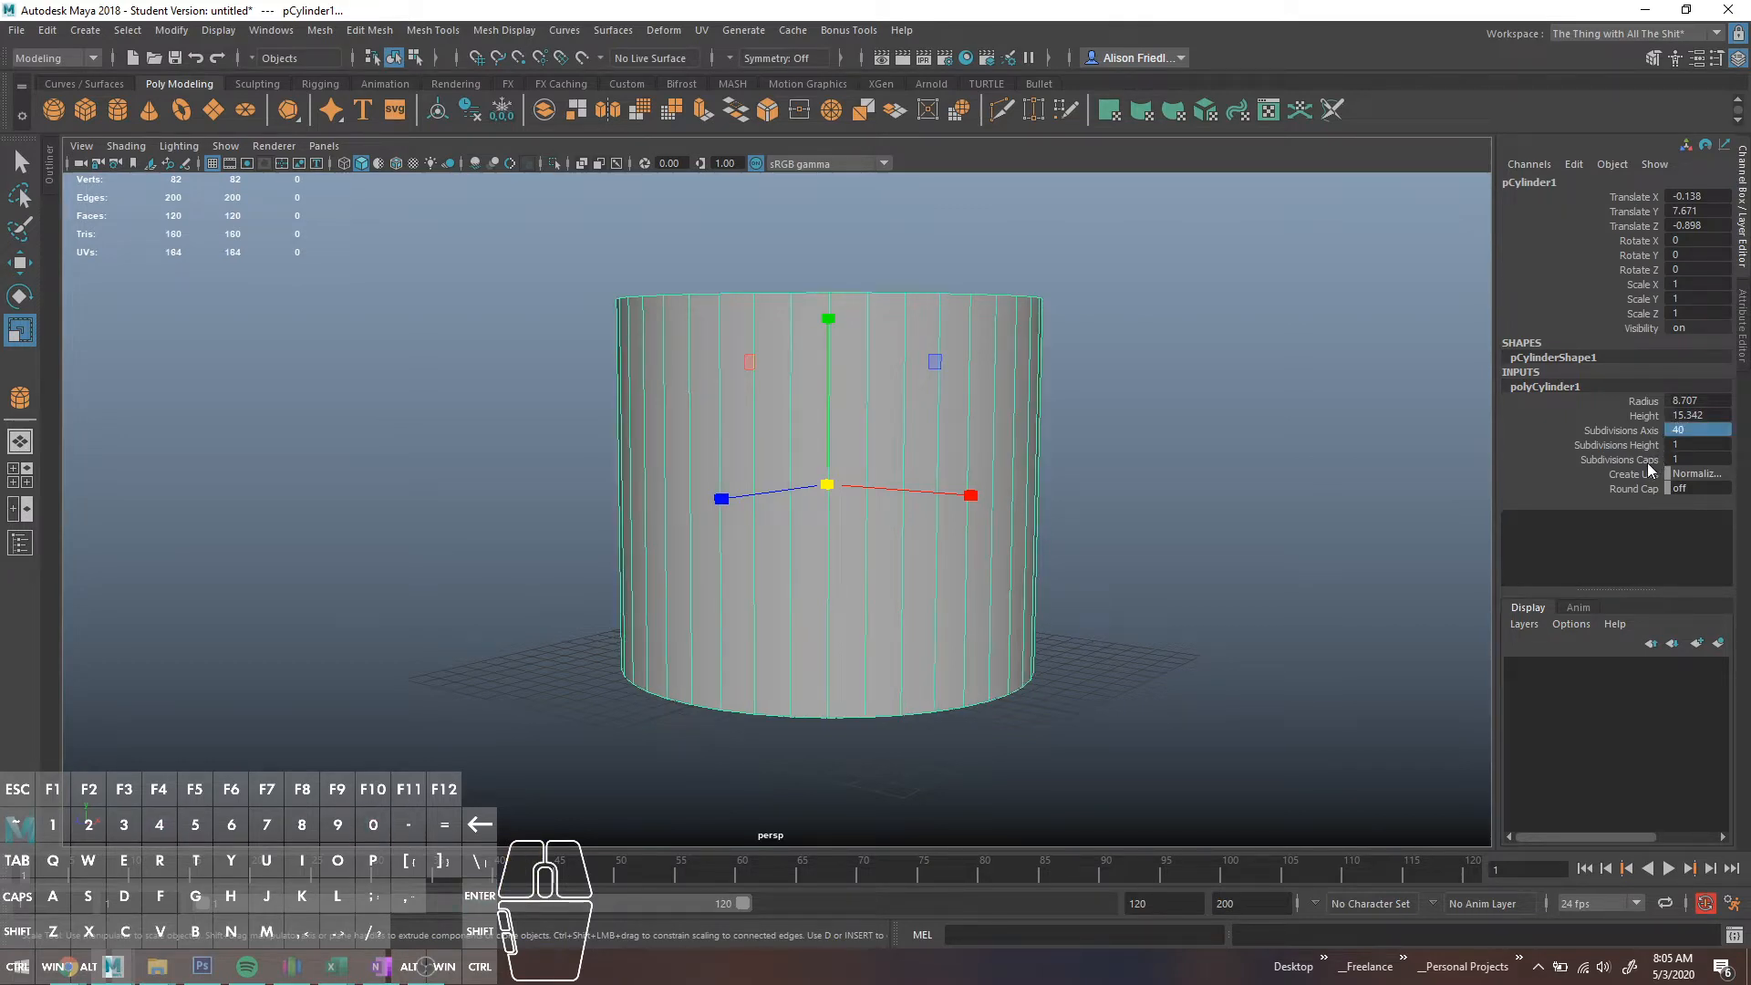
pyautogui.write('60')
pyautogui.press('Return')
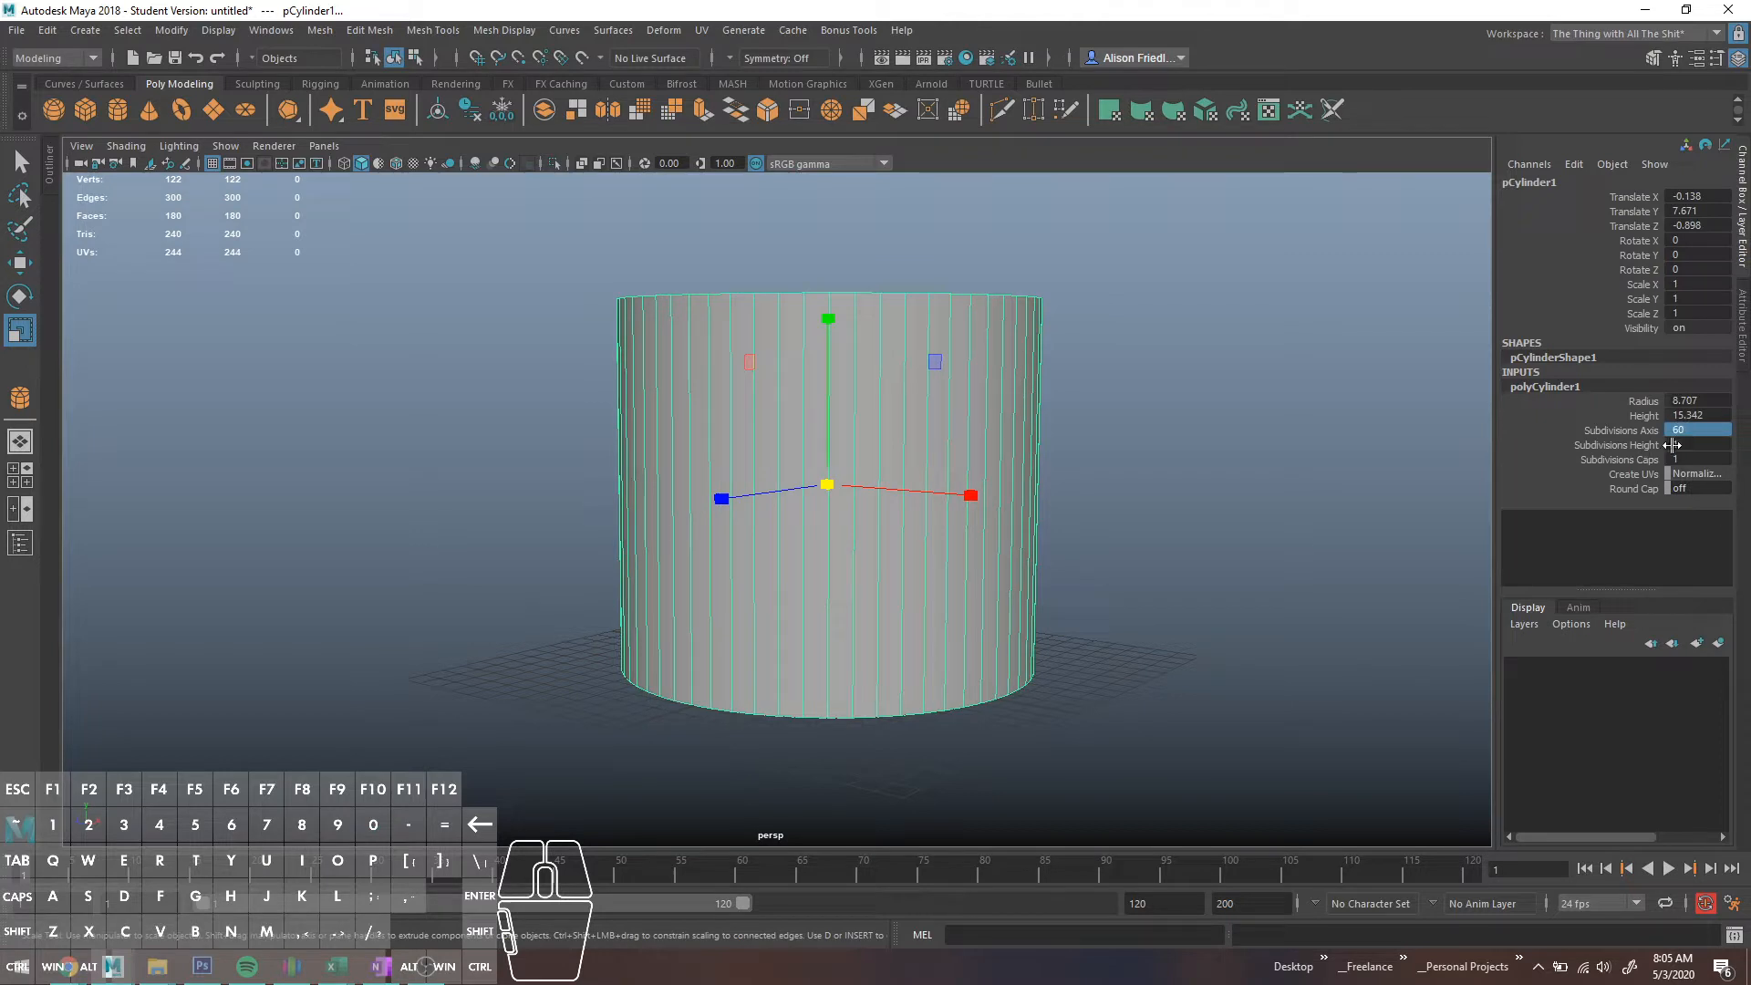
pyautogui.click(1639, 417)
pyautogui.moveTo(1140, 412); pyautogui.dragTo(1391, 429, button='middle')
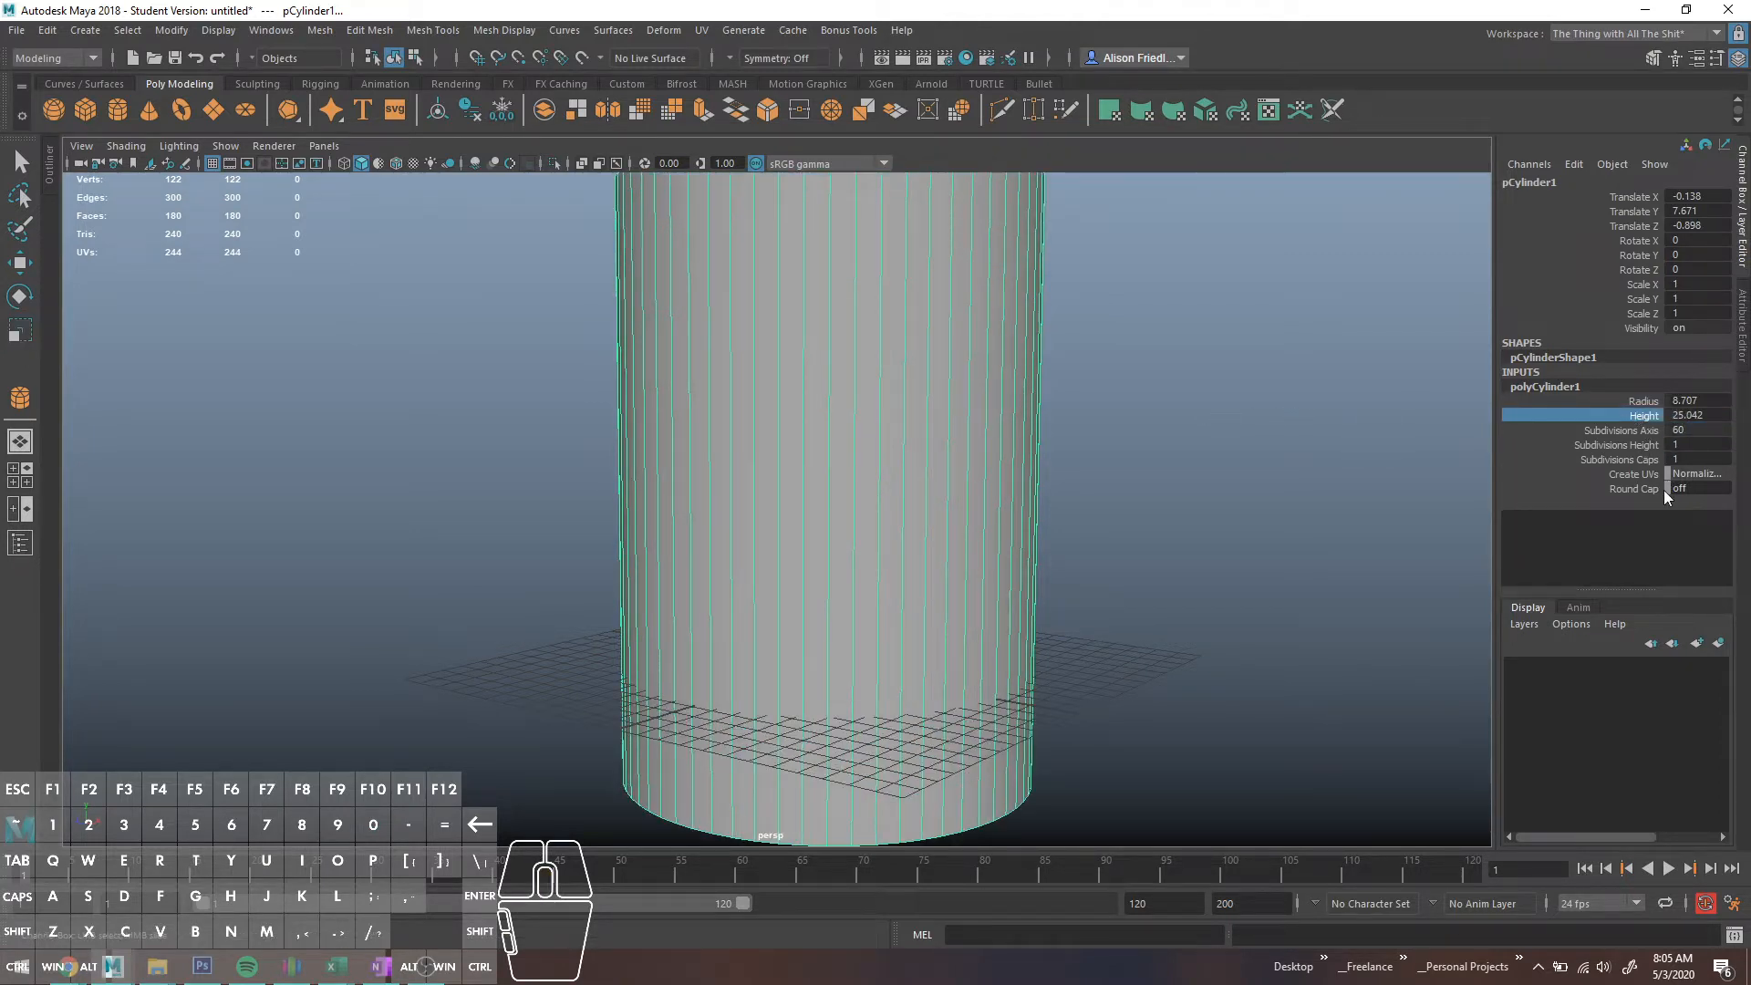
# - Raise the cylinder's Subdivisions Height to 27
pyautogui.click(1644, 445)
pyautogui.click(1638, 434)
pyautogui.click(1633, 445)
pyautogui.scroll(-3, 1243, 477)
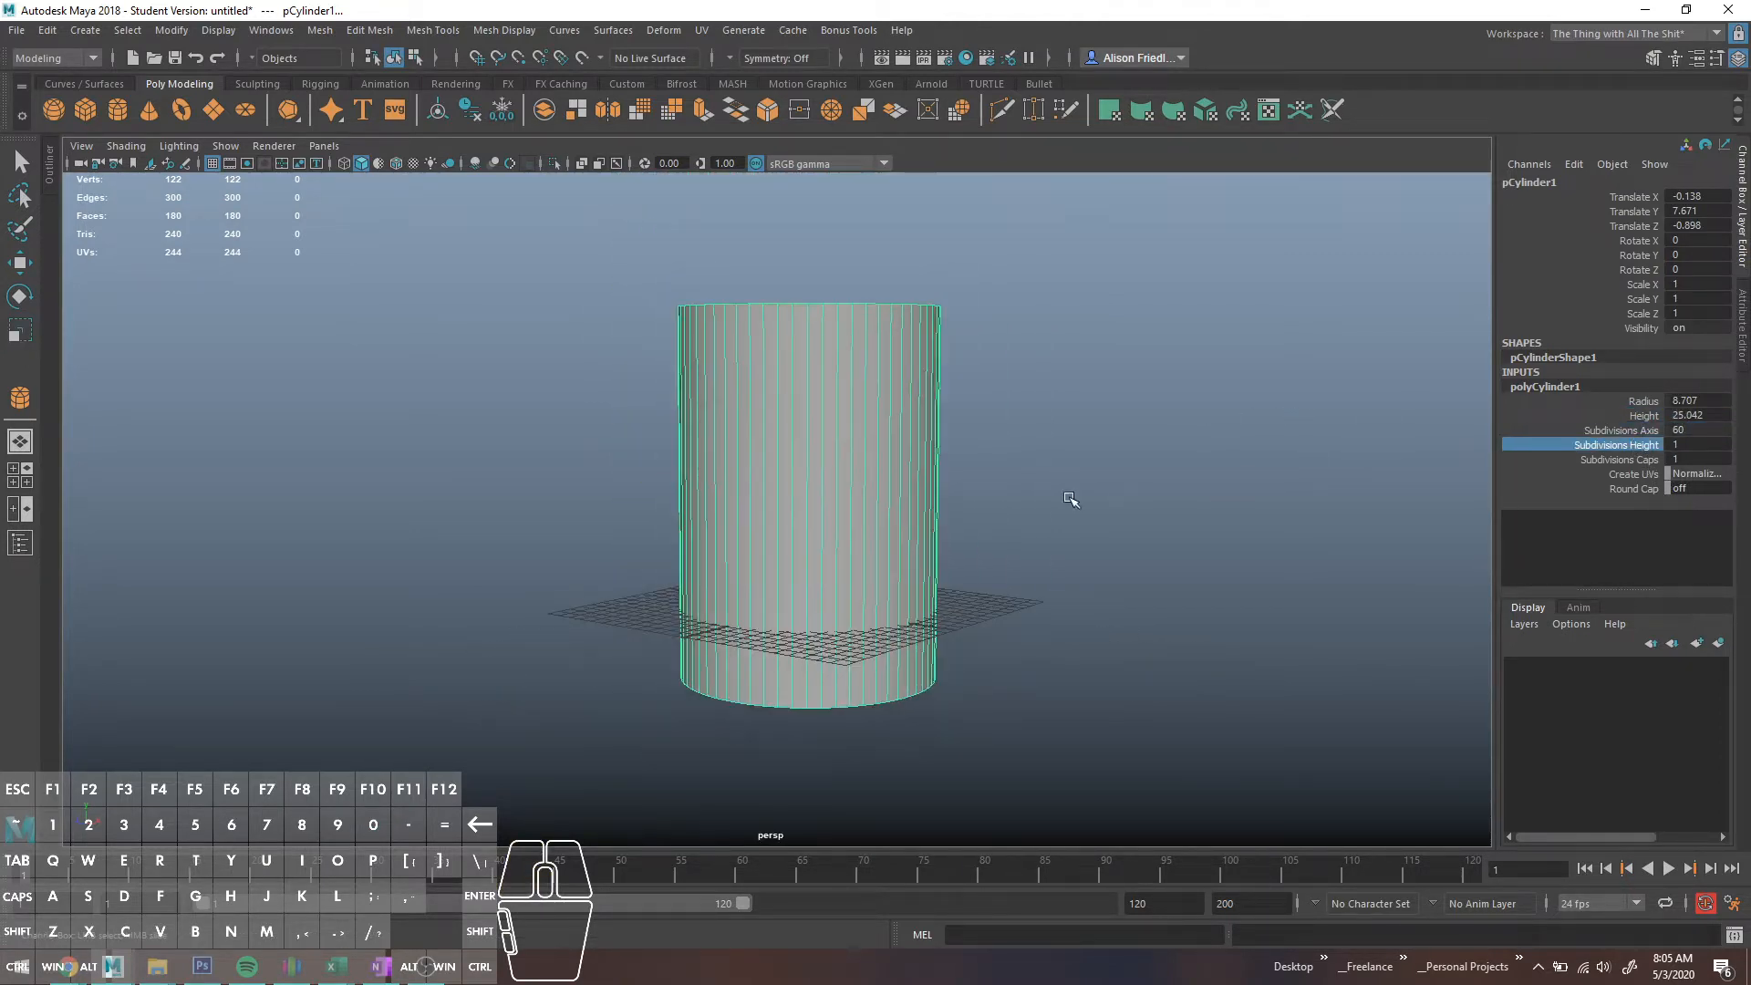
pyautogui.moveTo(1067, 496); pyautogui.dragTo(1233, 504, button='middle')
pyautogui.scroll(3, 1101, 538)
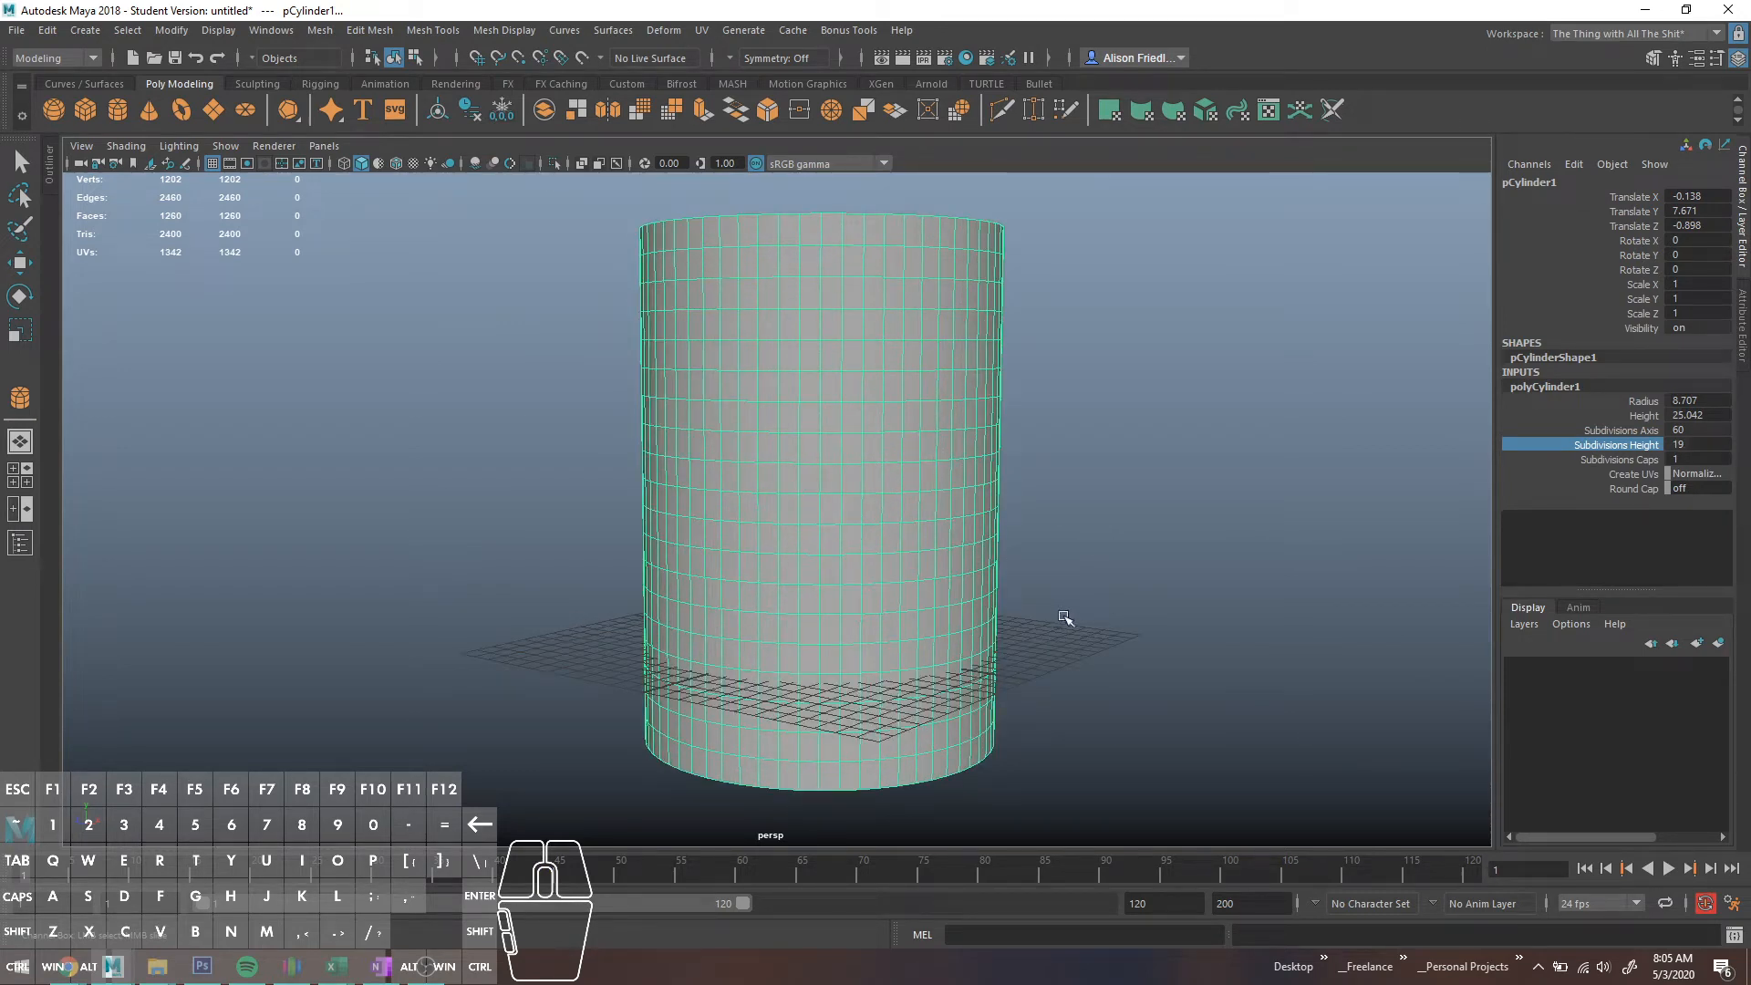
pyautogui.moveTo(1133, 492); pyautogui.dragTo(1193, 544, button='middle')
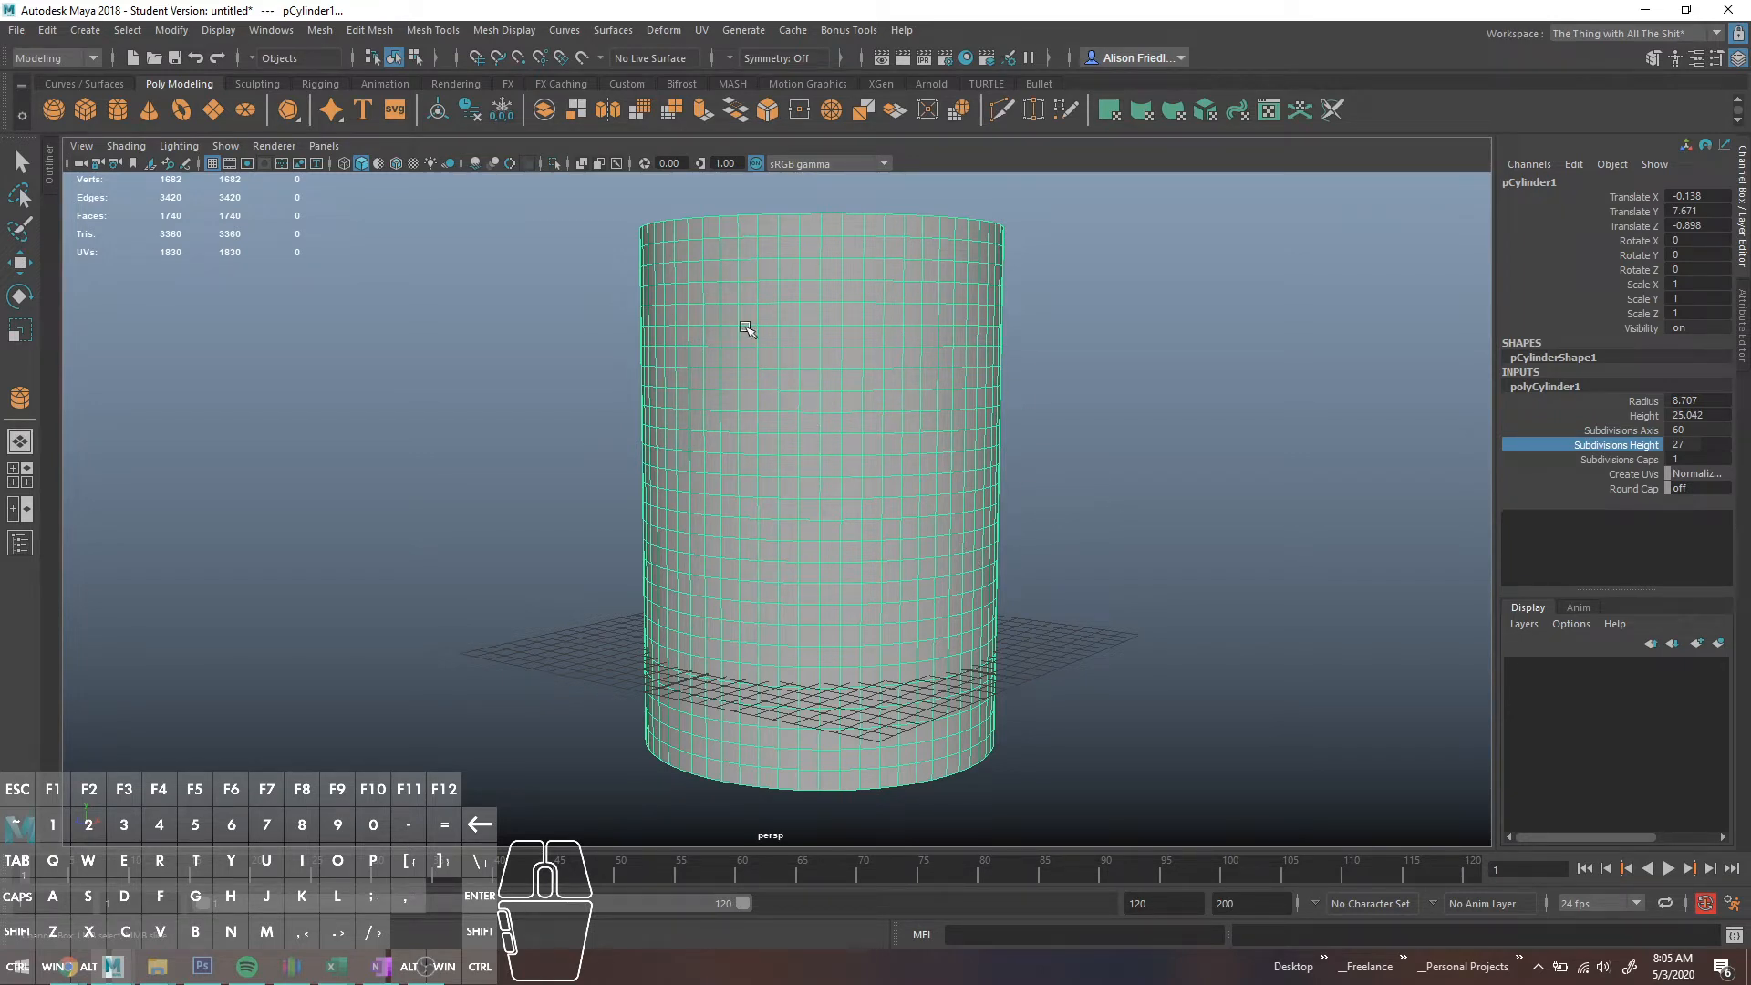
# - Delete the cap faces at both ends of the cylinder, leaving an open shaded tube
pyautogui.keyDown('alt'); pyautogui.moveTo(875, 379); pyautogui.dragTo(811, 542); pyautogui.keyUp('alt')
pyautogui.press('4')
pyautogui.rightClick(811, 541)
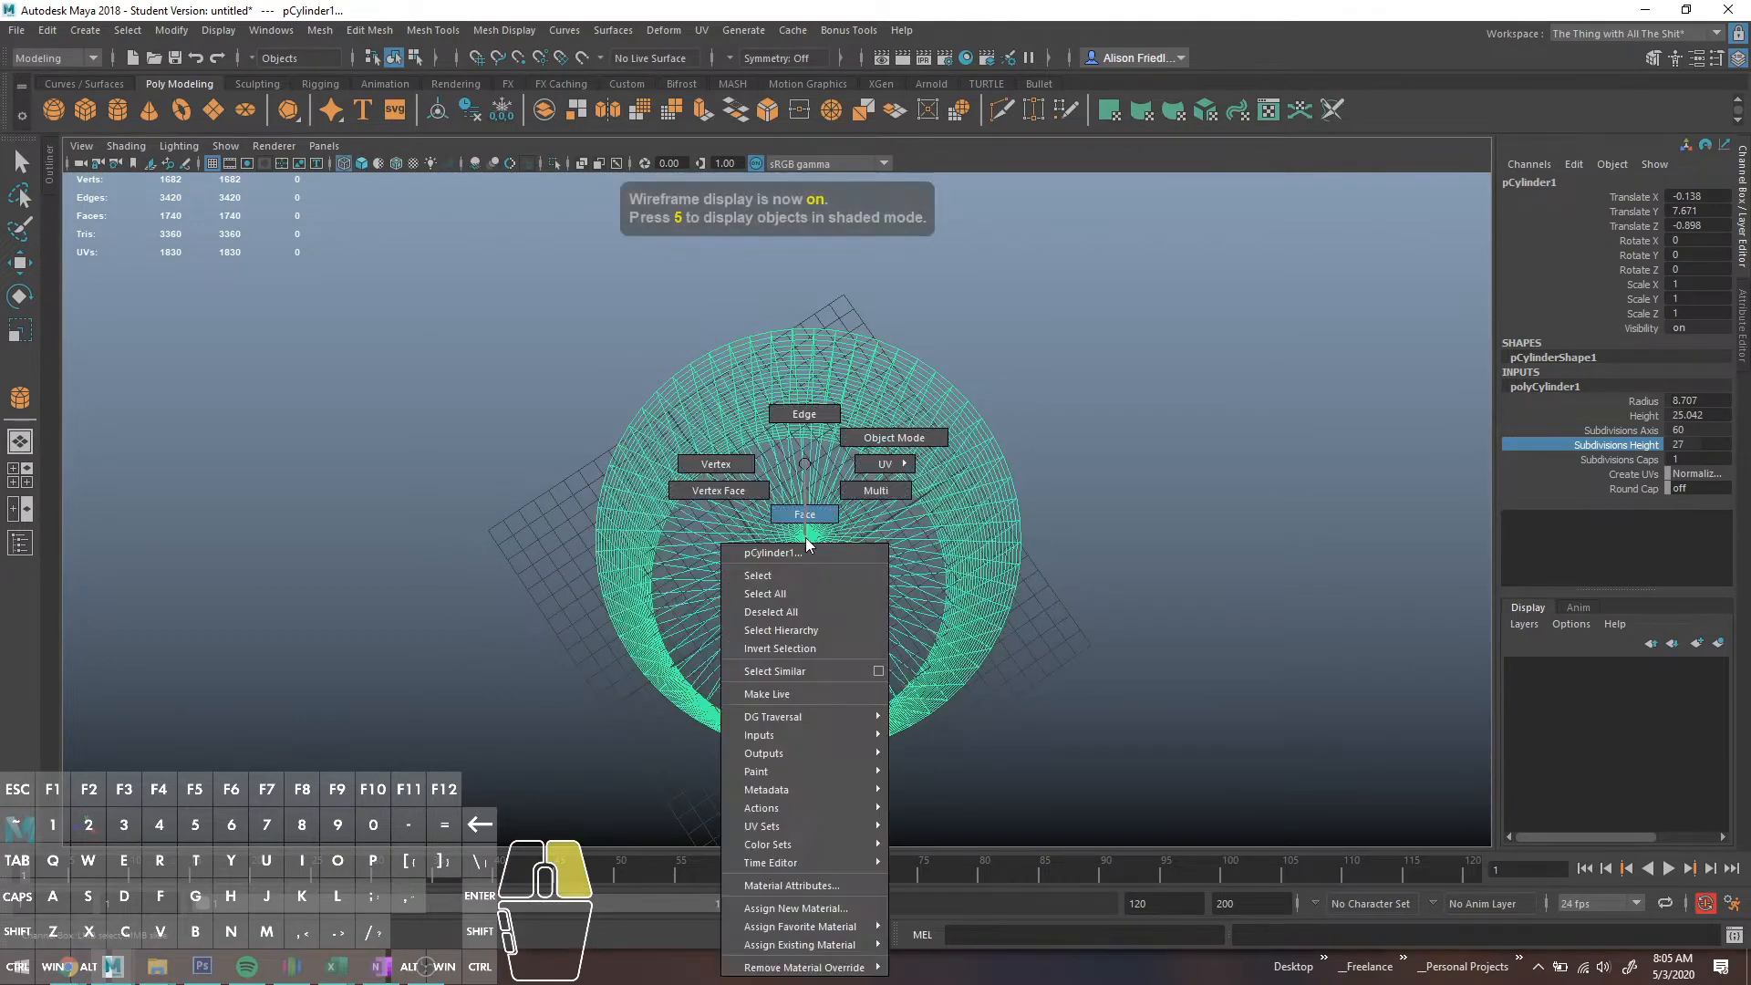
pyautogui.press('r')
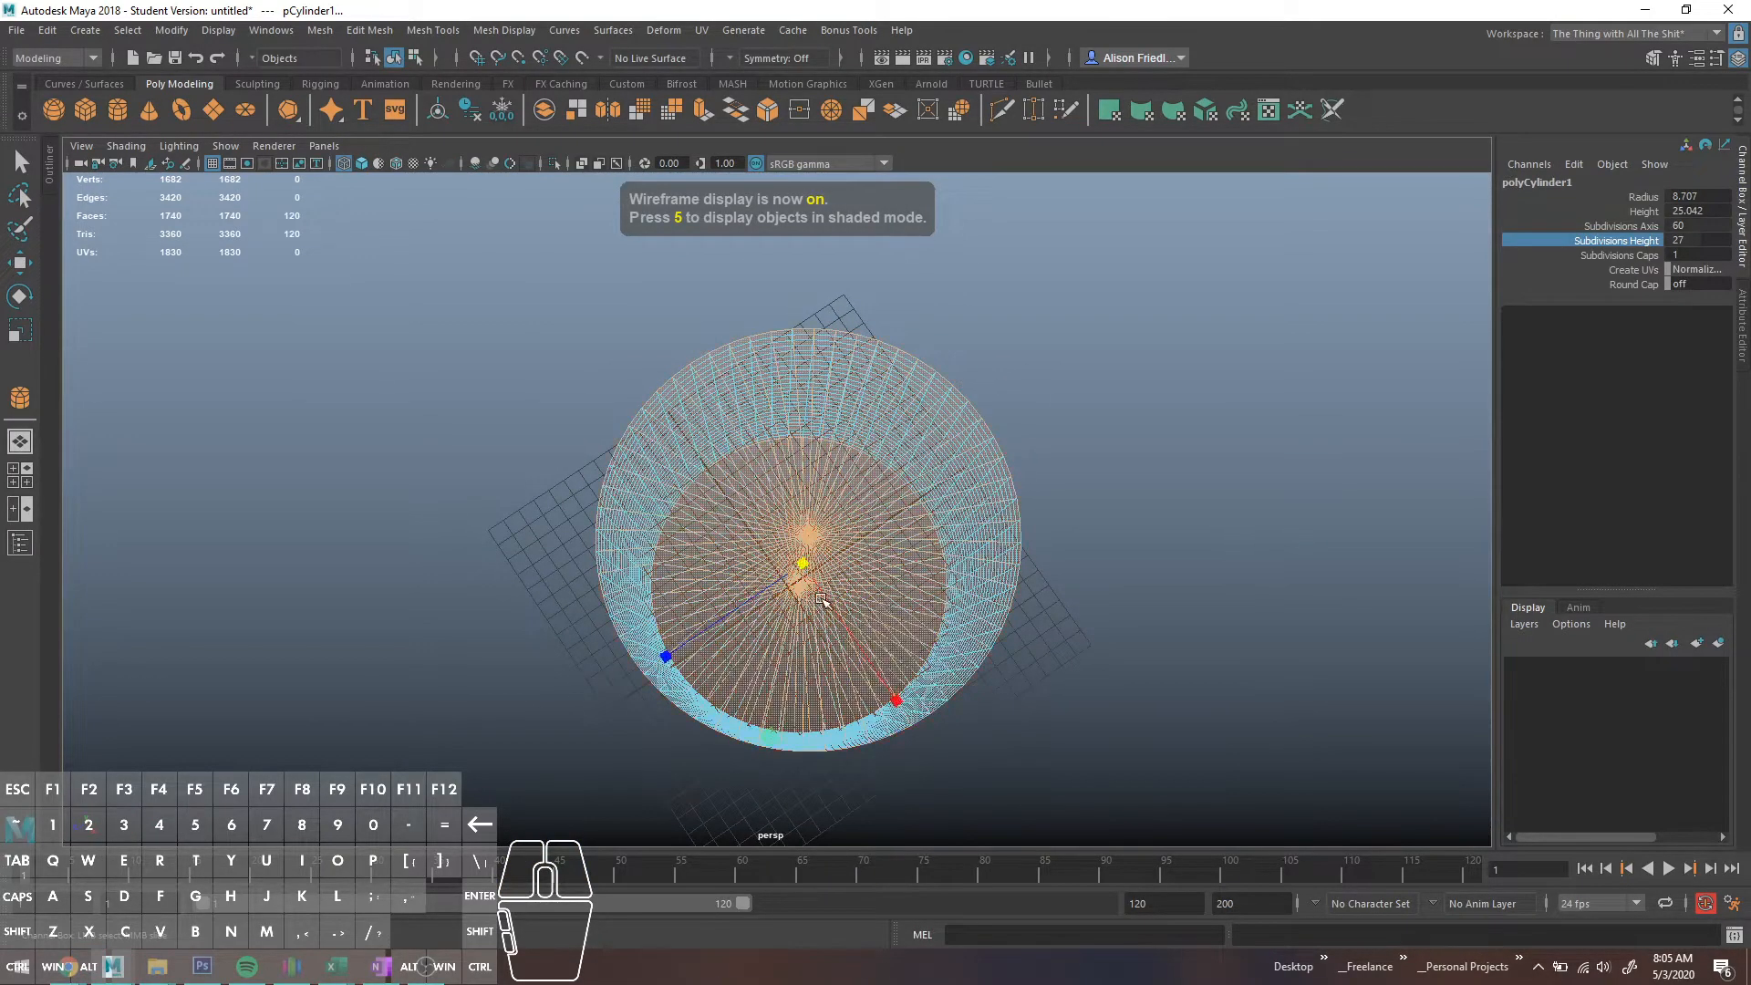
pyautogui.press('Delete')
pyautogui.keyDown('alt'); pyautogui.moveTo(821, 602); pyautogui.dragTo(848, 474); pyautogui.keyUp('alt')
pyautogui.press('5')
pyautogui.keyDown('alt'); pyautogui.scroll(-3, 847, 355); pyautogui.keyUp('alt')
pyautogui.keyDown('alt'); pyautogui.moveTo(857, 368); pyautogui.dragTo(837, 375); pyautogui.keyUp('alt')
# - Select all edges of the open cylinder and store them in a quick select set named "whatever"
pyautogui.rightClick(832, 368)
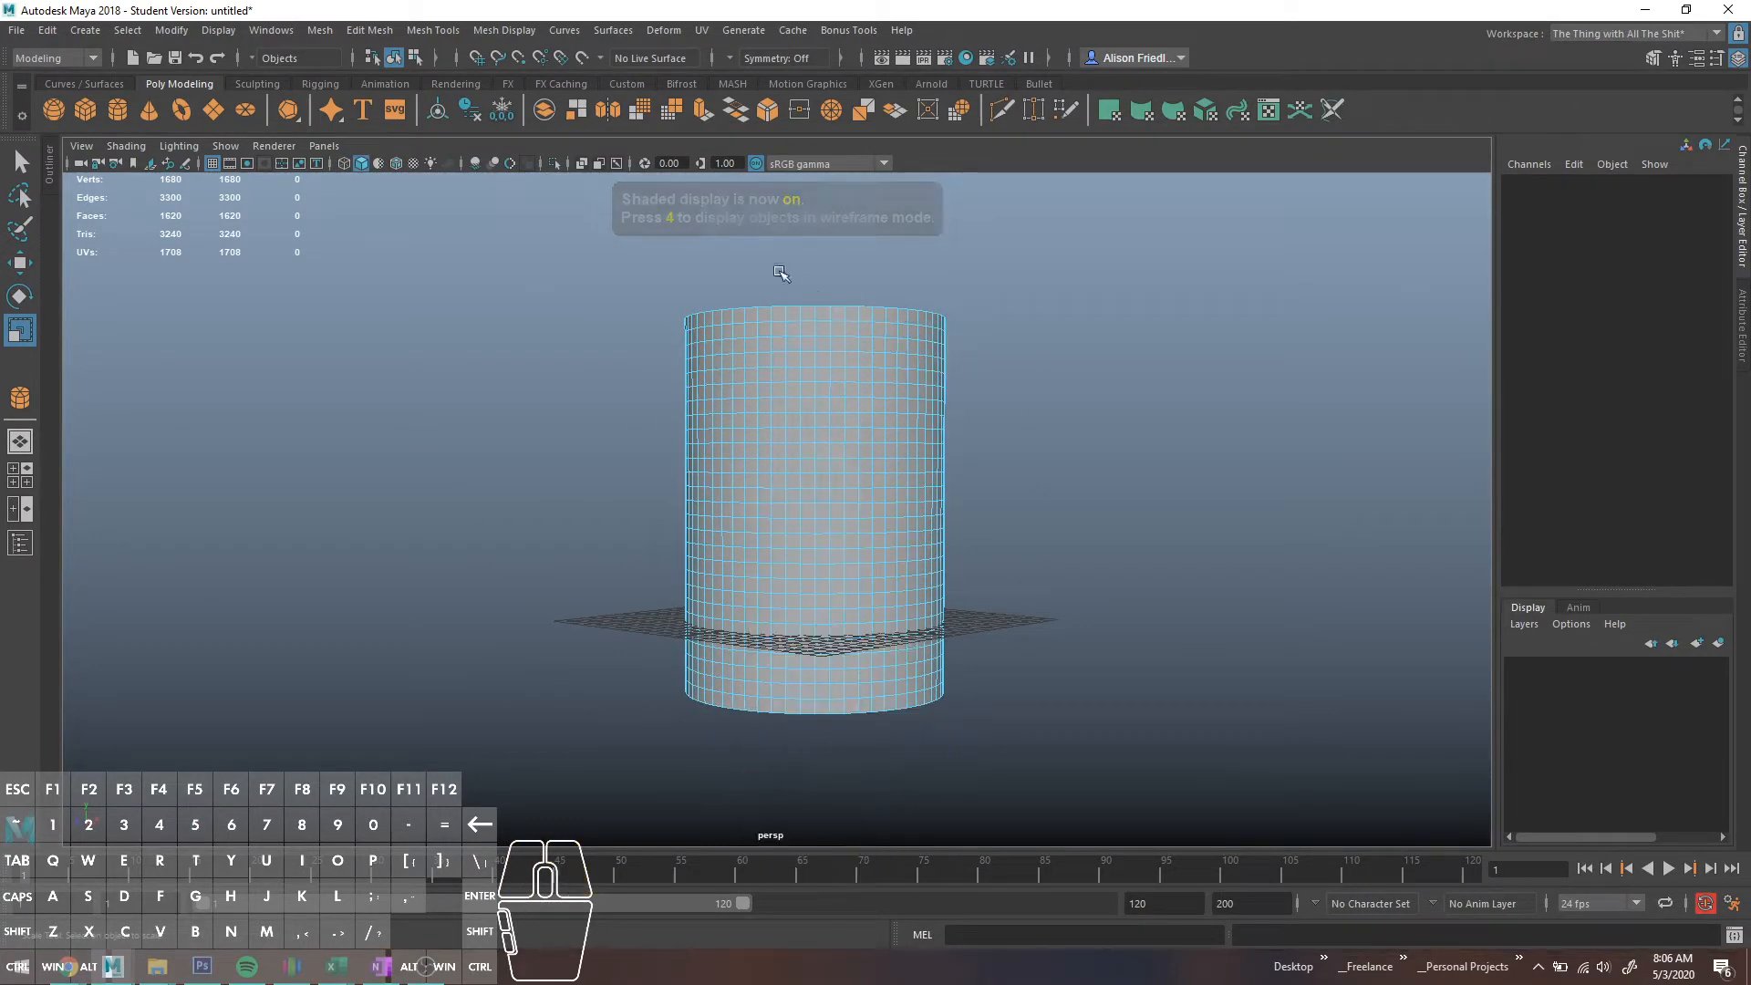
pyautogui.moveTo(528, 220); pyautogui.dragTo(1419, 918)
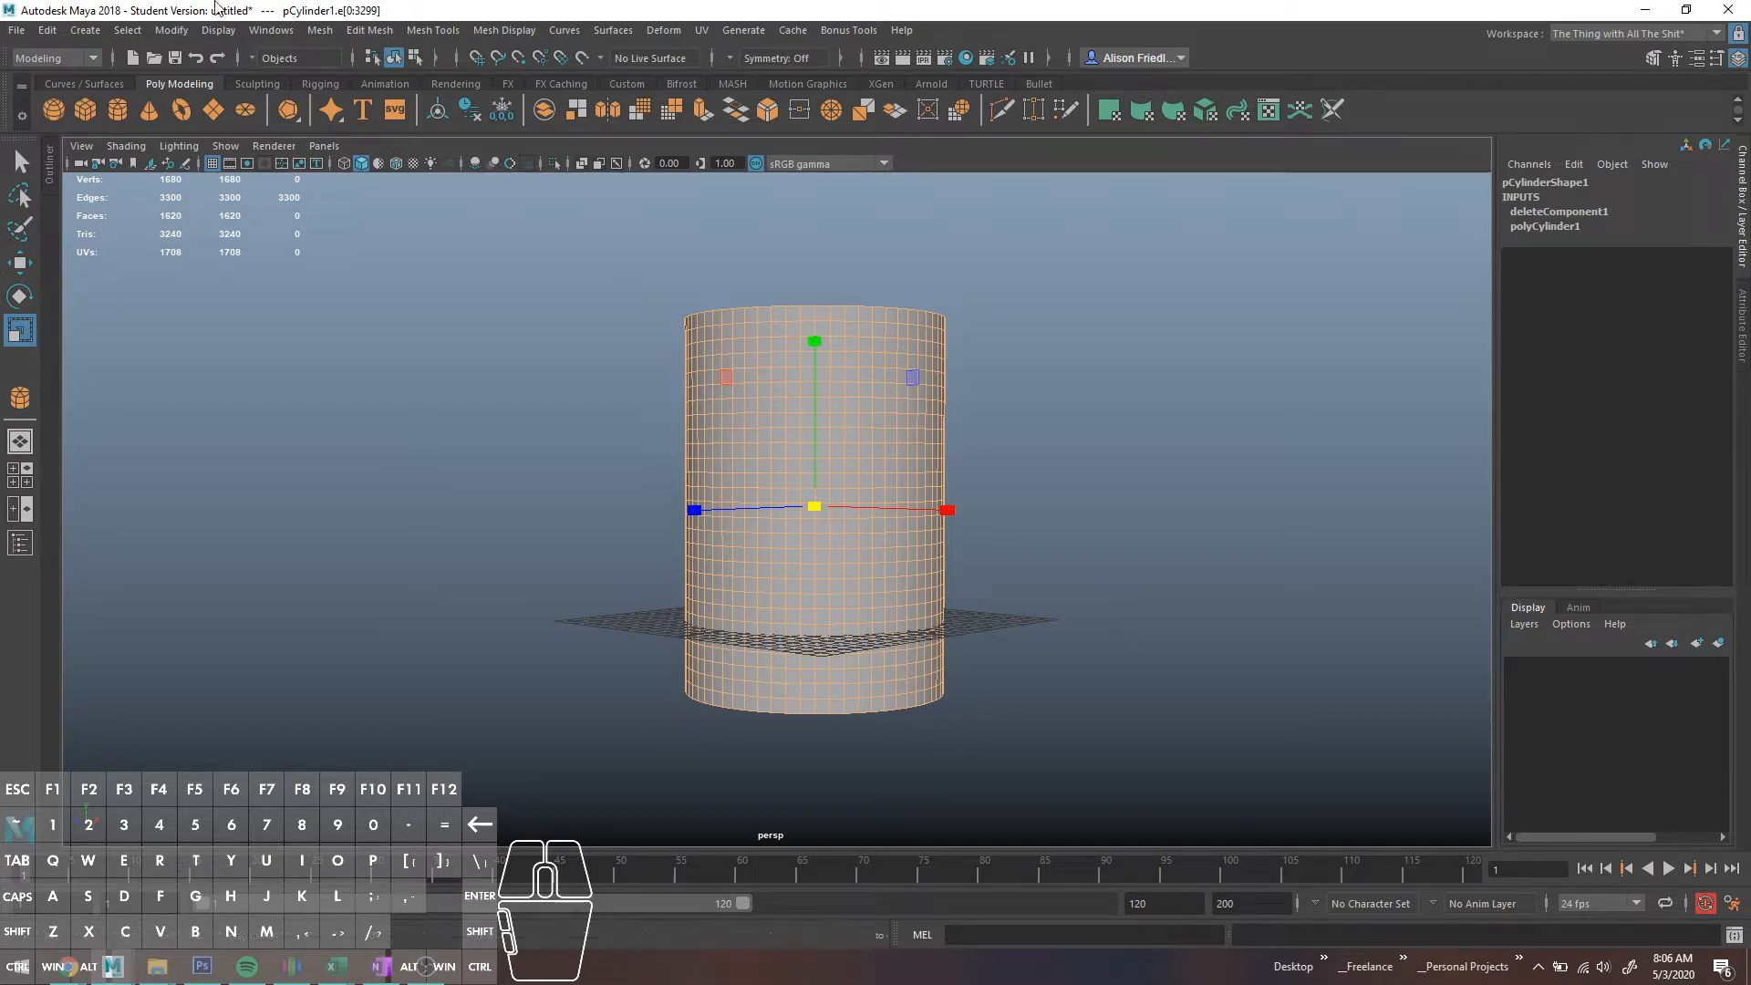
pyautogui.click(98, 34)
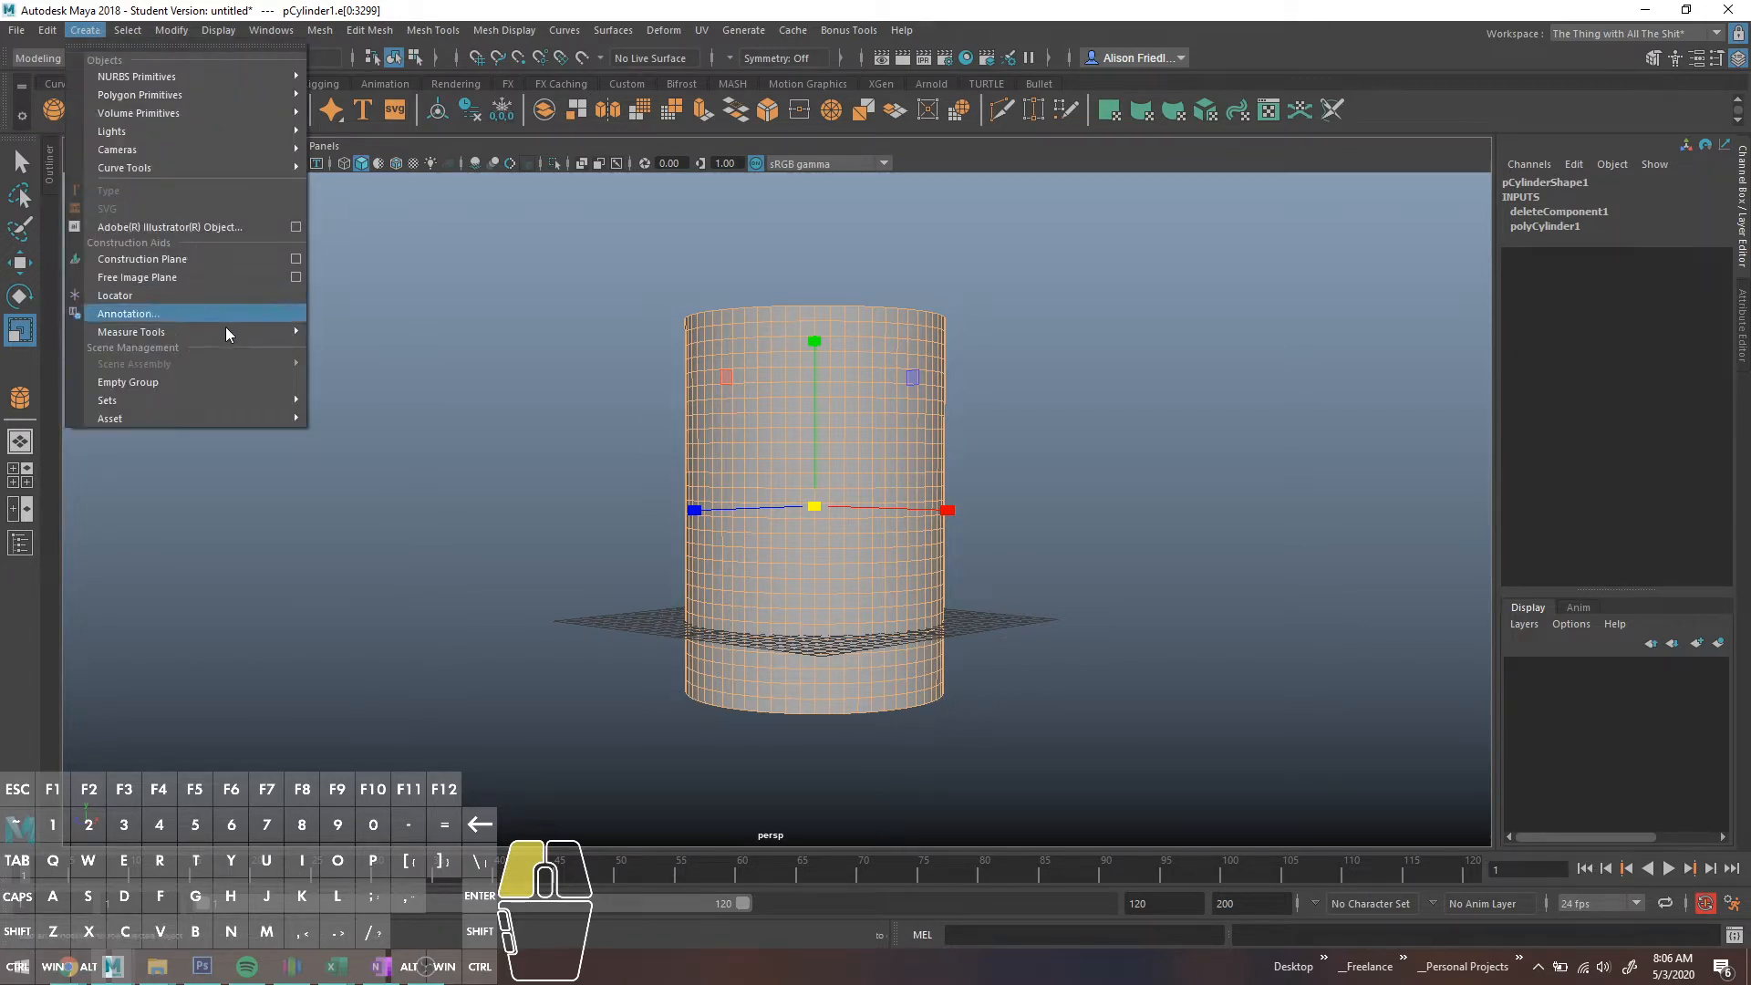
pyautogui.moveTo(226, 334); pyautogui.dragTo(361, 456)
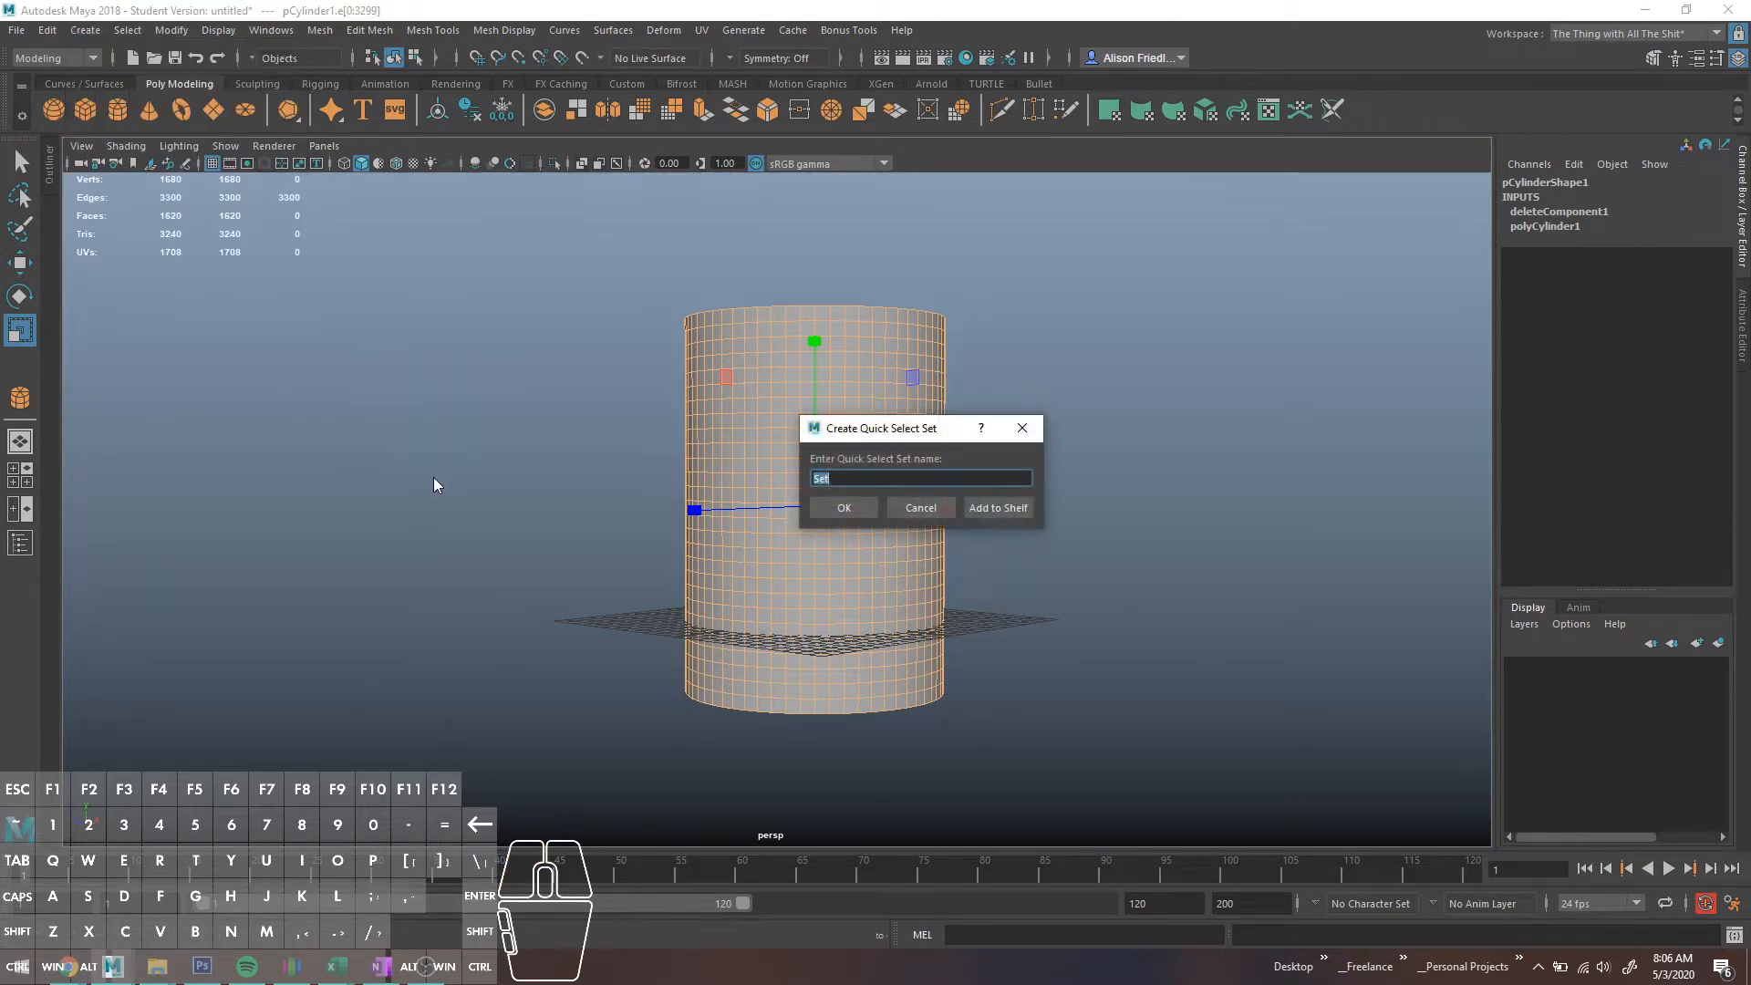
pyautogui.write('whatever')
pyautogui.click(846, 508)
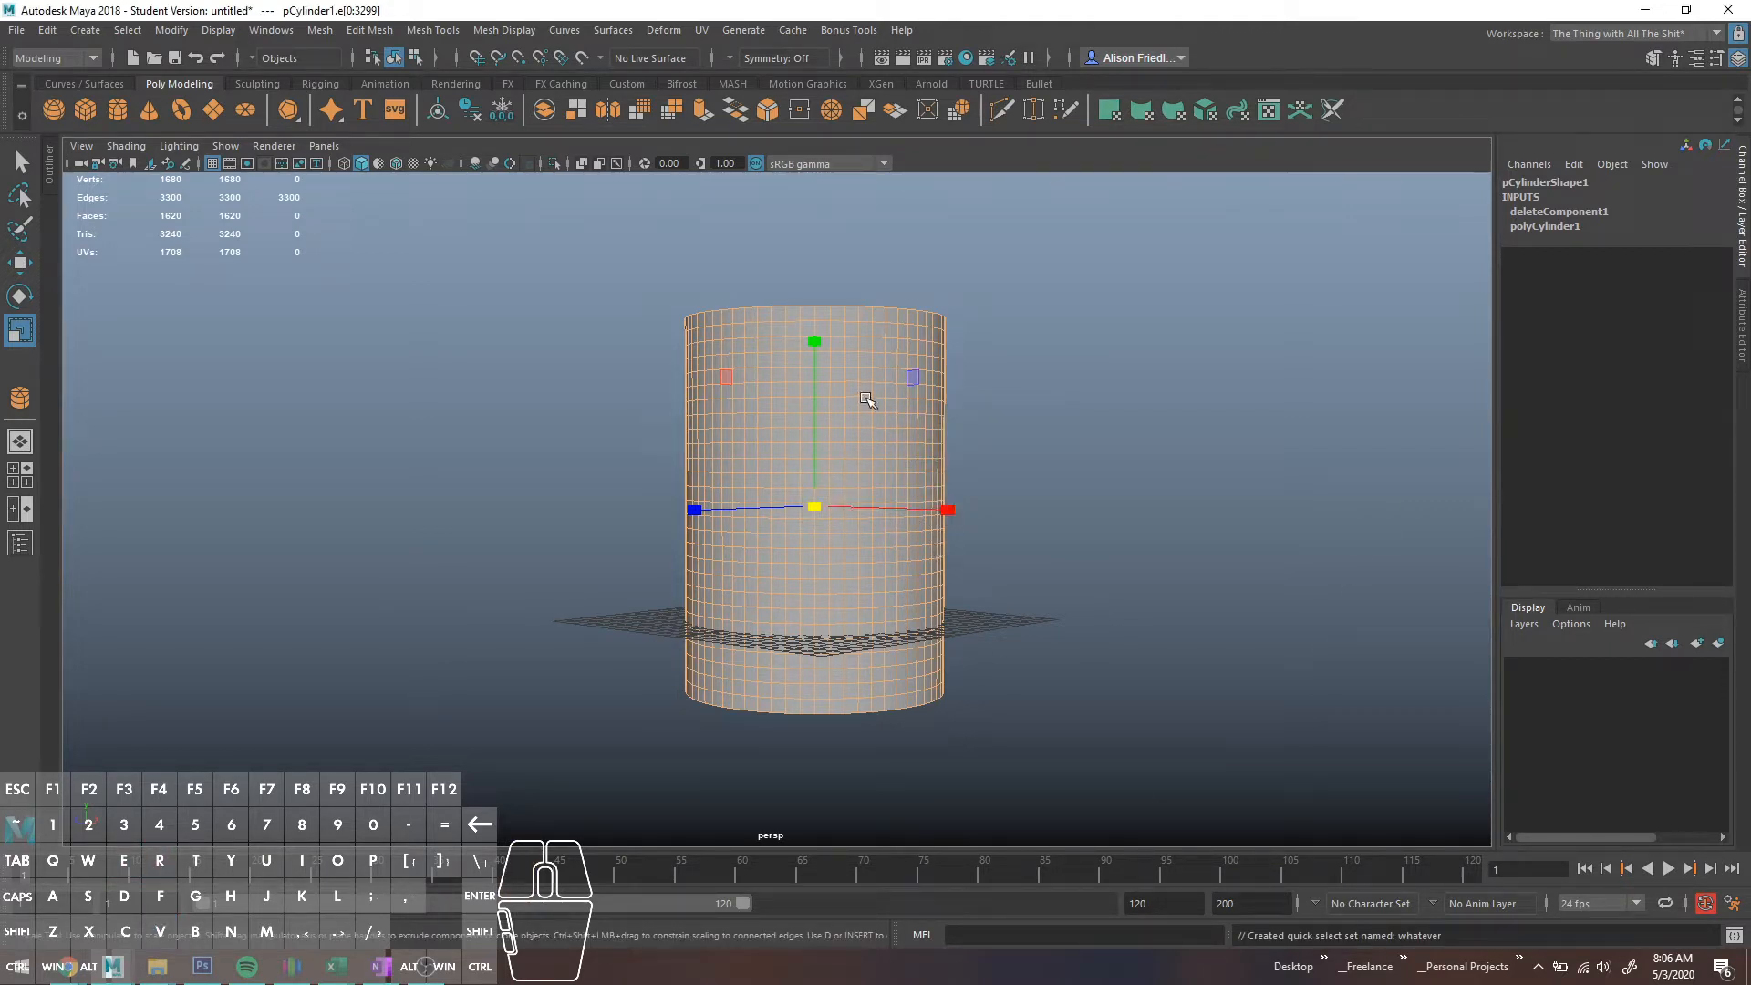
# - Select all faces of the cylinder and poke them with a 0.0000 vertex offset in World offset space
pyautogui.click(866, 398)
pyautogui.rightClick(866, 383)
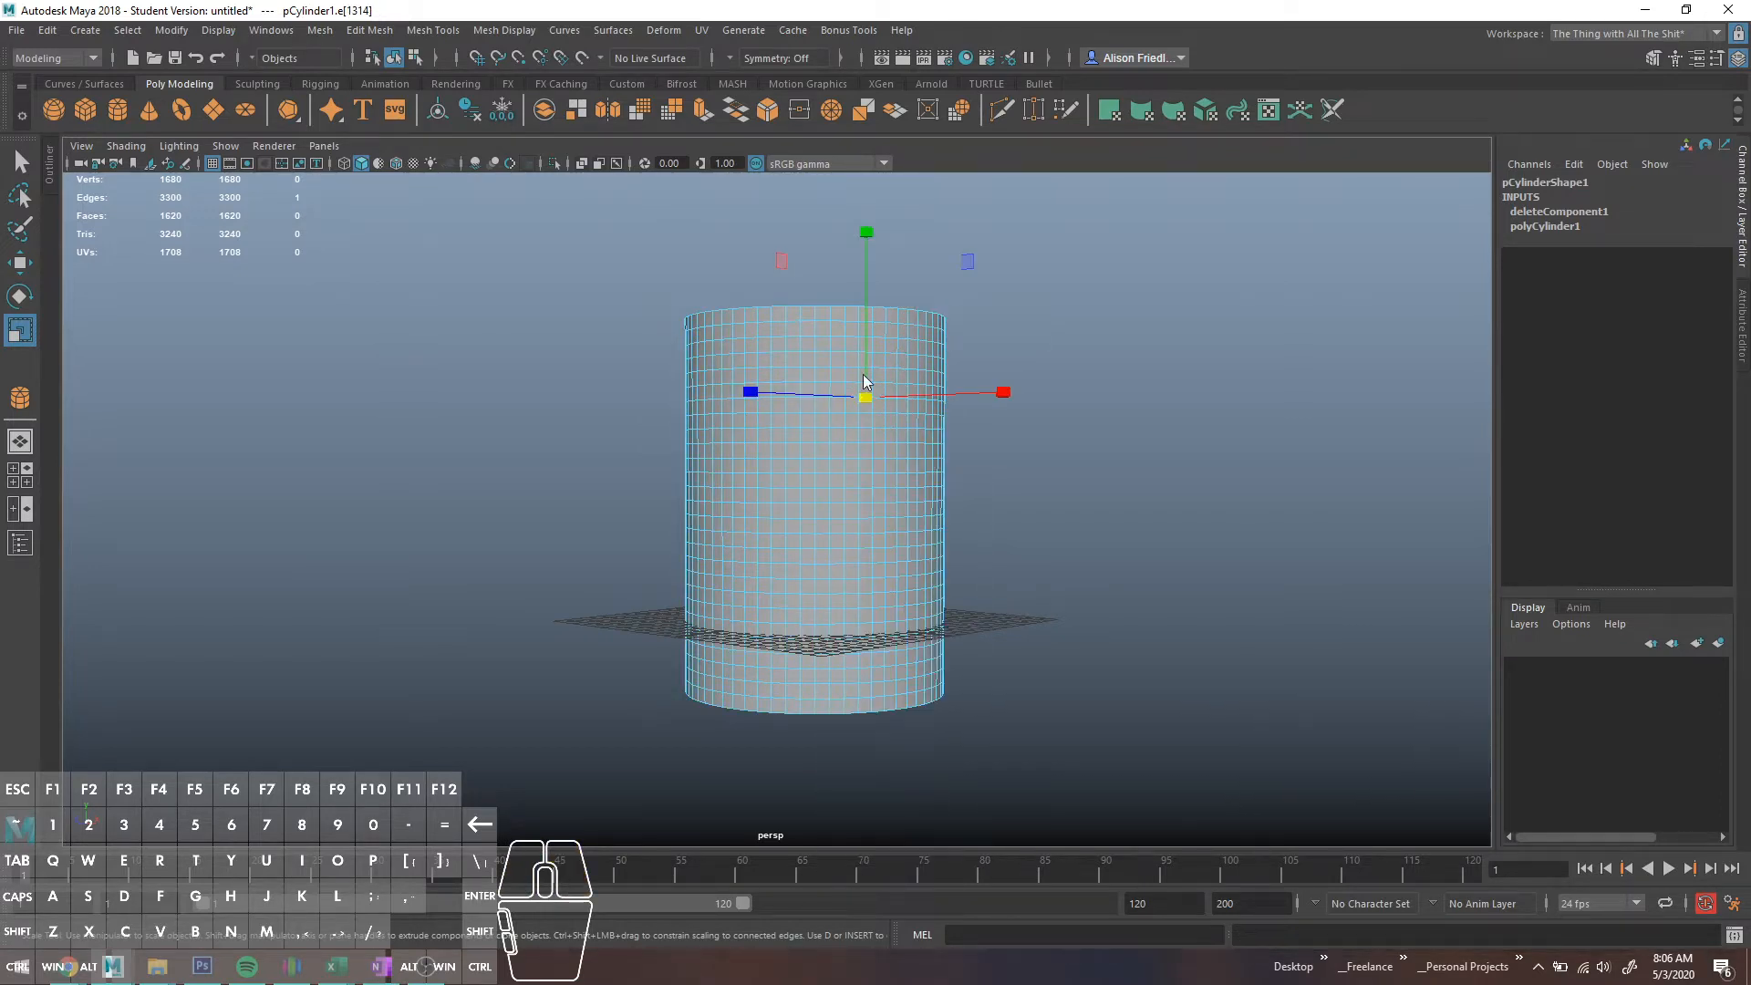
pyautogui.press('q')
pyautogui.press('F8')
pyautogui.moveTo(827, 362); pyautogui.dragTo(830, 412, button='right')
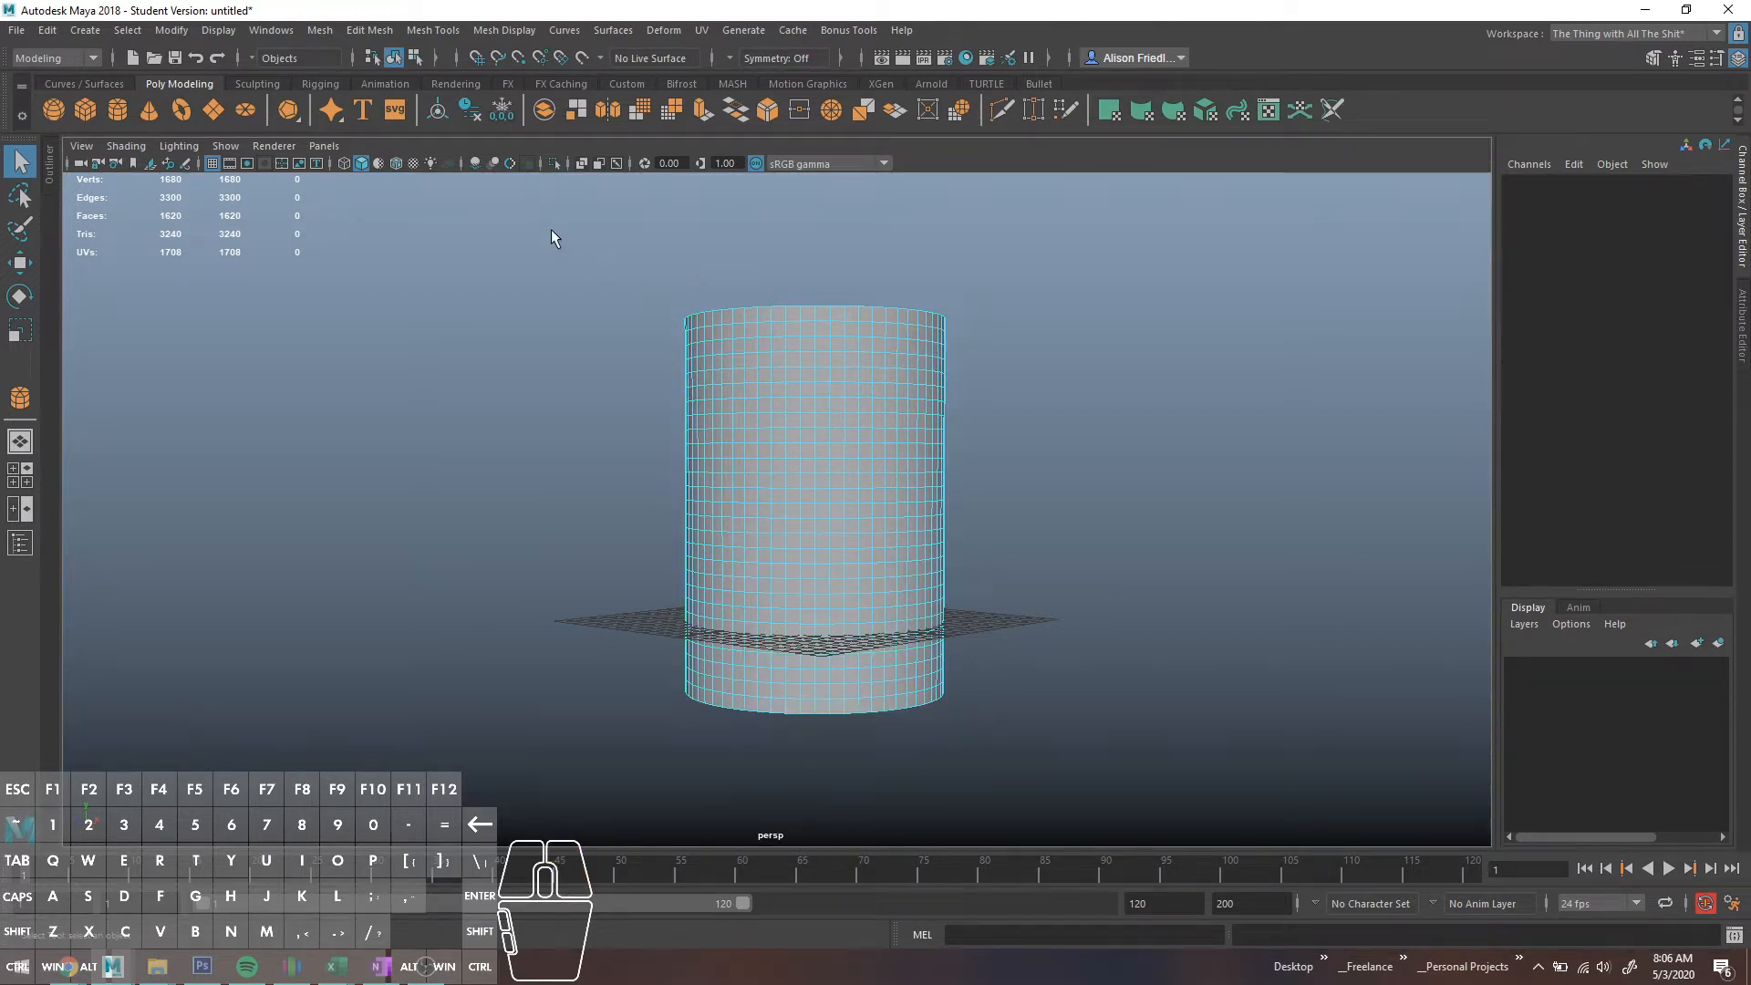
pyautogui.moveTo(551, 228); pyautogui.dragTo(1277, 901)
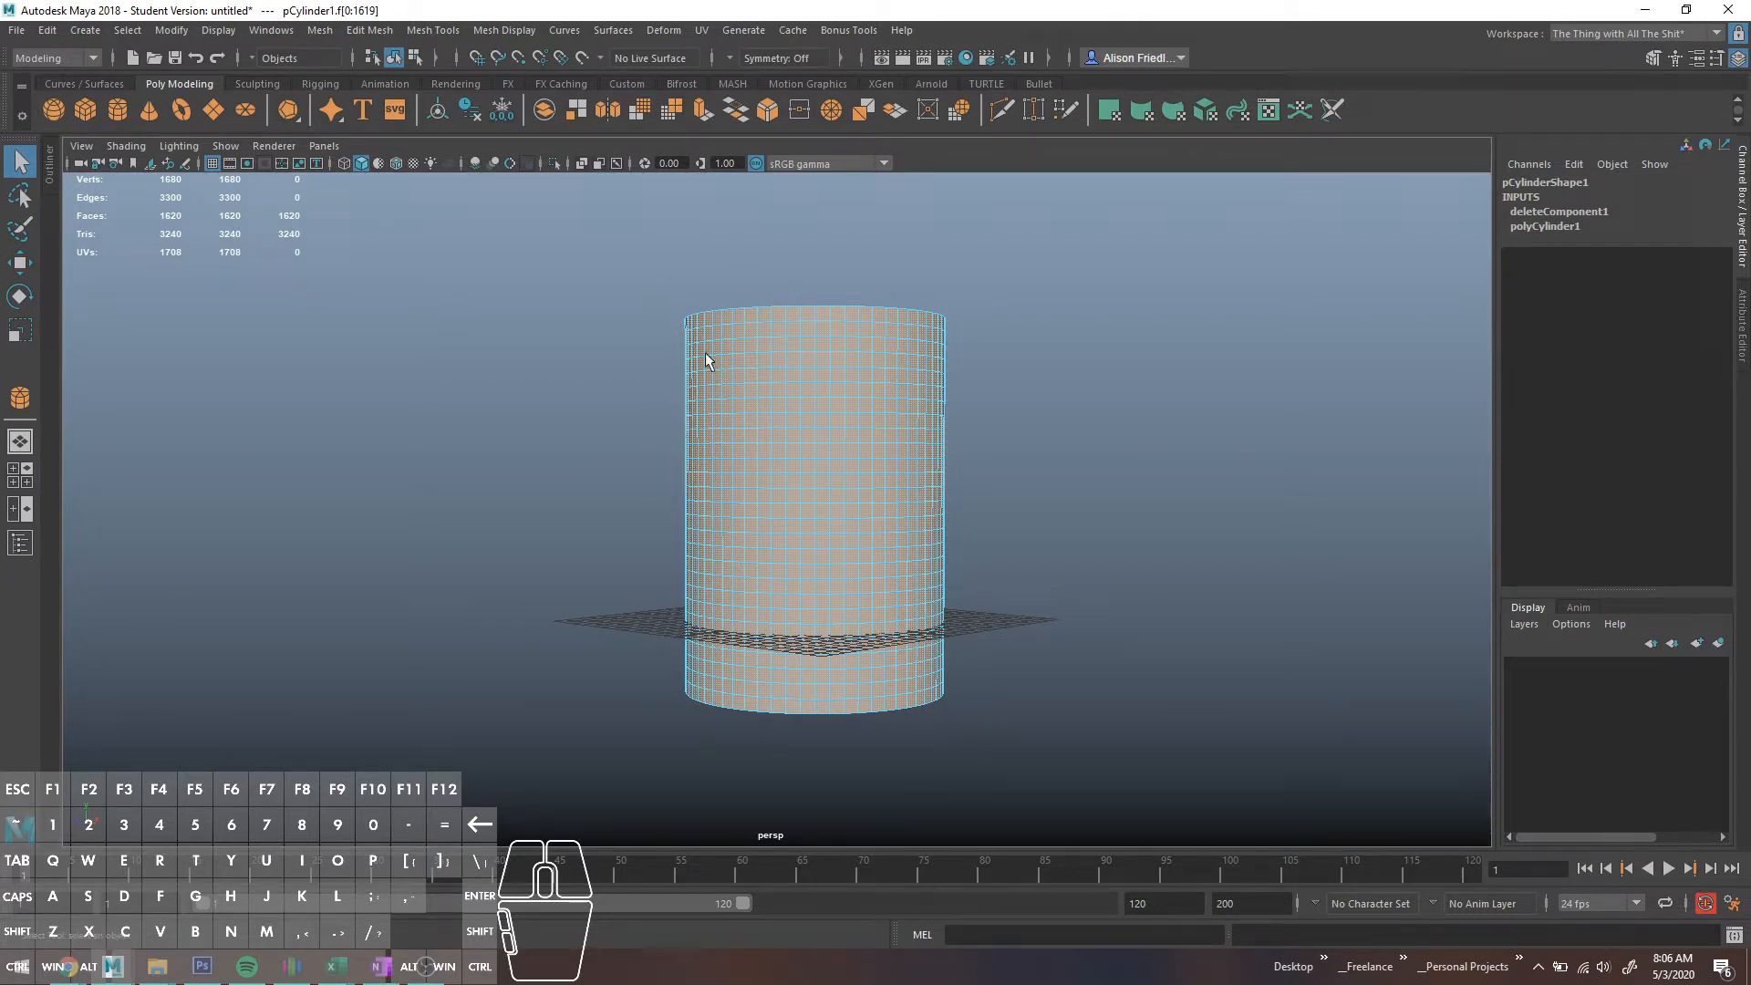
pyautogui.click(378, 32)
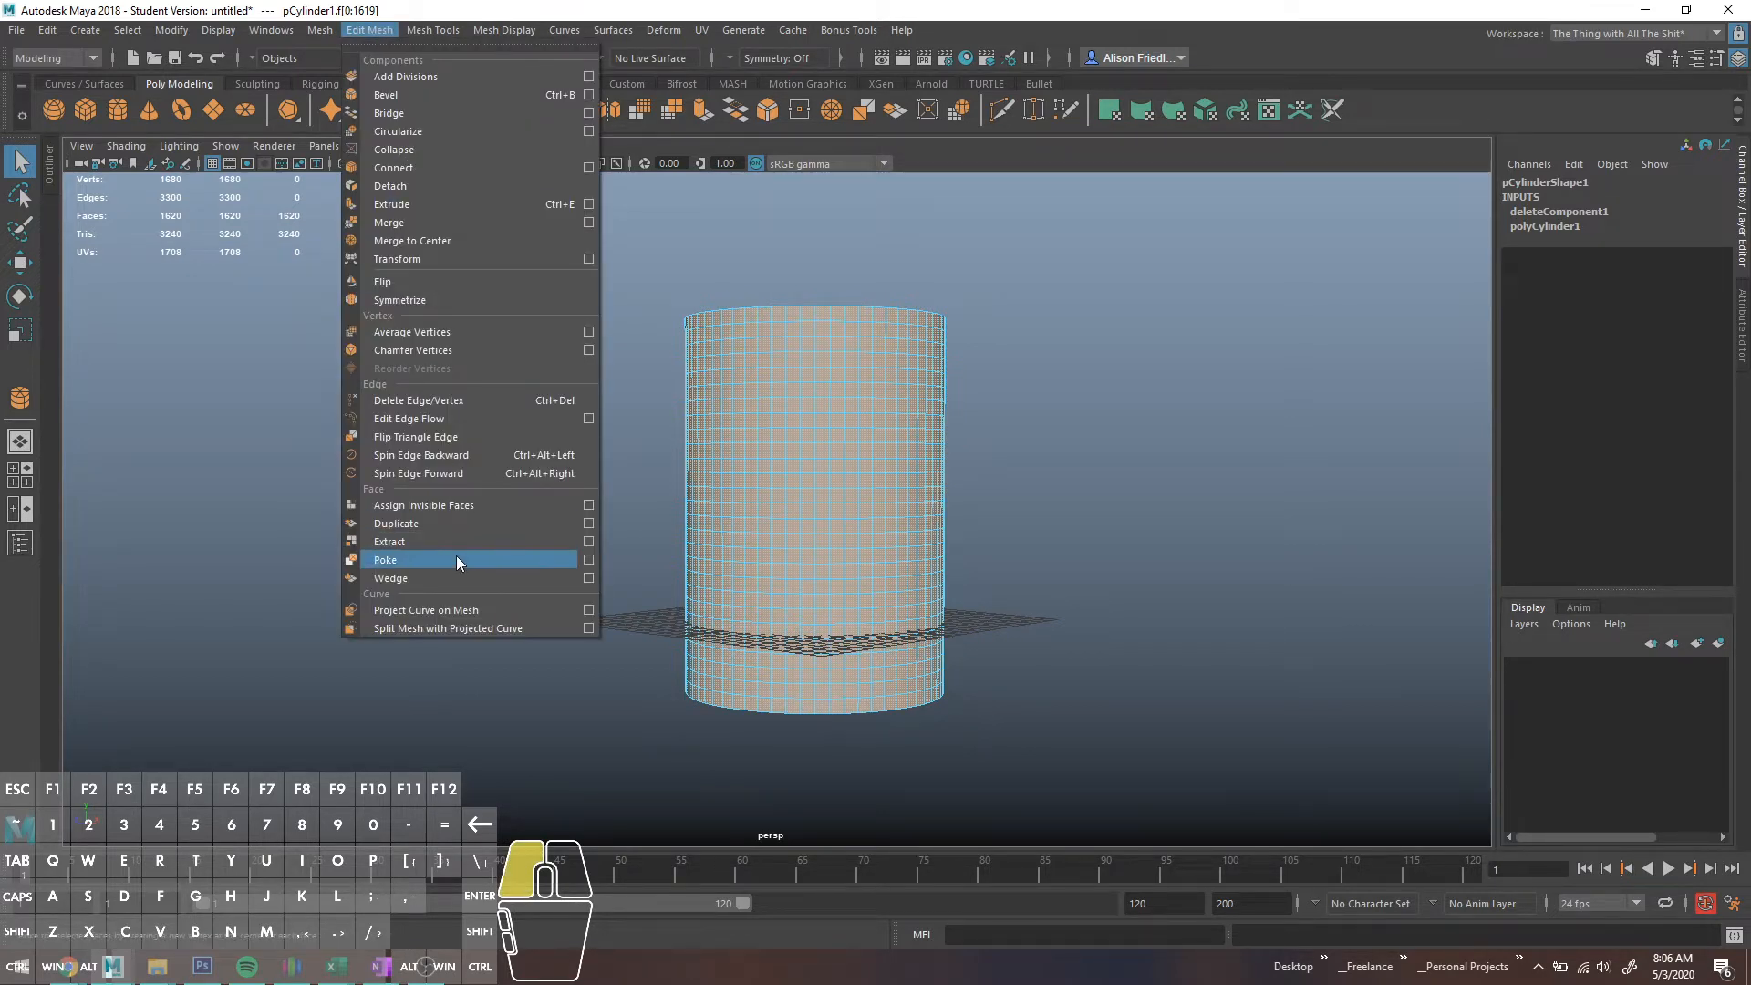
pyautogui.click(589, 561)
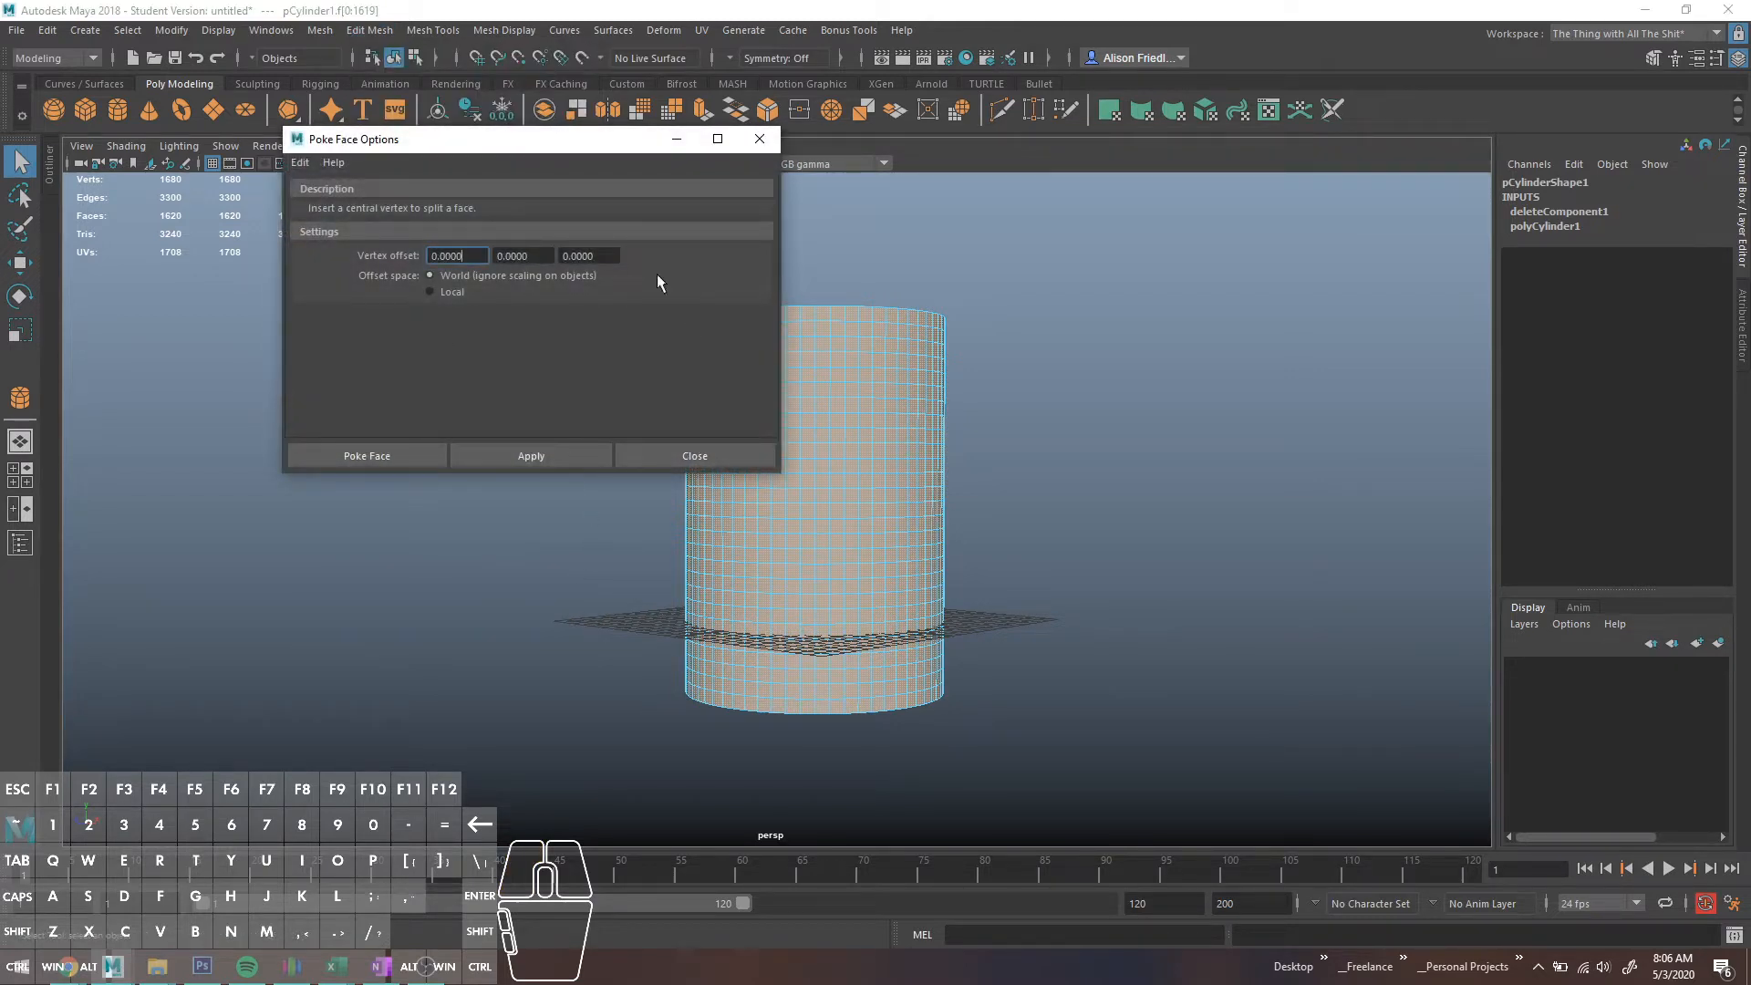
pyautogui.moveTo(529, 145); pyautogui.dragTo(425, 142)
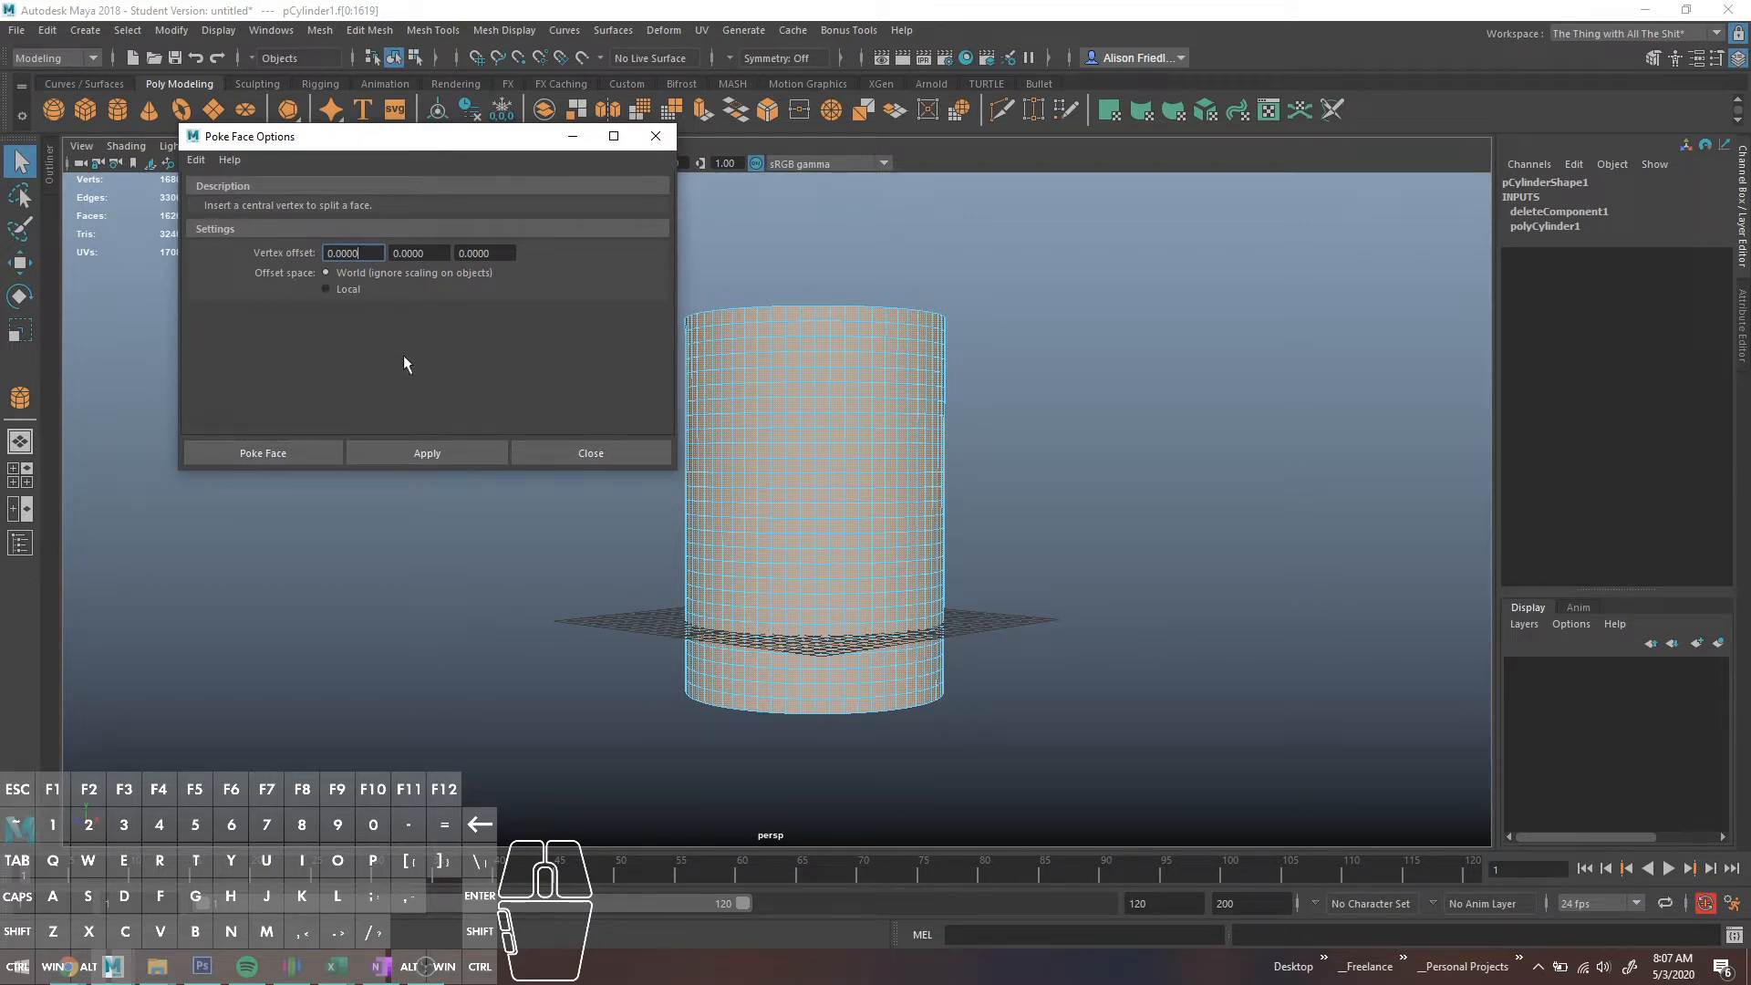
pyautogui.click(445, 452)
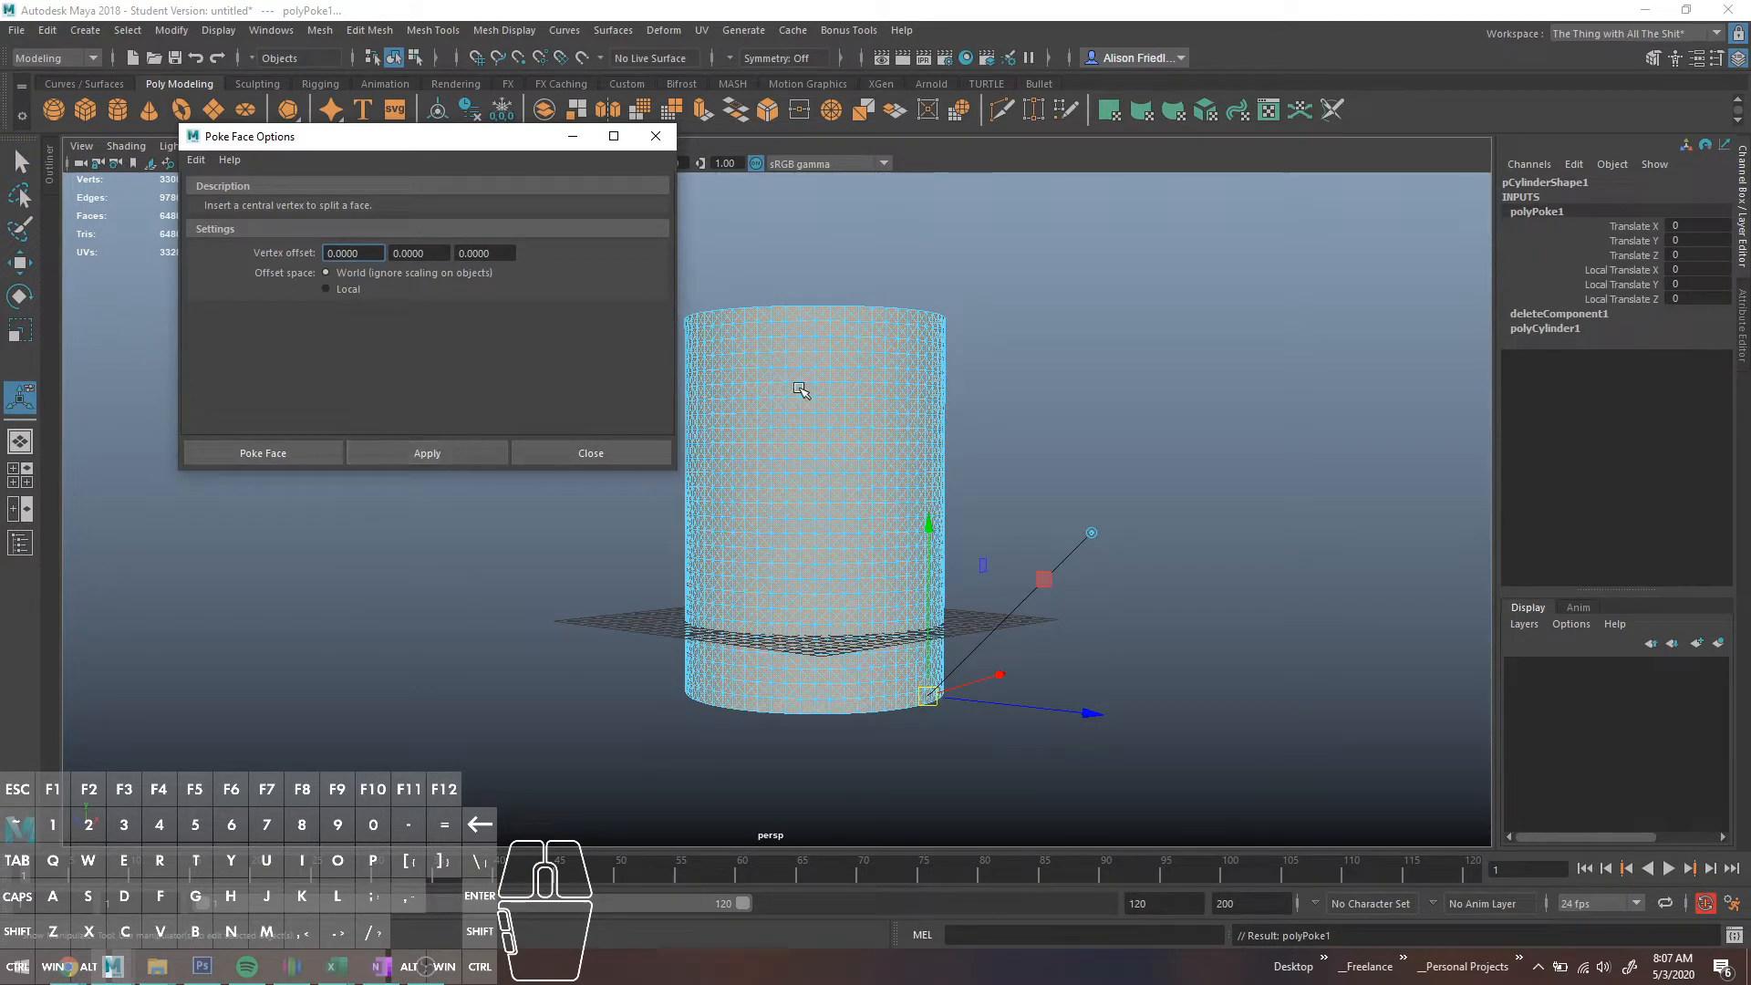
# - Select the four edges meeting at the centre of one poked face and close the Poke Face options
pyautogui.scroll(2, 824, 421)
pyautogui.scroll(2, 824, 421)
pyautogui.scroll(3, 823, 420)
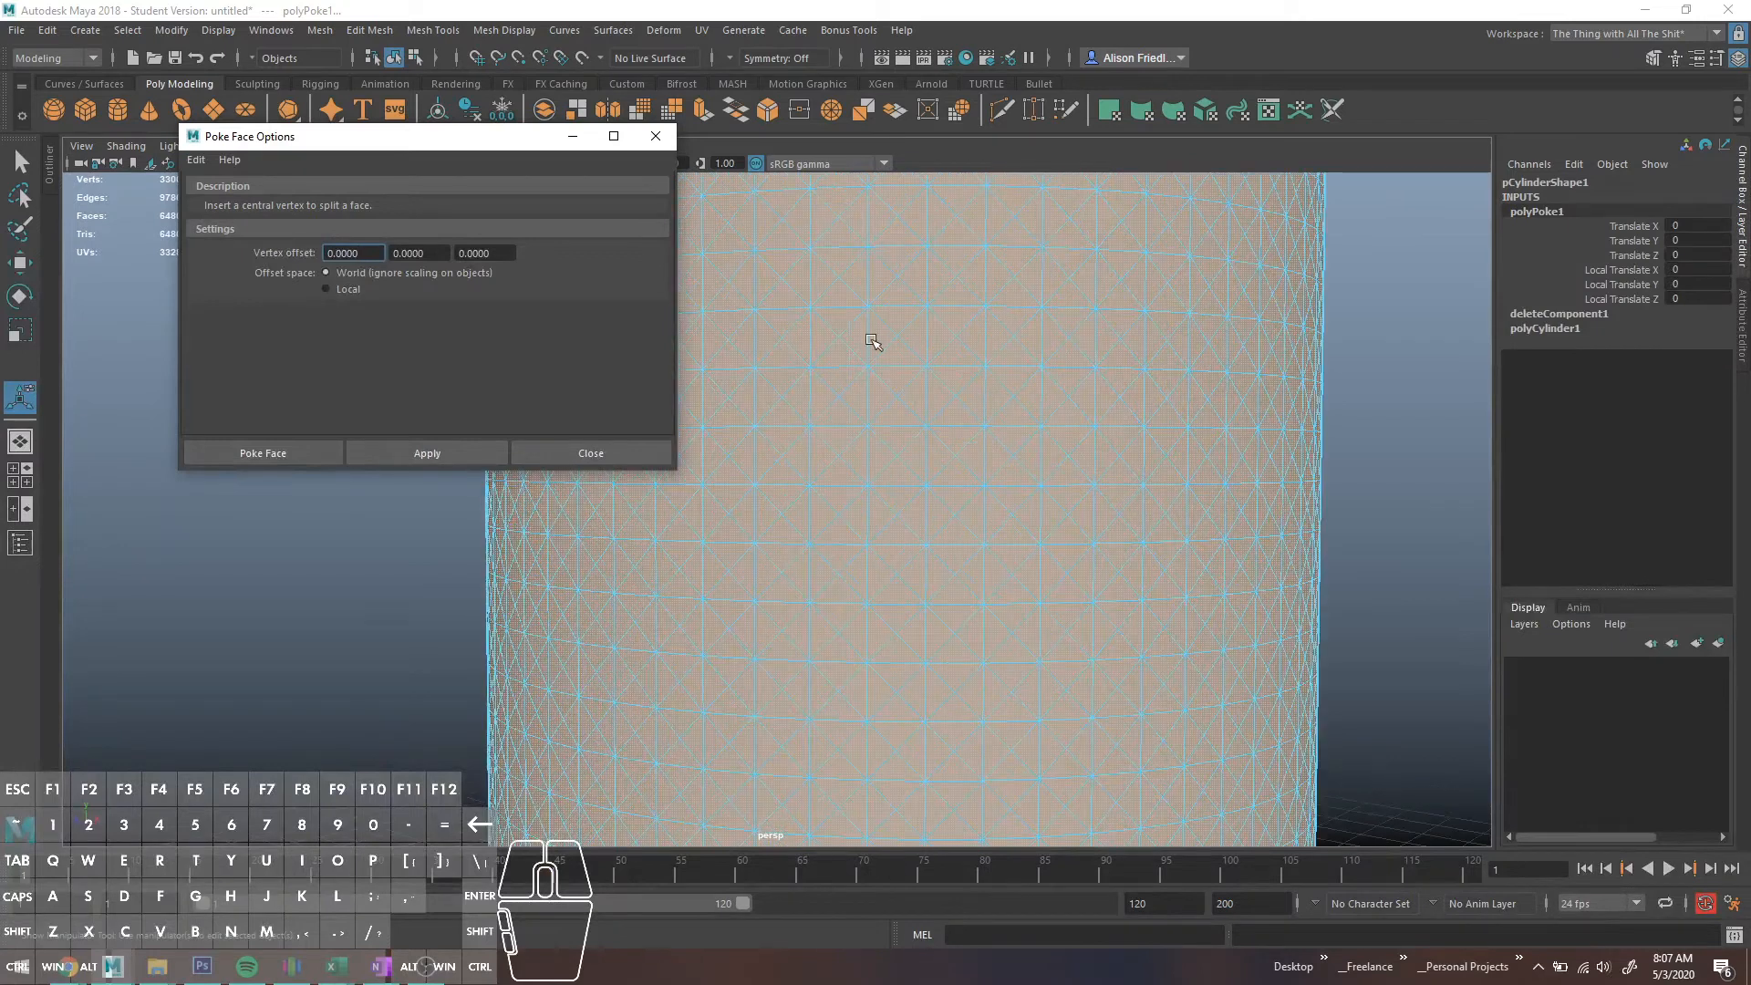
pyautogui.moveTo(824, 370); pyautogui.dragTo(824, 319, button='right')
pyautogui.click(829, 386)
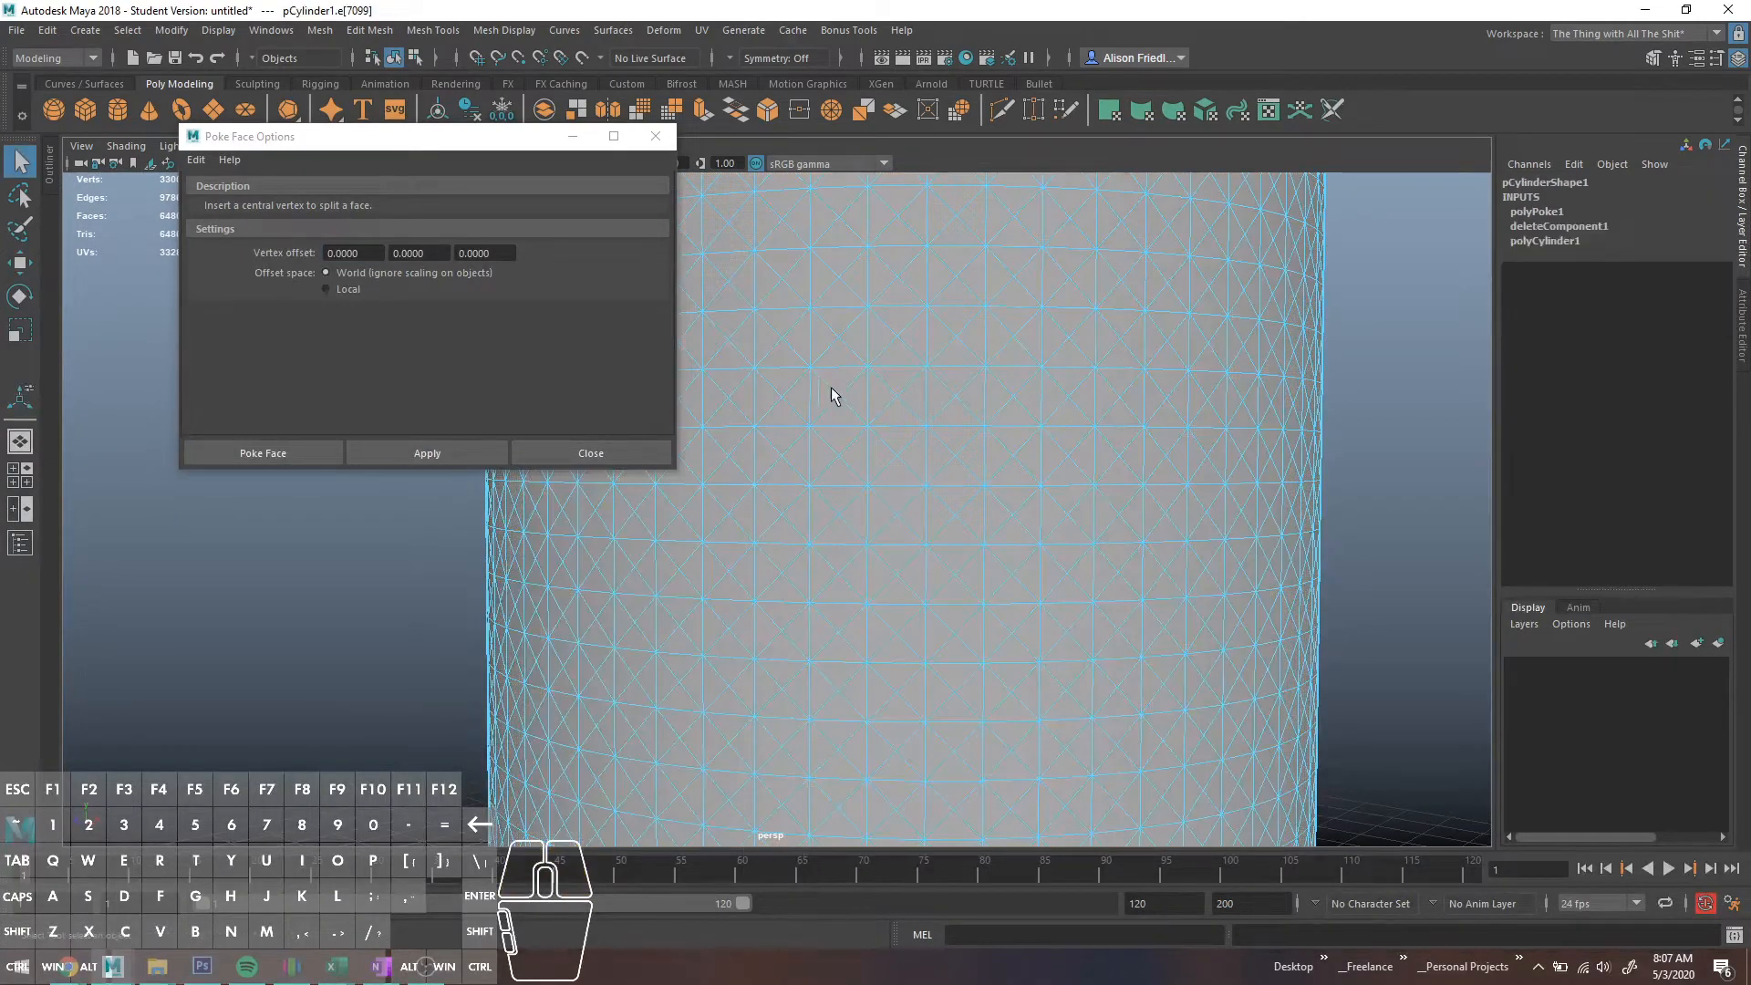
pyautogui.keyDown('shift'); pyautogui.click(845, 386); pyautogui.keyUp('shift')
pyautogui.keyDown('shift'); pyautogui.click(830, 407); pyautogui.keyUp('shift')
pyautogui.keyDown('shift'); pyautogui.click(851, 406); pyautogui.keyUp('shift')
pyautogui.click(662, 141)
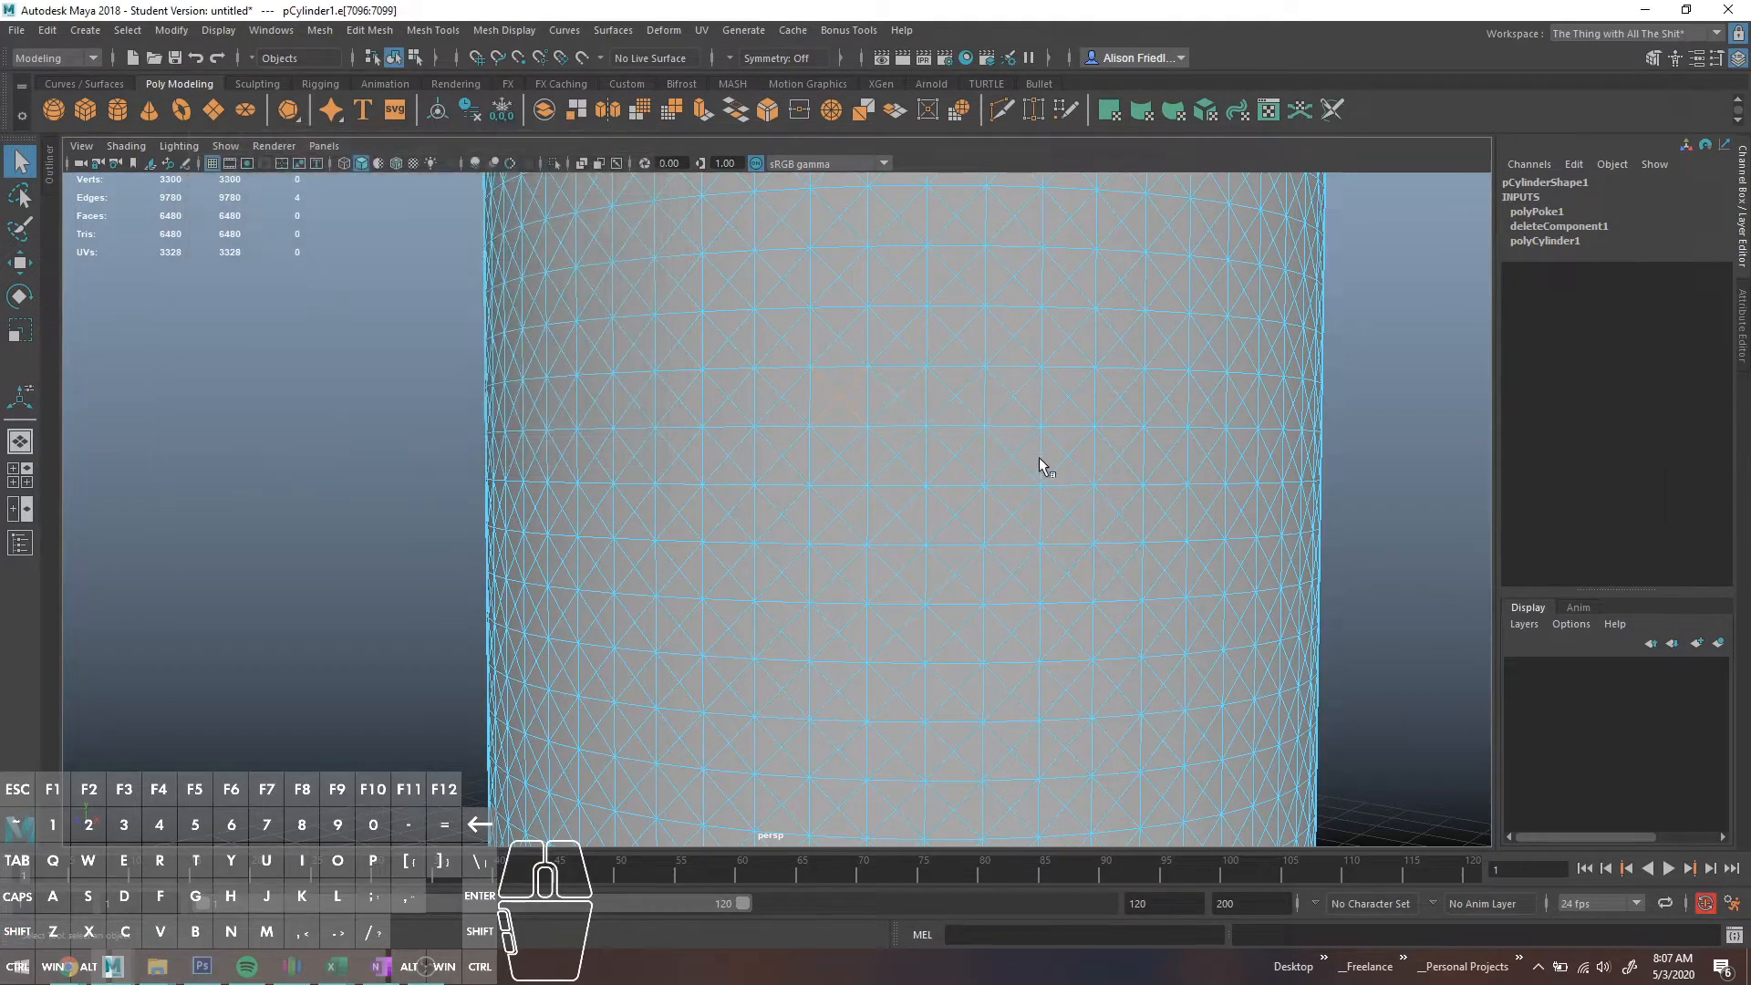
# - Undo the edge selections and the switch to edge mode, going back to the poked faces' selection
pyautogui.scroll(-3, 982, 442)
pyautogui.scroll(1, 895, 448)
pyautogui.scroll(-1, 896, 448)
pyautogui.hotkey('ctrl', 'z')
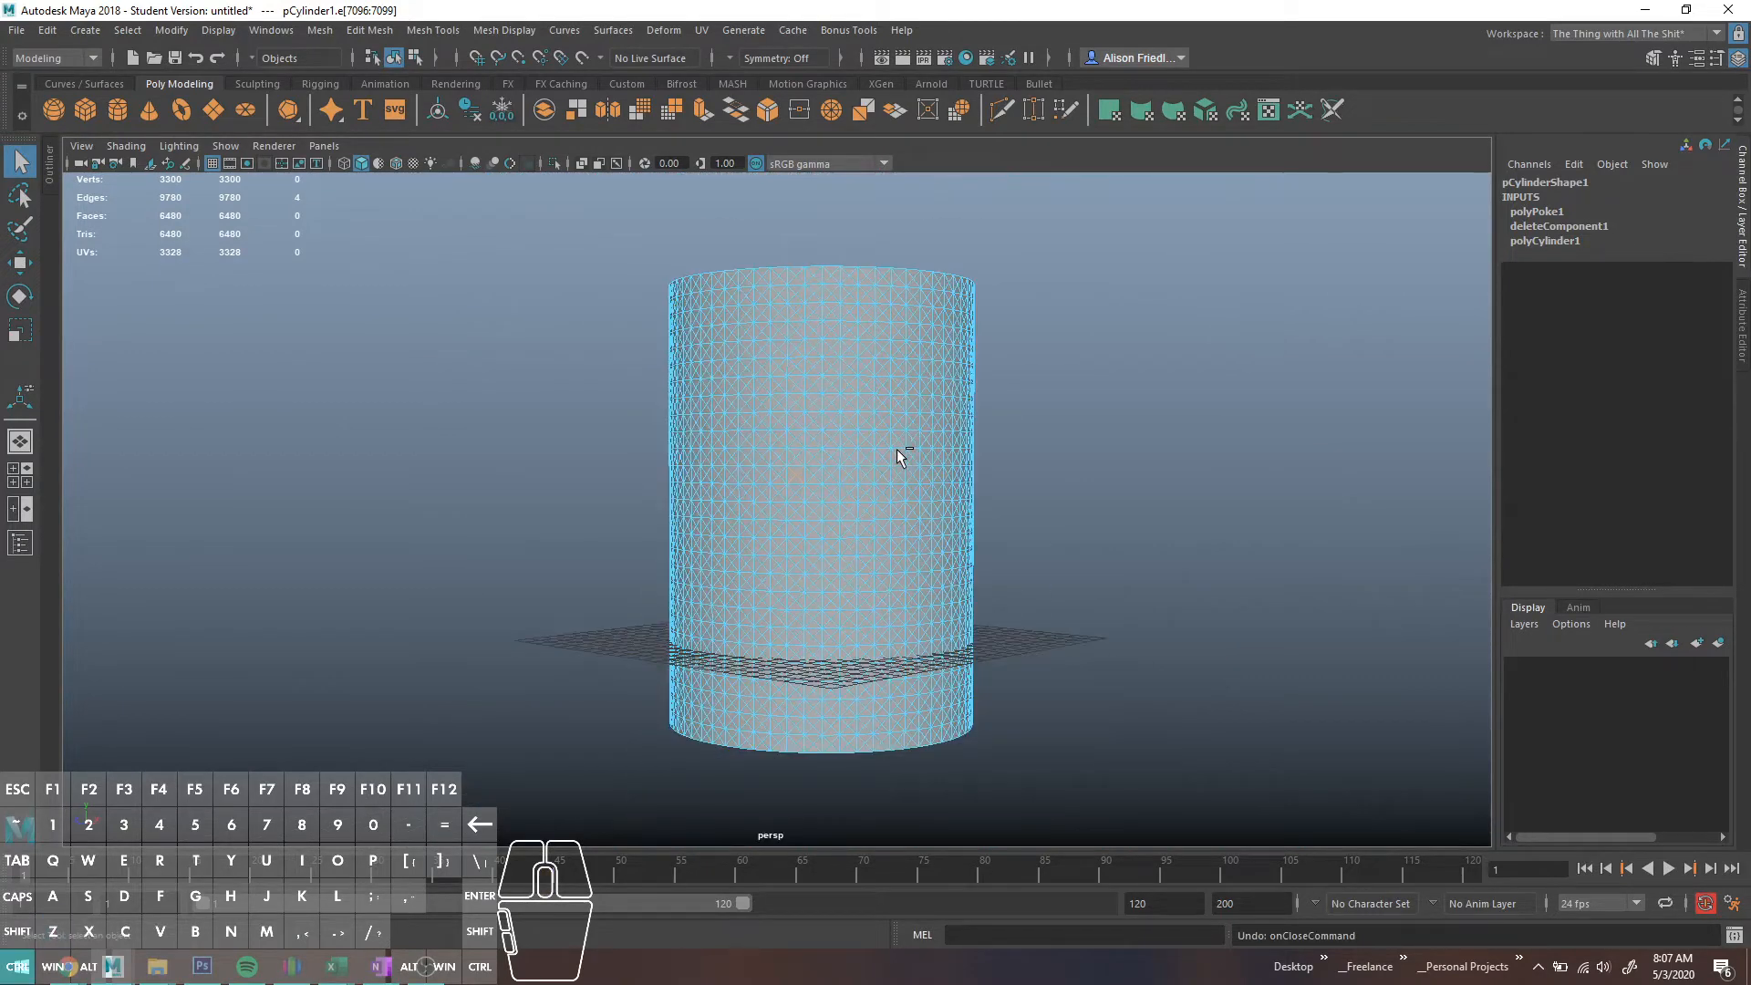
pyautogui.hotkey('ctrl', 'z')
pyautogui.hotkey('ctrl', 'z')
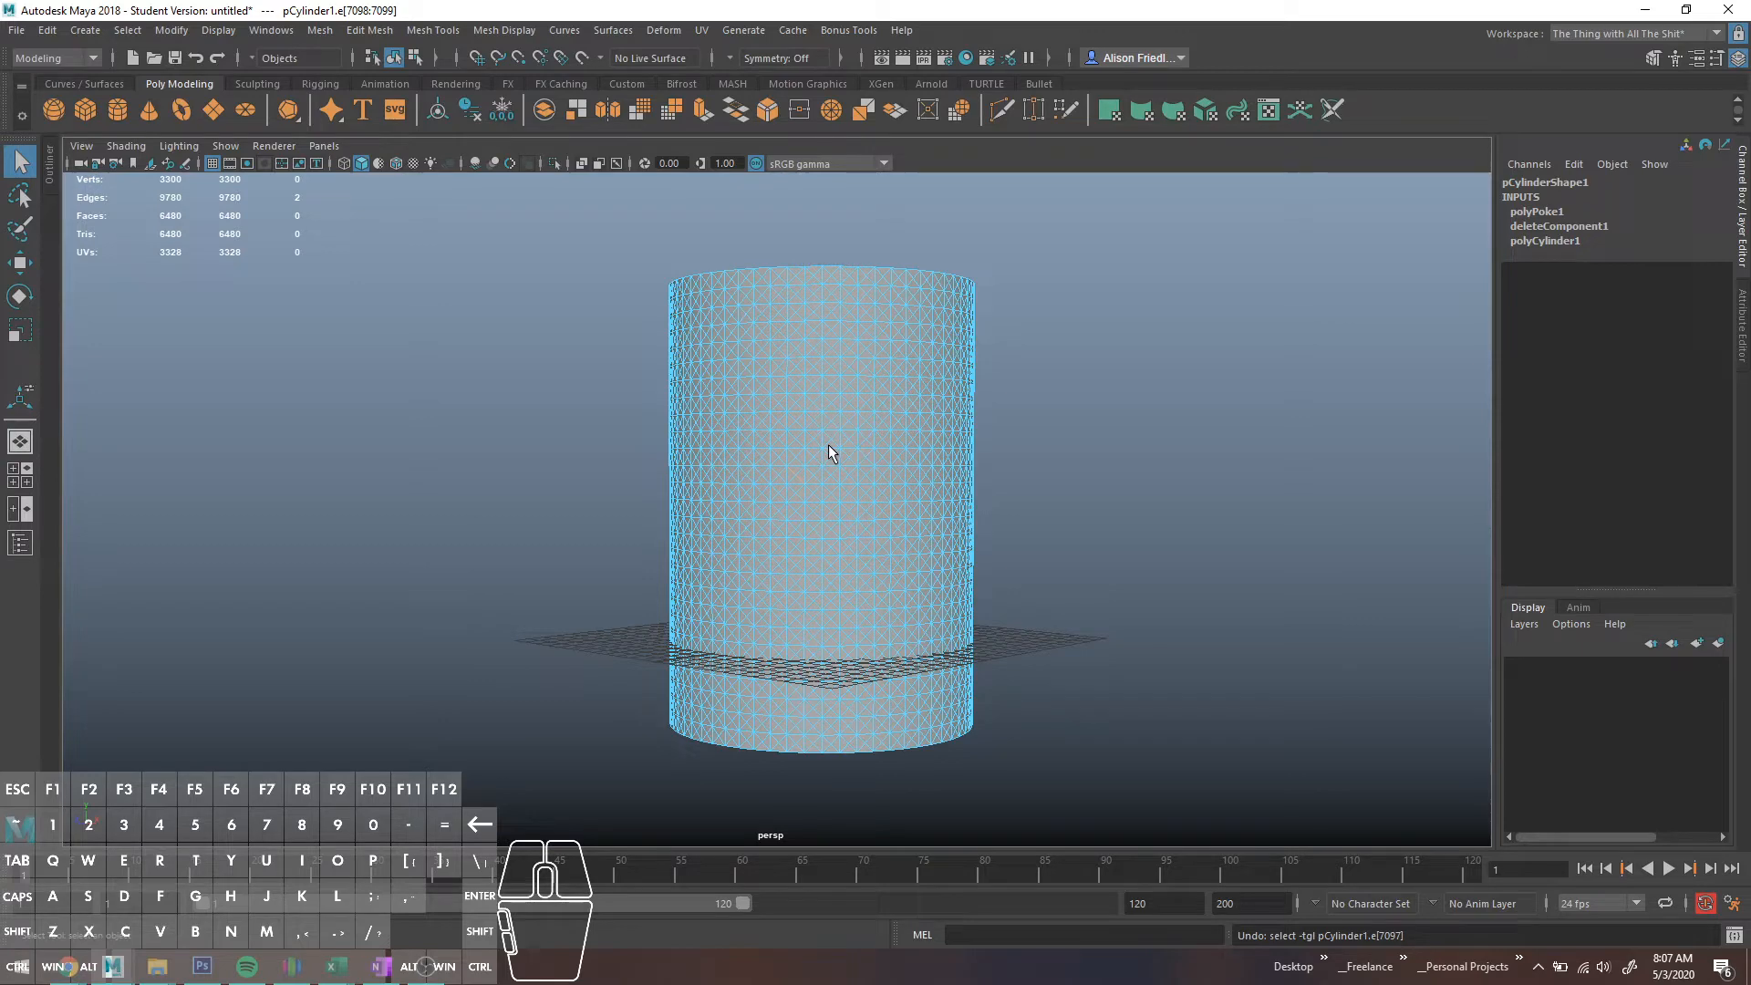
pyautogui.hotkey('ctrl', 'z')
pyautogui.hotkey('ctrl', 'z')
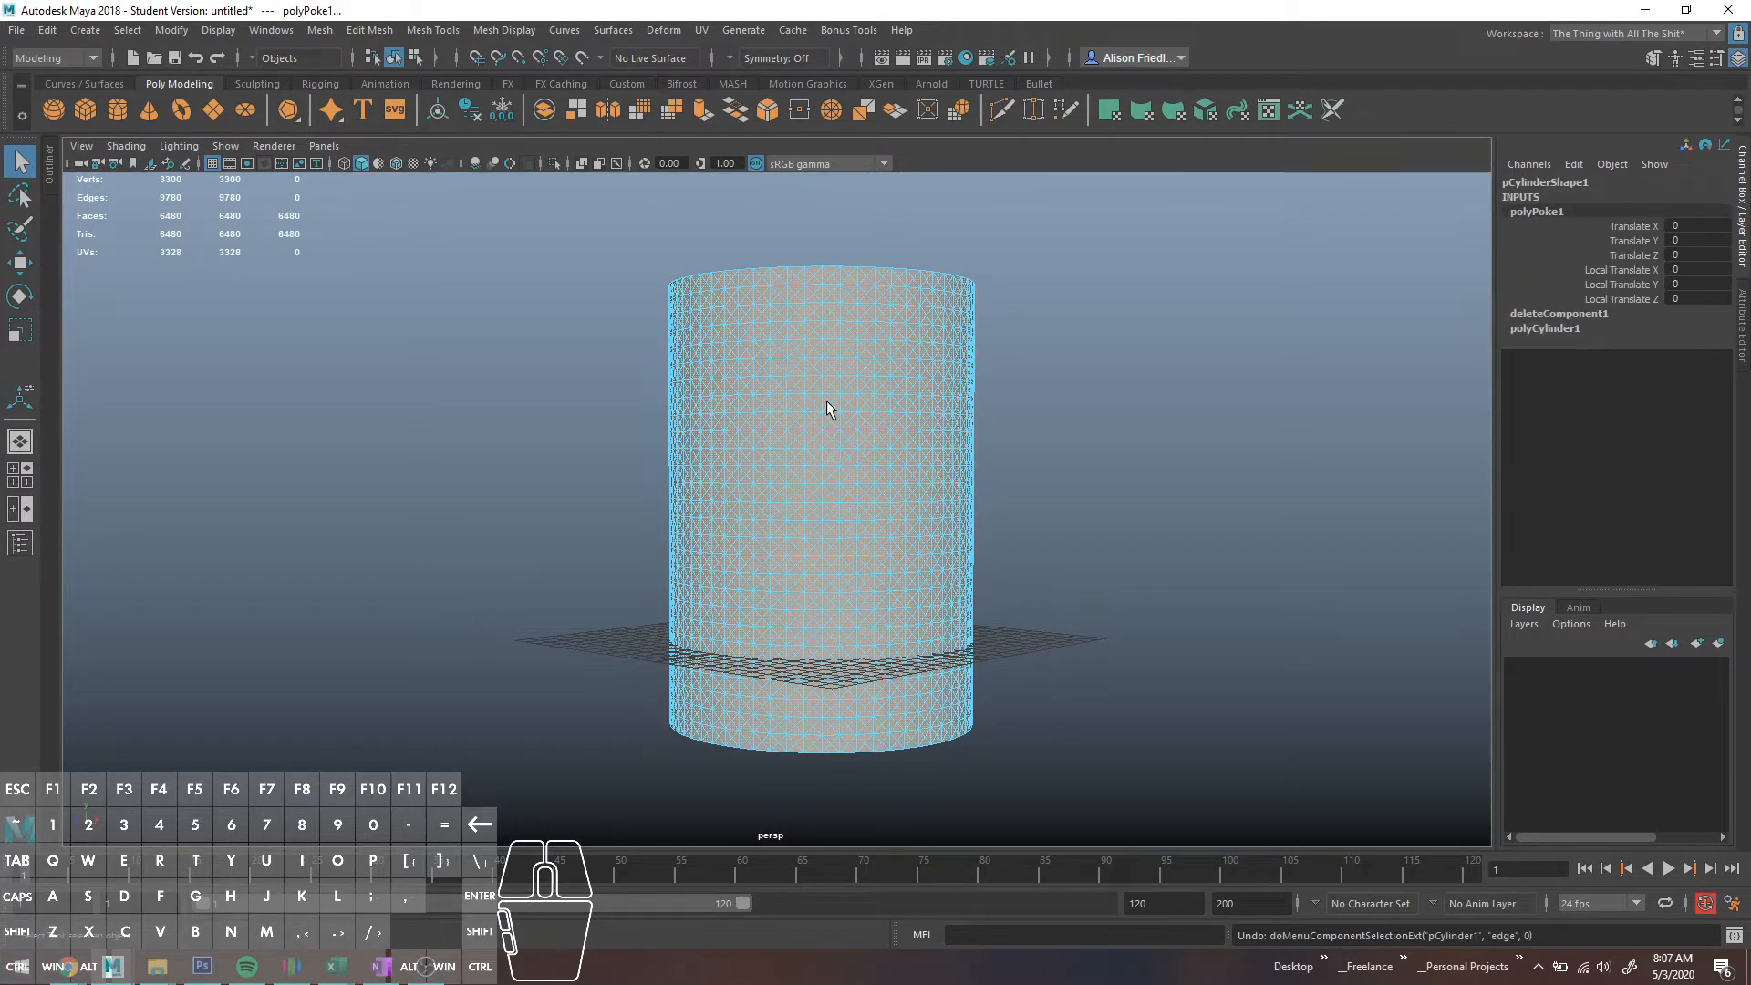
# - Select a wide band of faces around the cylinder's upper half and poke them again
pyautogui.click(1196, 556)
pyautogui.moveTo(822, 418); pyautogui.dragTo(825, 472, button='right')
pyautogui.moveTo(537, 326); pyautogui.dragTo(998, 469)
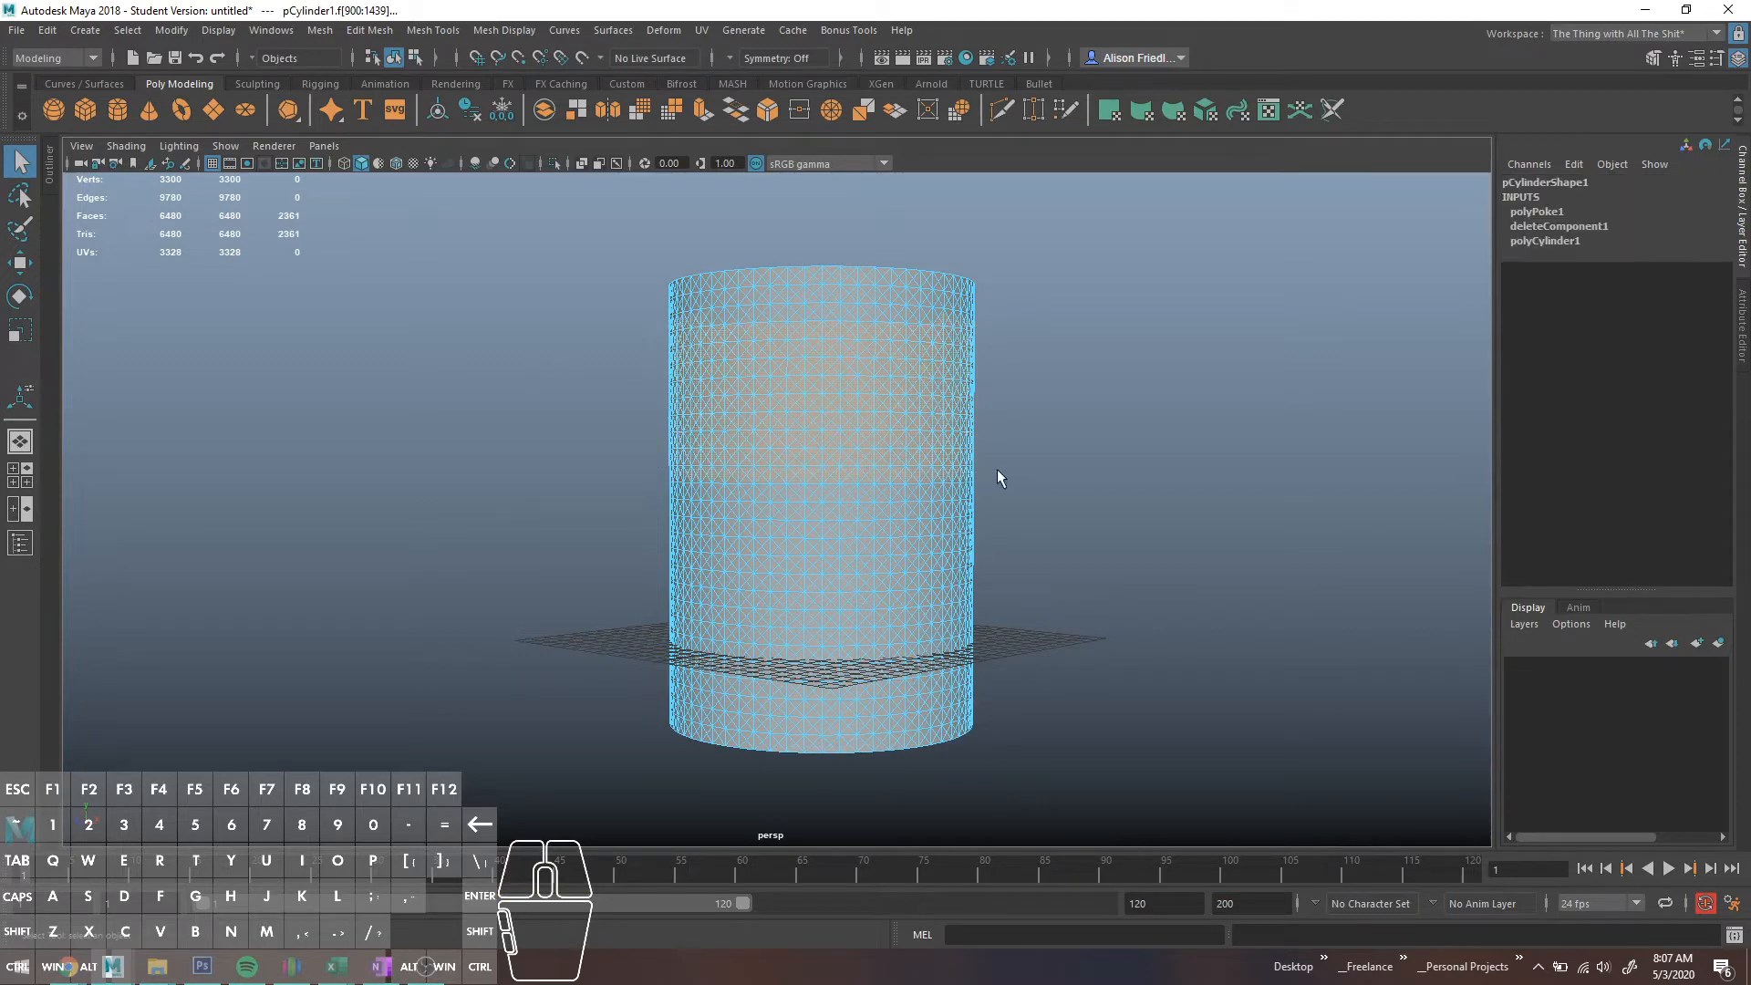
pyautogui.press('4')
pyautogui.press('5')
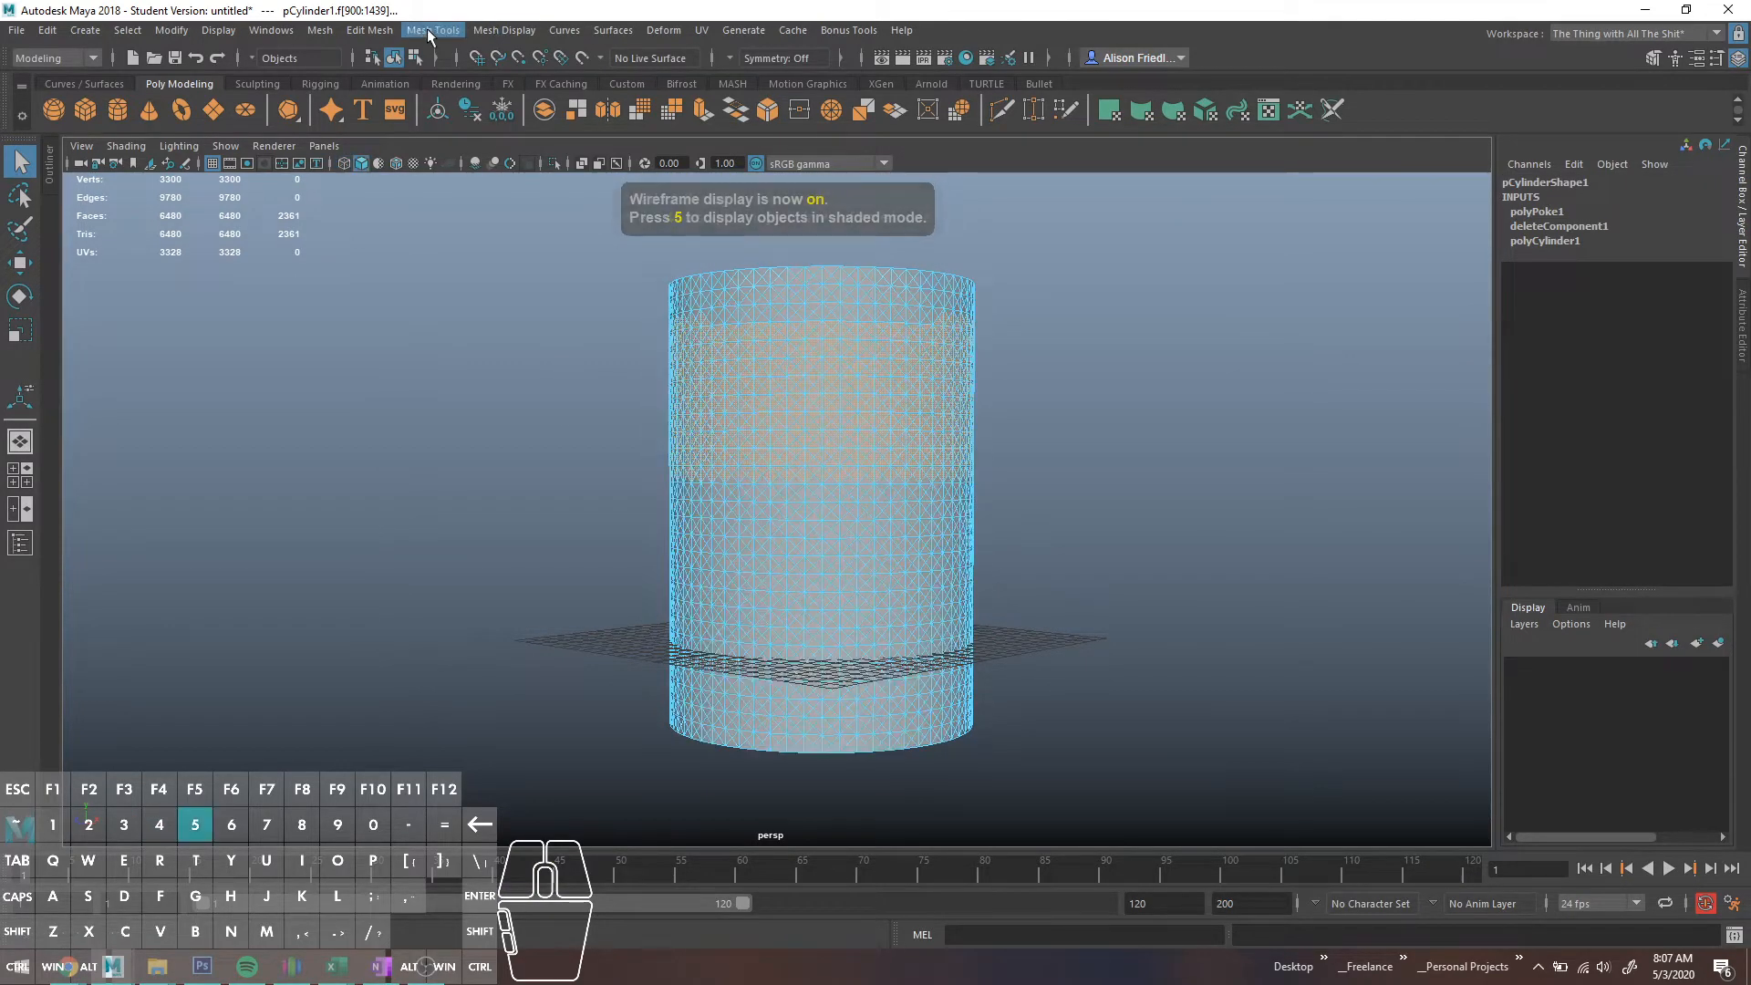
pyautogui.click(393, 31)
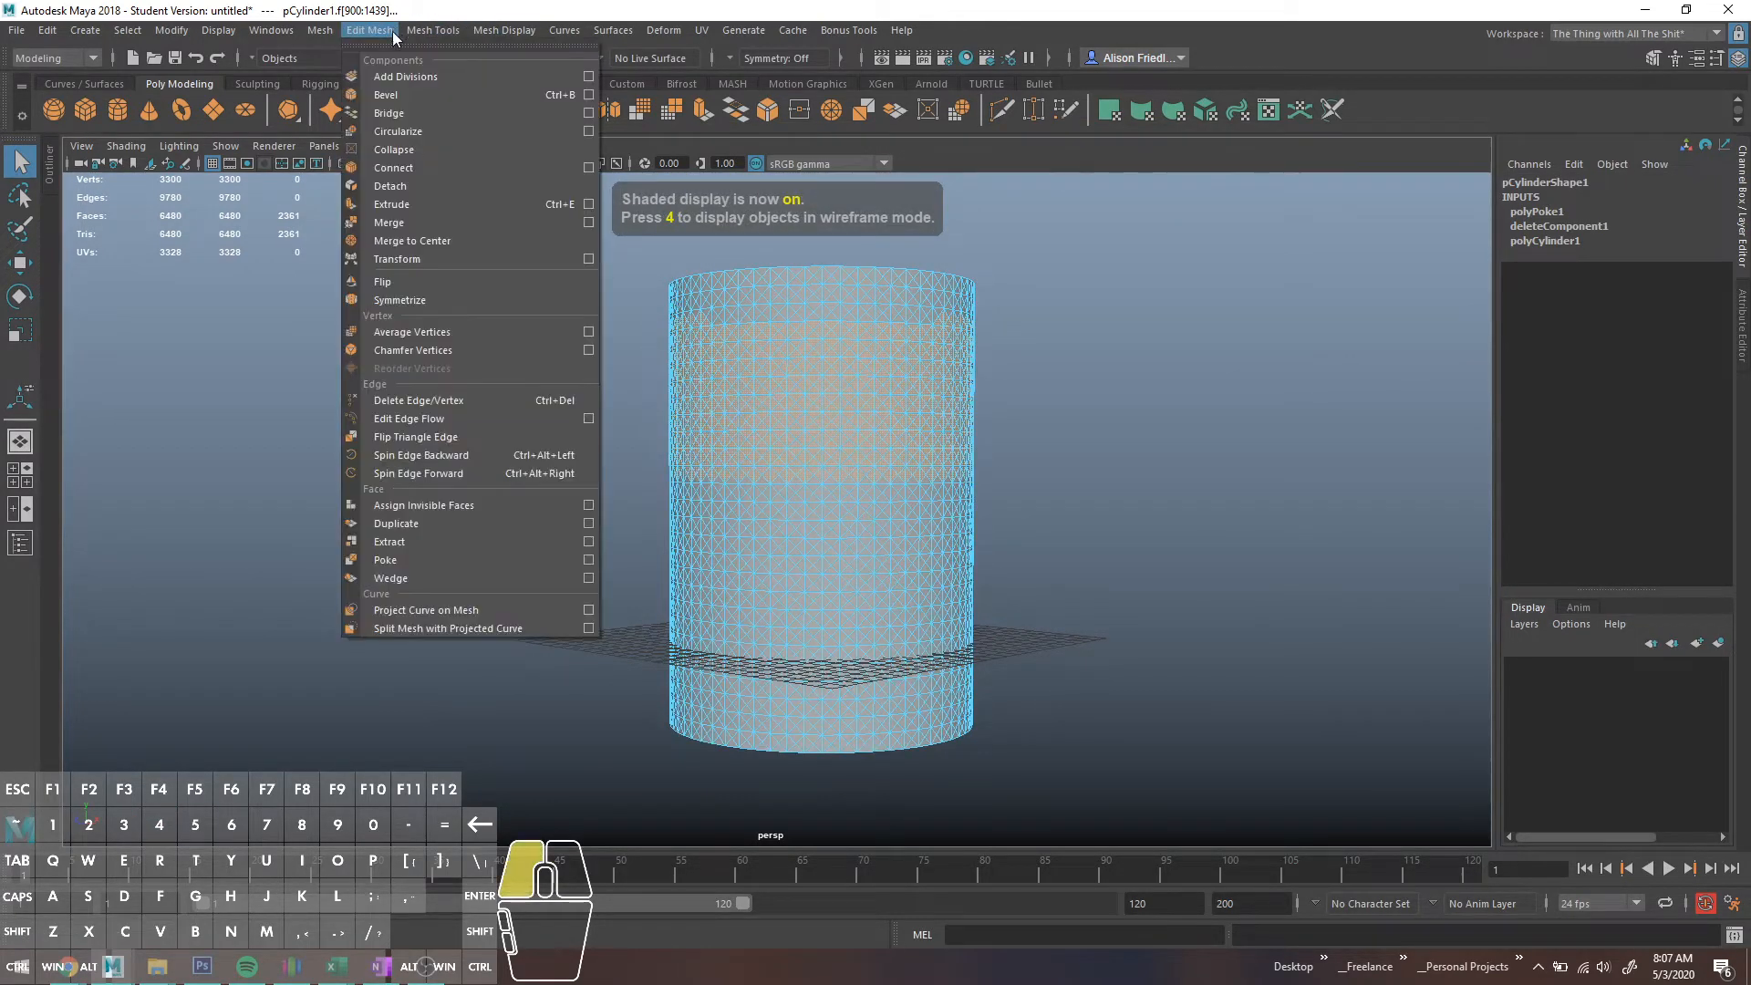
pyautogui.click(517, 558)
pyautogui.scroll(5, 878, 297)
pyautogui.scroll(-6, 879, 297)
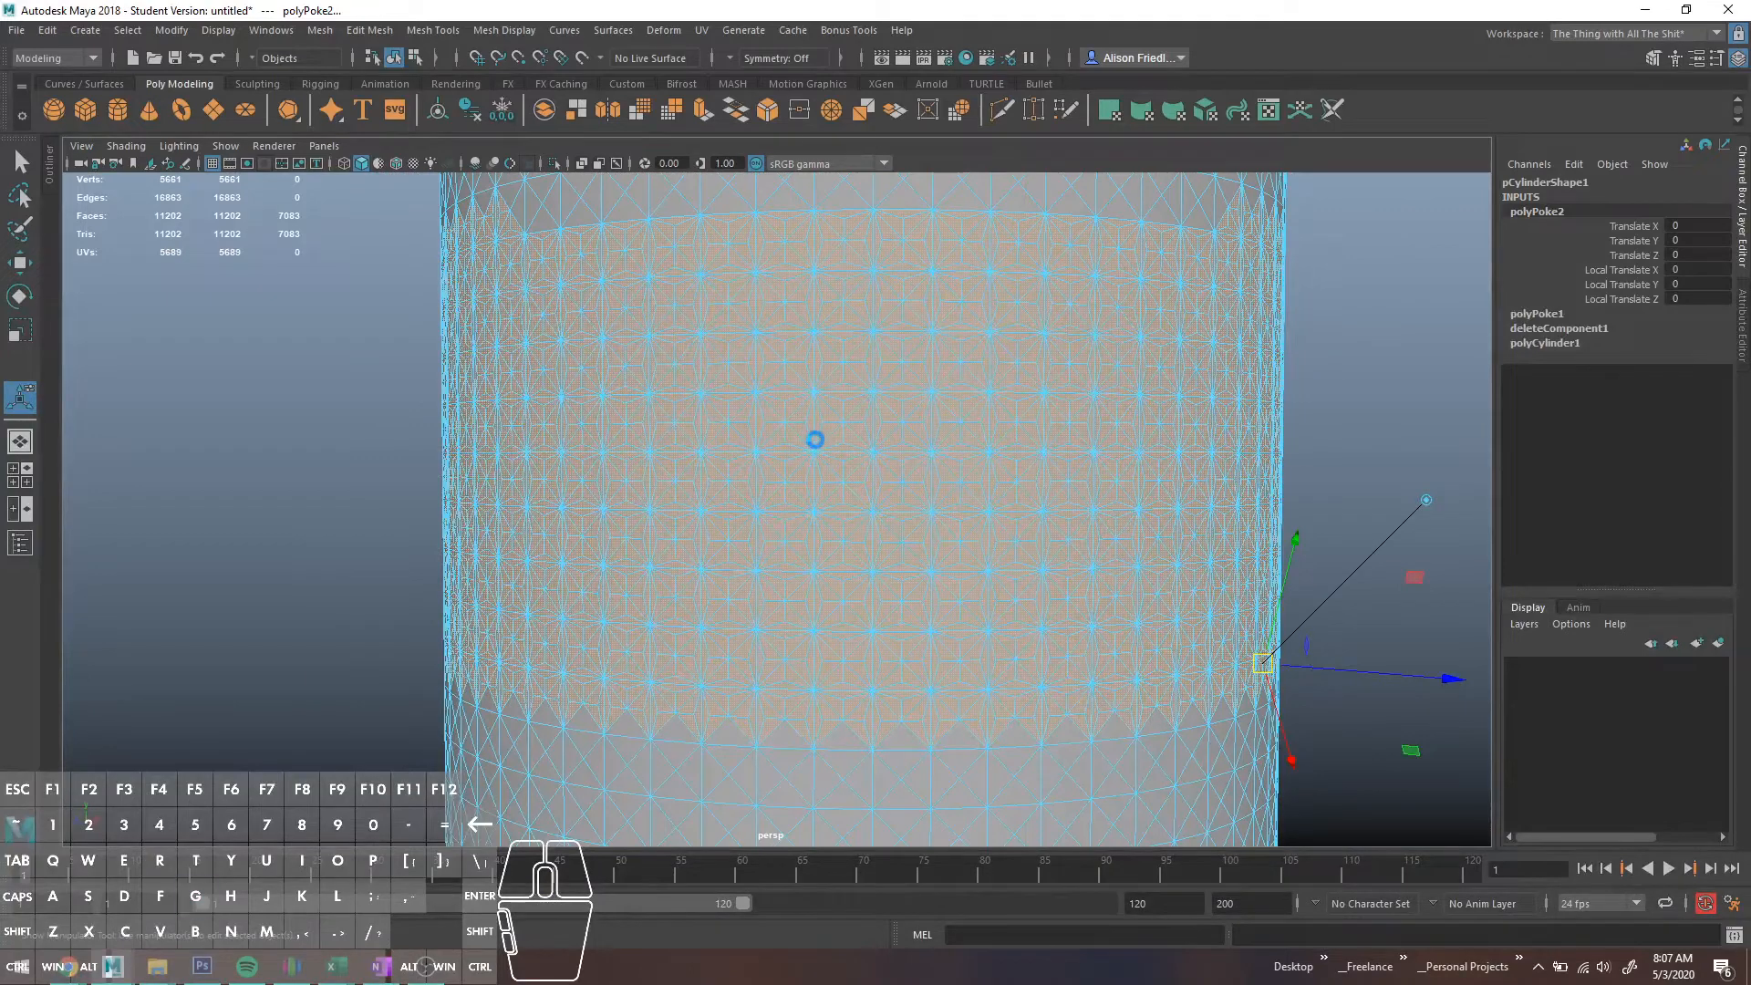
# - Undo both repeated pokes on the band of faces around the cylinder's upper half
pyautogui.scroll(5, 910, 399)
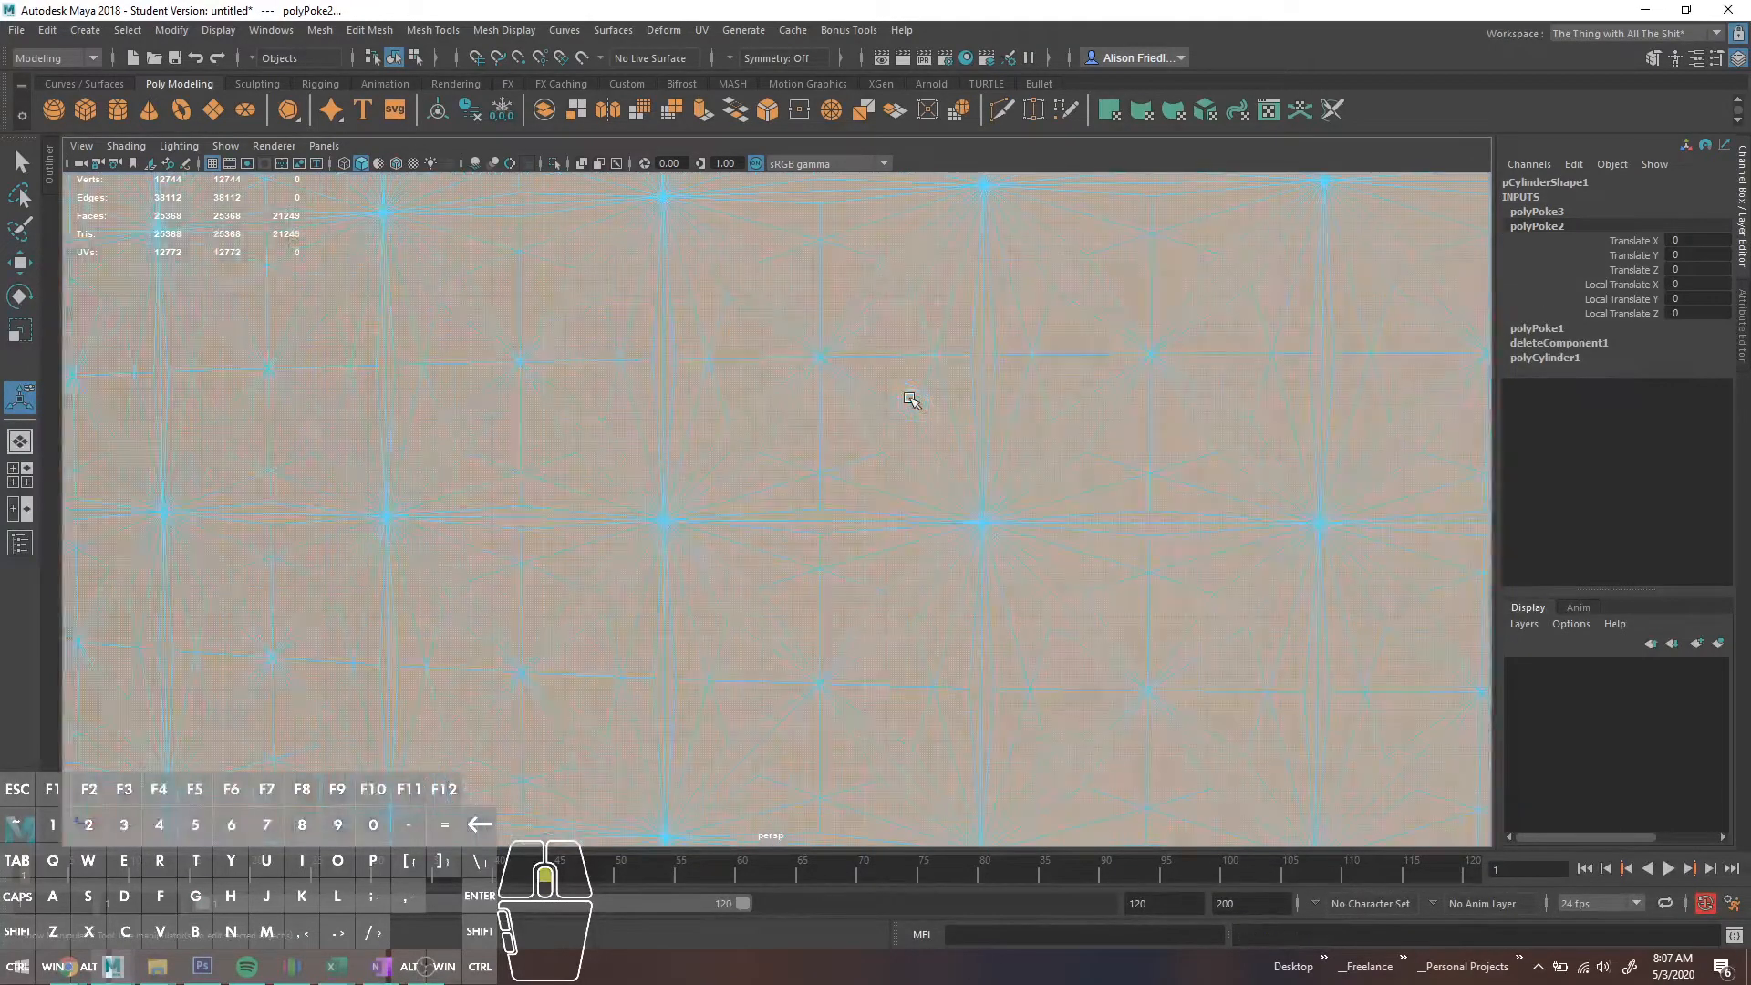
pyautogui.scroll(-5, 911, 399)
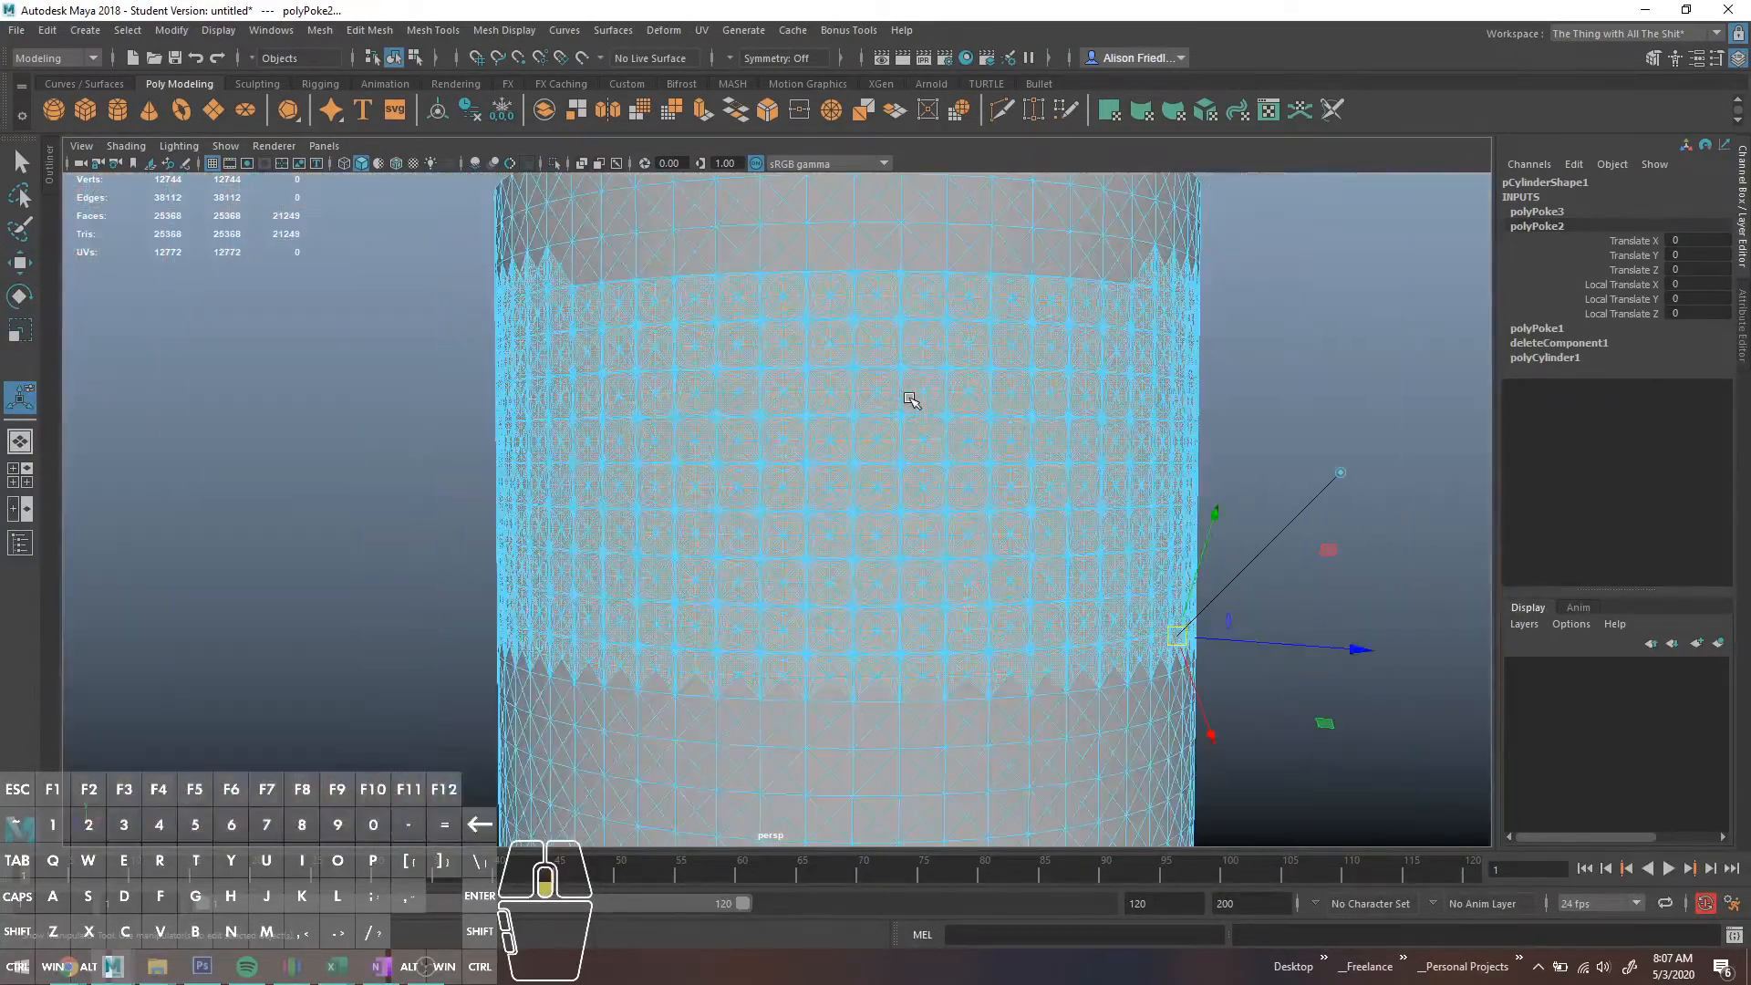
pyautogui.hotkey('ctrl', 'z')
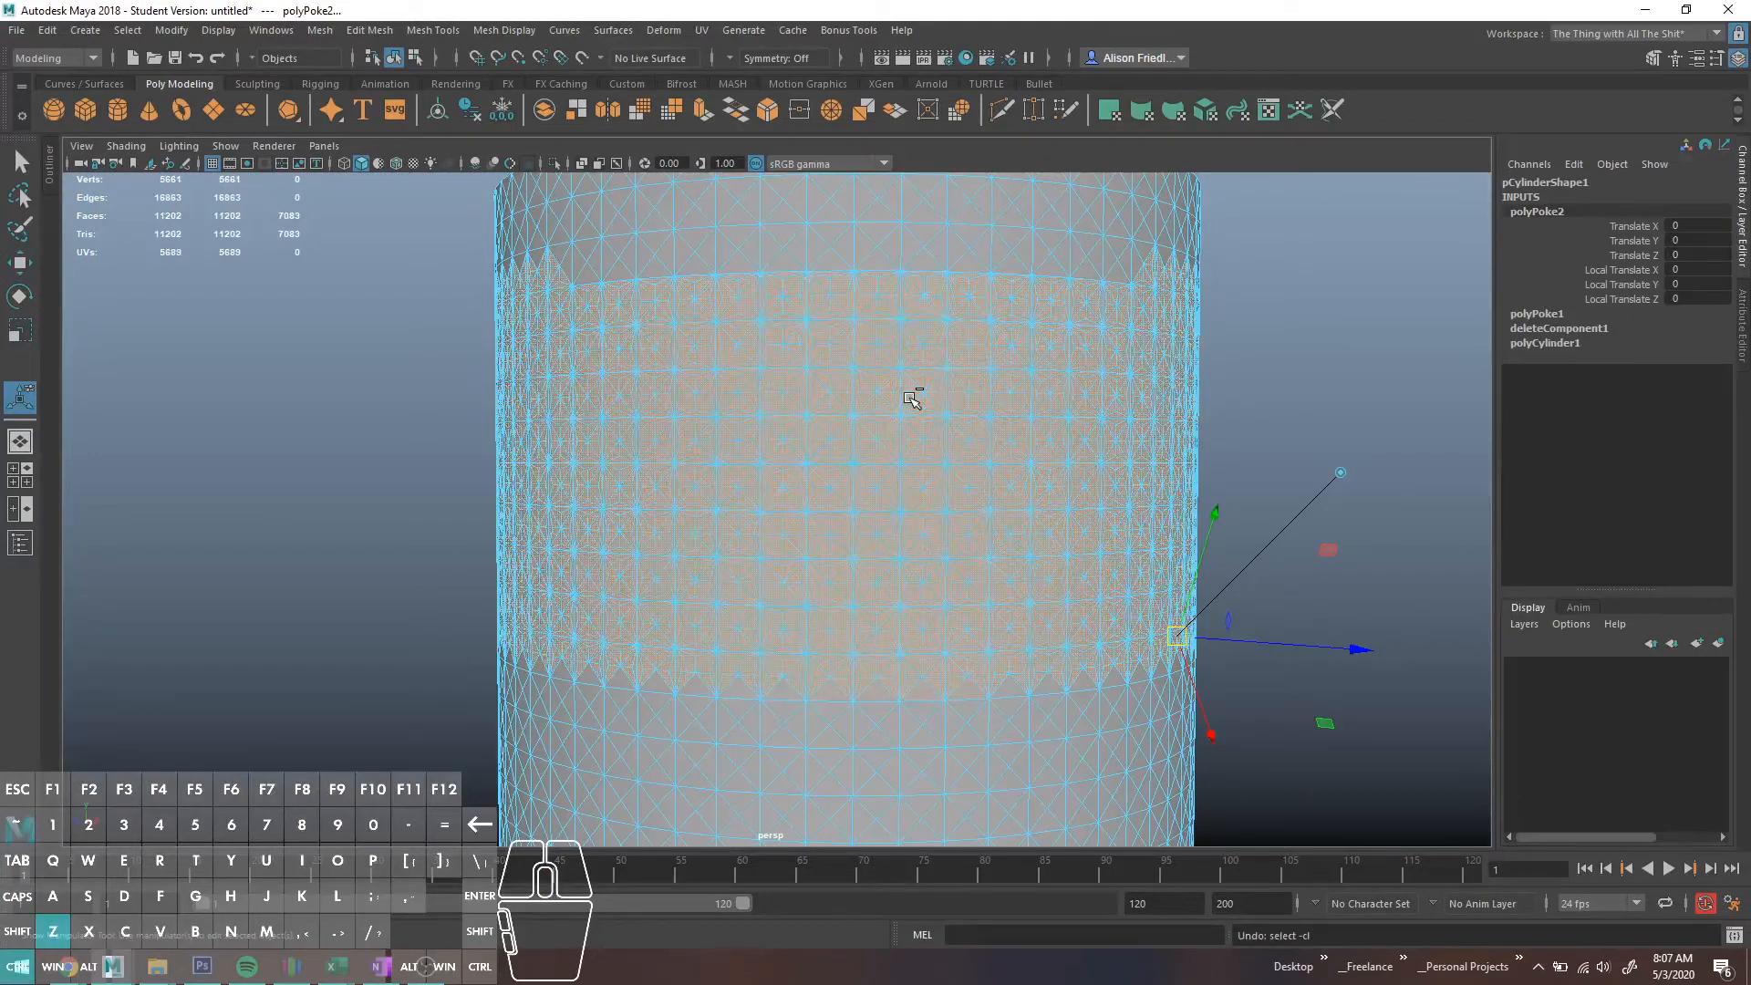
pyautogui.hotkey('ctrl', 'z')
pyautogui.scroll(-5, 910, 399)
# - Return the cylinder to object mode, then switch to edge selection and select one edge on its side
pyautogui.keyDown('alt'); pyautogui.moveTo(919, 643); pyautogui.dragTo(950, 428, button='middle'); pyautogui.keyUp('alt')
pyautogui.moveTo(854, 319); pyautogui.dragTo(912, 280, button='right')
pyautogui.scroll(3, 874, 401)
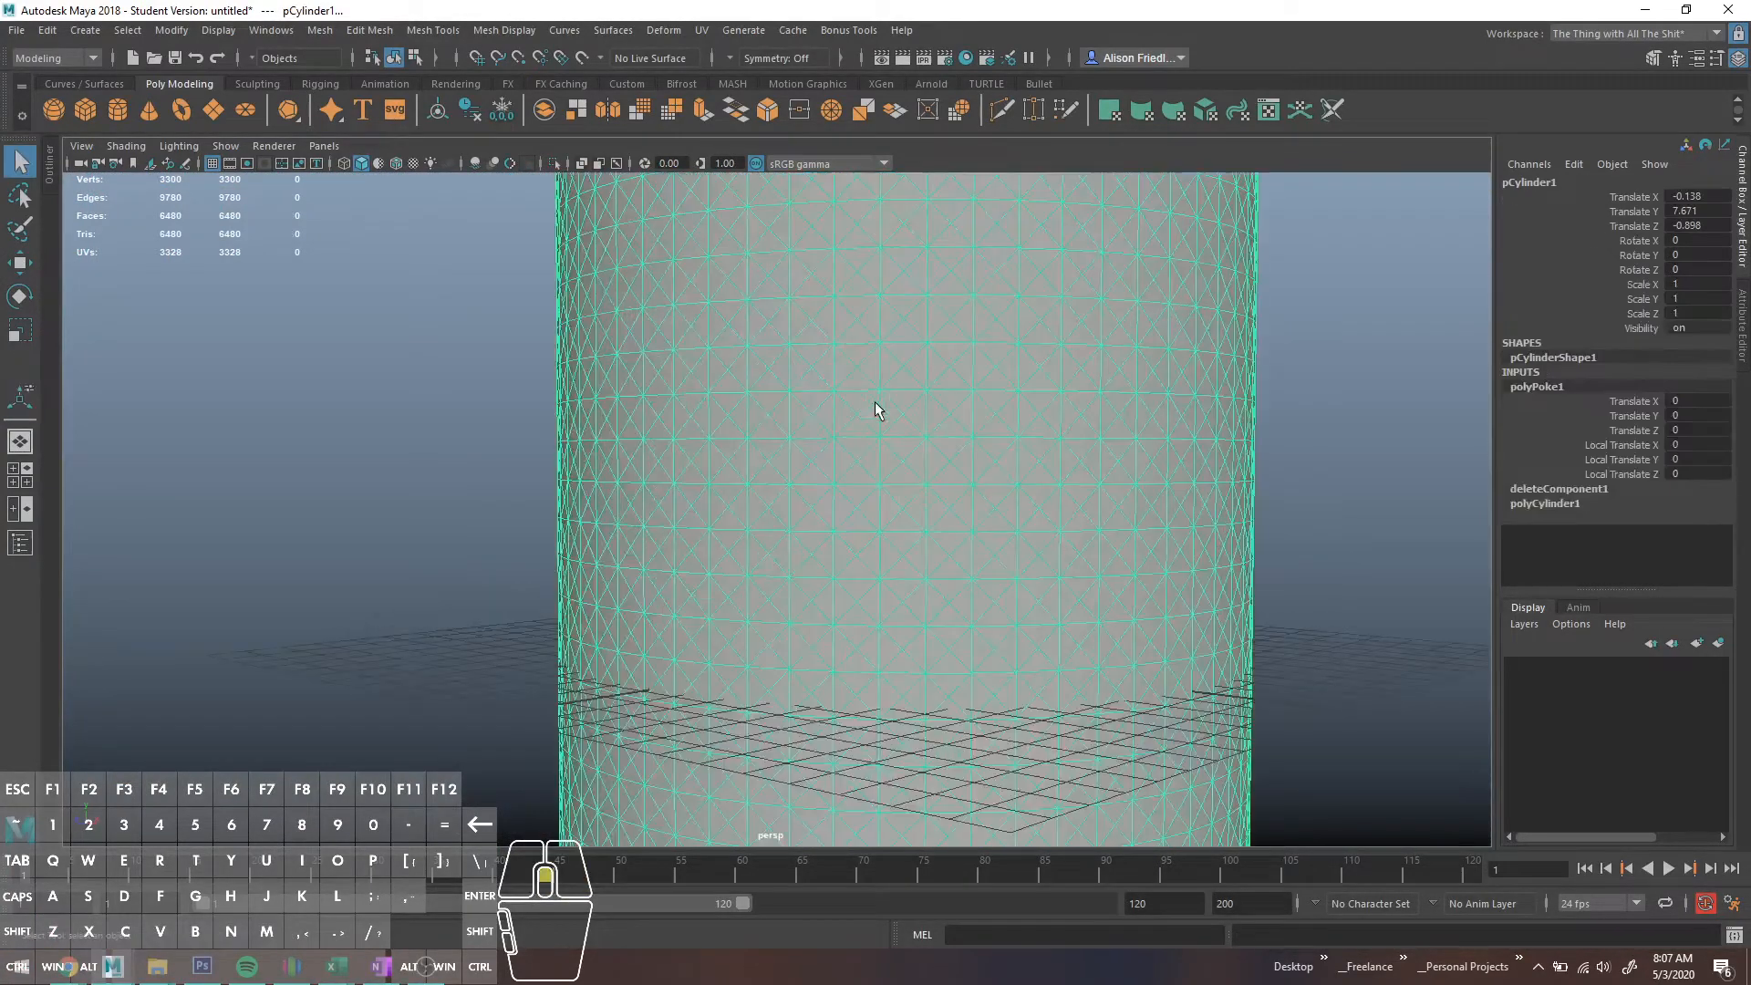
pyautogui.keyDown('alt'); pyautogui.moveTo(840, 336); pyautogui.dragTo(817, 399, button='middle'); pyautogui.keyUp('alt')
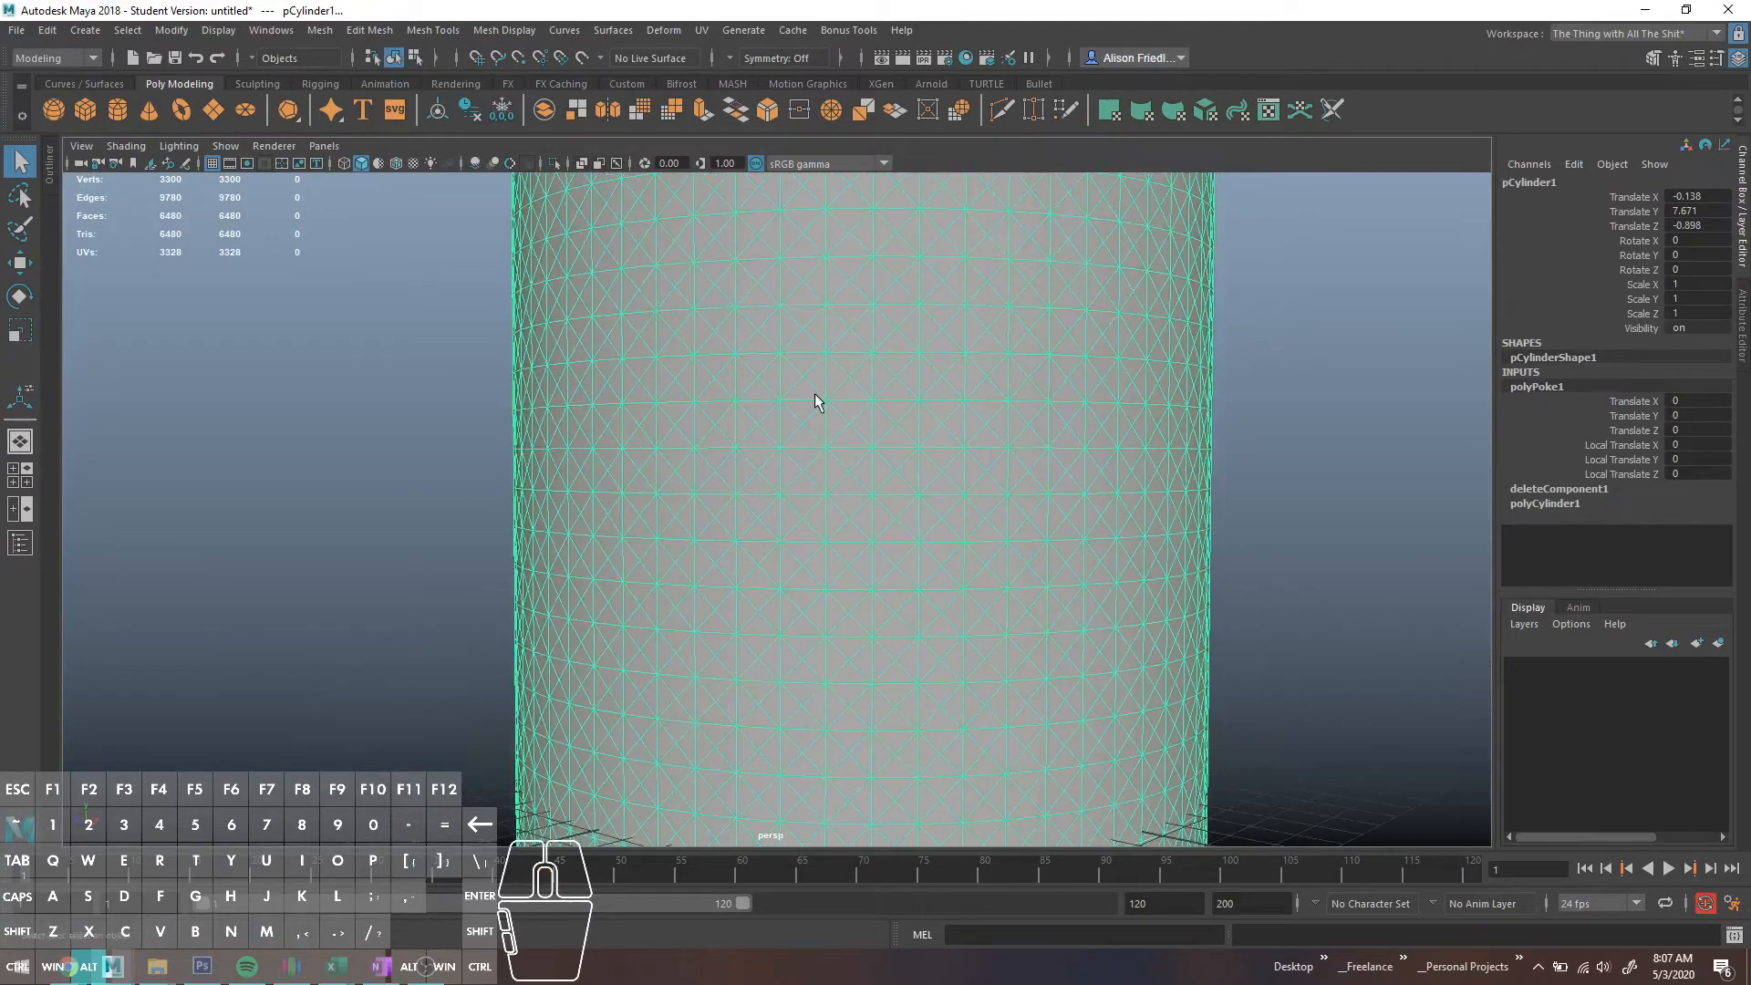
pyautogui.moveTo(814, 392); pyautogui.dragTo(824, 374, button='right')
pyautogui.click(777, 370)
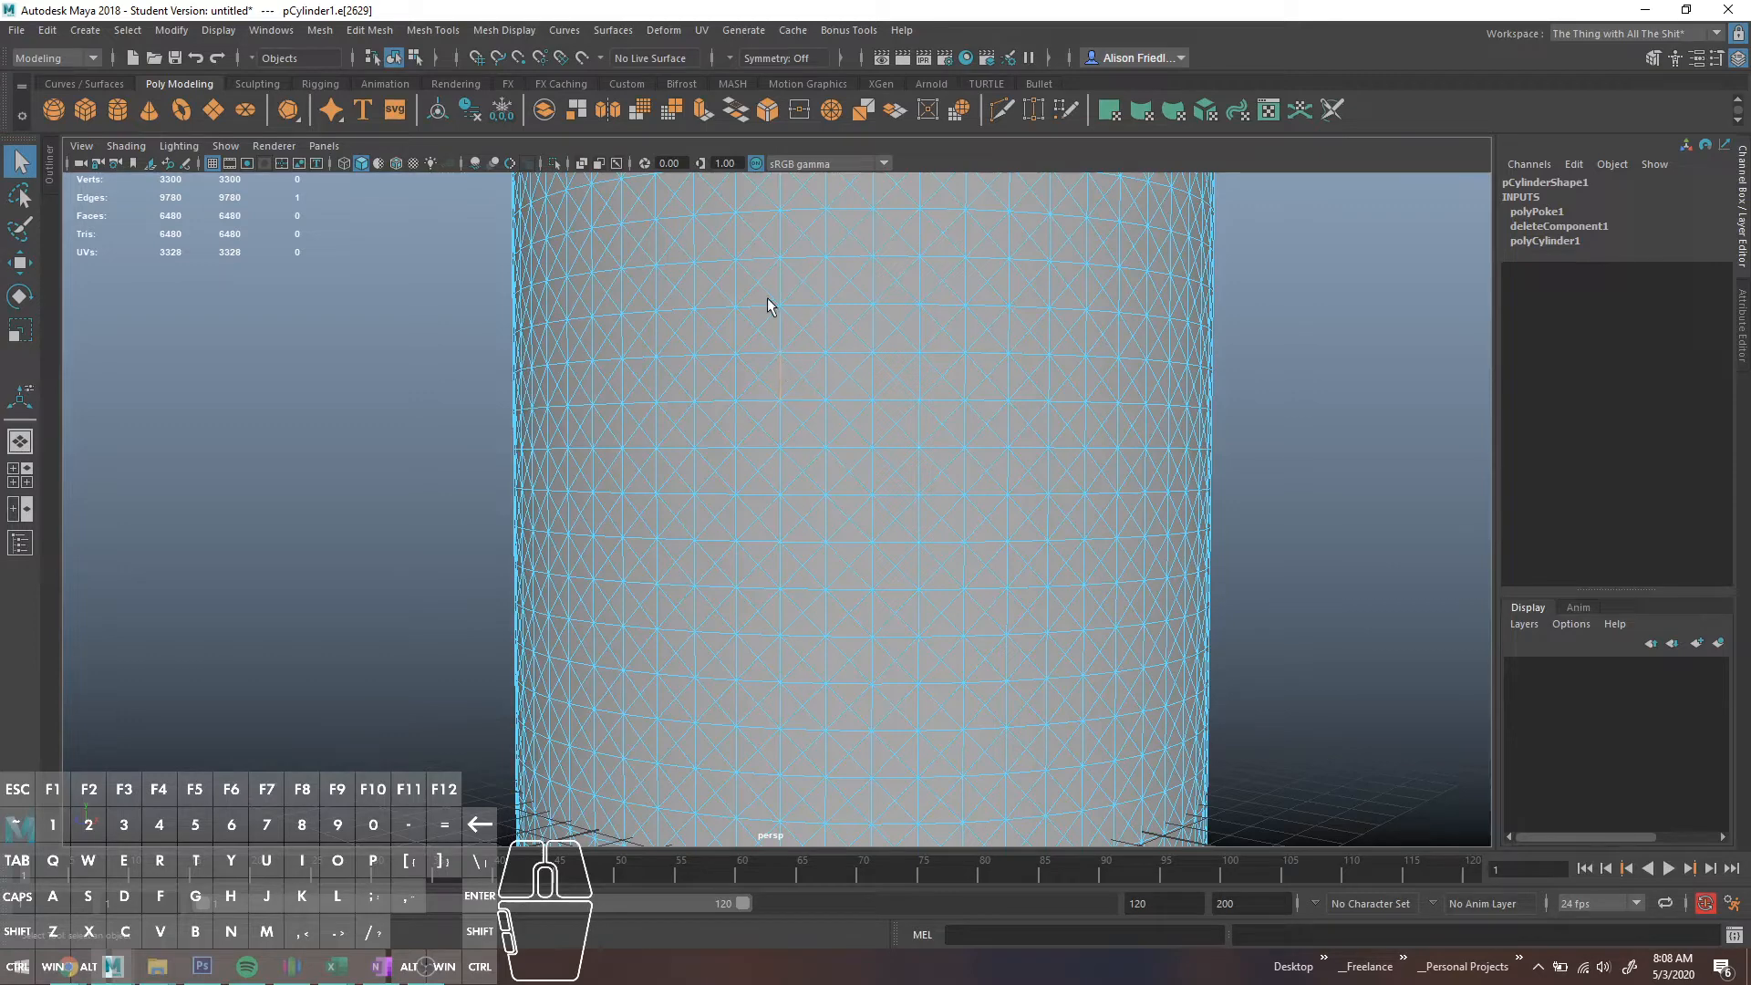
# - Extrude a band of faces around the cylinder individually, with a Local Translate Z of 0.669 and a local scale of 0.683
pyautogui.moveTo(824, 348); pyautogui.dragTo(833, 383, button='right')
pyautogui.scroll(-3, 832, 387)
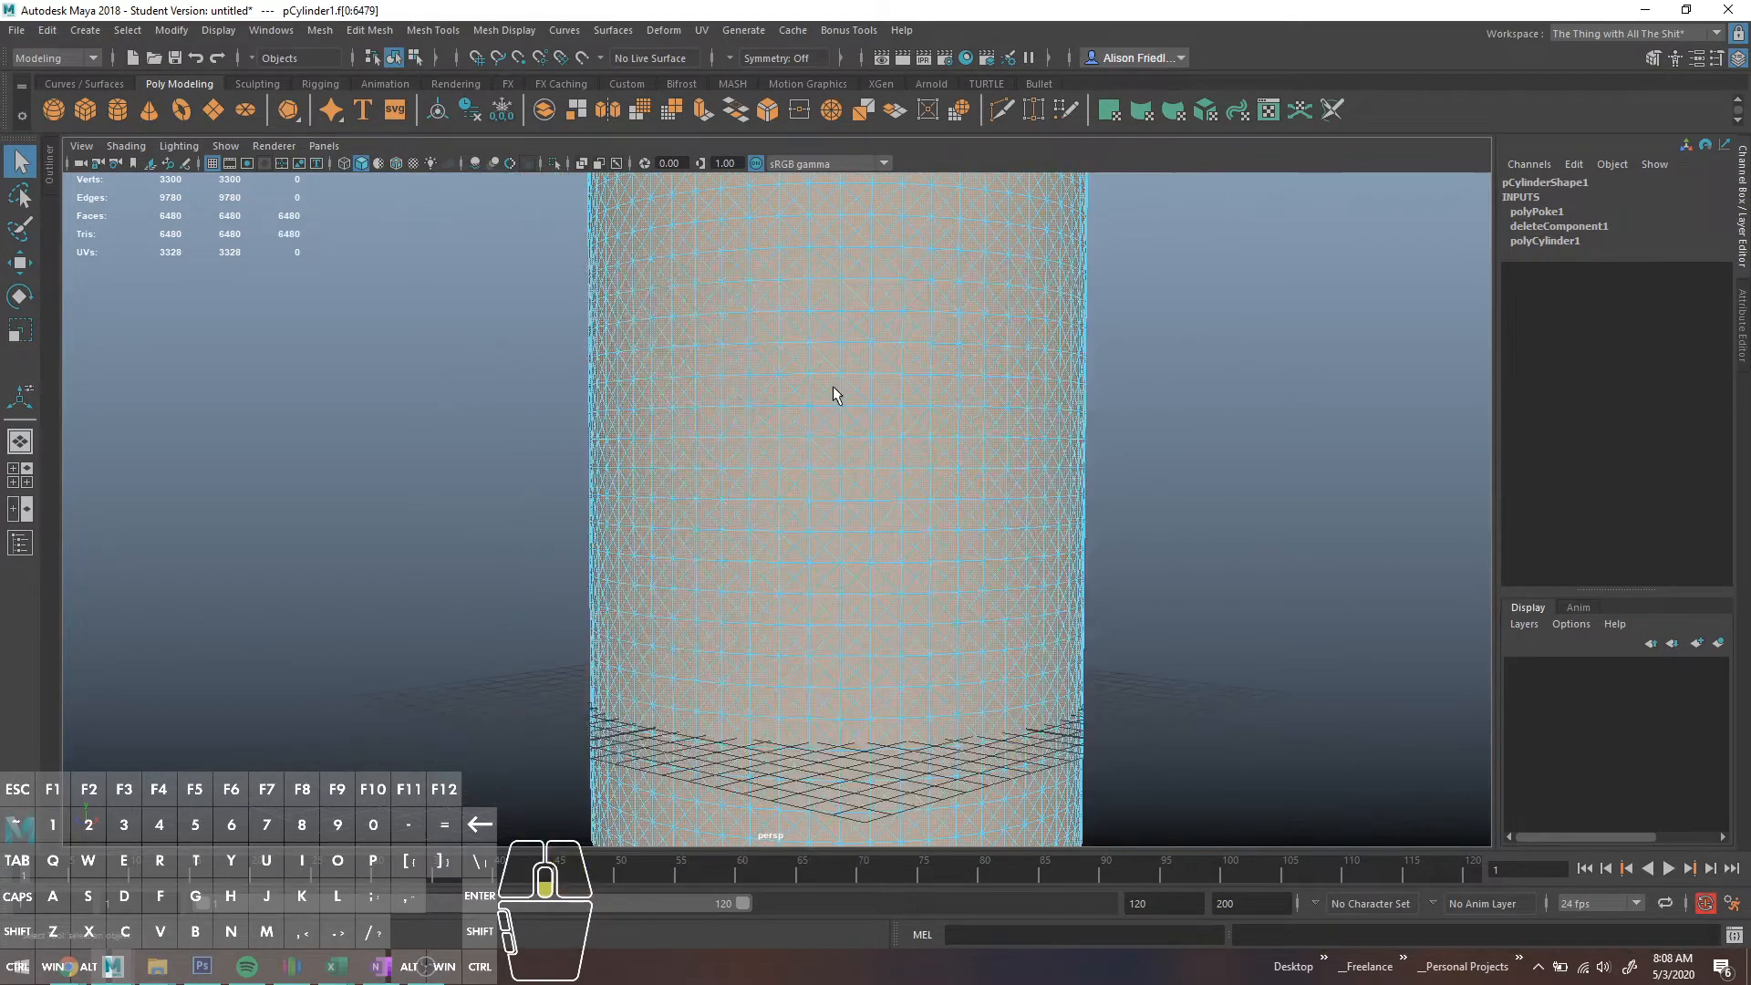
pyautogui.moveTo(506, 370); pyautogui.dragTo(1024, 447)
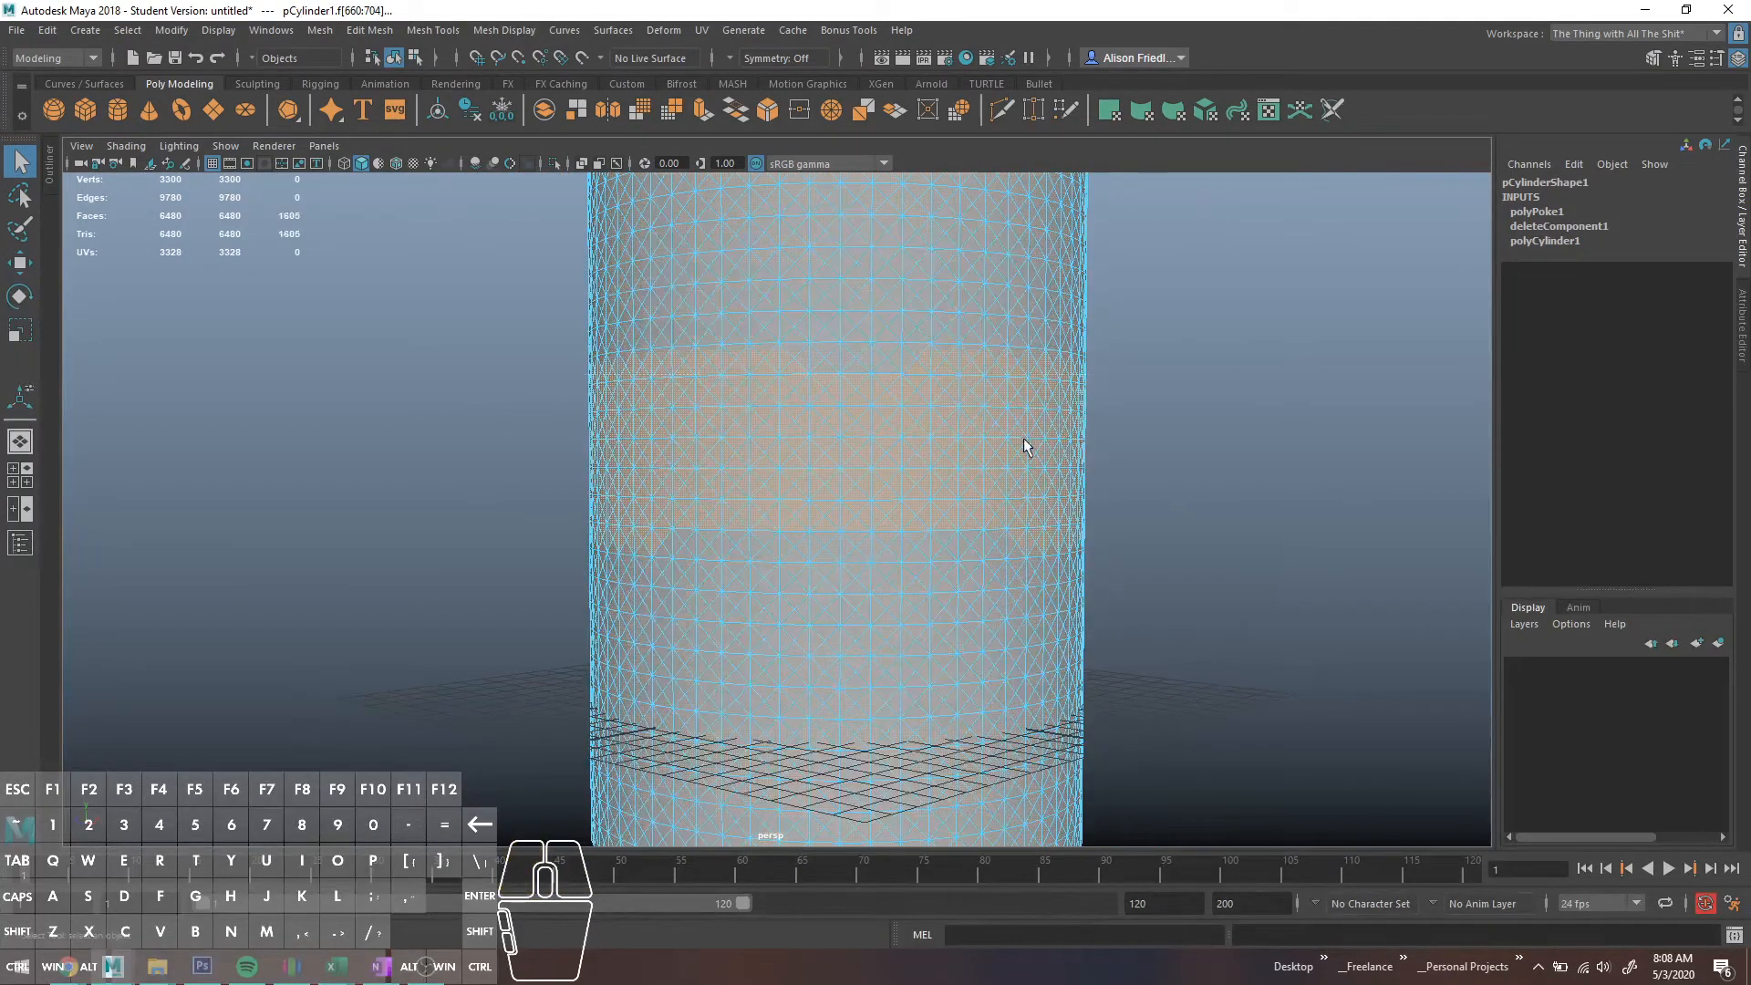
pyautogui.hotkey('ctrl', 'e')
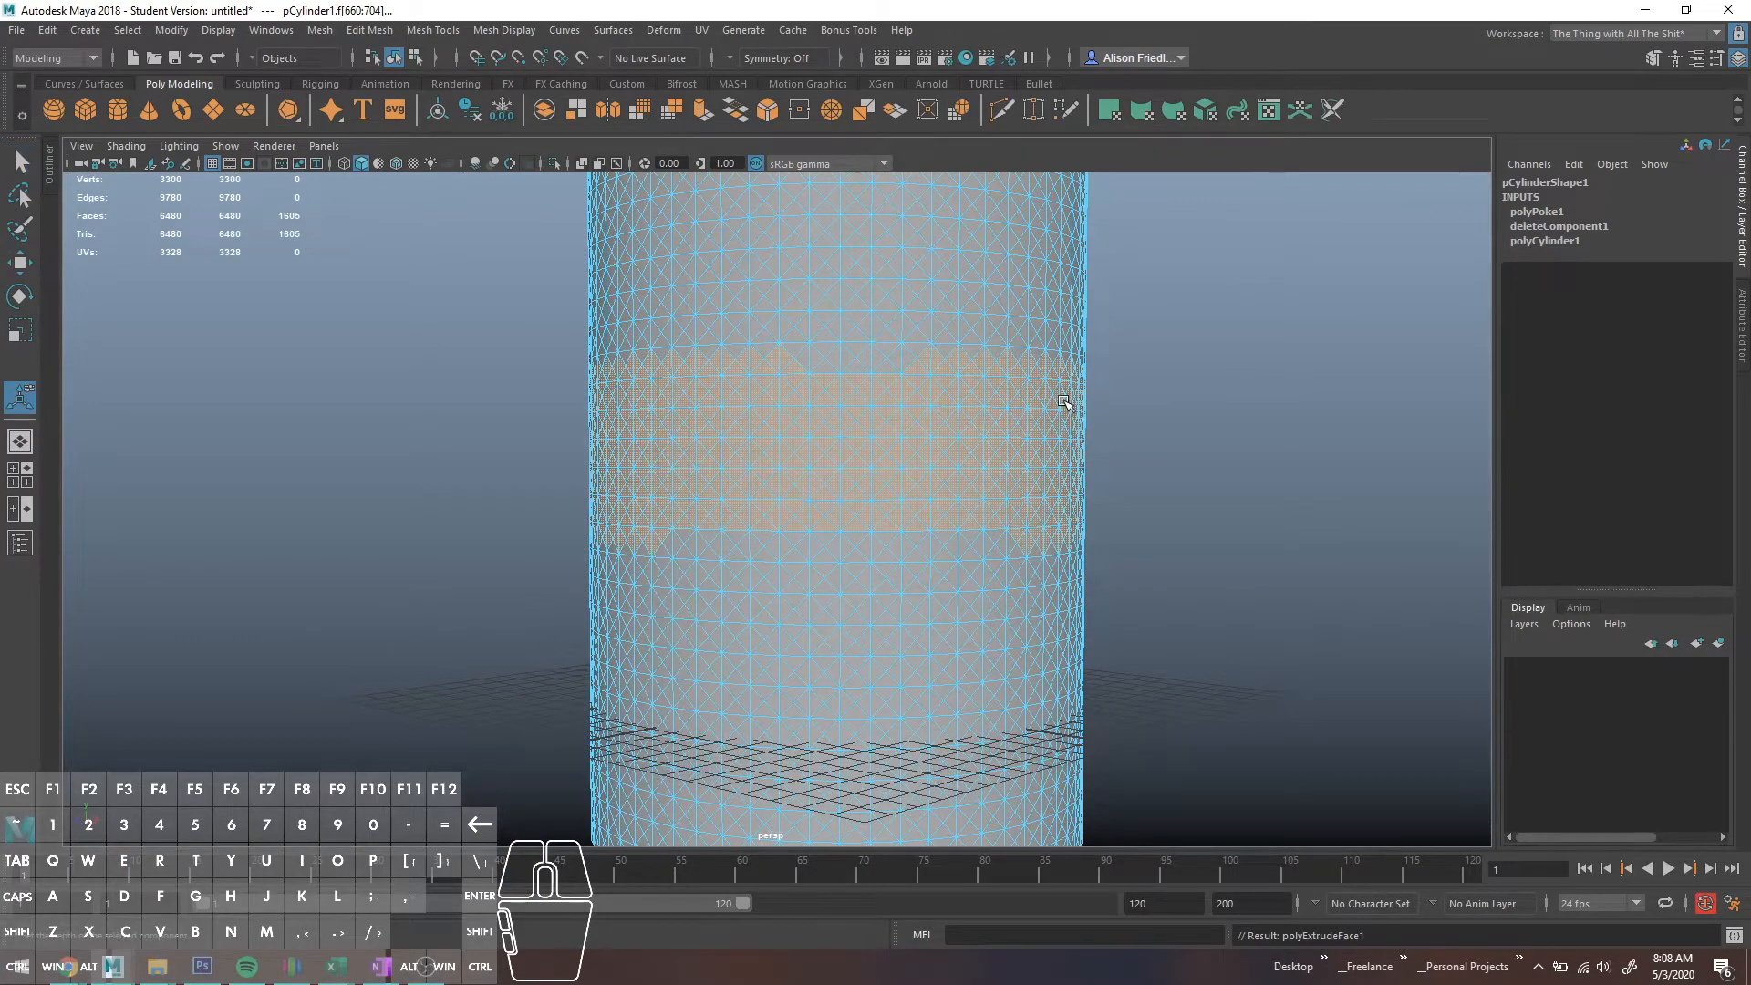
pyautogui.scroll(2, 1068, 401)
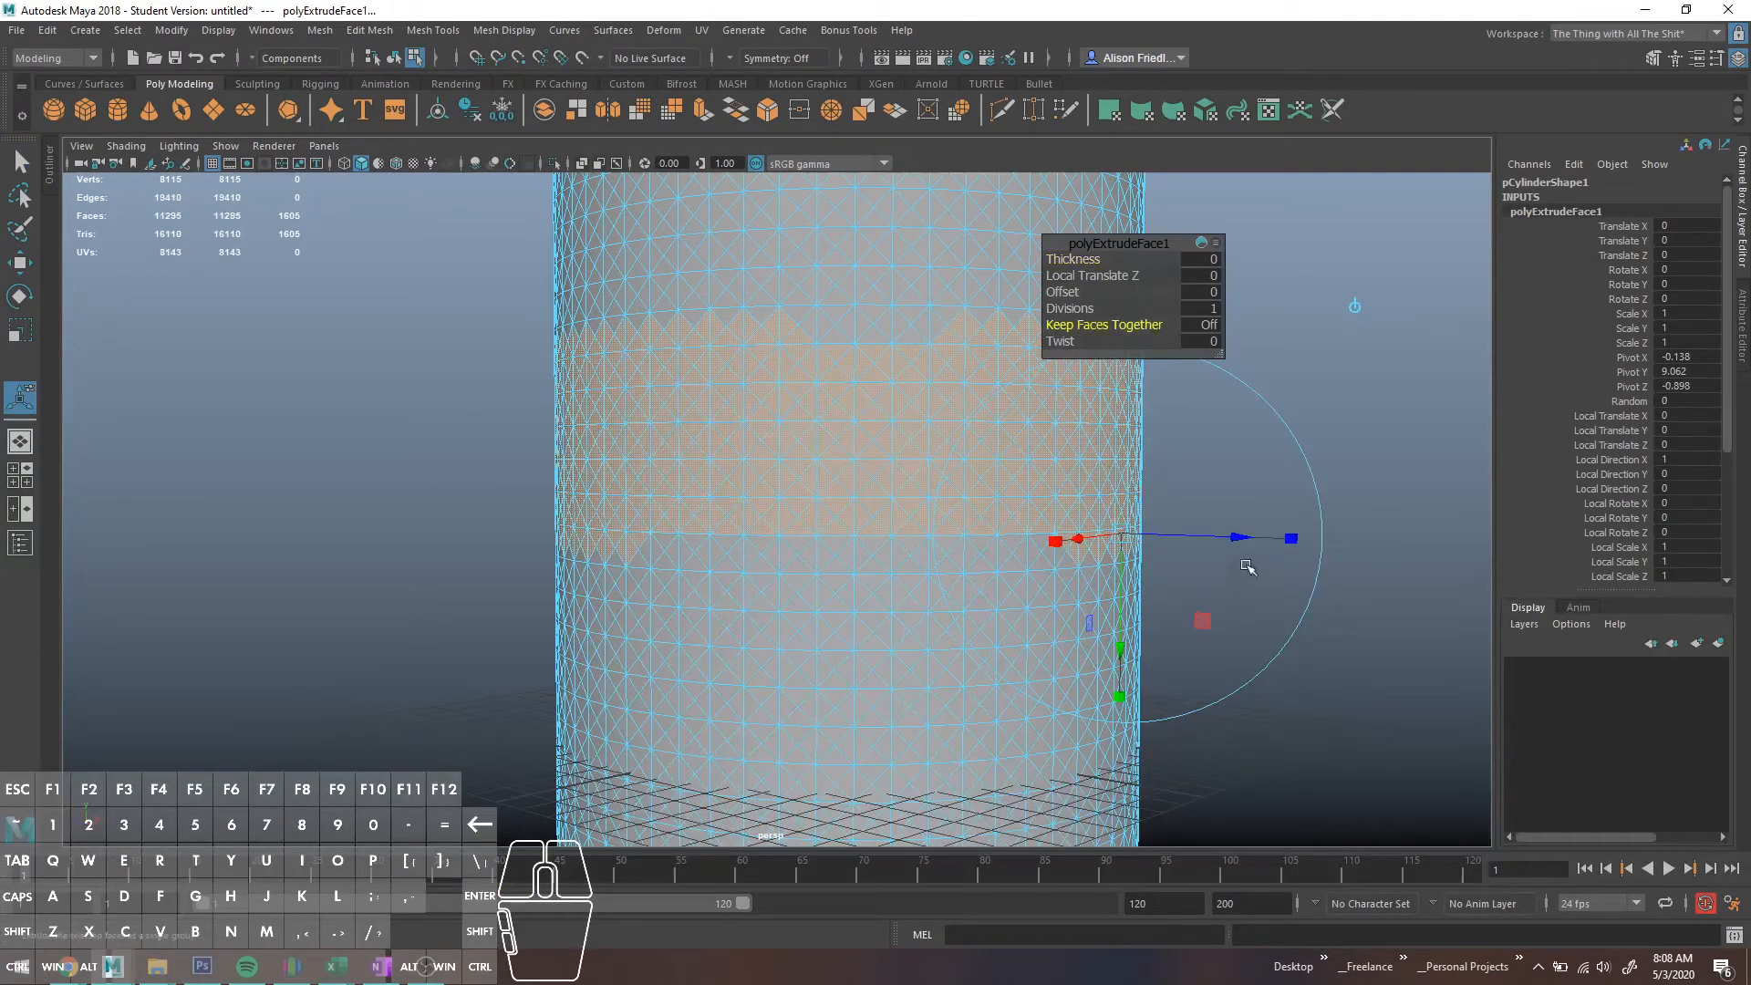
pyautogui.moveTo(1240, 538); pyautogui.dragTo(1266, 538)
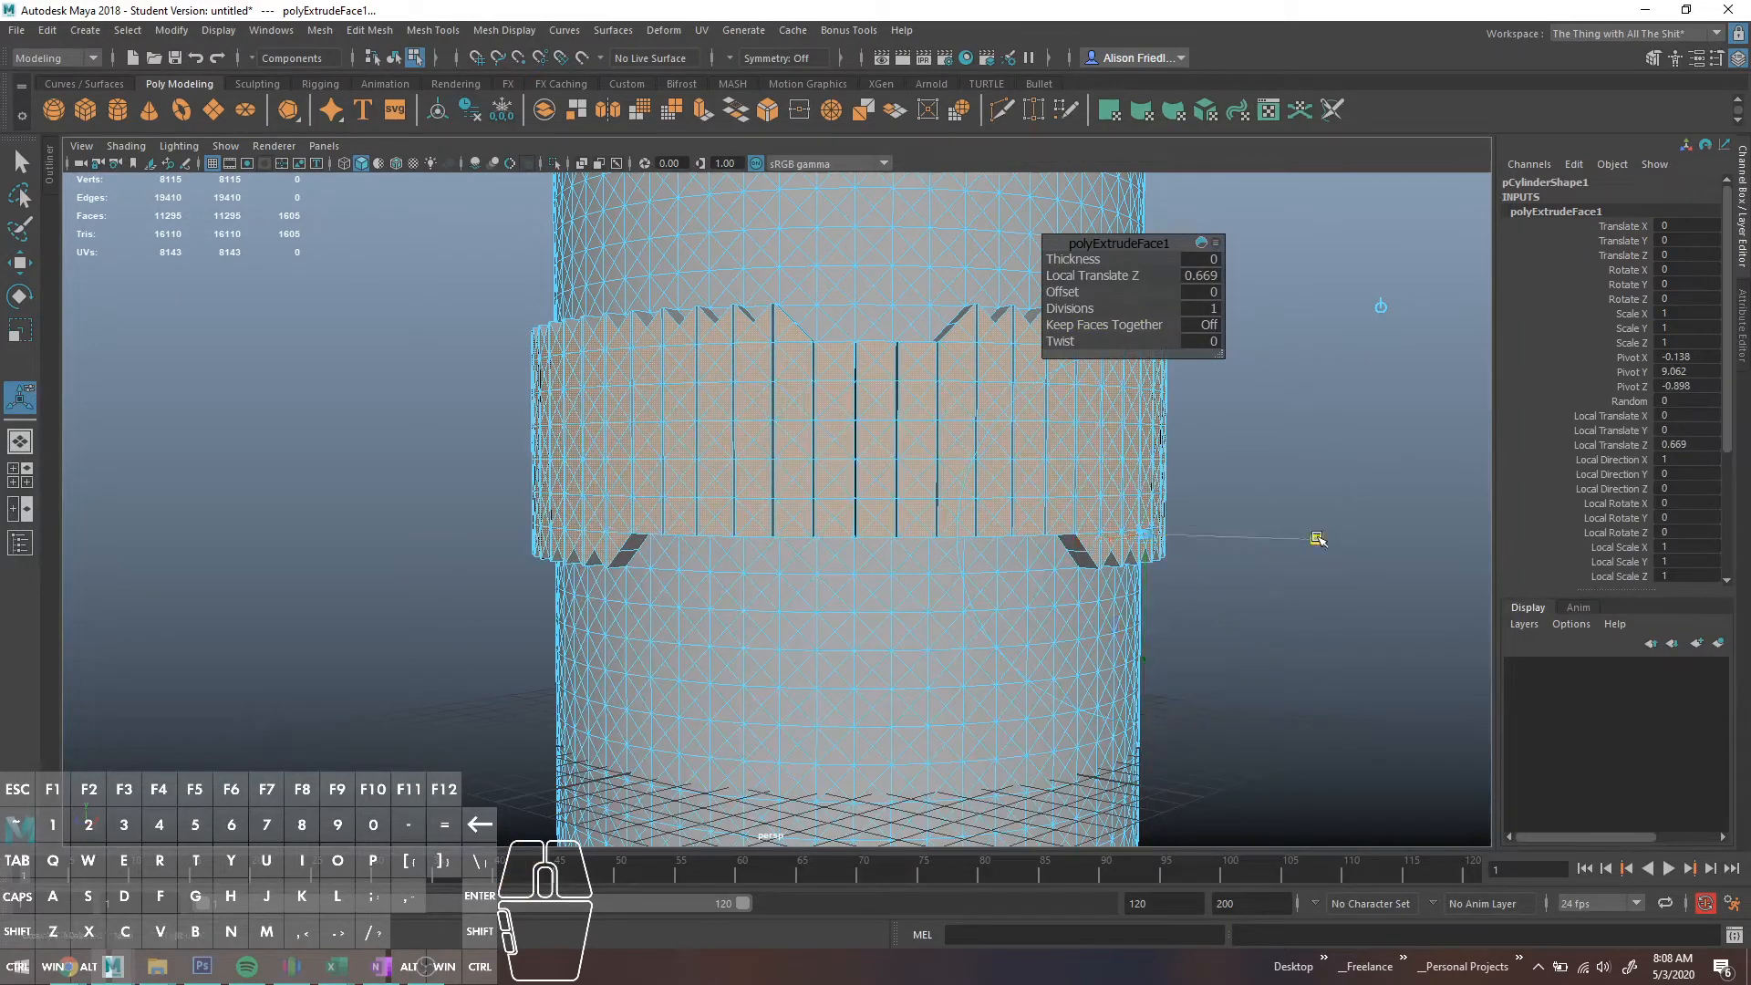
pyautogui.moveTo(1146, 534); pyautogui.dragTo(1130, 527)
# - Turn on the smooth mesh preview, deselect the cylinder and examine the extruded band's pattern up close
pyautogui.press('3')
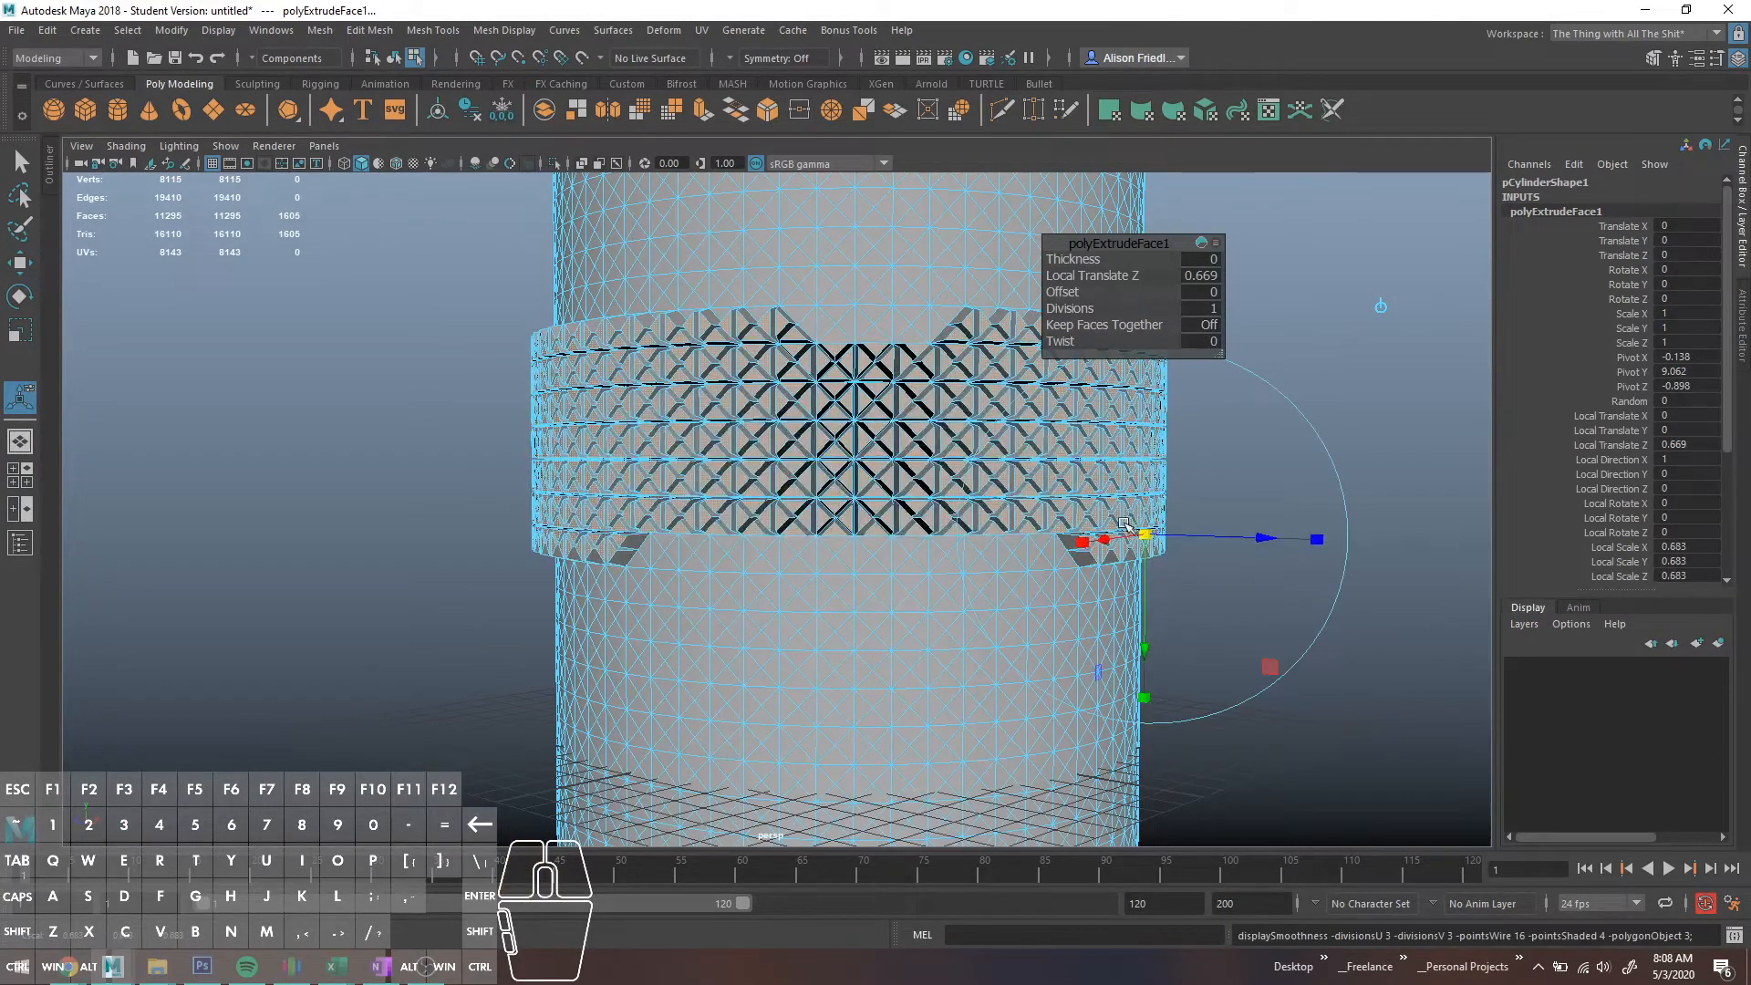
pyautogui.moveTo(934, 426); pyautogui.dragTo(969, 402, button='right')
pyautogui.click(1293, 363)
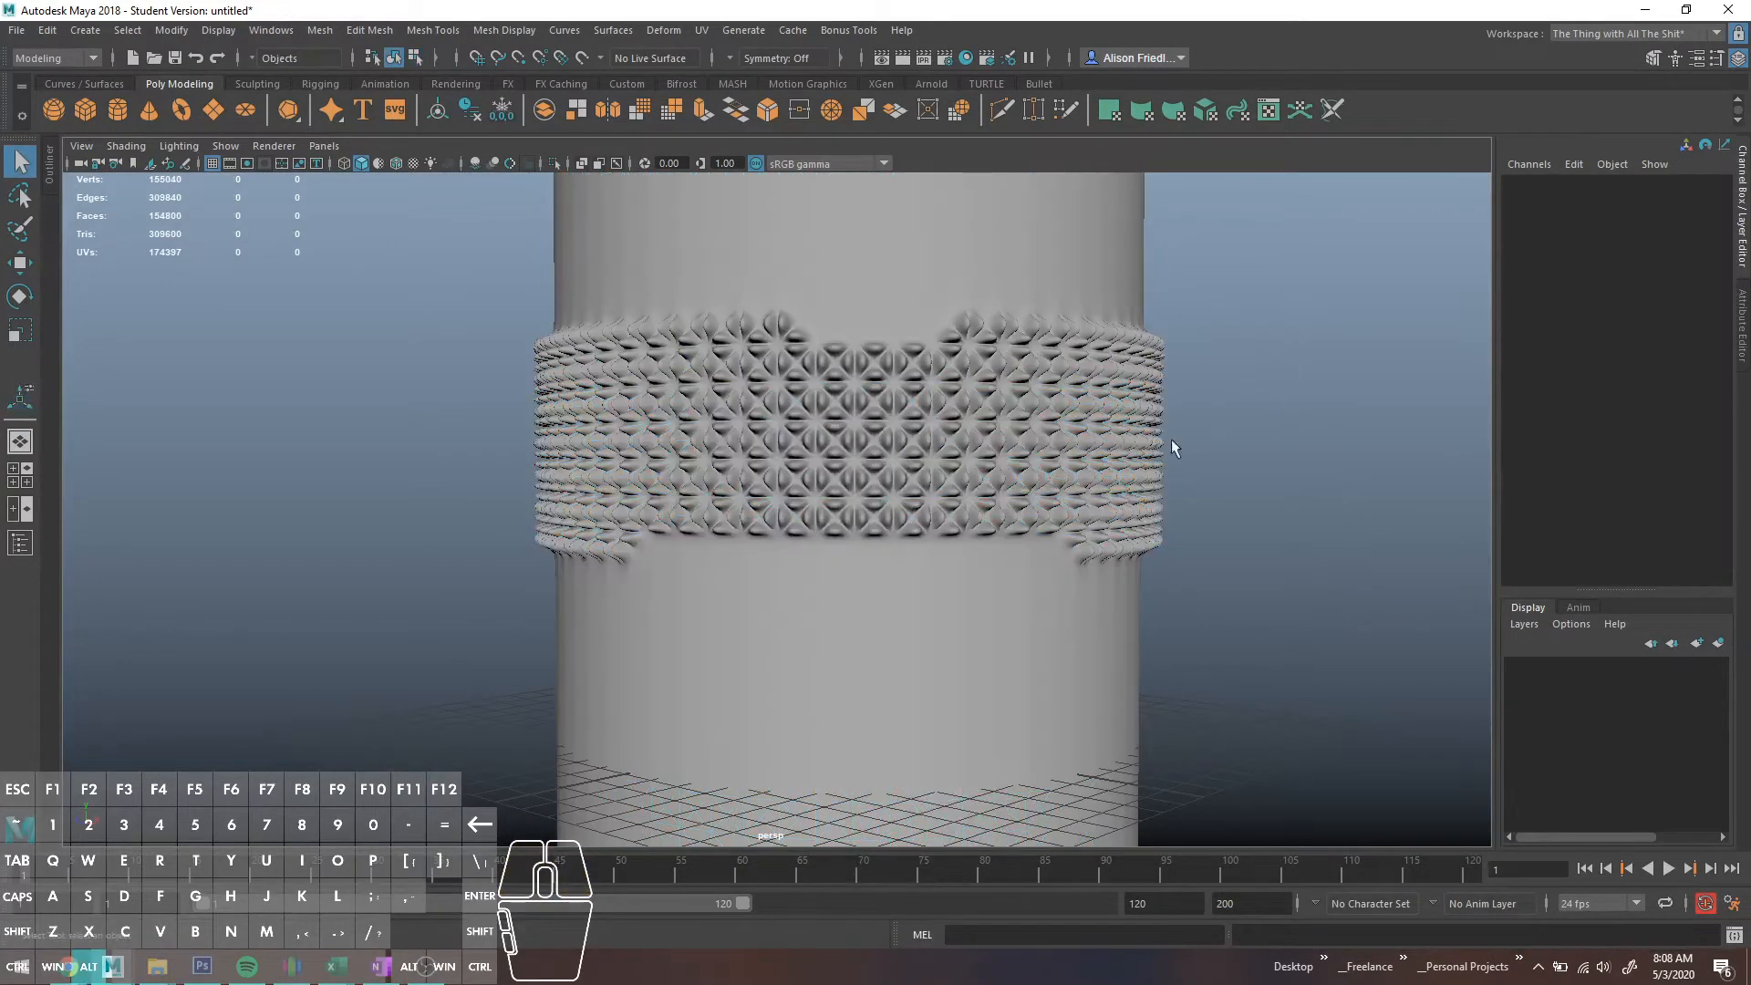
pyautogui.keyDown('alt'); pyautogui.moveTo(1171, 441); pyautogui.dragTo(1094, 431); pyautogui.keyUp('alt')
pyautogui.scroll(2, 1093, 430)
pyautogui.scroll(1, 1093, 429)
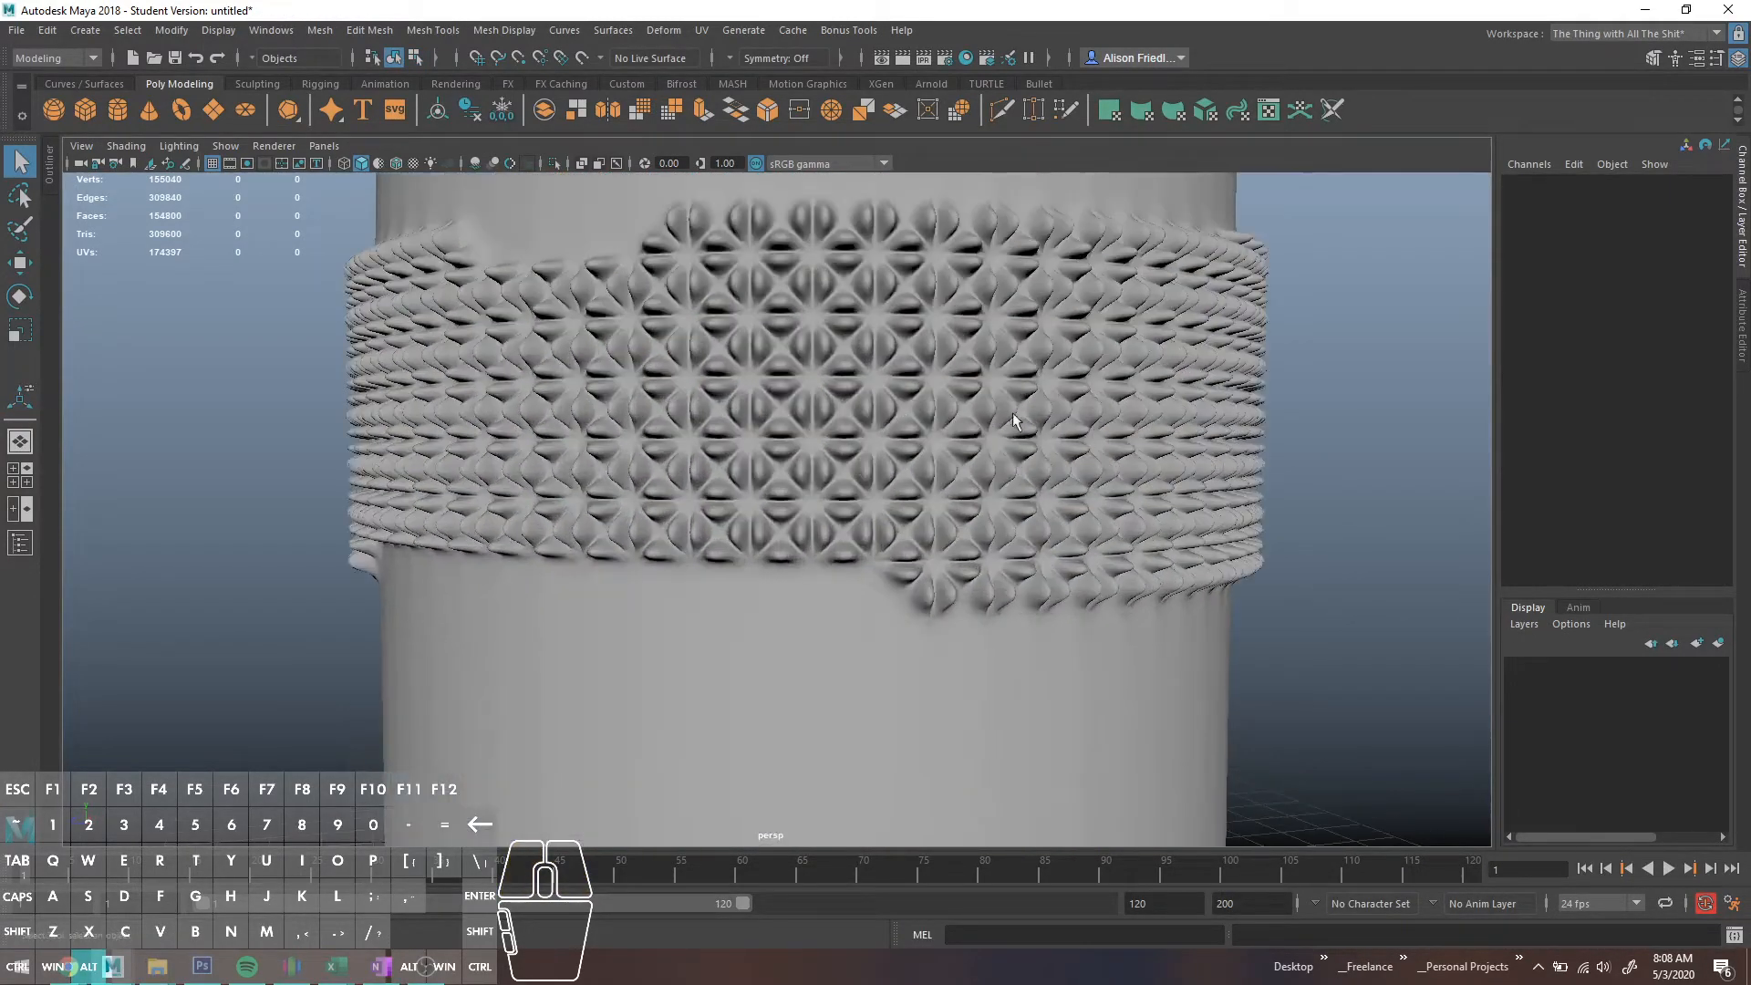
# - Undo the deselection, the mode change and the band's extrusion, going back to the selected poked faces
pyautogui.hotkey('ctrl', 'z')
pyautogui.hotkey('ctrl', 'z')
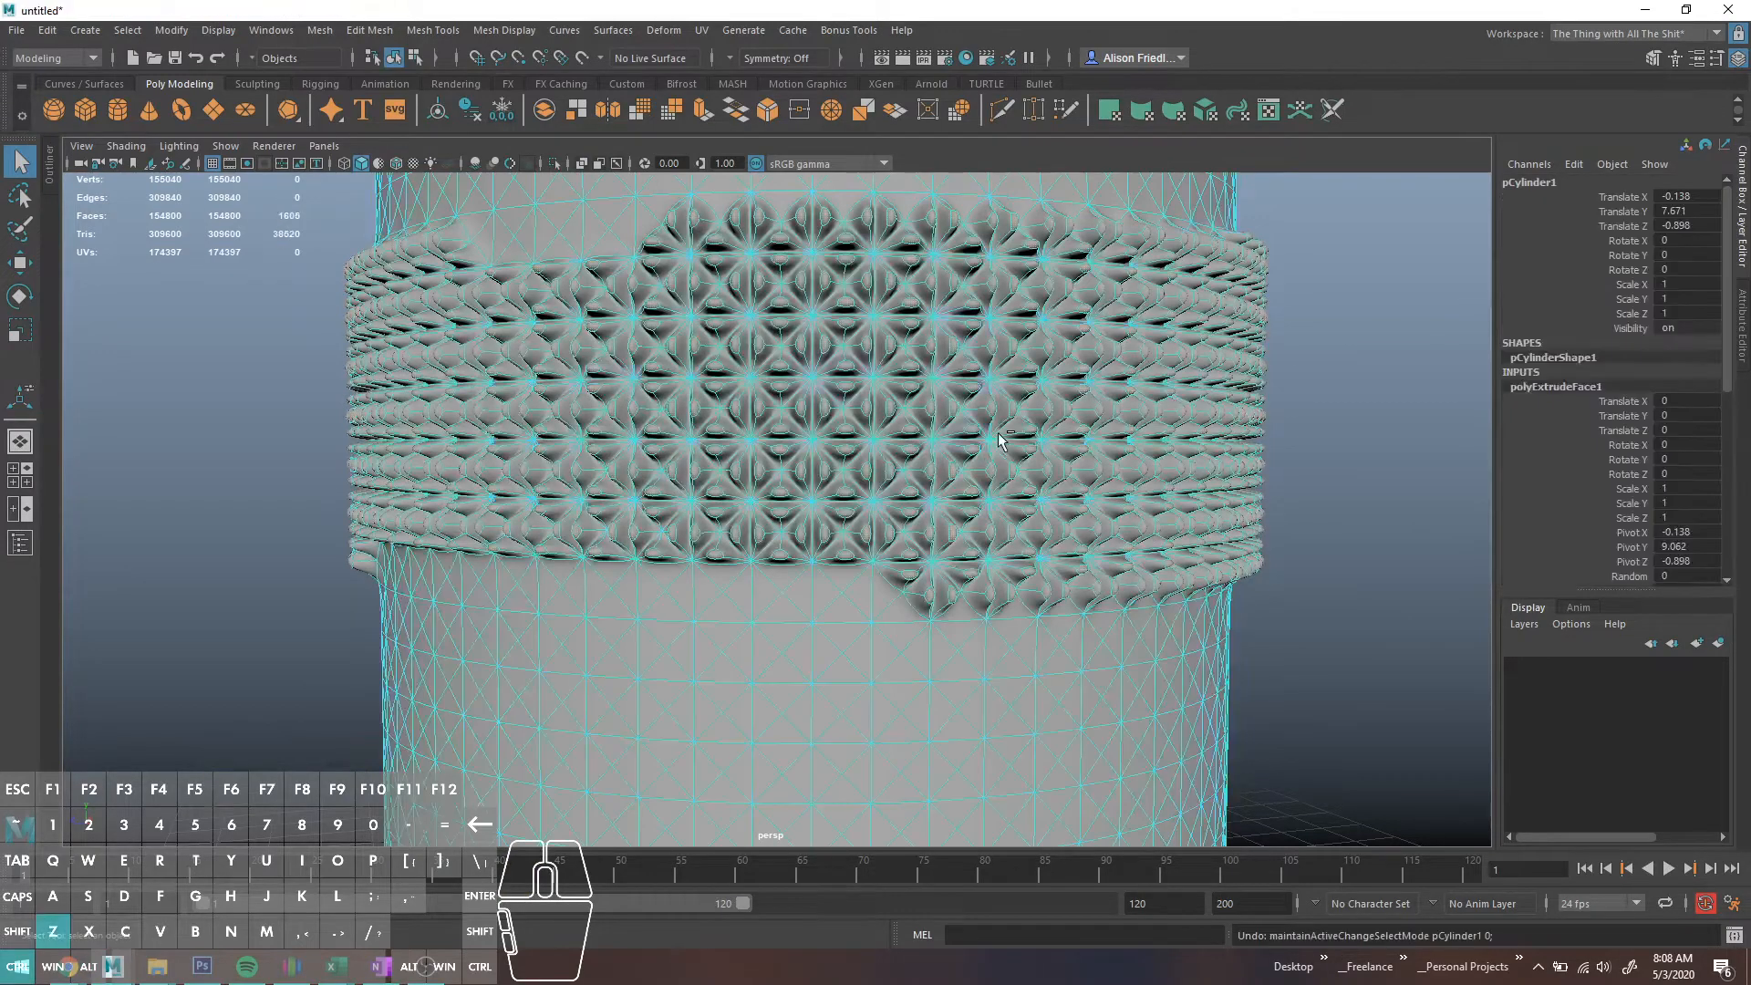
pyautogui.hotkey('ctrl', 'z')
pyautogui.hotkey('ctrl', 'z')
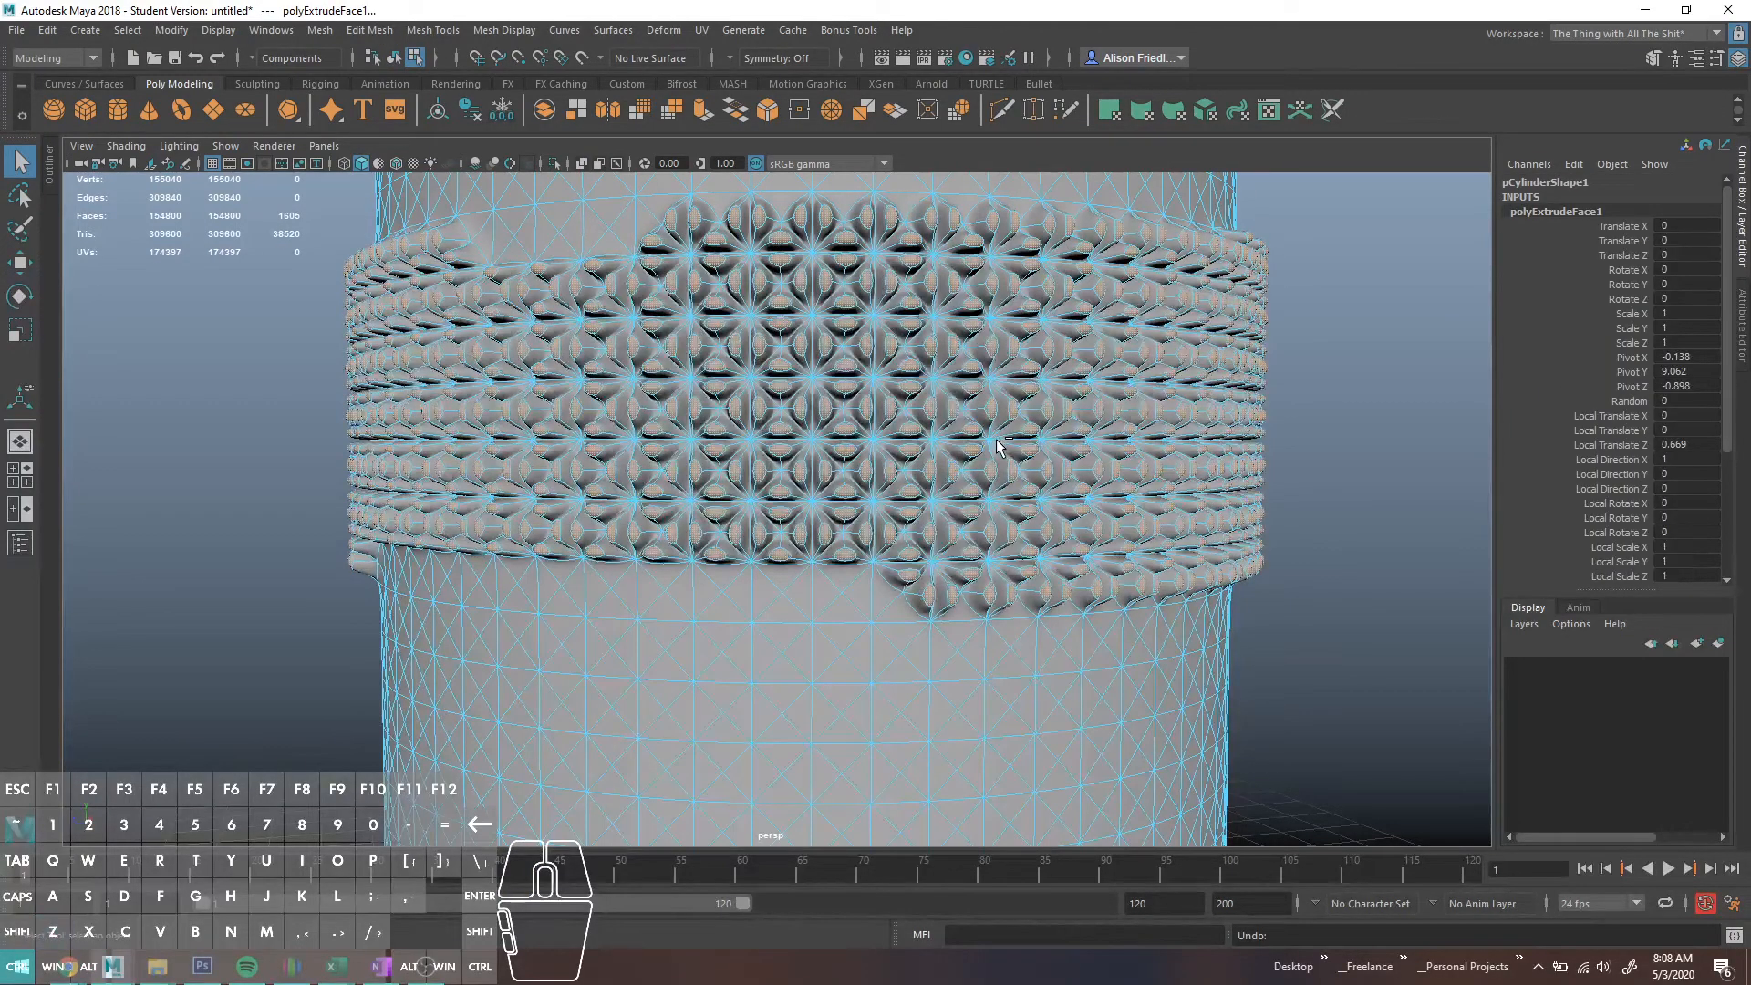
pyautogui.hotkey('ctrl', 'z')
pyautogui.hotkey('ctrl', 'z')
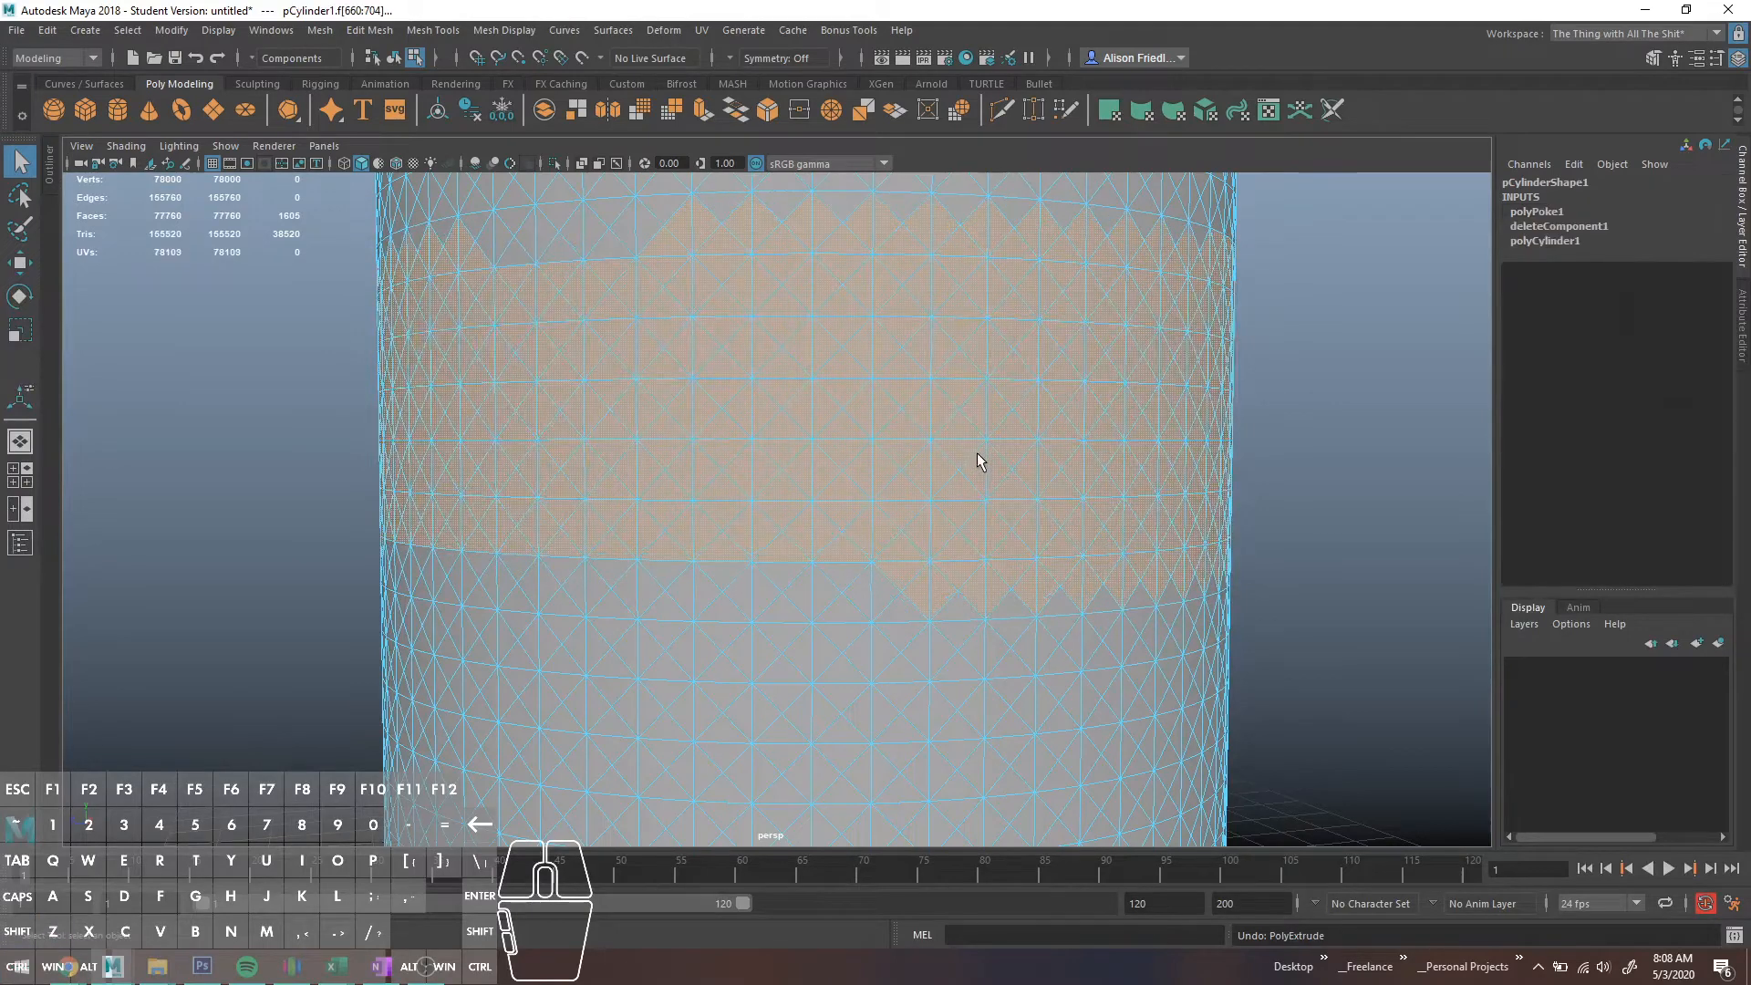
pyautogui.scroll(-3, 977, 461)
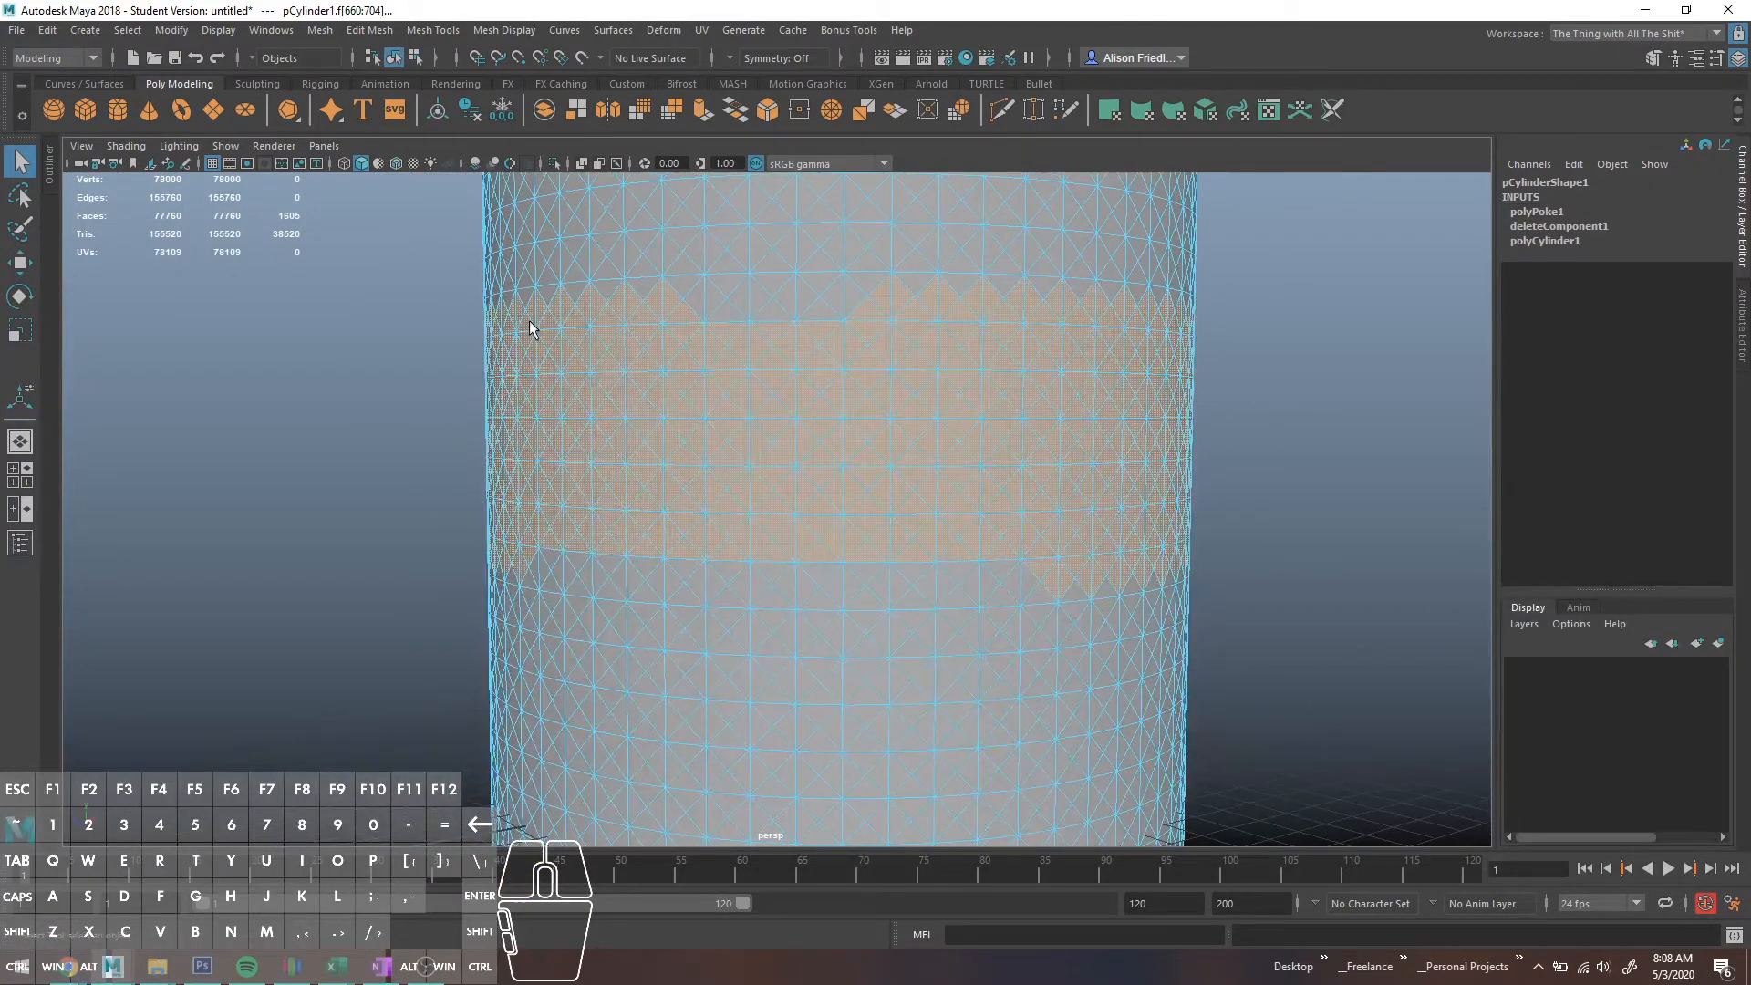
# - Return the cylinder to object mode and select its original edges with the quick select set "whatever"
pyautogui.rightClick(660, 336)
pyautogui.moveTo(658, 330); pyautogui.dragTo(708, 301, button='right')
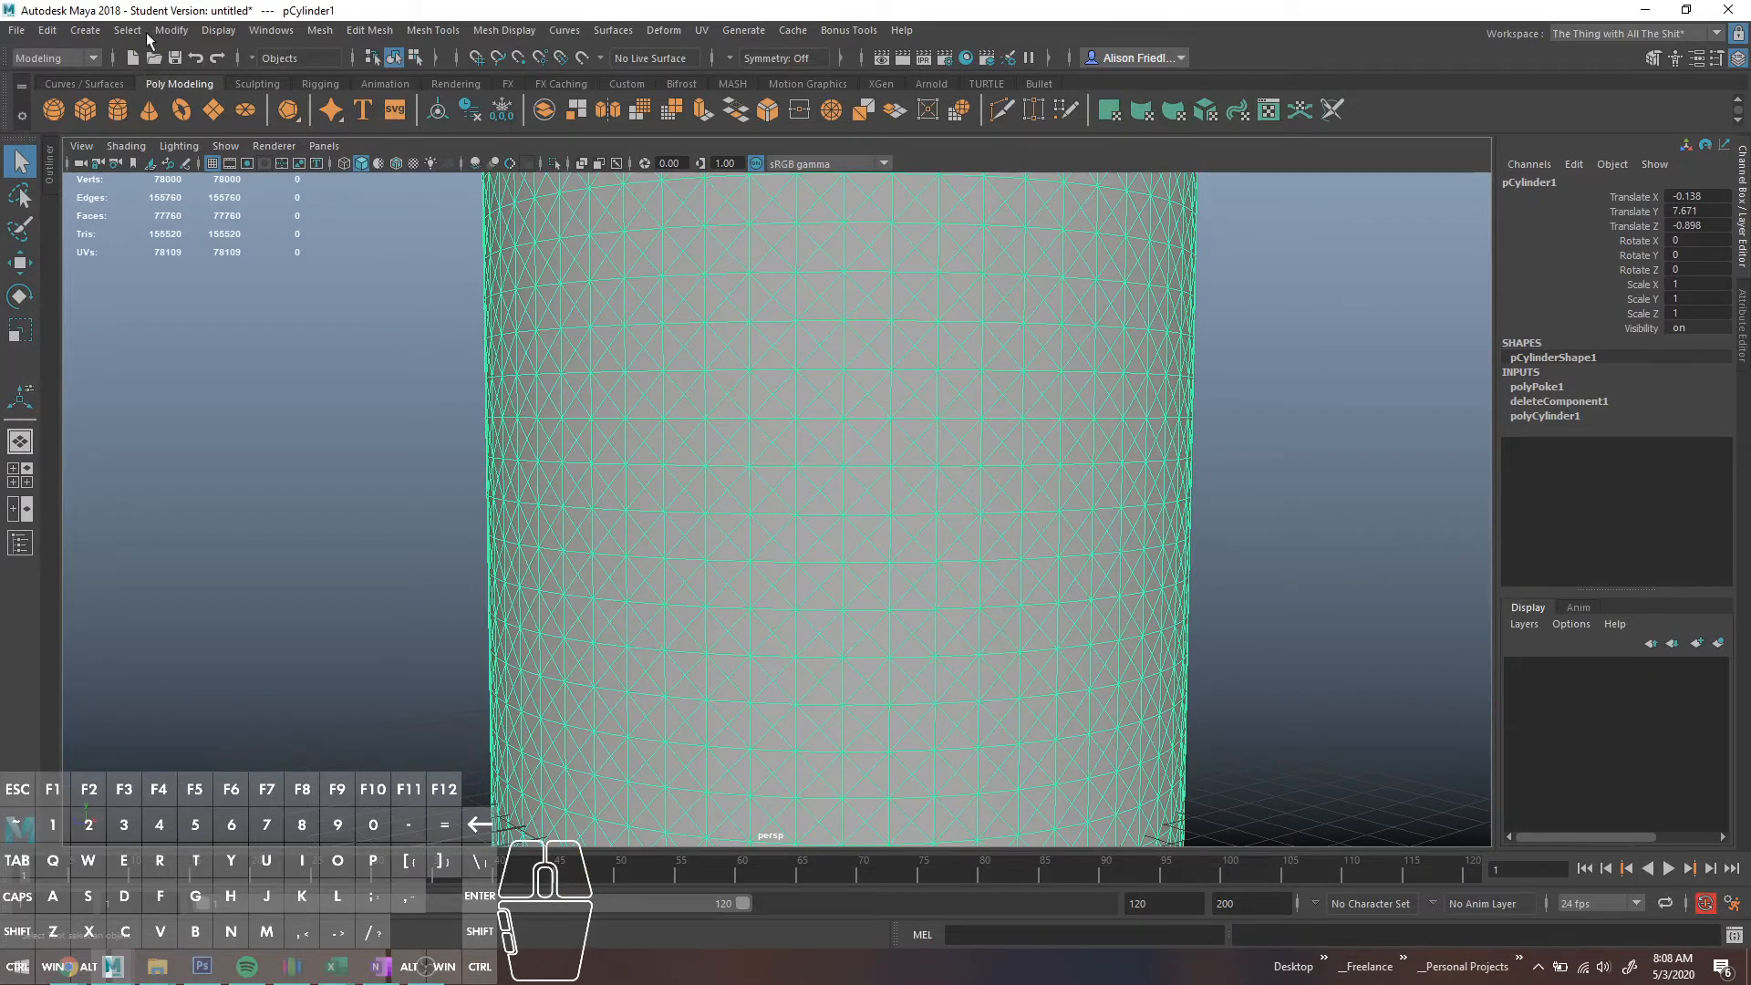
pyautogui.click(130, 33)
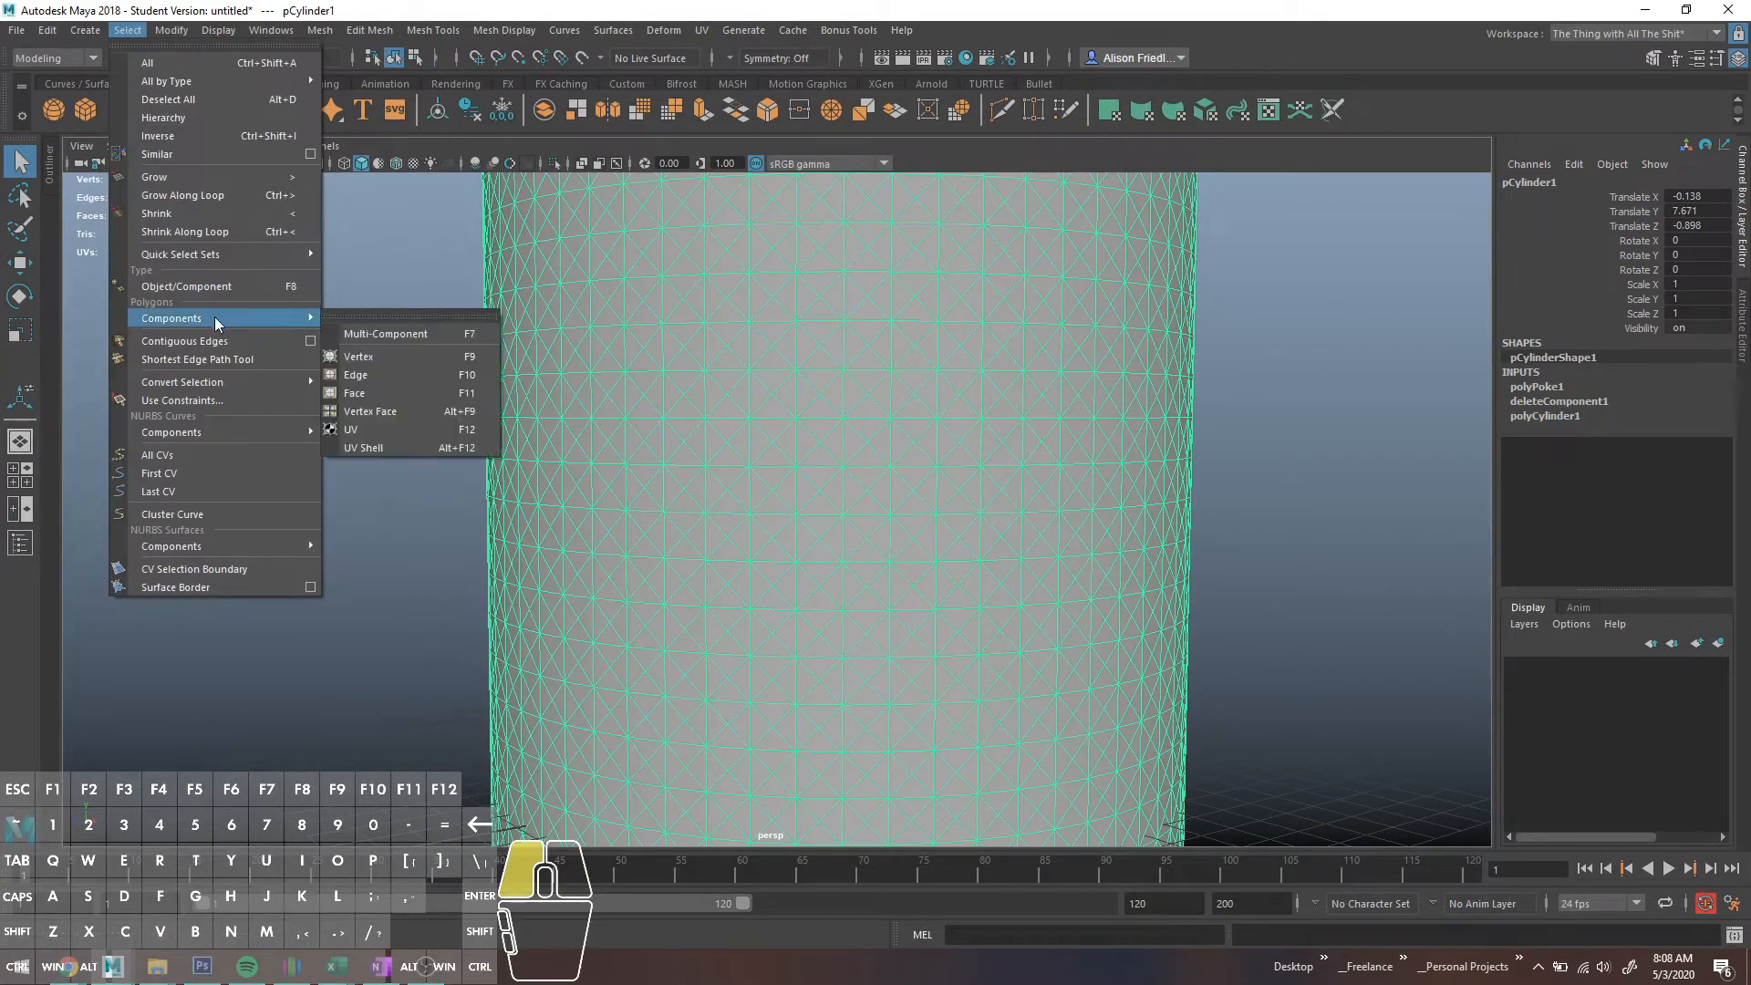
pyautogui.moveTo(241, 255)
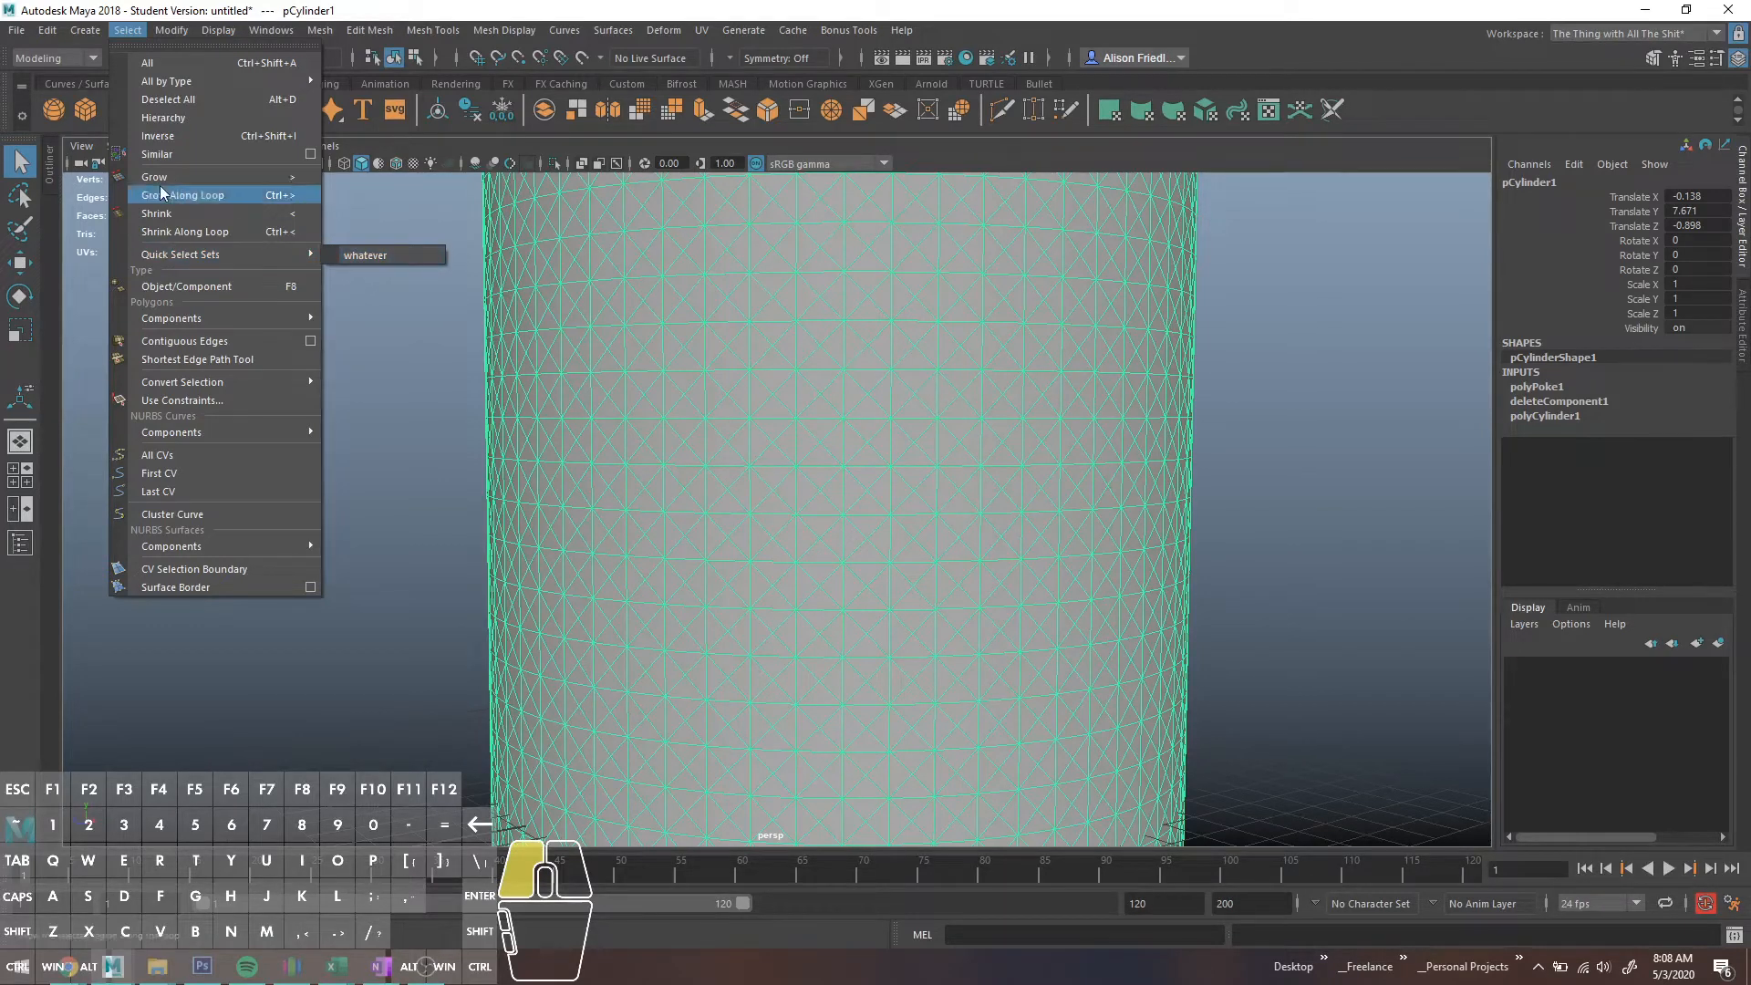
pyautogui.moveTo(85, 30)
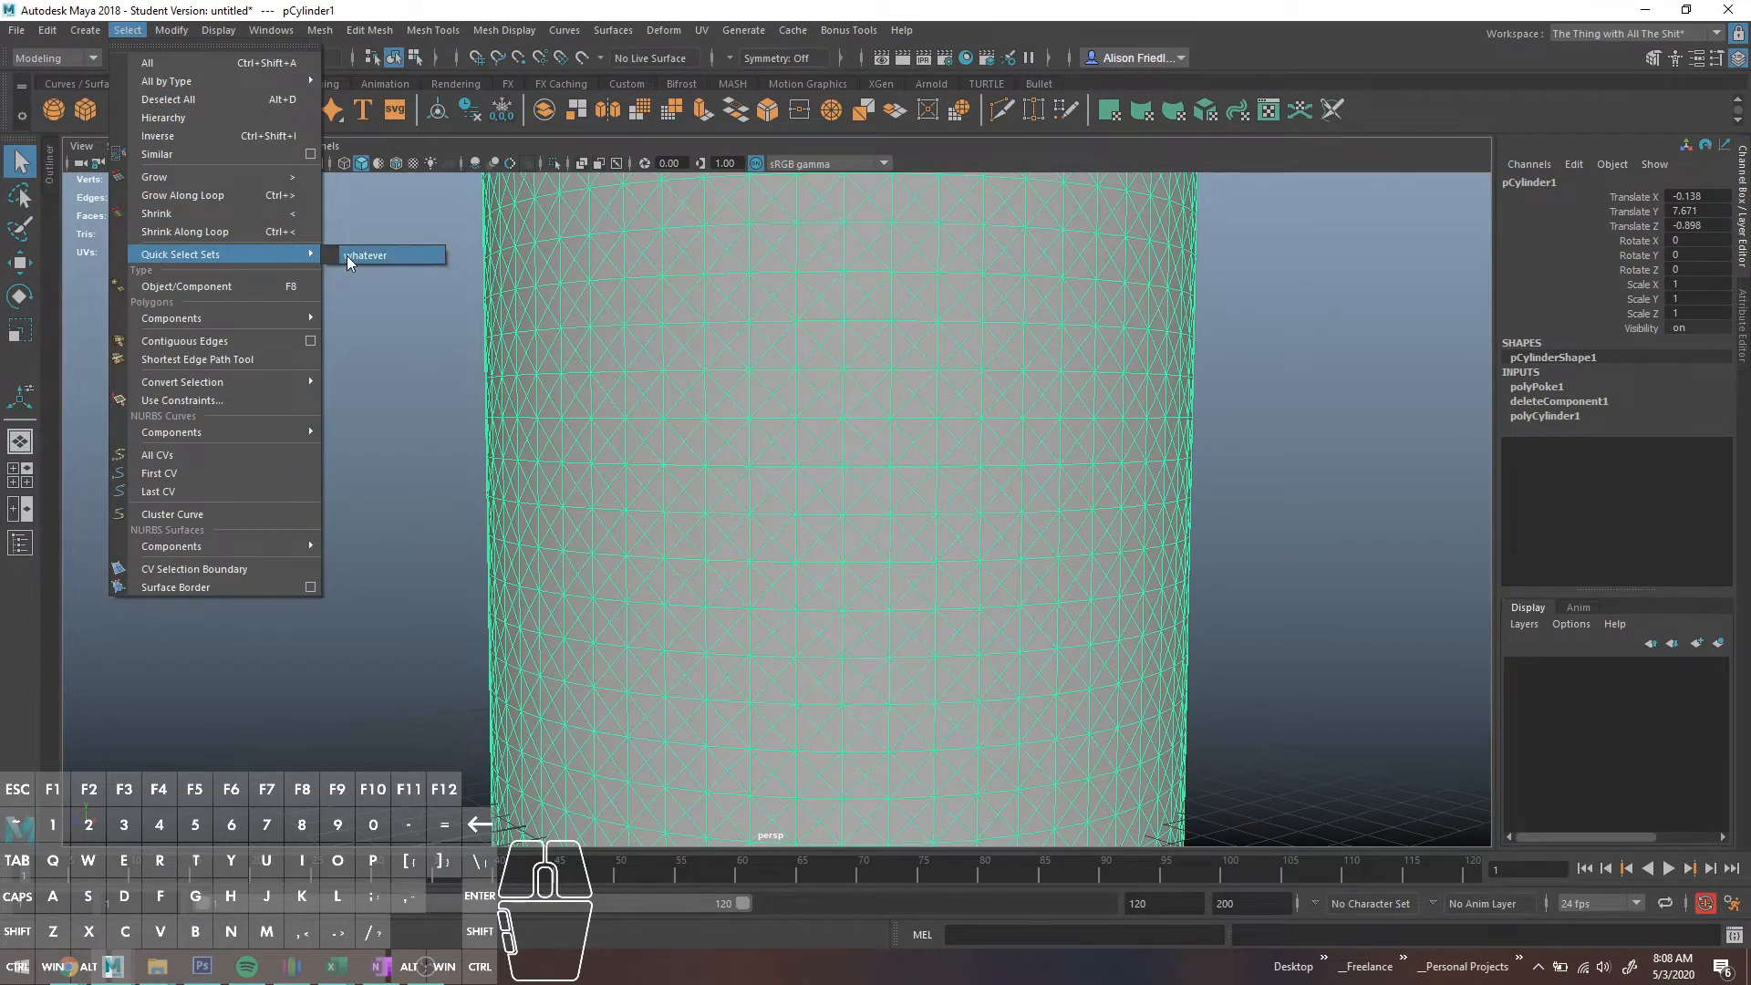
pyautogui.click(351, 256)
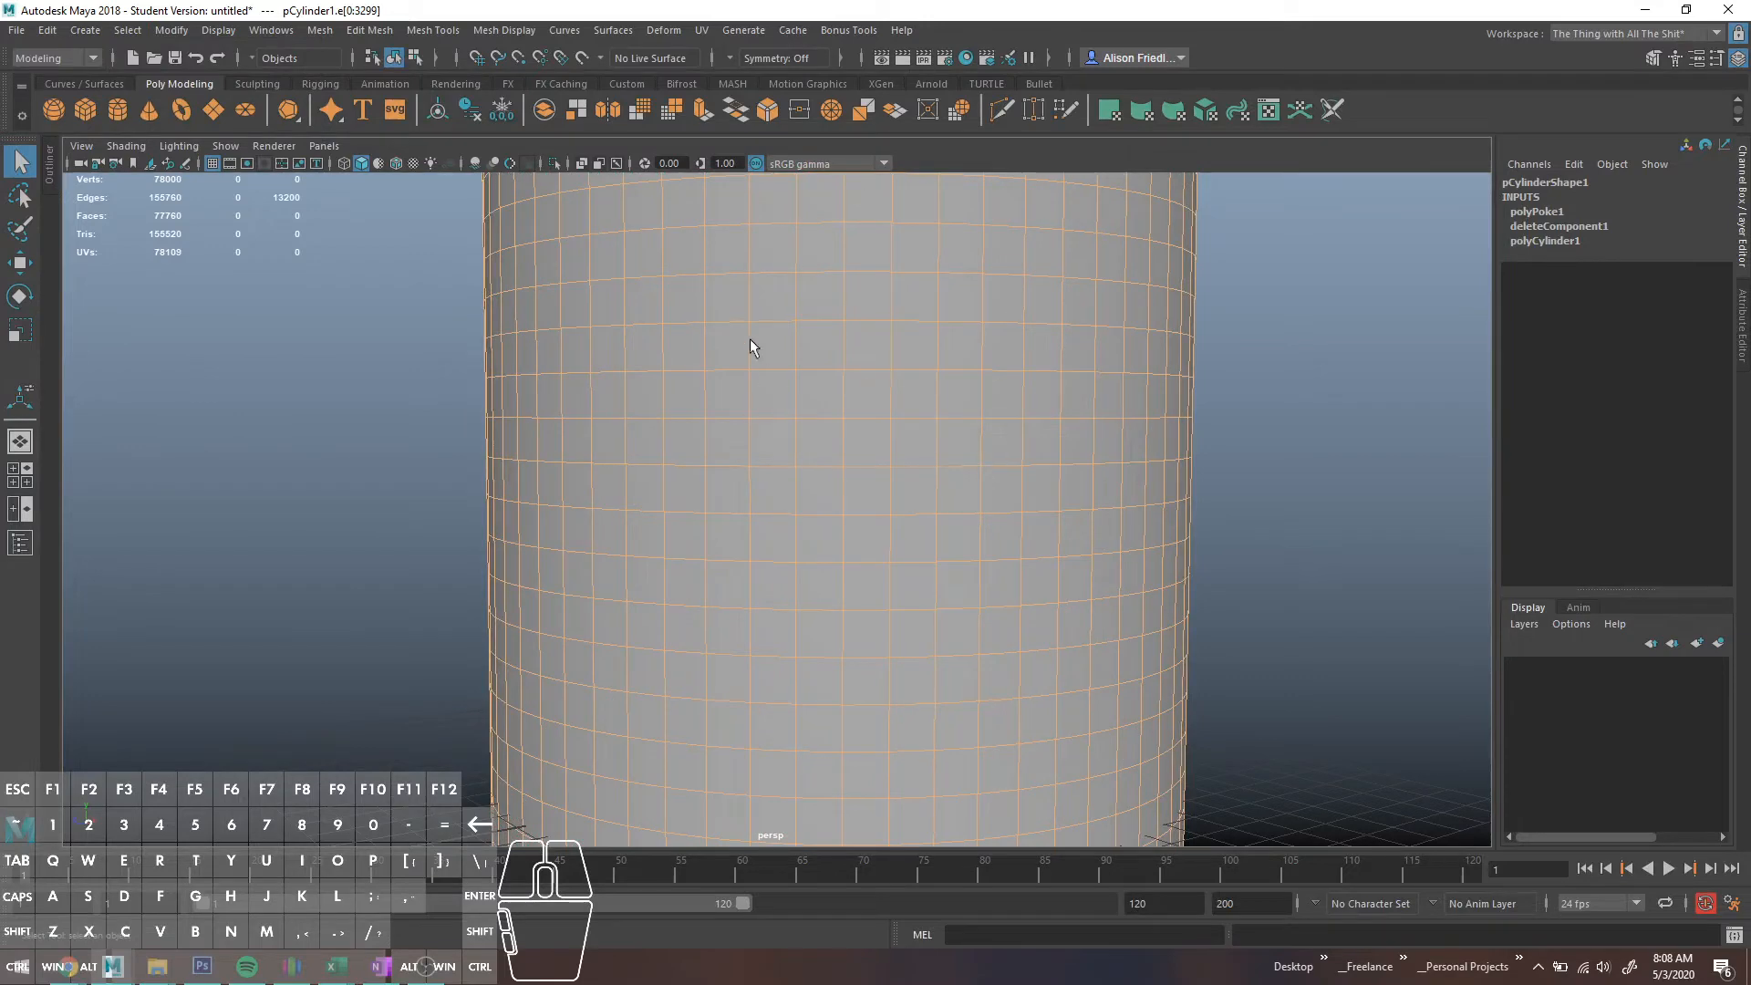
# - Delete the selected grid edges from the cylinder and select the object to show its diamond wireframe
pyautogui.scroll(-3, 824, 392)
pyautogui.keyDown('alt'); pyautogui.moveTo(823, 392); pyautogui.dragTo(795, 420, button='middle'); pyautogui.keyUp('alt')
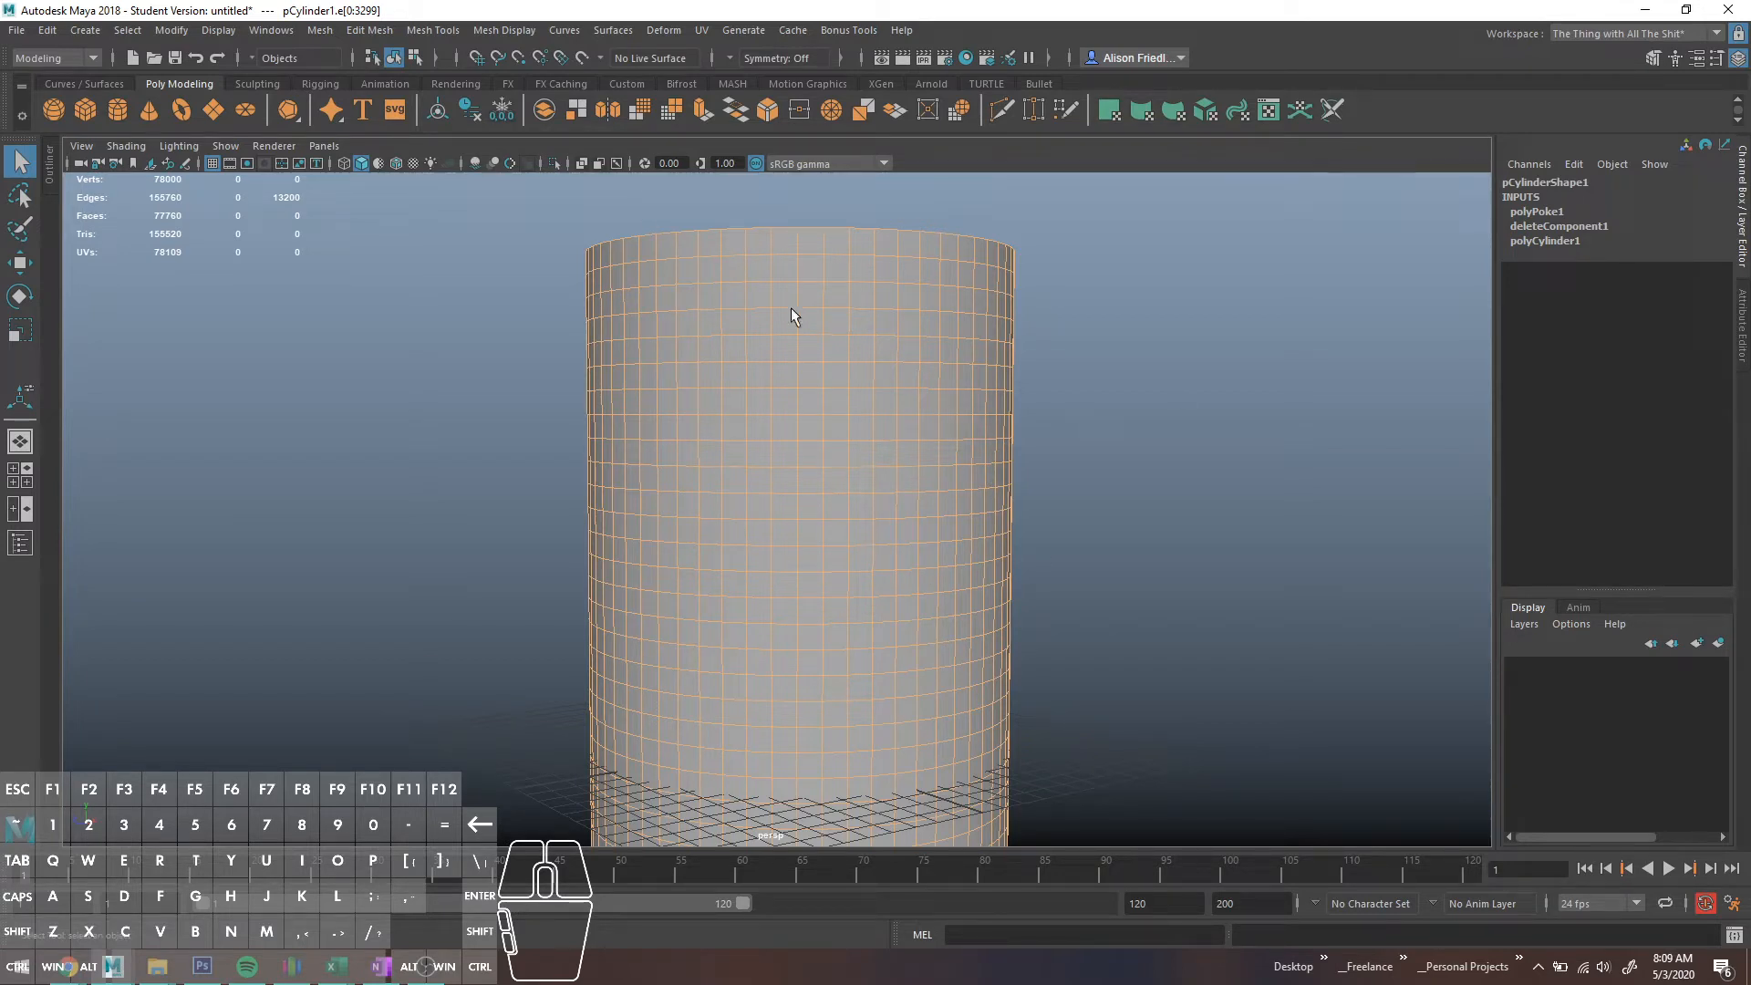
pyautogui.press('Delete')
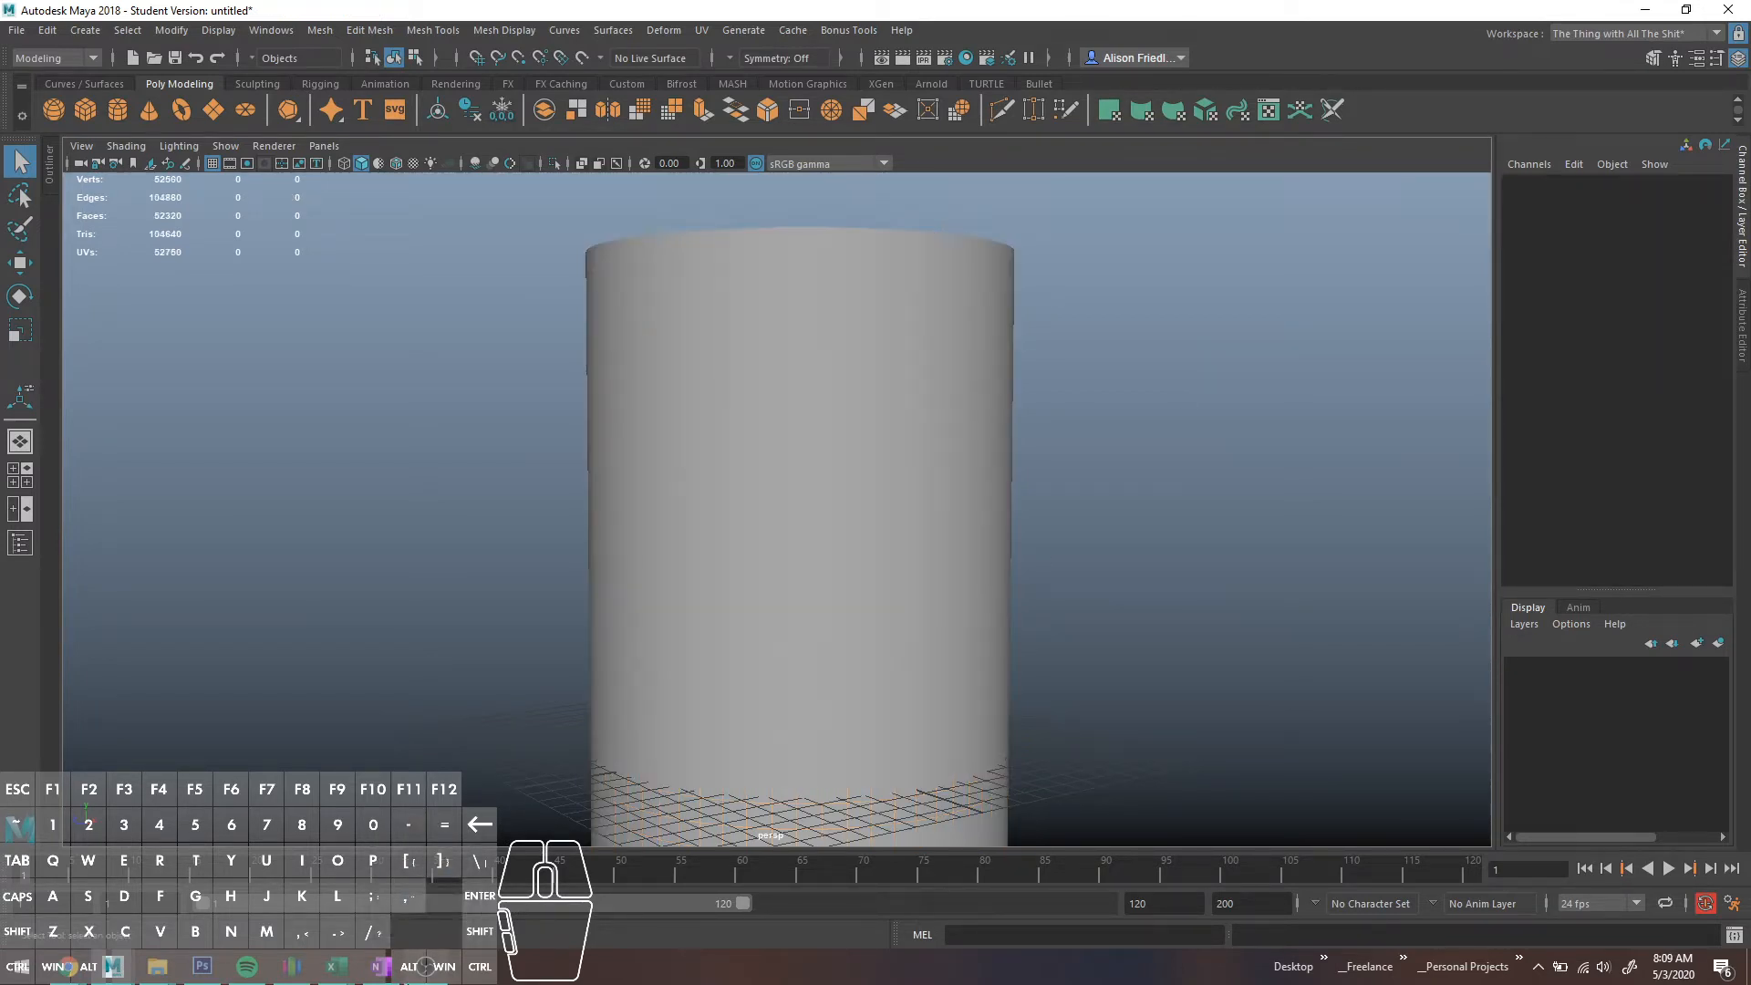
pyautogui.click(646, 538)
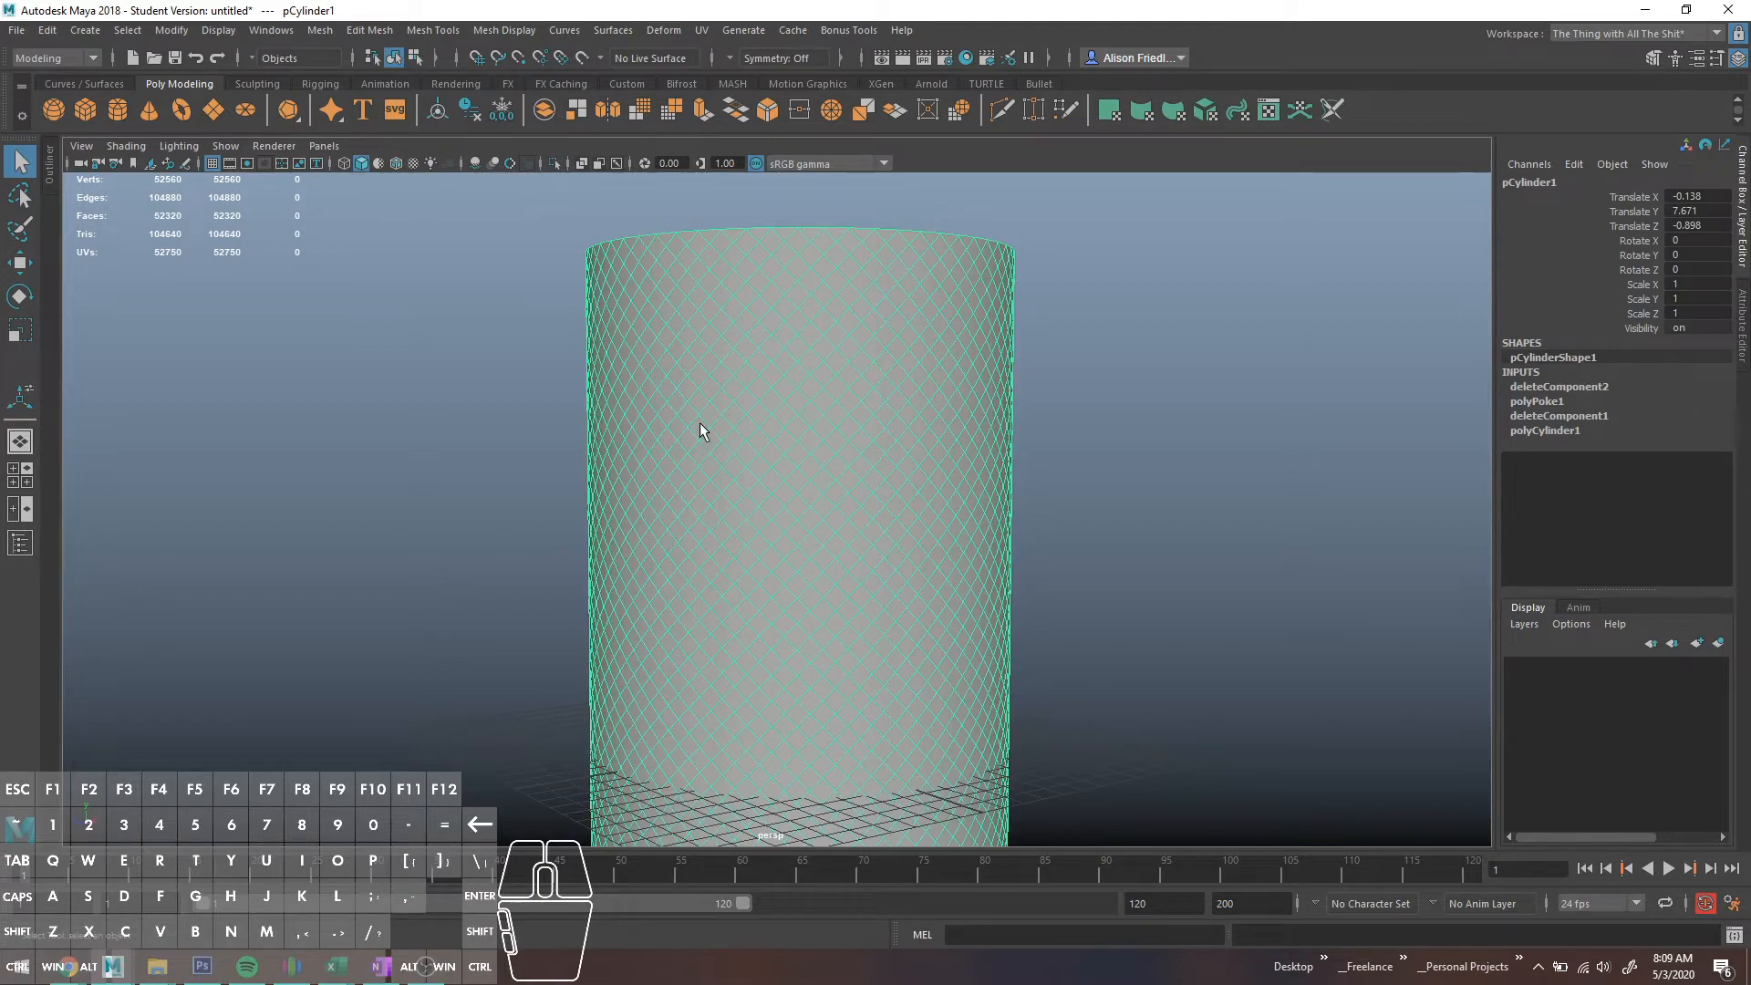
# - Examine the cylinder's diamond pattern from several distances, with the object both selected and deselected
pyautogui.scroll(-2, 751, 468)
pyautogui.scroll(5, 754, 469)
pyautogui.scroll(-3, 753, 469)
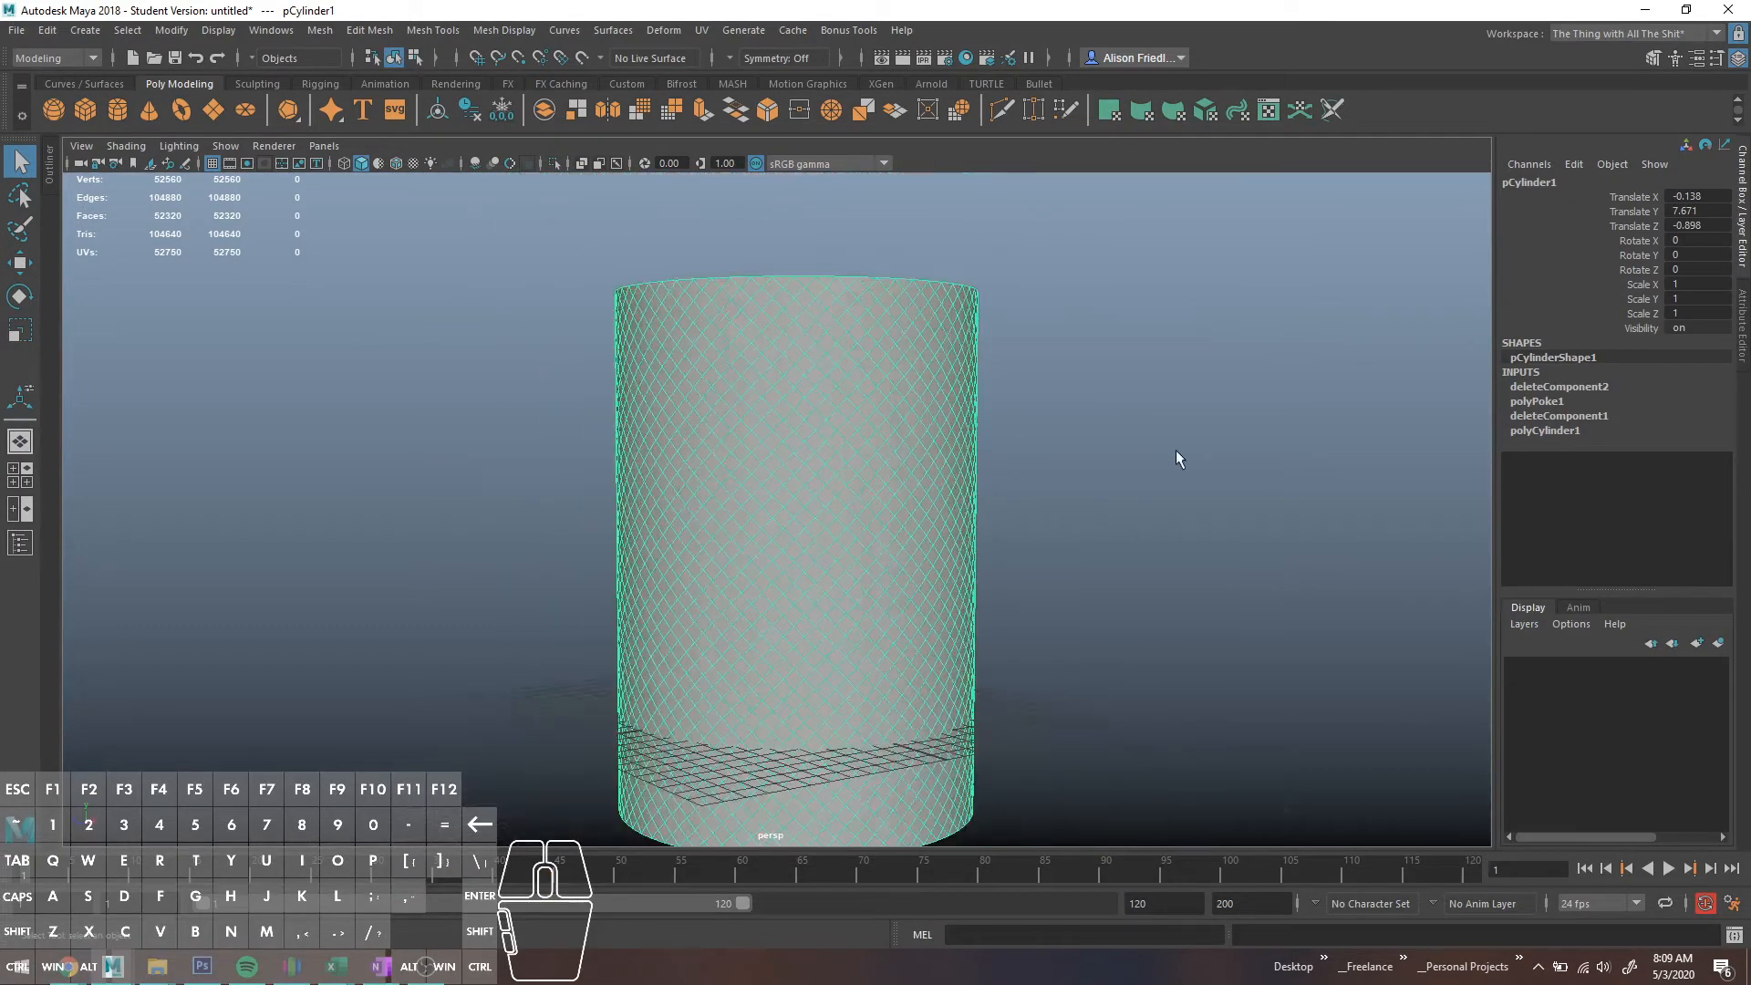
pyautogui.click(1176, 456)
pyautogui.keyDown('alt'); pyautogui.moveTo(1106, 508); pyautogui.dragTo(918, 446); pyautogui.keyUp('alt')
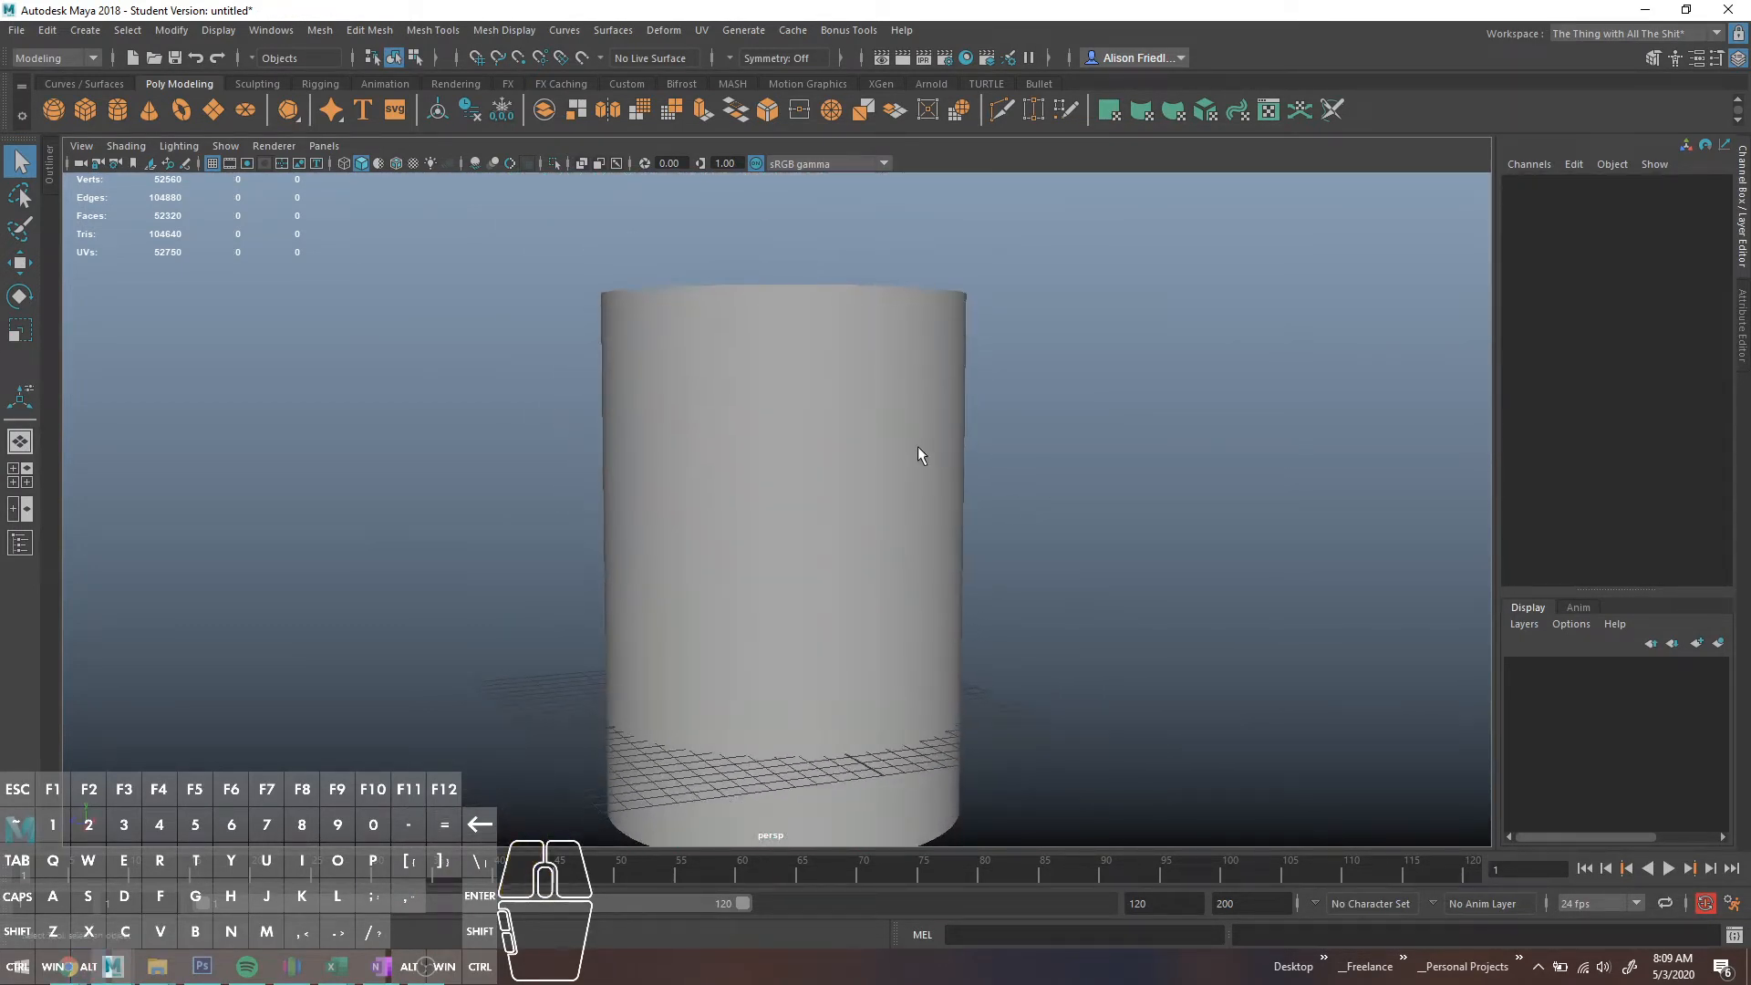
pyautogui.click(918, 446)
pyautogui.scroll(2, 912, 465)
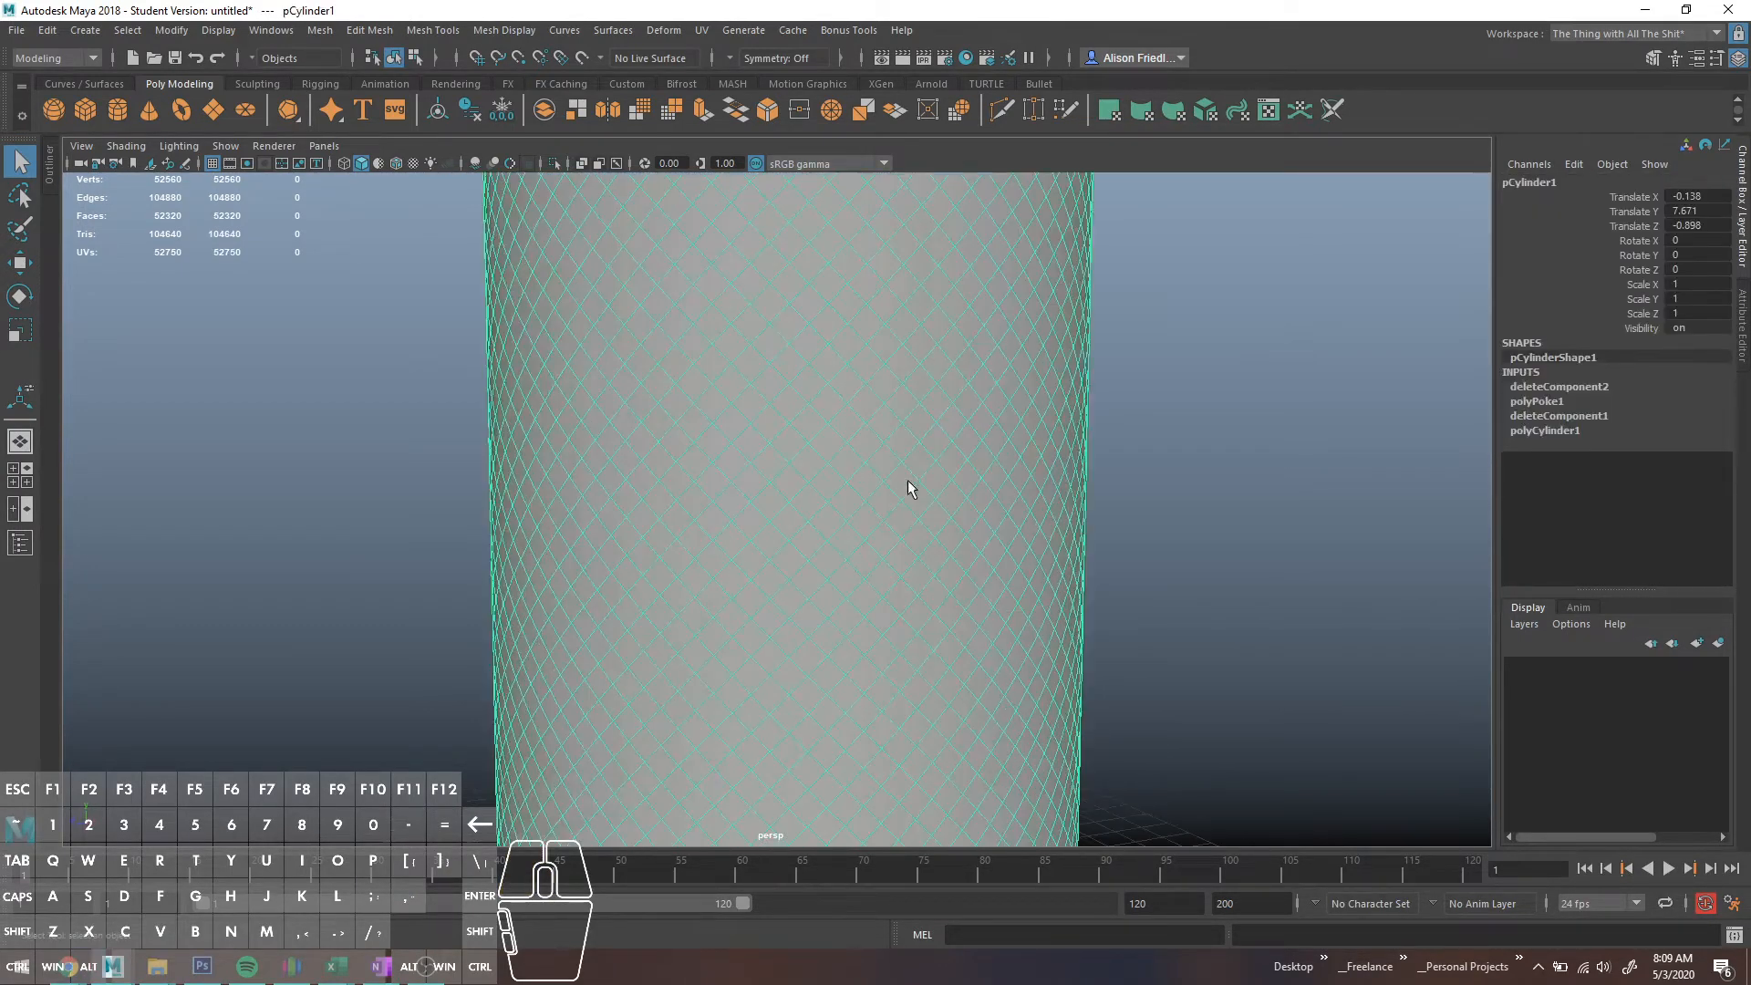
# - Switch to face selection and select a diagonal loop of diamond faces spiralling around the cylinder
pyautogui.moveTo(763, 305); pyautogui.dragTo(763, 298, button='right')
pyautogui.click(753, 316)
pyautogui.keyDown('ctrl'); pyautogui.click(752, 320); pyautogui.keyUp('ctrl')
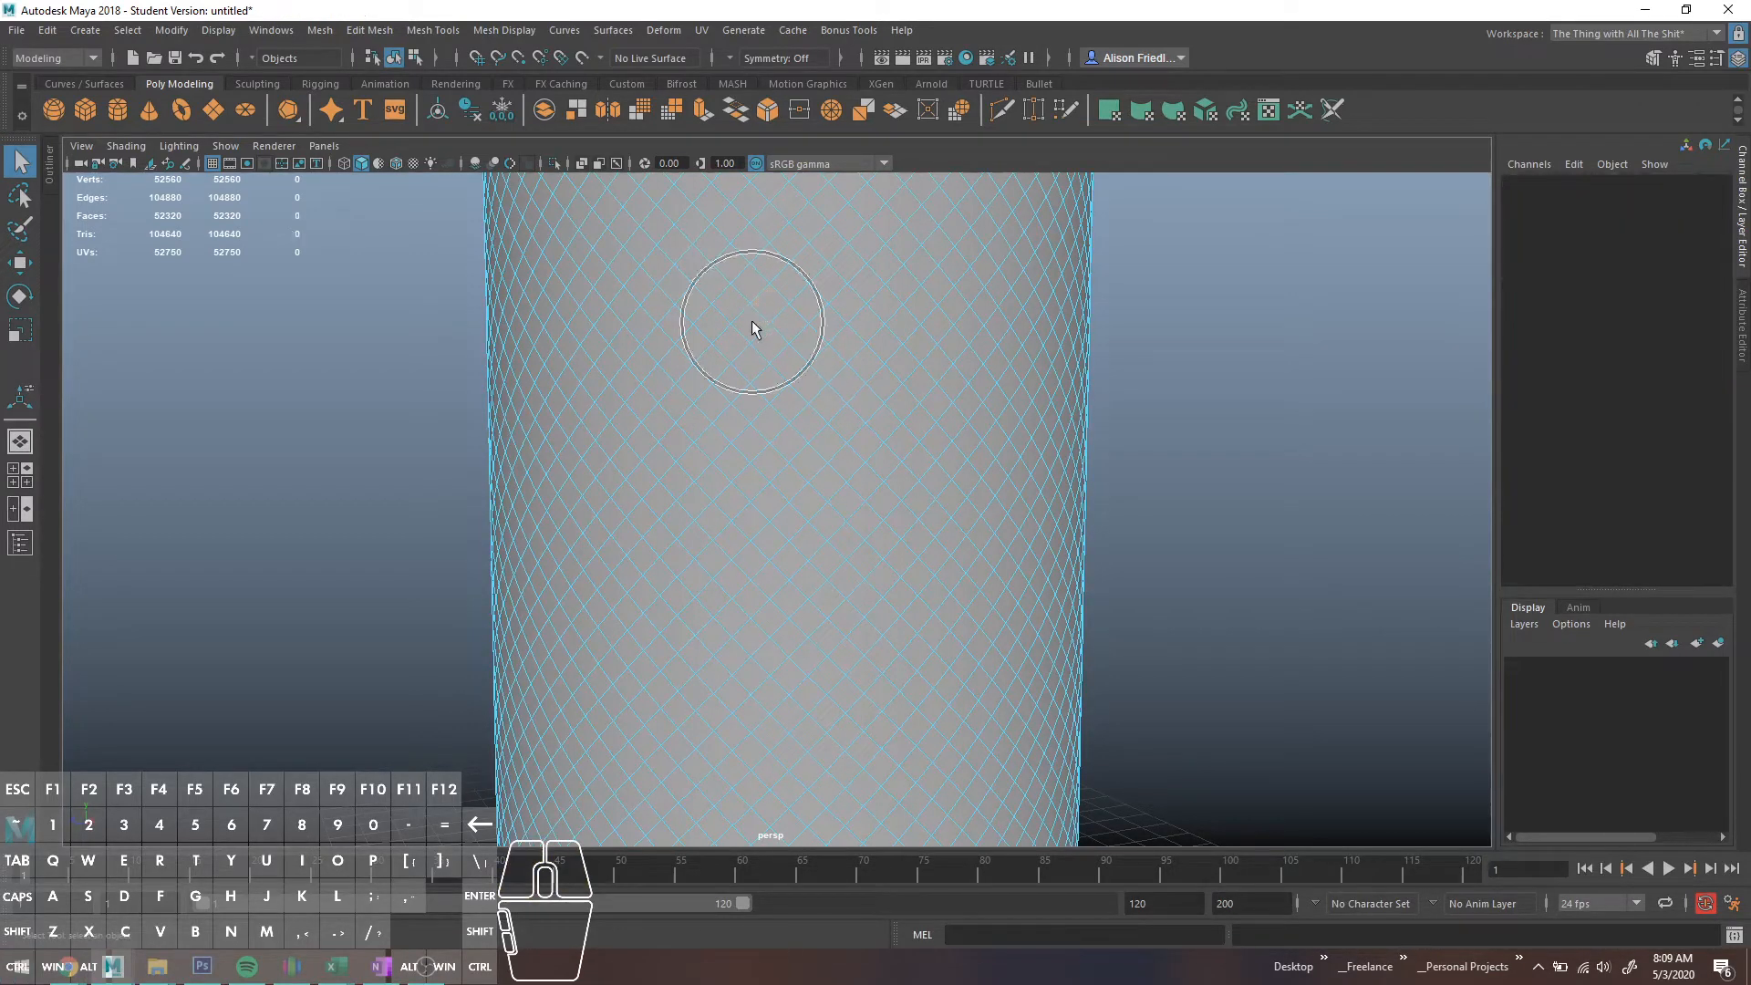
pyautogui.click(751, 322)
pyautogui.keyDown('shift'); pyautogui.doubleClick(763, 317); pyautogui.keyUp('shift')
pyautogui.scroll(-3, 789, 369)
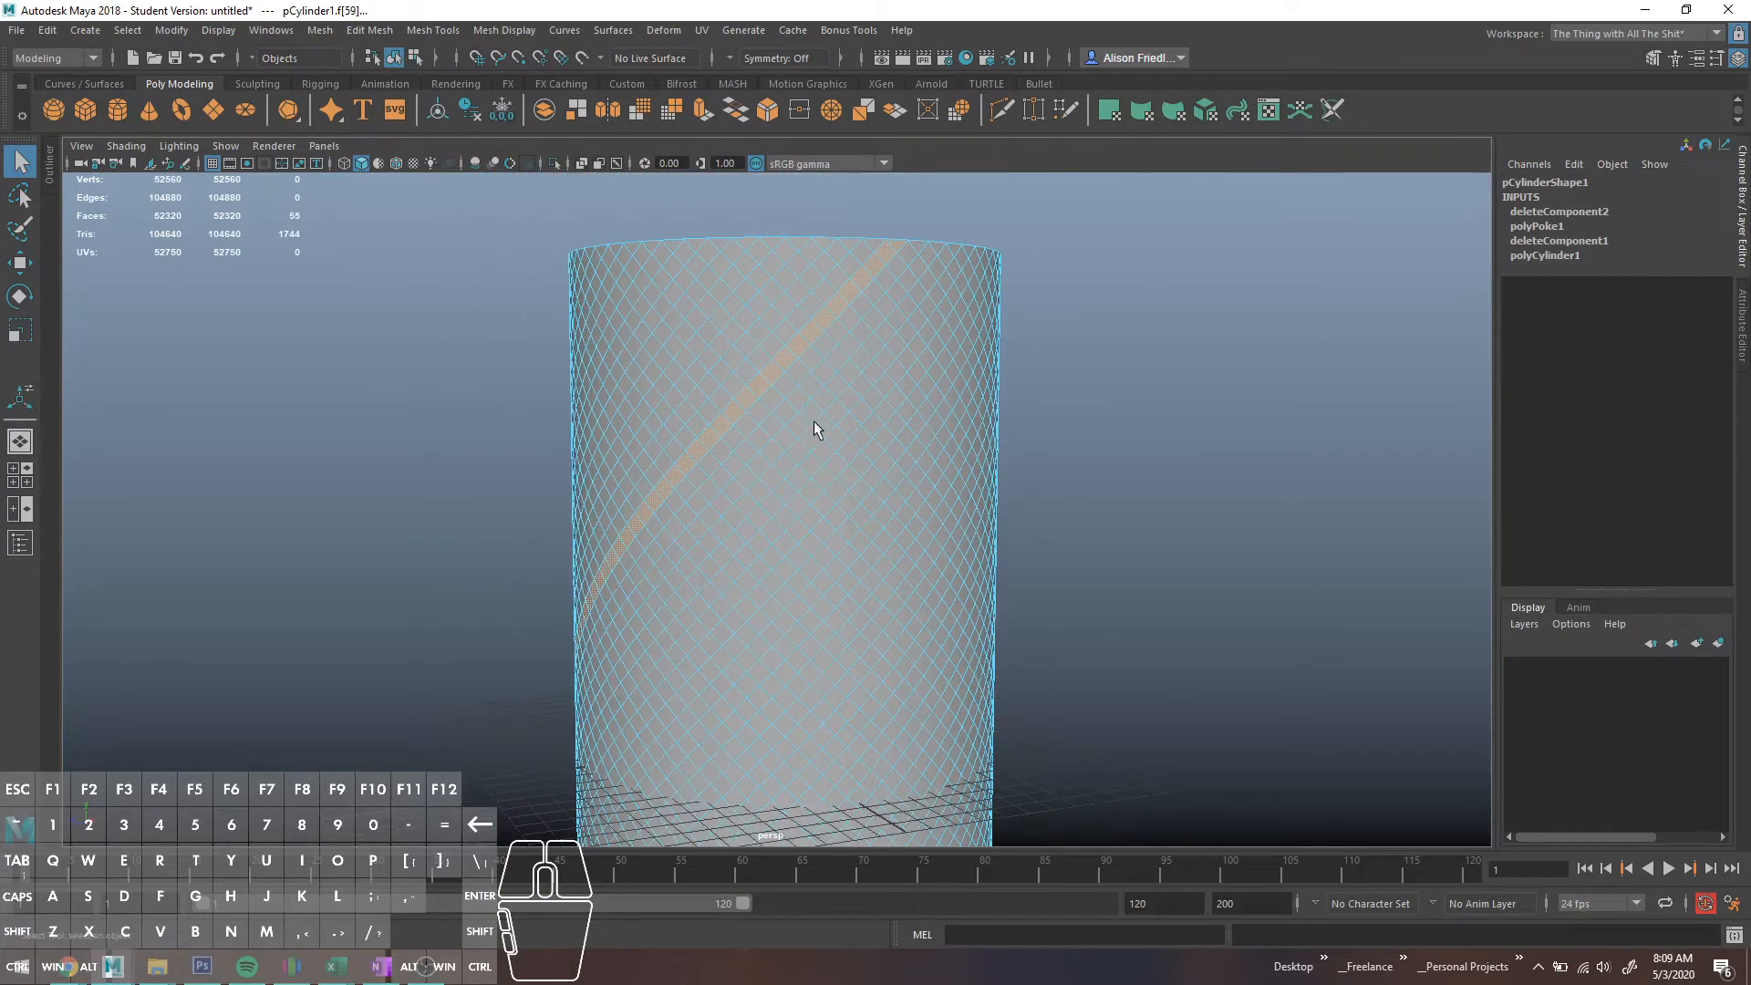
pyautogui.keyDown('alt'); pyautogui.moveTo(814, 419); pyautogui.dragTo(785, 335); pyautogui.keyUp('alt')
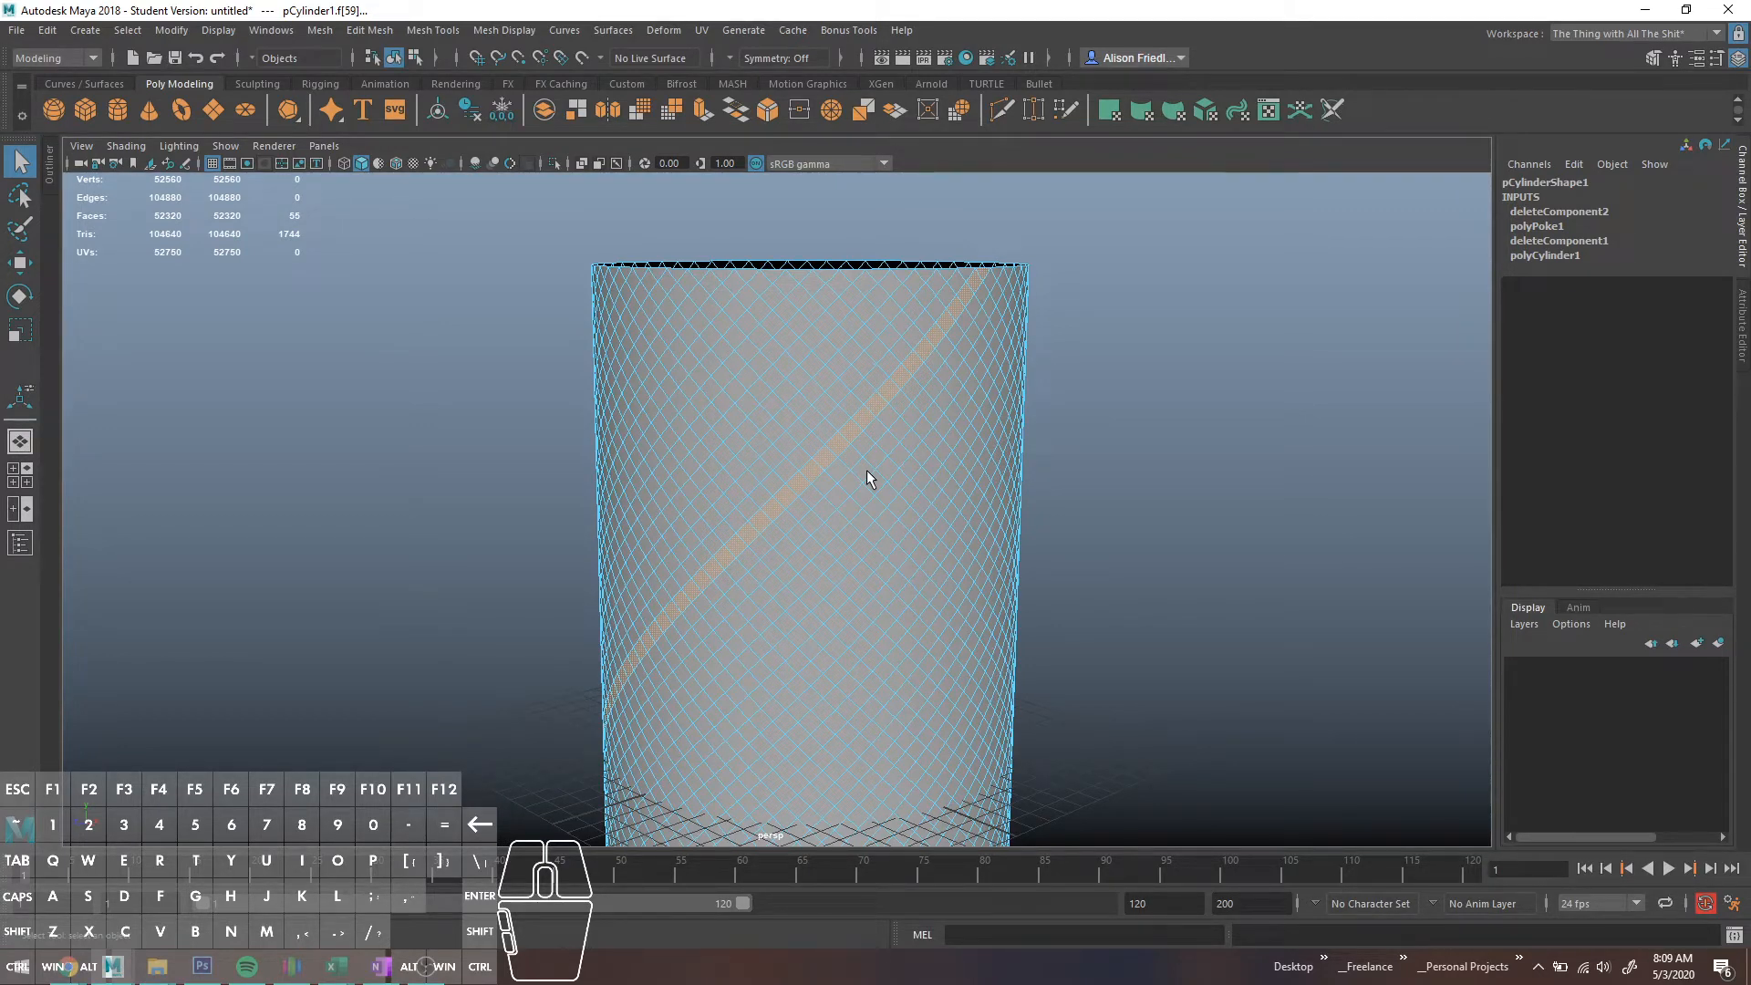
# - Select all the cylinder's diamond faces and extrude them together with a Local Translate Z of 0.776
pyautogui.scroll(-3, 848, 545)
pyautogui.moveTo(589, 211); pyautogui.dragTo(1434, 978)
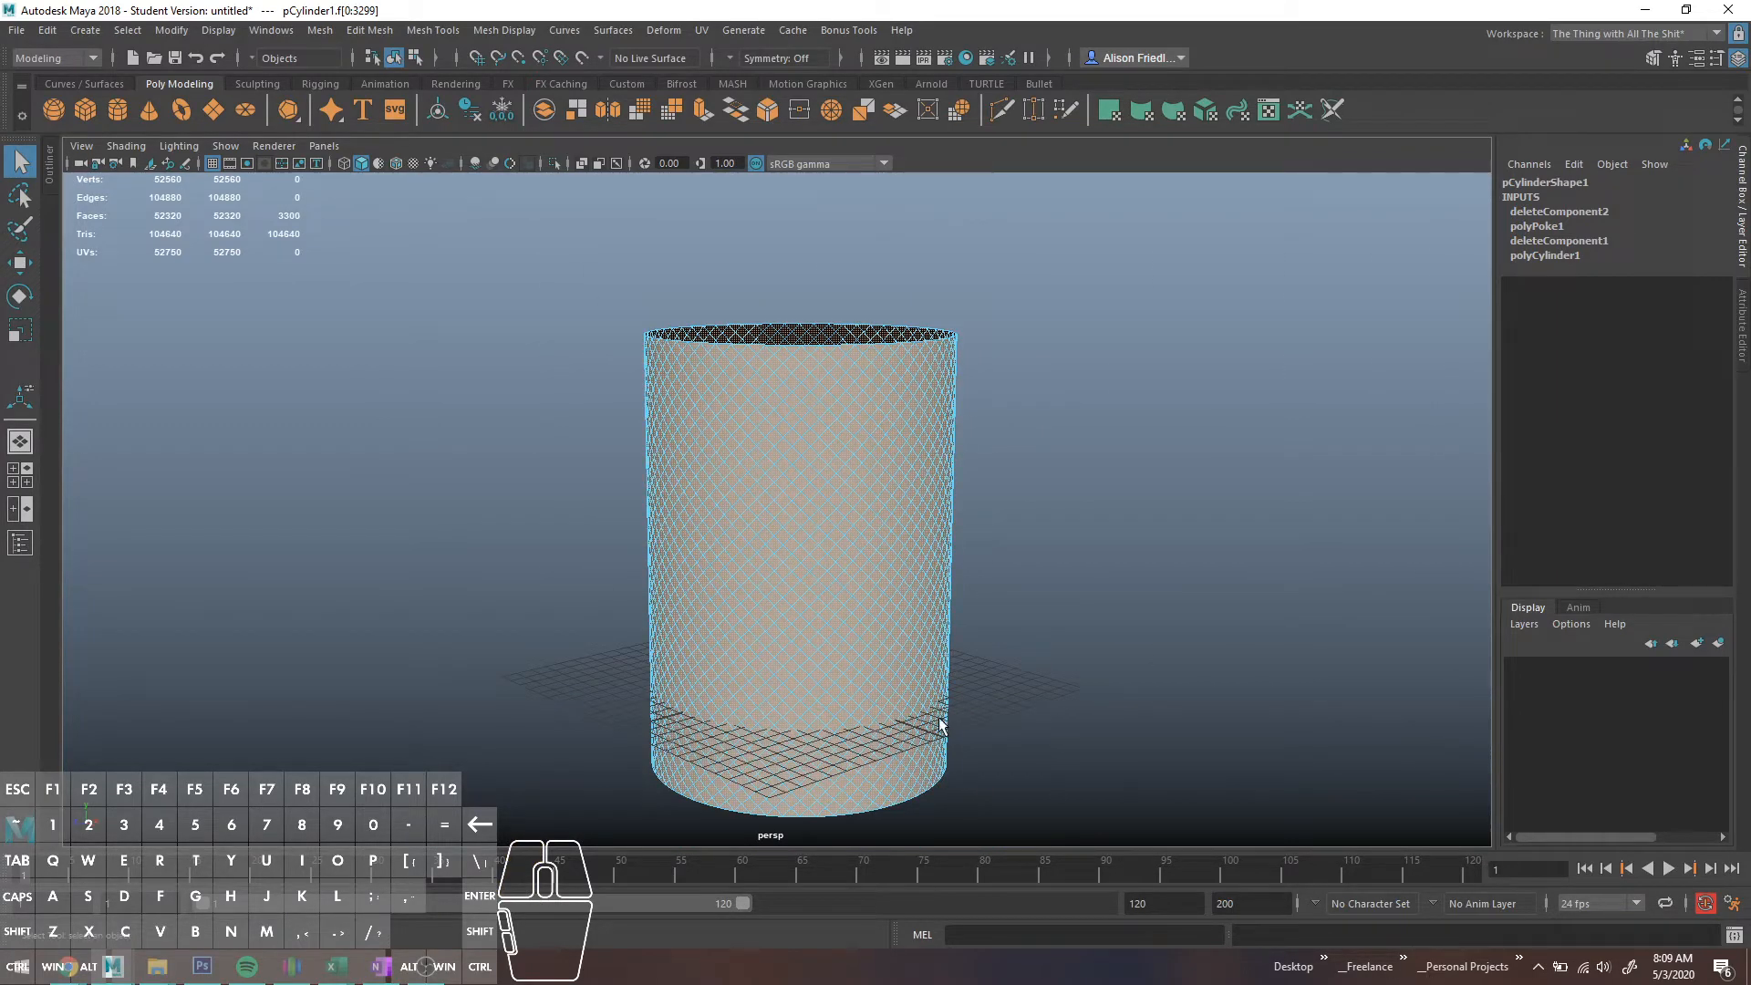
pyautogui.hotkey('ctrl', 'e')
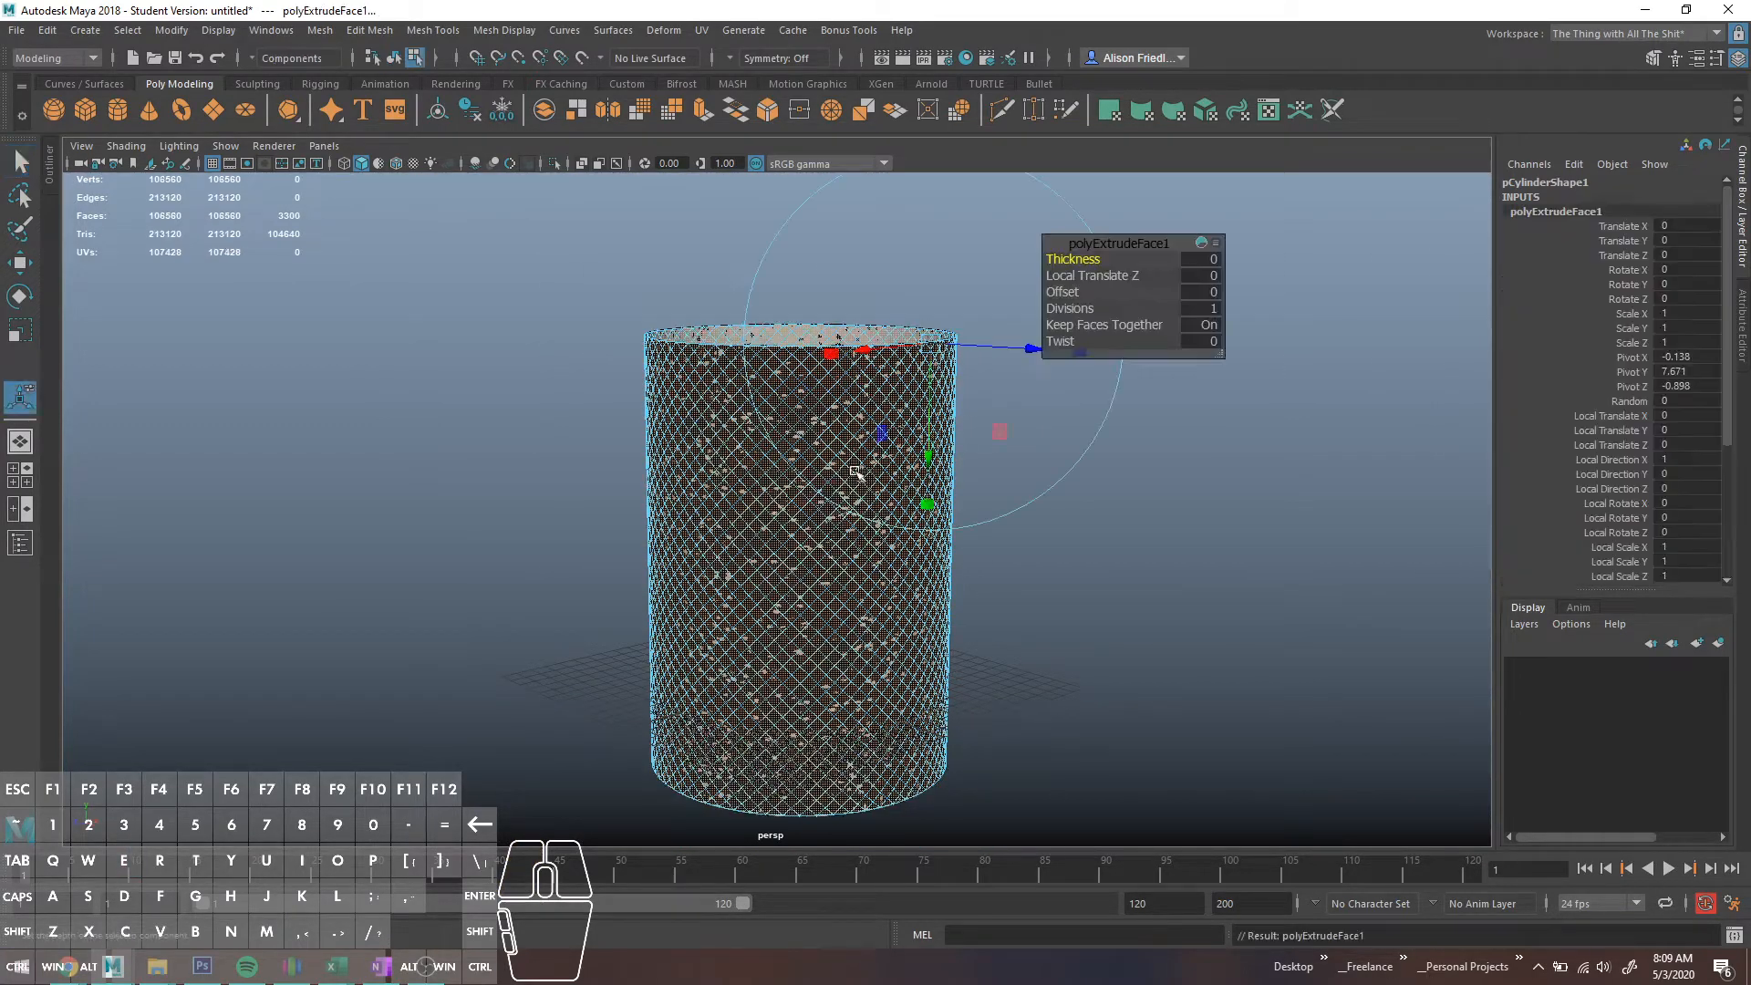
pyautogui.keyDown('alt'); pyautogui.moveTo(972, 460); pyautogui.dragTo(937, 524); pyautogui.keyUp('alt')
pyautogui.moveTo(974, 466); pyautogui.dragTo(982, 483)
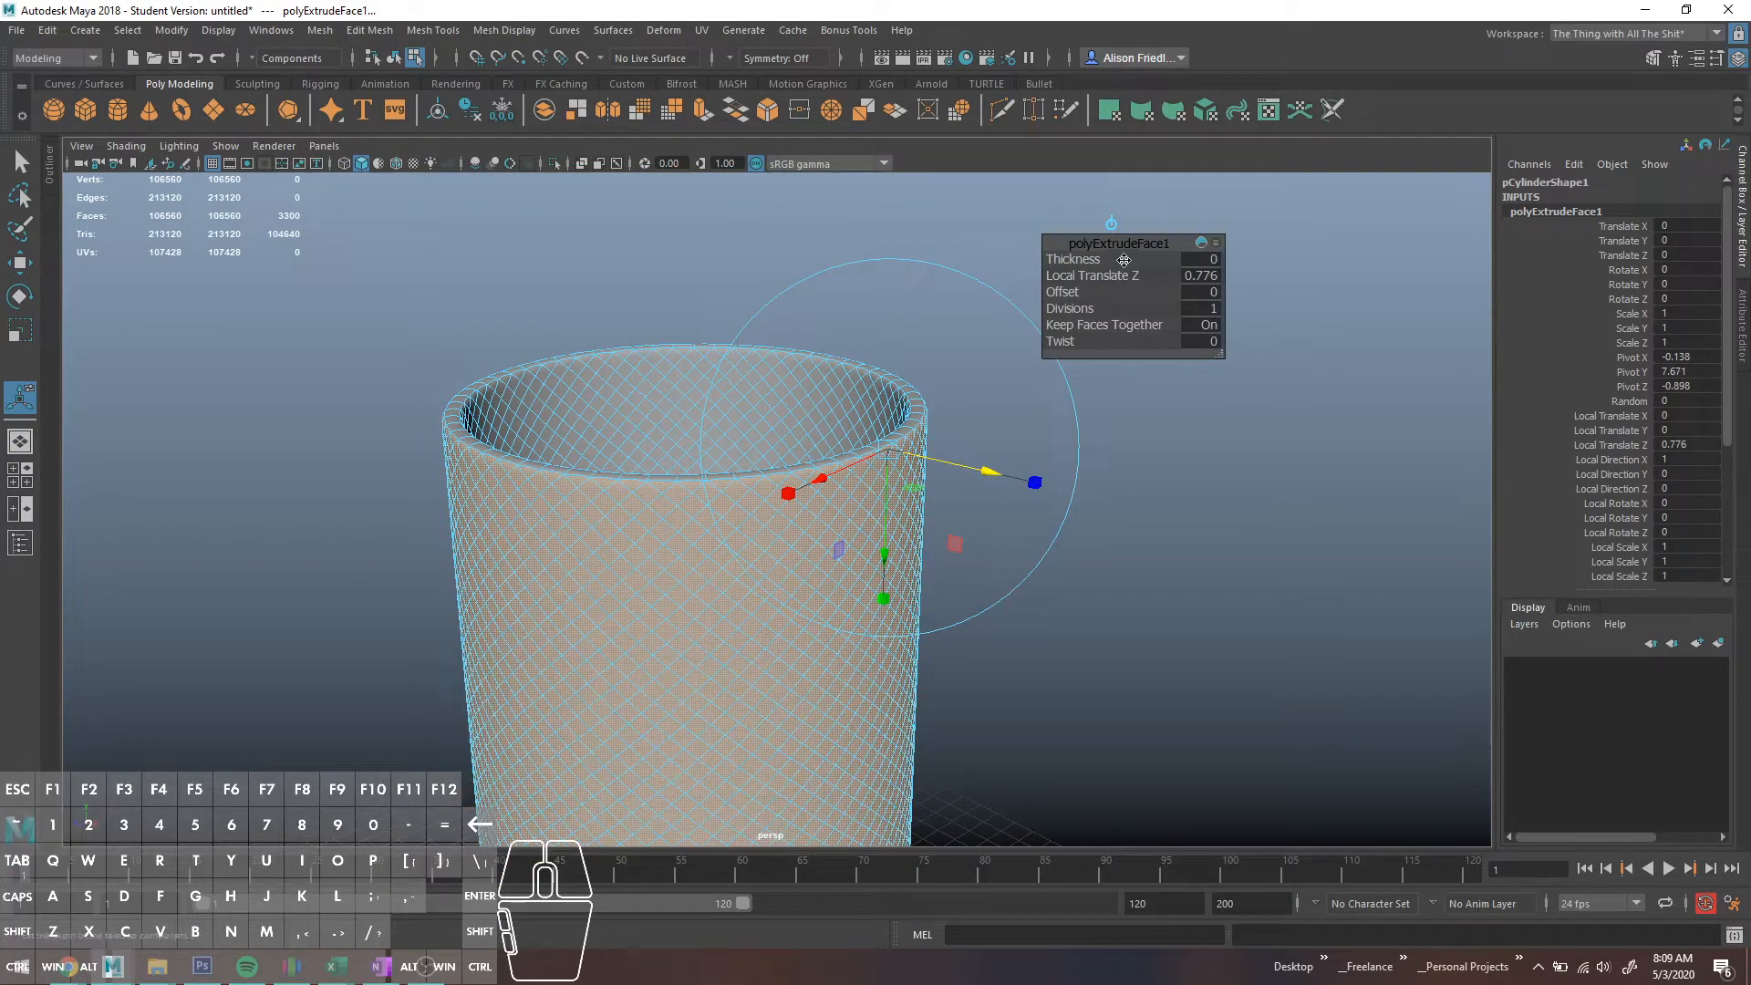
# - Turn off Keep Faces Together for the face extrusion and switch the cylinder back to its unsmoothed display
pyautogui.click(1139, 325)
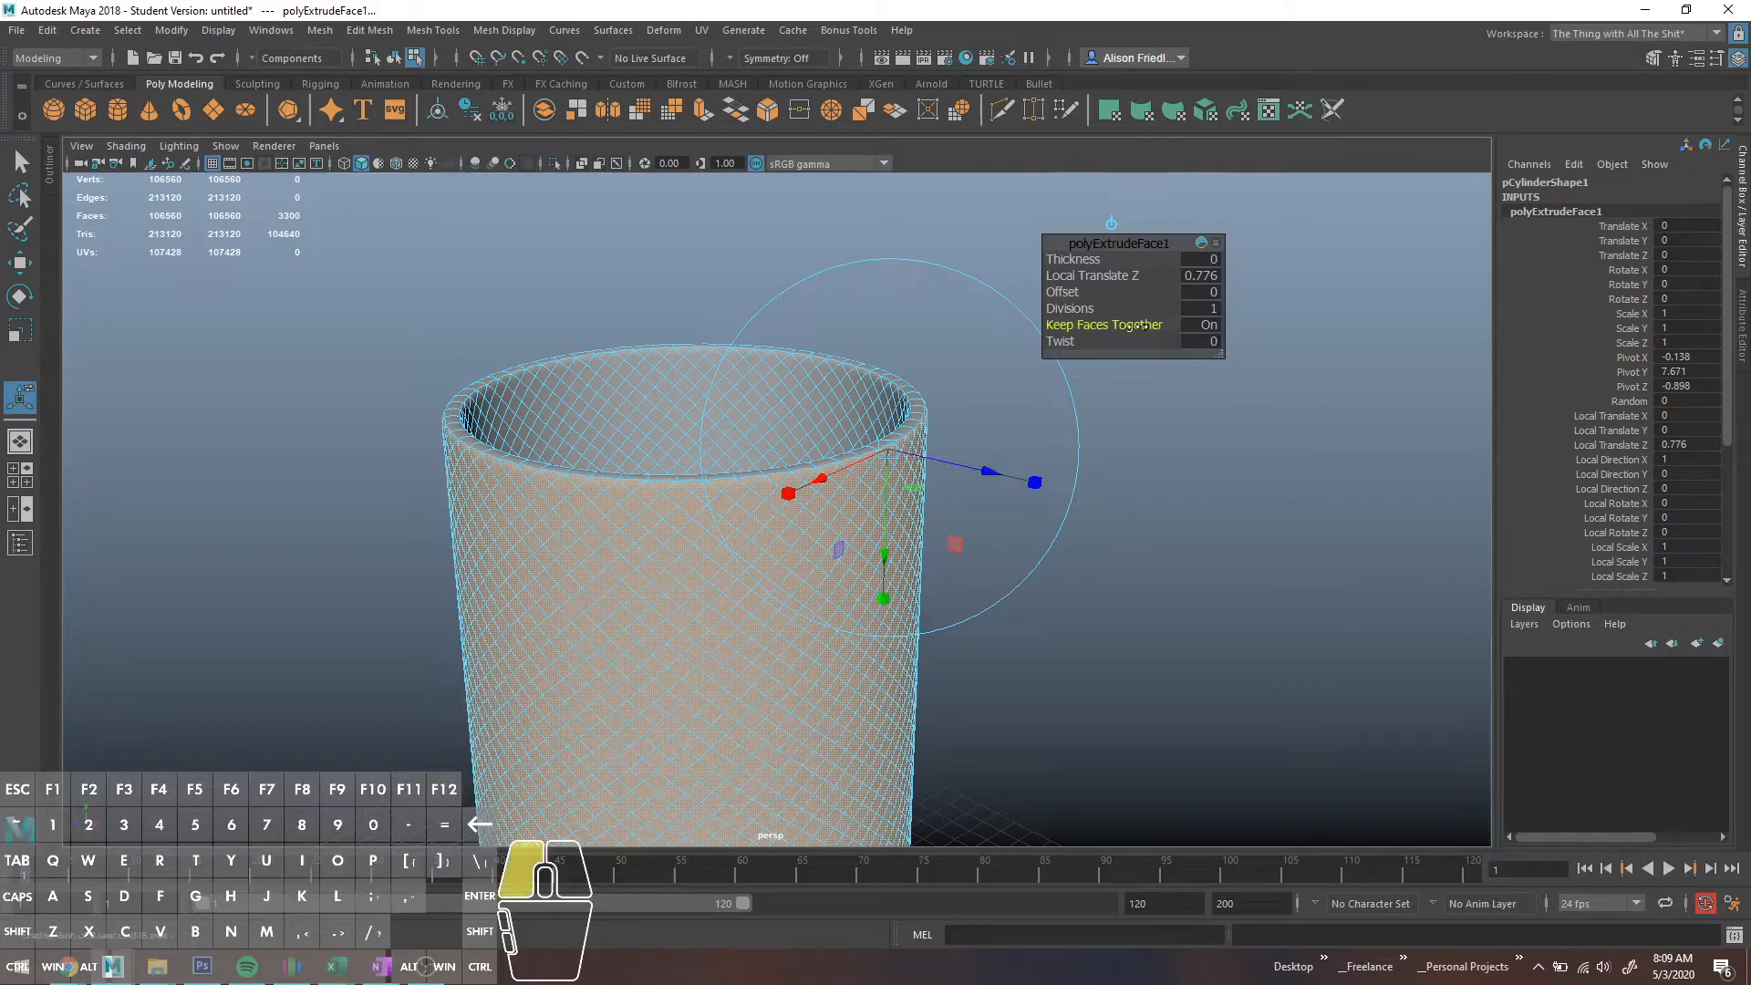
pyautogui.moveTo(1034, 314); pyautogui.dragTo(946, 321)
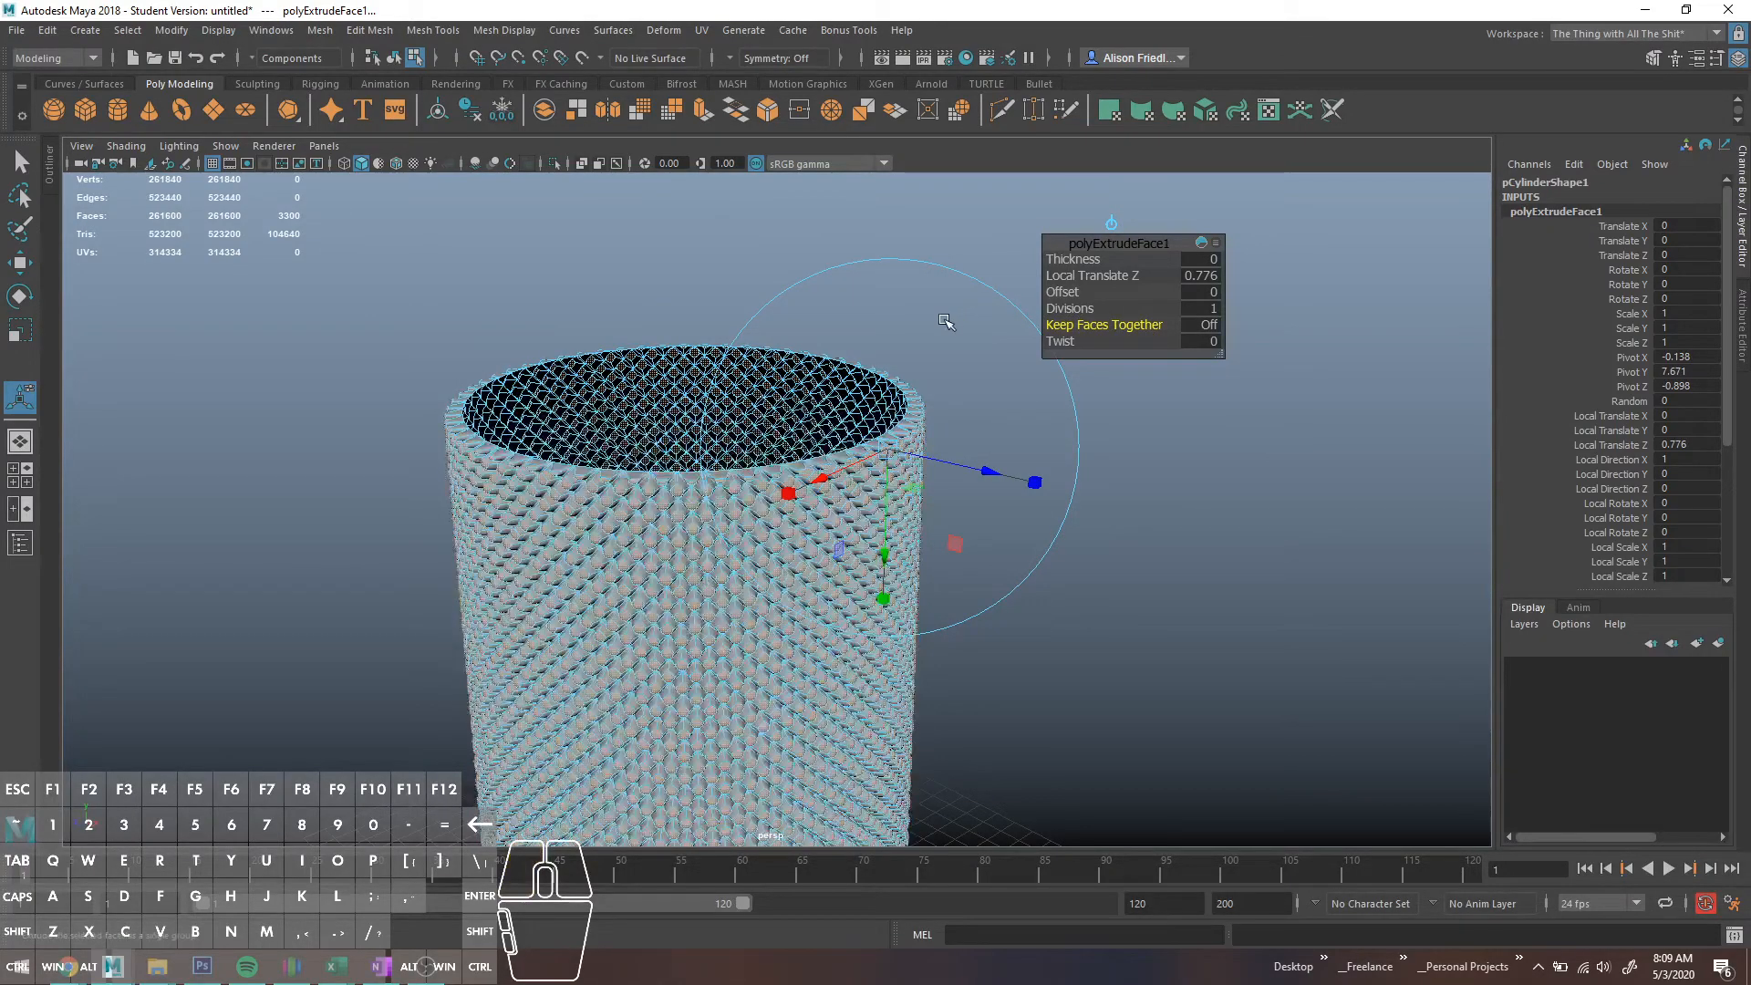
pyautogui.moveTo(969, 576)
pyautogui.keyDown('alt'); pyautogui.mouseDown()
pyautogui.moveTo(958, 560)
pyautogui.moveTo(948, 579)
pyautogui.mouseUp(); pyautogui.keyUp('alt')
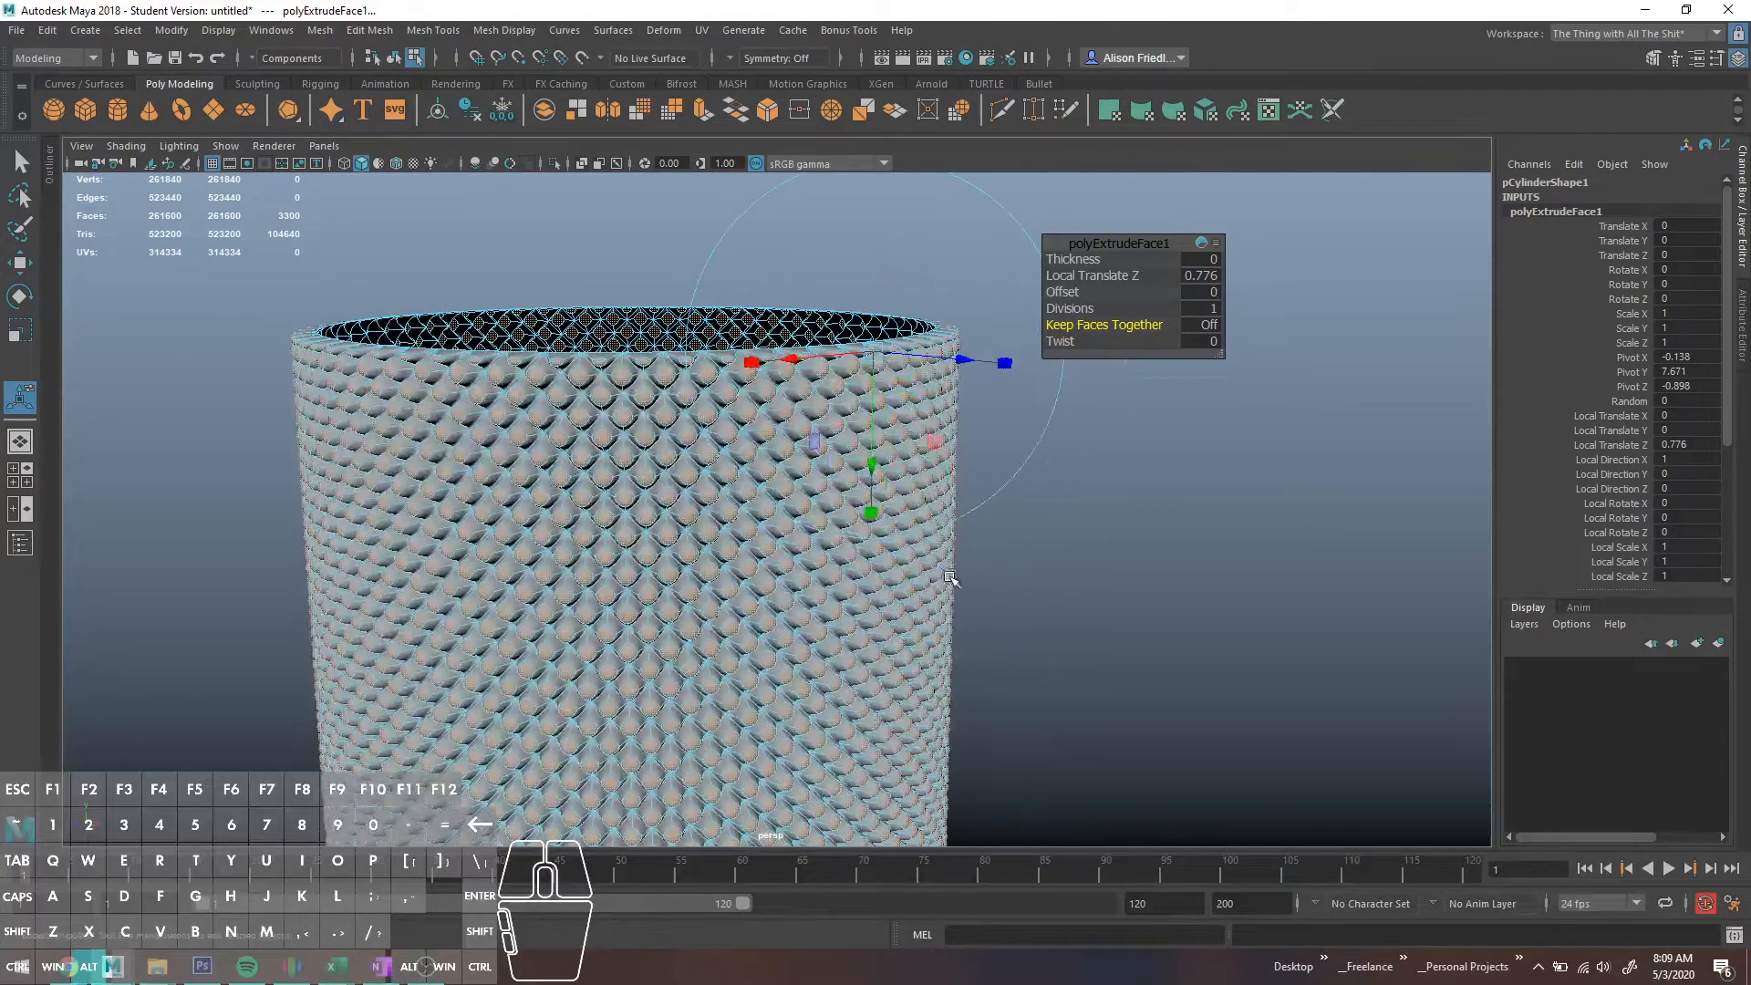
pyautogui.keyDown('alt'); pyautogui.moveTo(861, 536); pyautogui.dragTo(1040, 501); pyautogui.keyUp('alt')
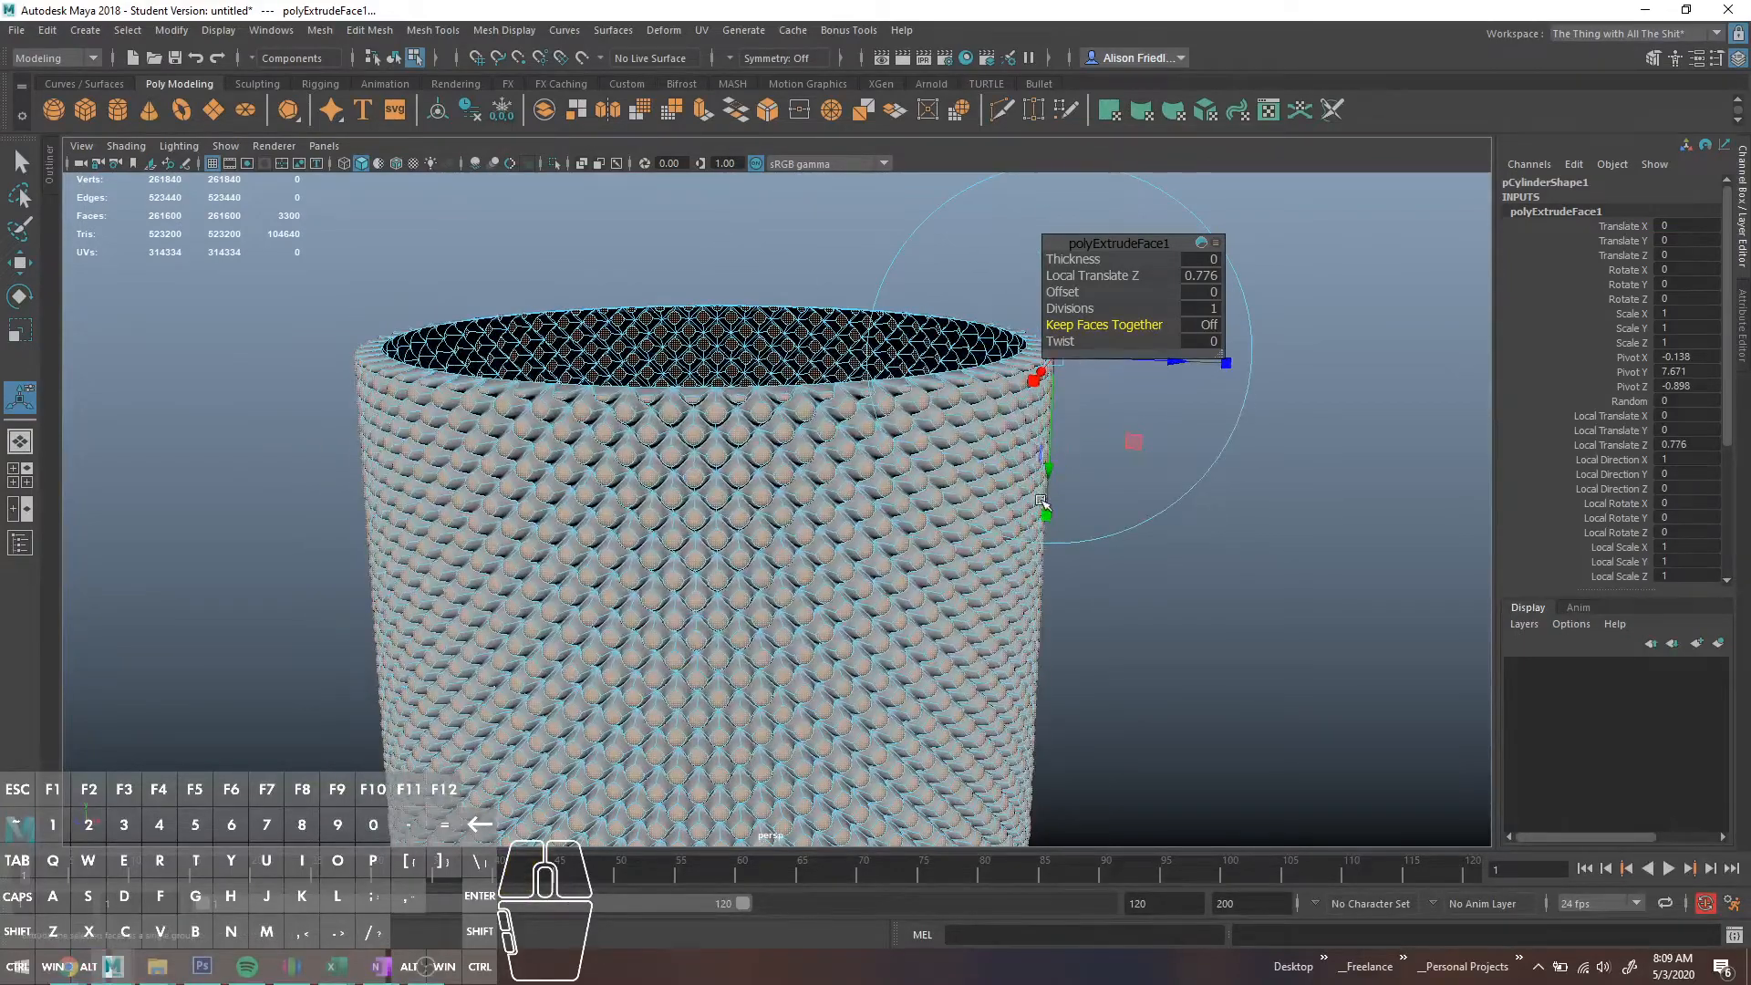
pyautogui.press('1')
pyautogui.keyDown('alt'); pyautogui.moveTo(867, 508); pyautogui.dragTo(916, 417); pyautogui.keyUp('alt')
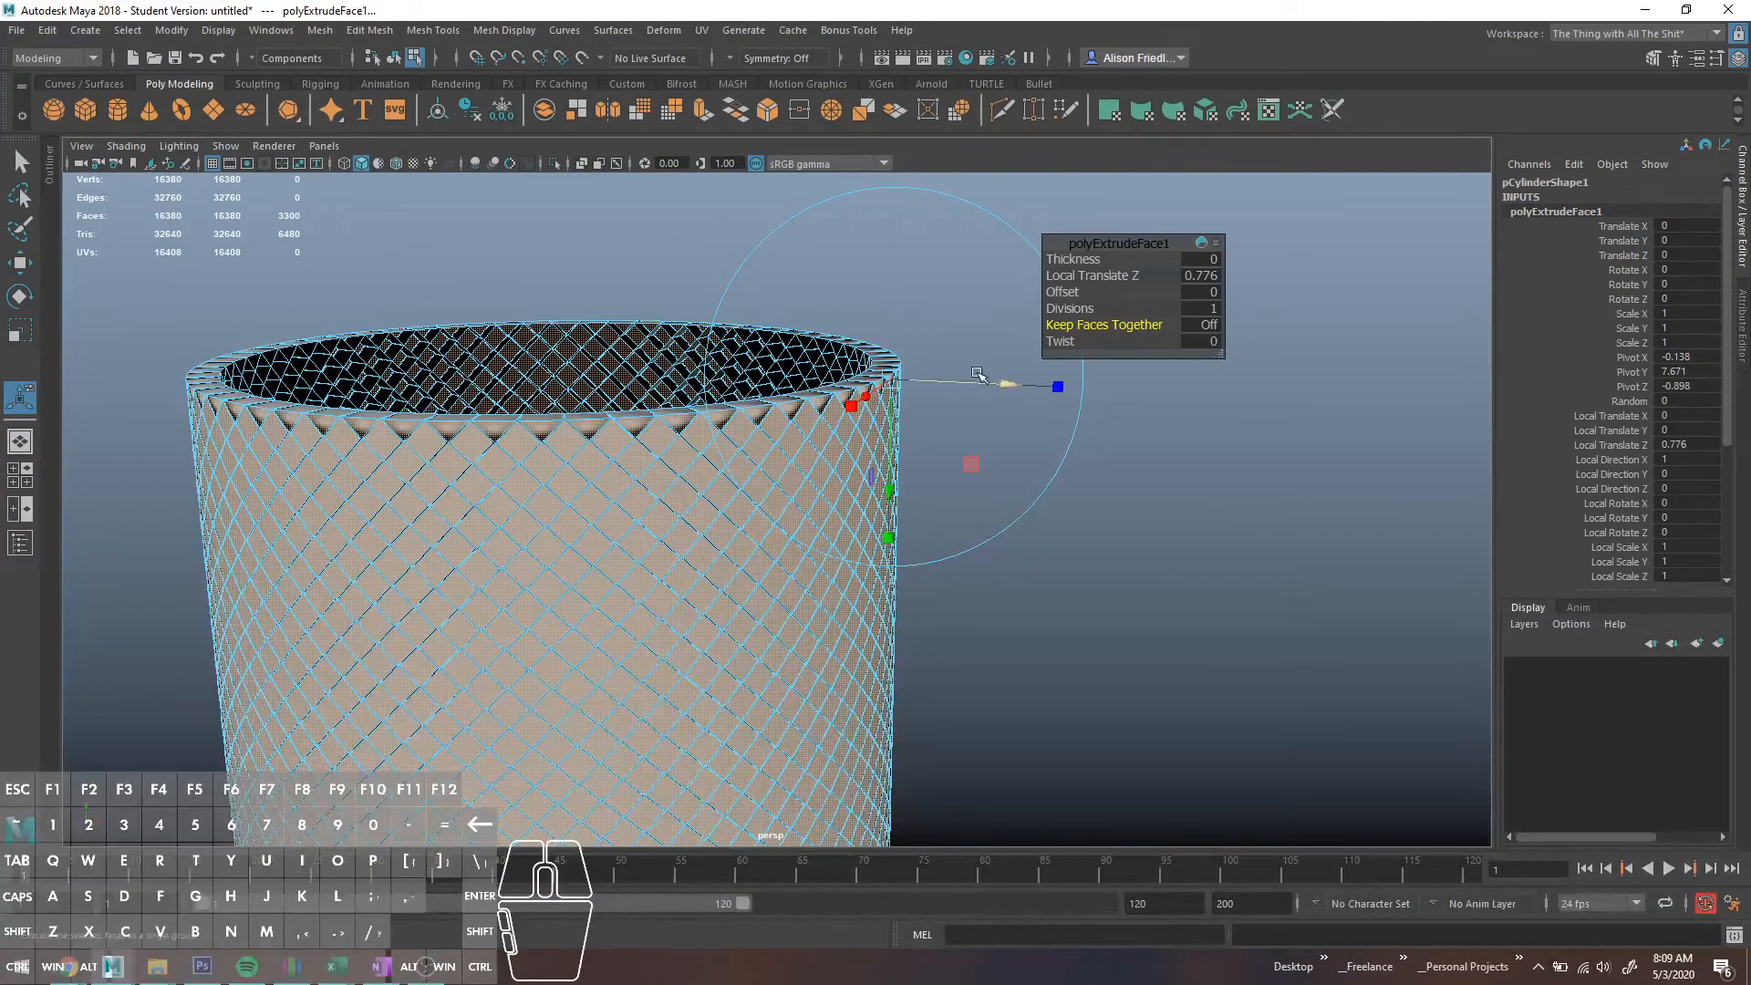
# - Scale the individually extruded faces down to about 0.178 and set their Local Translate Z to 0.262 to form small pyramids
pyautogui.moveTo(1058, 386); pyautogui.dragTo(839, 383)
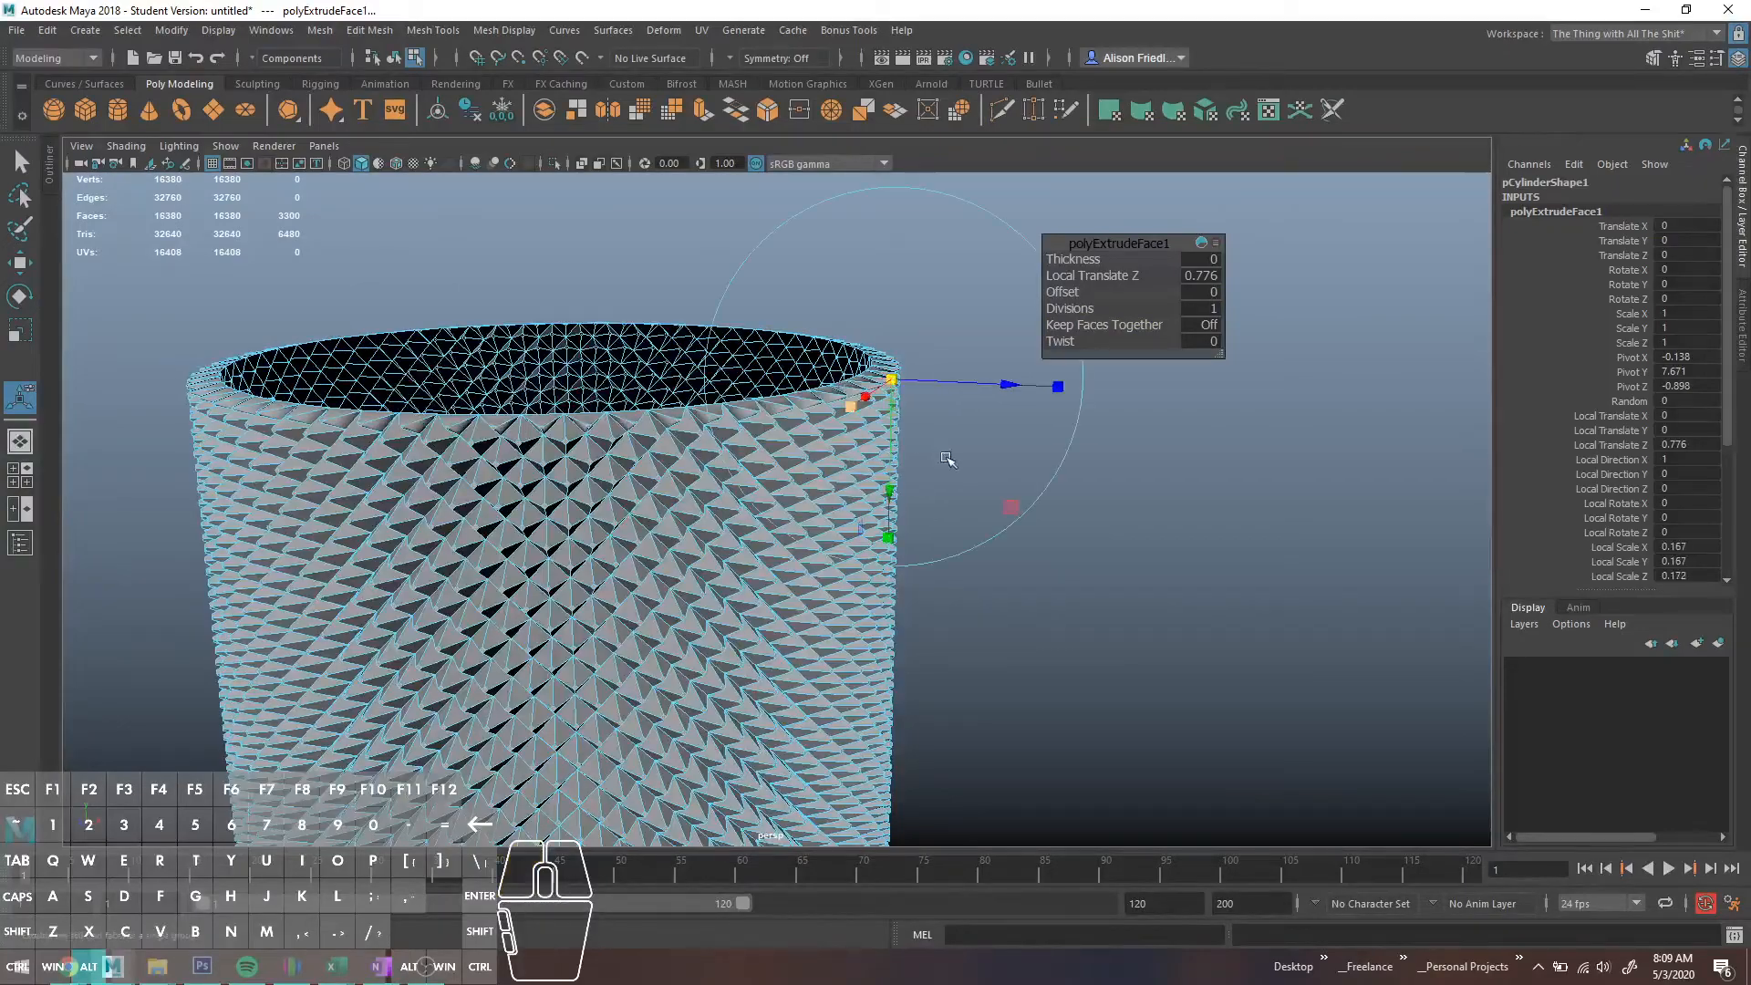
pyautogui.keyDown('alt'); pyautogui.moveTo(967, 411); pyautogui.dragTo(1281, 228); pyautogui.keyUp('alt')
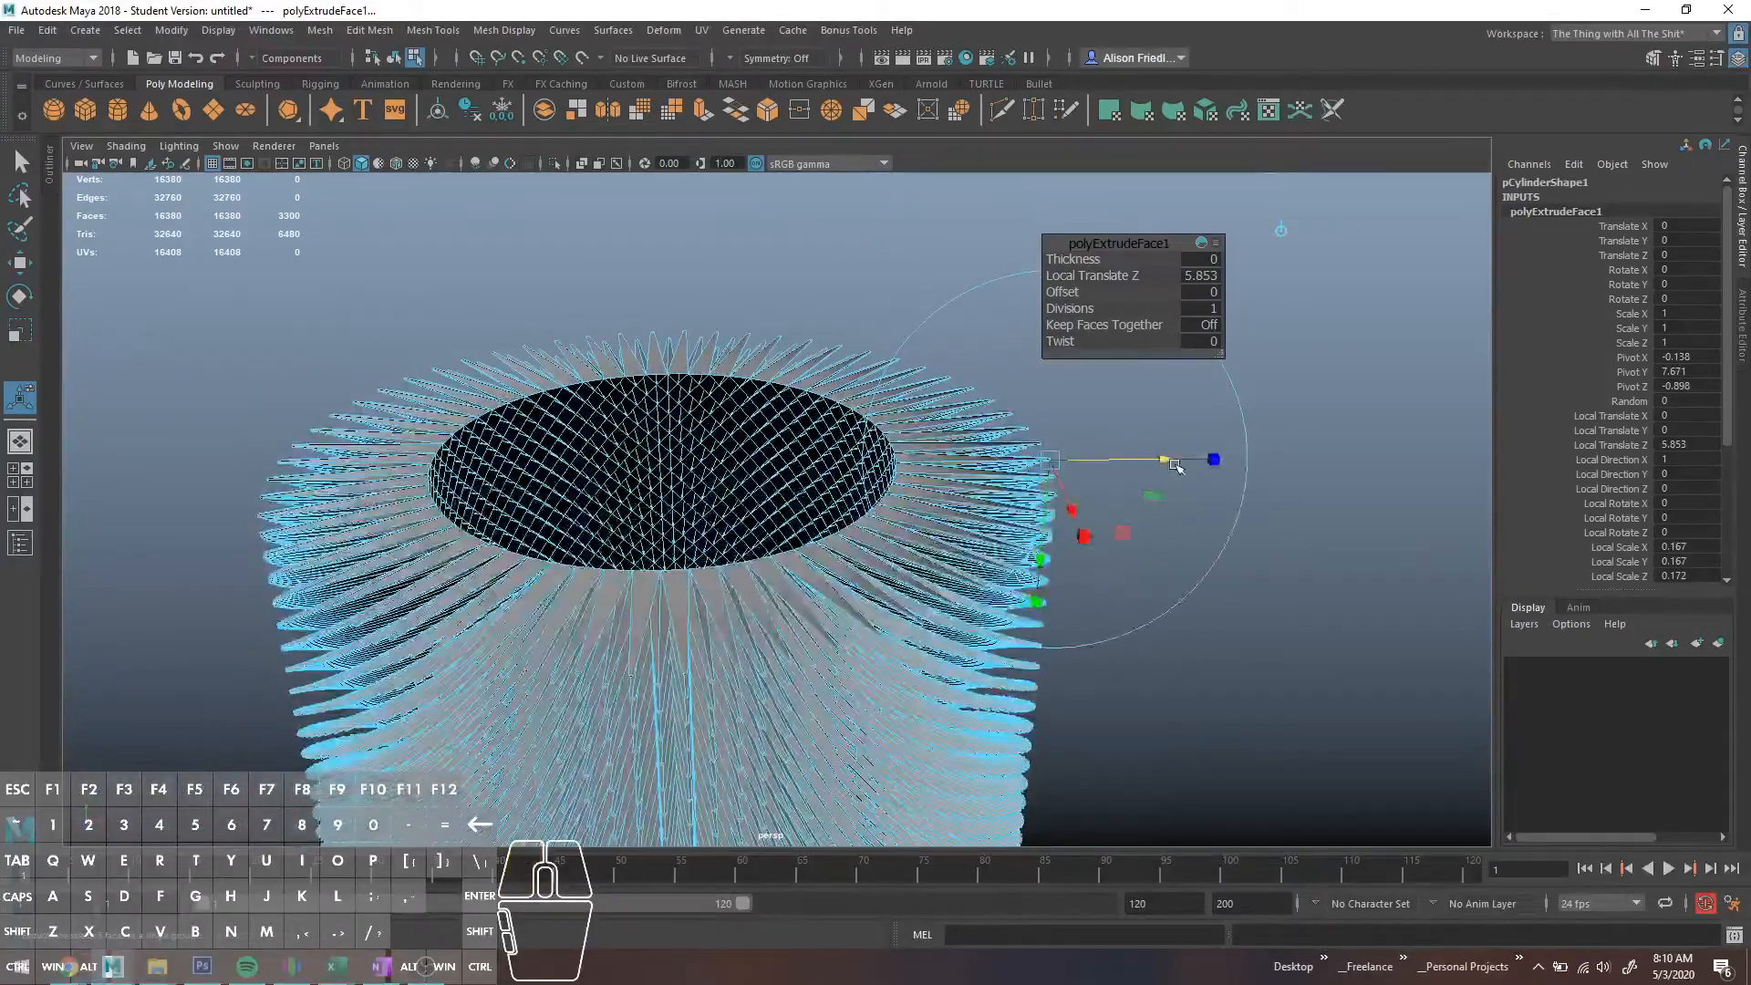
pyautogui.moveTo(1177, 465); pyautogui.dragTo(1029, 467)
pyautogui.scroll(3, 941, 507)
pyautogui.keyDown('alt'); pyautogui.moveTo(932, 571); pyautogui.dragTo(929, 383); pyautogui.keyUp('alt')
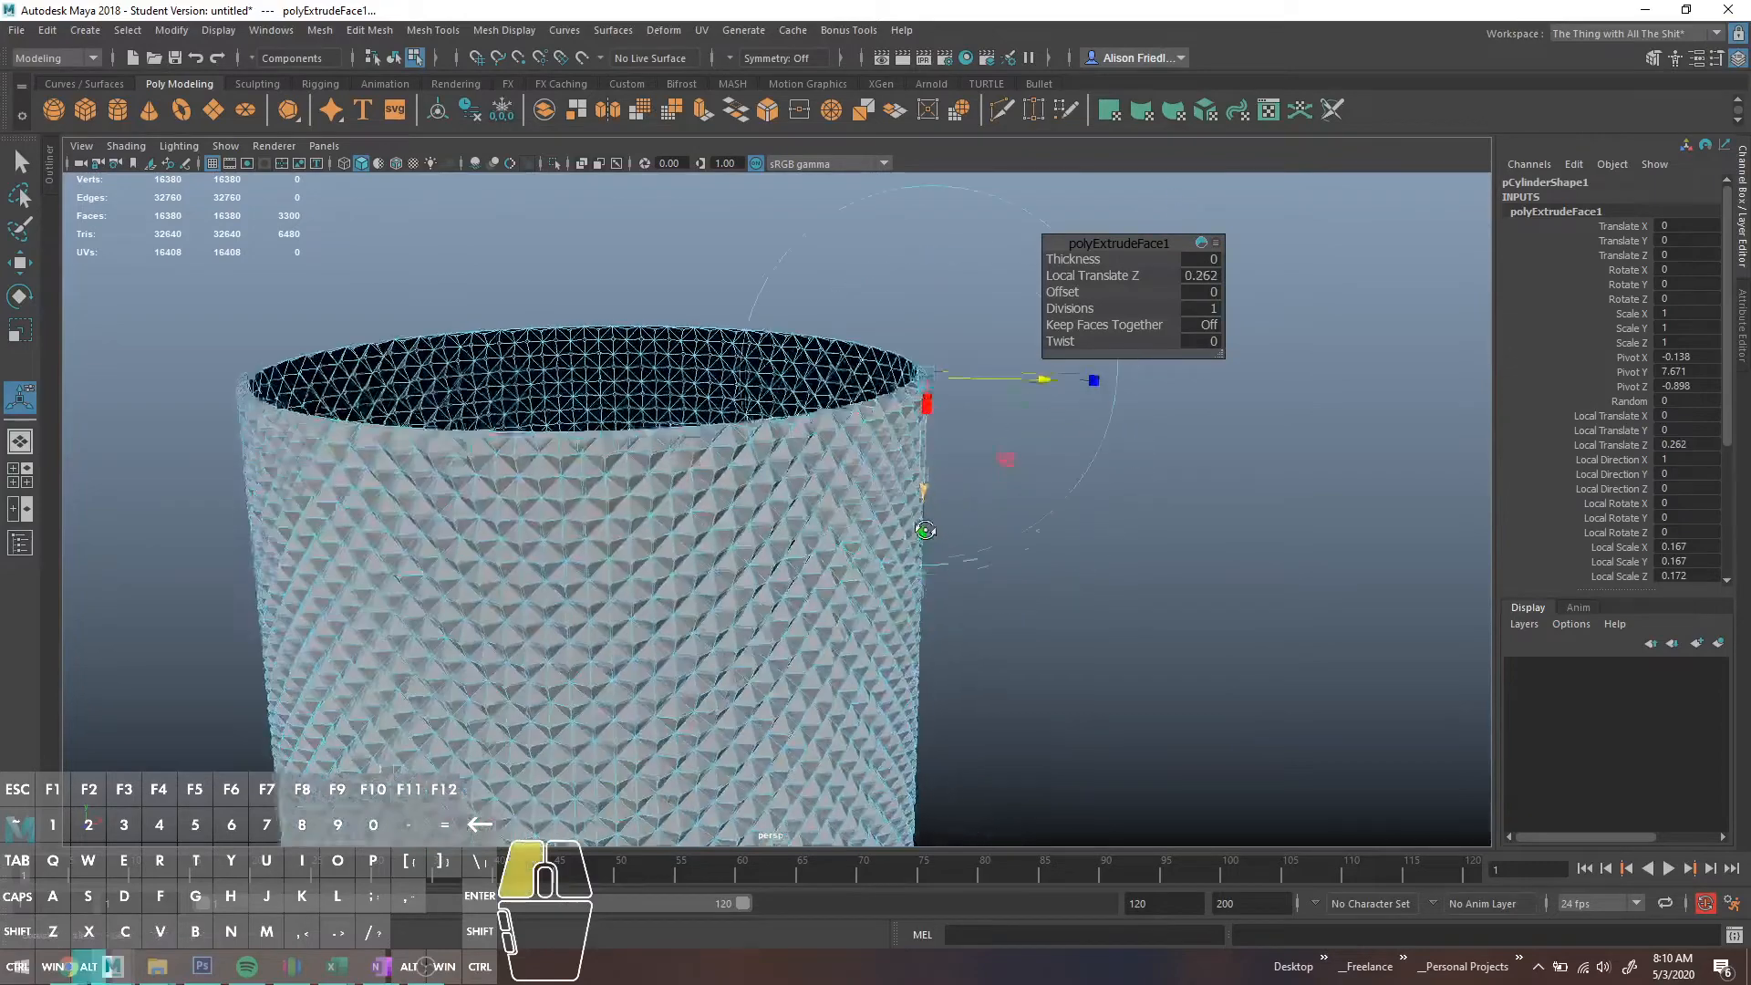
pyautogui.keyDown('alt'); pyautogui.moveTo(992, 332); pyautogui.dragTo(991, 425); pyautogui.keyUp('alt')
pyautogui.moveTo(867, 424); pyautogui.dragTo(878, 458)
pyautogui.keyDown('alt'); pyautogui.moveTo(775, 558); pyautogui.dragTo(915, 486, button='middle'); pyautogui.keyUp('alt')
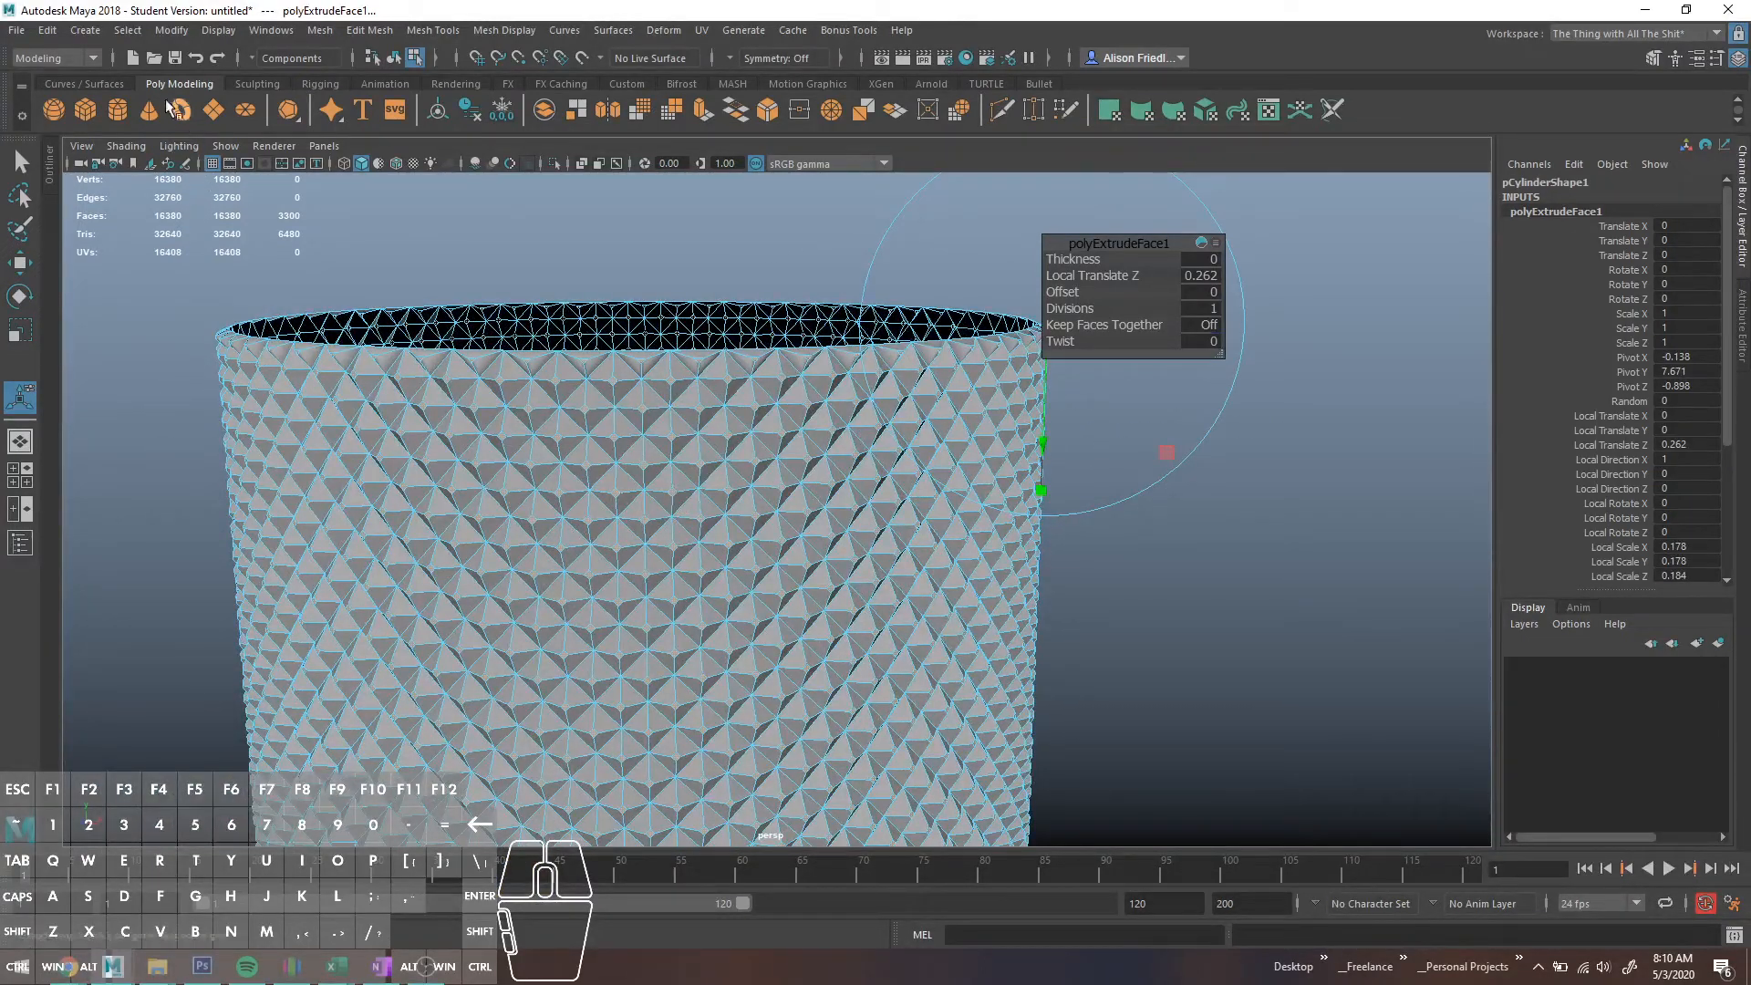
# - Save the selected pyramid tip faces as a quick select set named knurling_faces
pyautogui.click(83, 32)
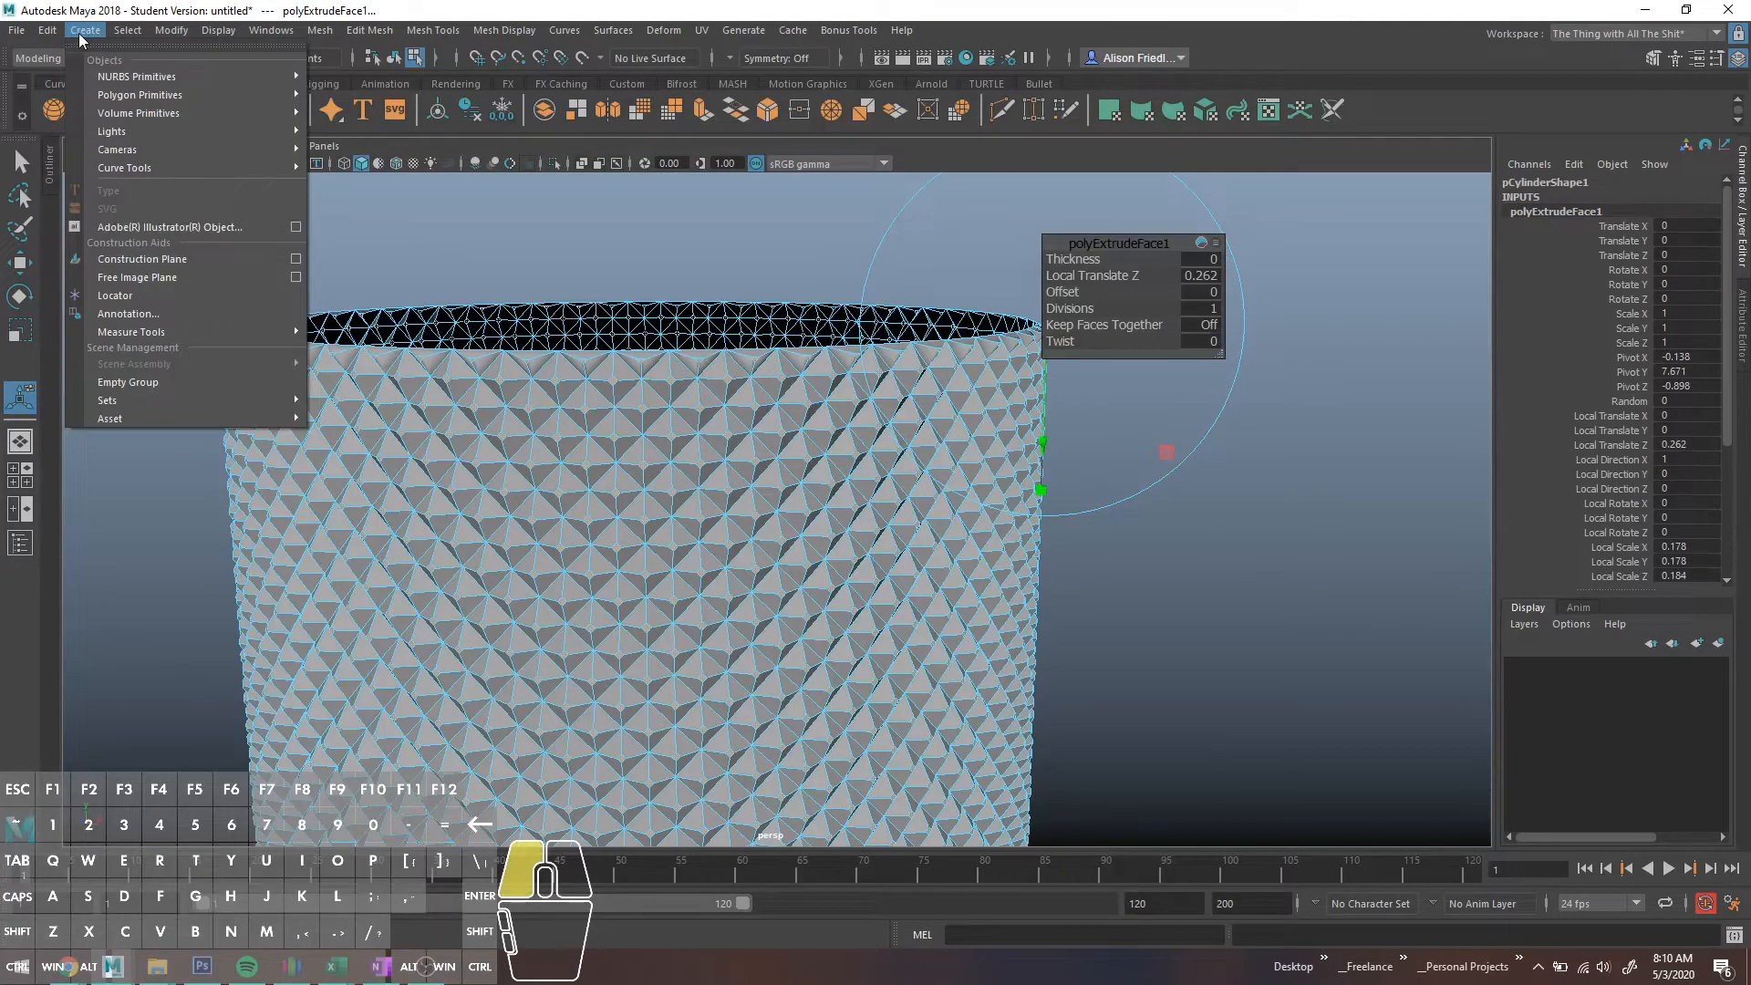
pyautogui.moveTo(299, 404)
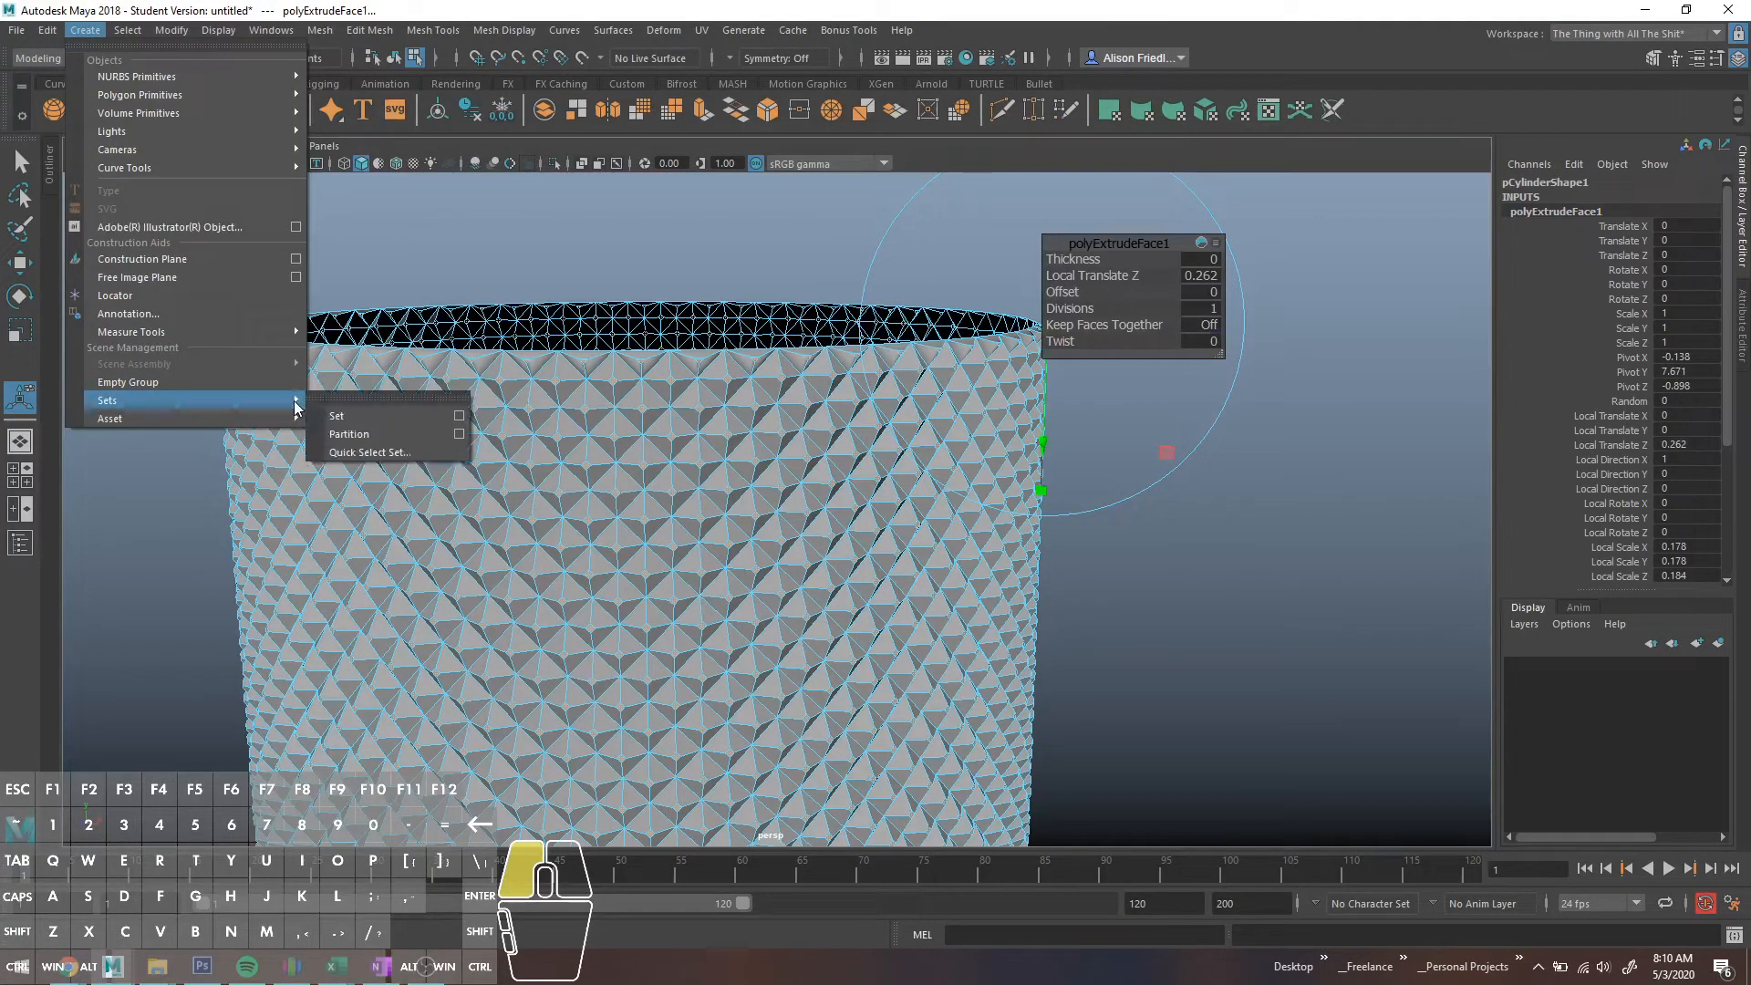
pyautogui.click(384, 452)
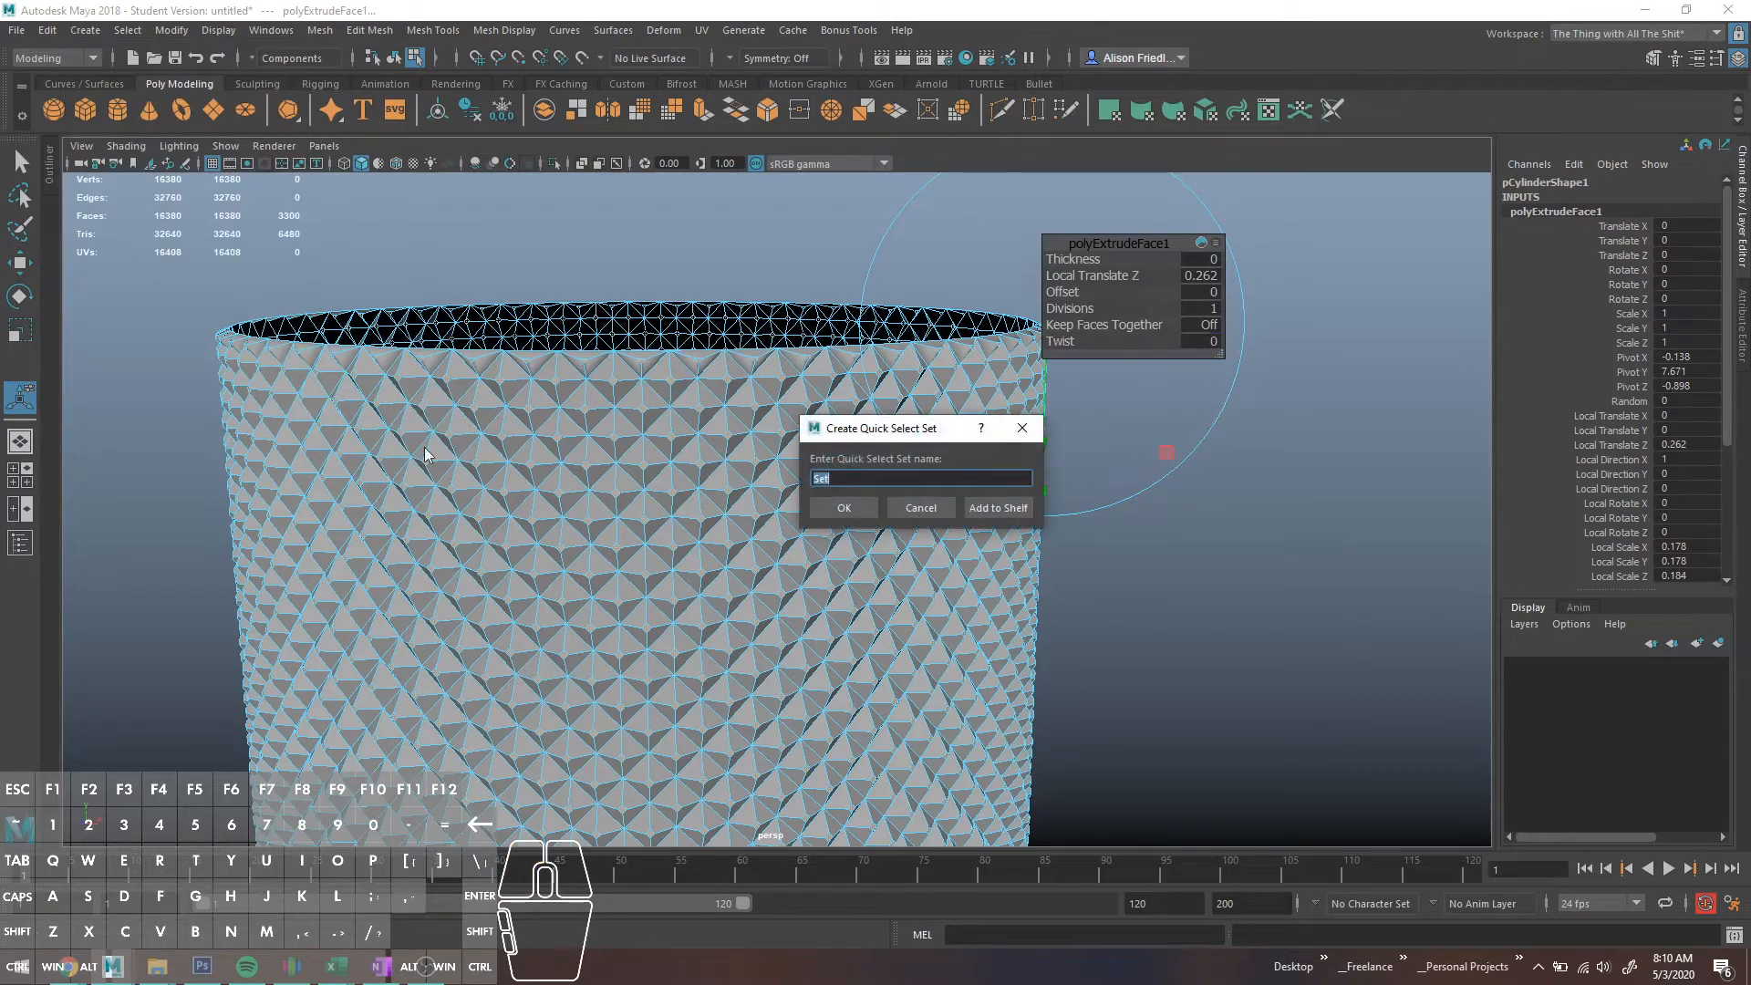
pyautogui.write('knurling_faces')
pyautogui.press('Return')
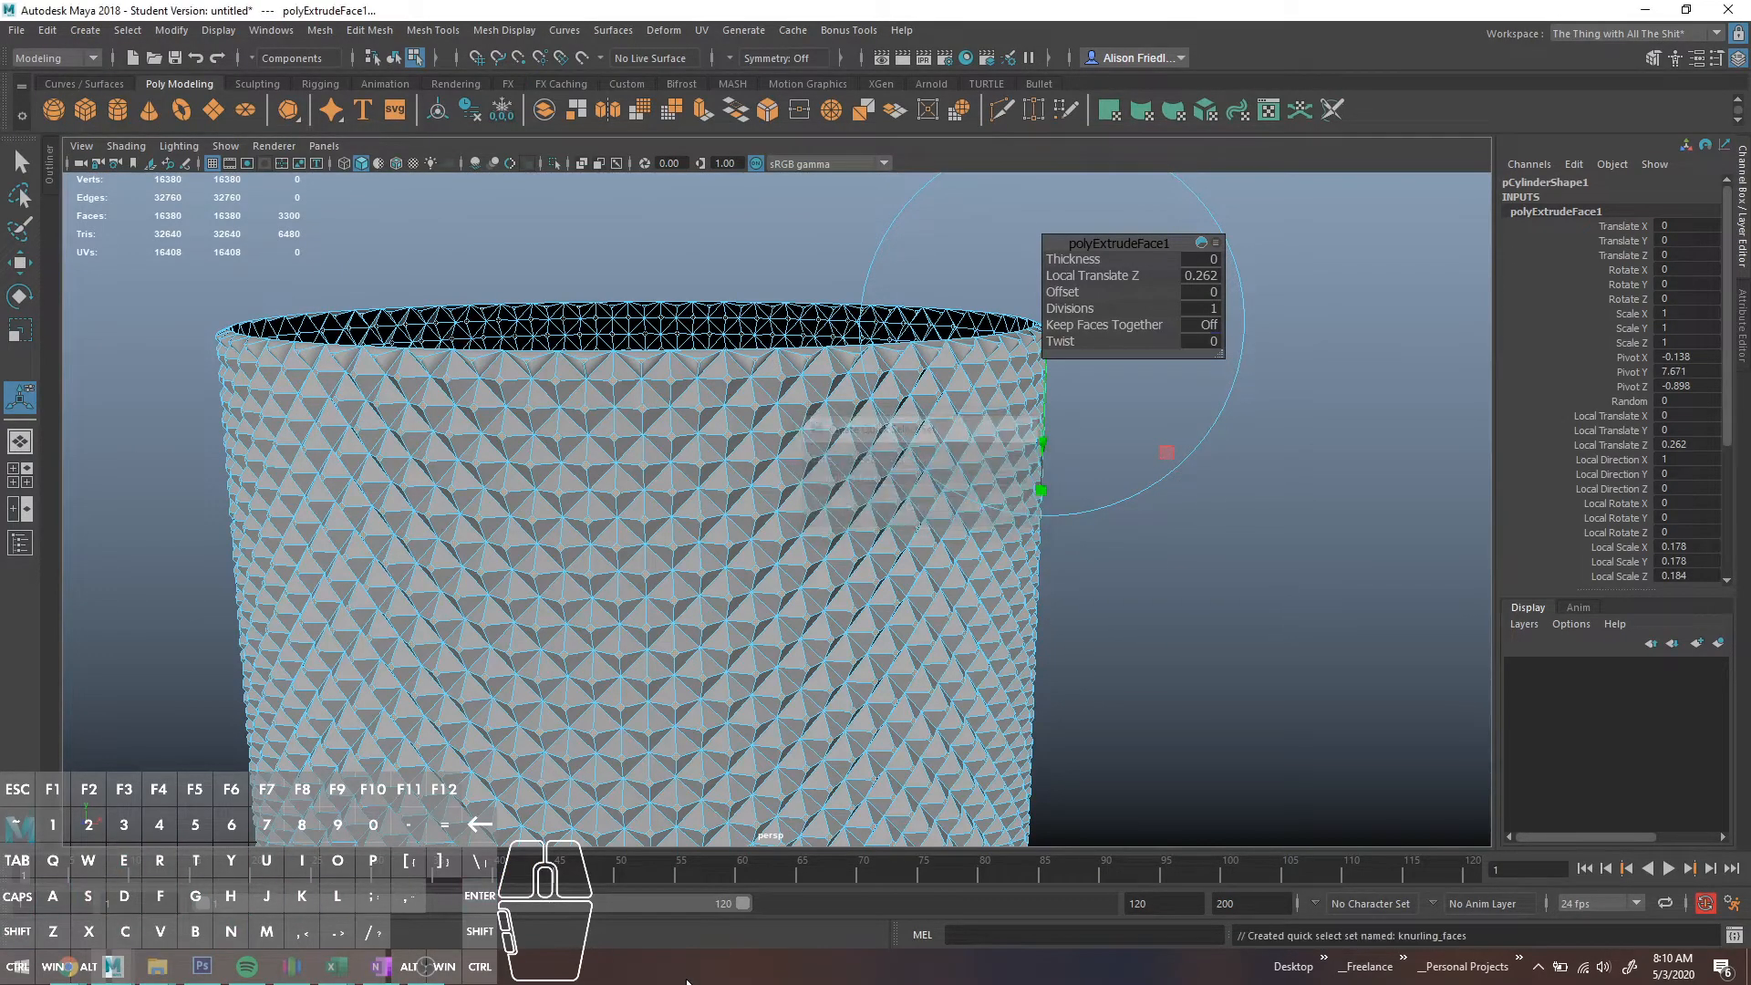
# - Return to object mode, deselect everything and examine the pyramid pattern on the whole cylinder
pyautogui.moveTo(683, 398); pyautogui.dragTo(782, 372, button='right')
pyautogui.click(1060, 542)
pyautogui.keyDown('alt'); pyautogui.moveTo(1060, 541); pyautogui.dragTo(978, 549, button='right'); pyautogui.keyUp('alt')
pyautogui.moveTo(979, 550)
pyautogui.keyDown('alt'); pyautogui.mouseDown()
pyautogui.moveTo(979, 492)
pyautogui.moveTo(978, 575)
pyautogui.mouseUp(); pyautogui.keyUp('alt')
pyautogui.keyDown('alt'); pyautogui.moveTo(979, 574); pyautogui.dragTo(629, 379, button='right'); pyautogui.keyUp('alt')
pyautogui.keyDown('alt'); pyautogui.moveTo(629, 380); pyautogui.dragTo(722, 252, button='middle'); pyautogui.keyUp('alt')
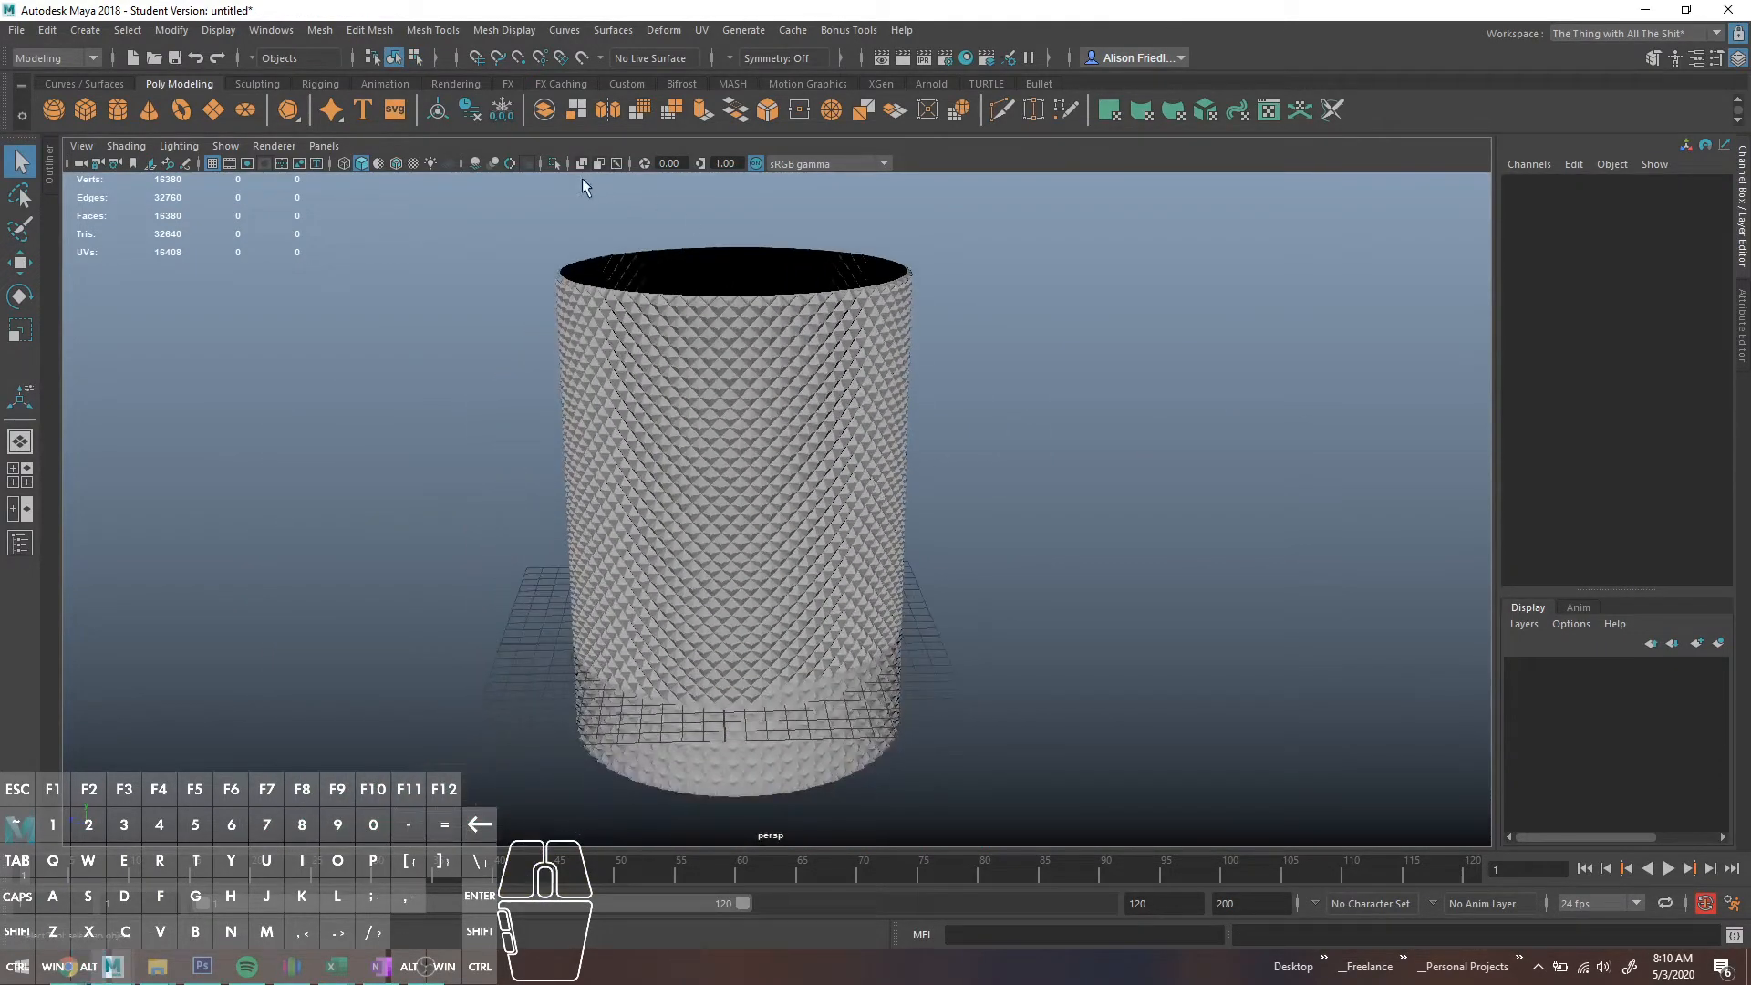
# - Turn on the smooth mesh preview for the cylinder, deselect it and examine the smoothed knurling from near and far
pyautogui.click(791, 411)
pyautogui.press('3')
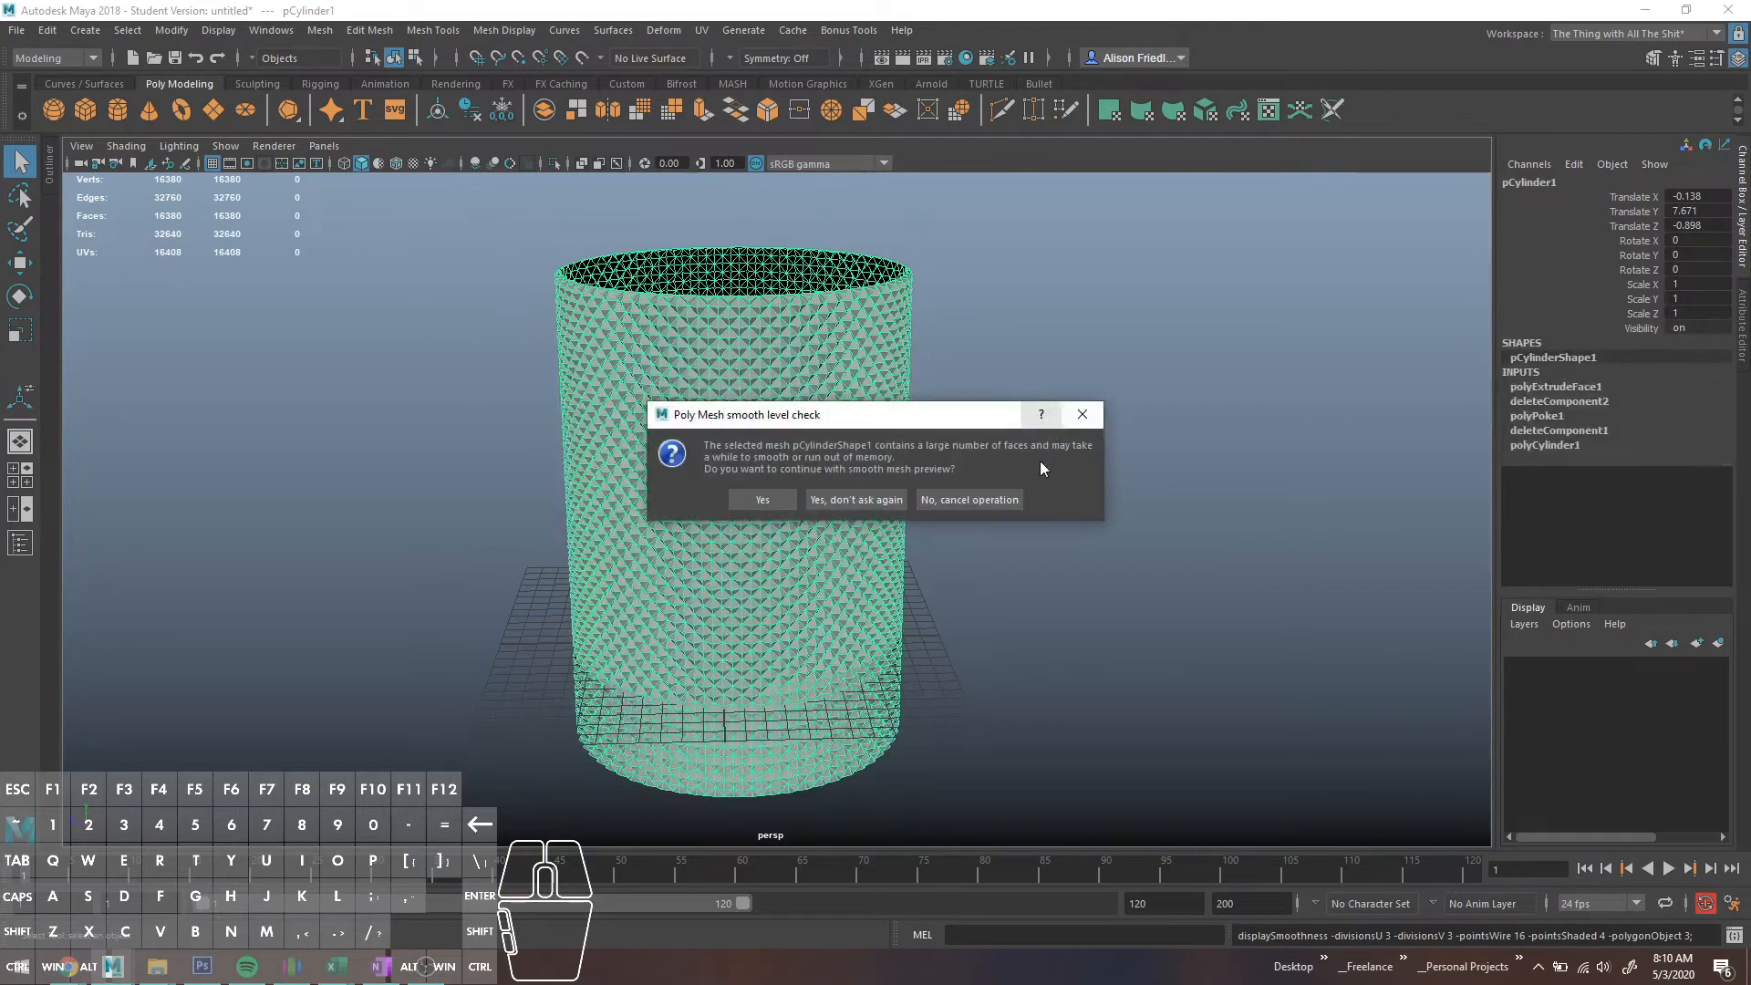
pyautogui.click(763, 502)
pyautogui.scroll(3, 956, 447)
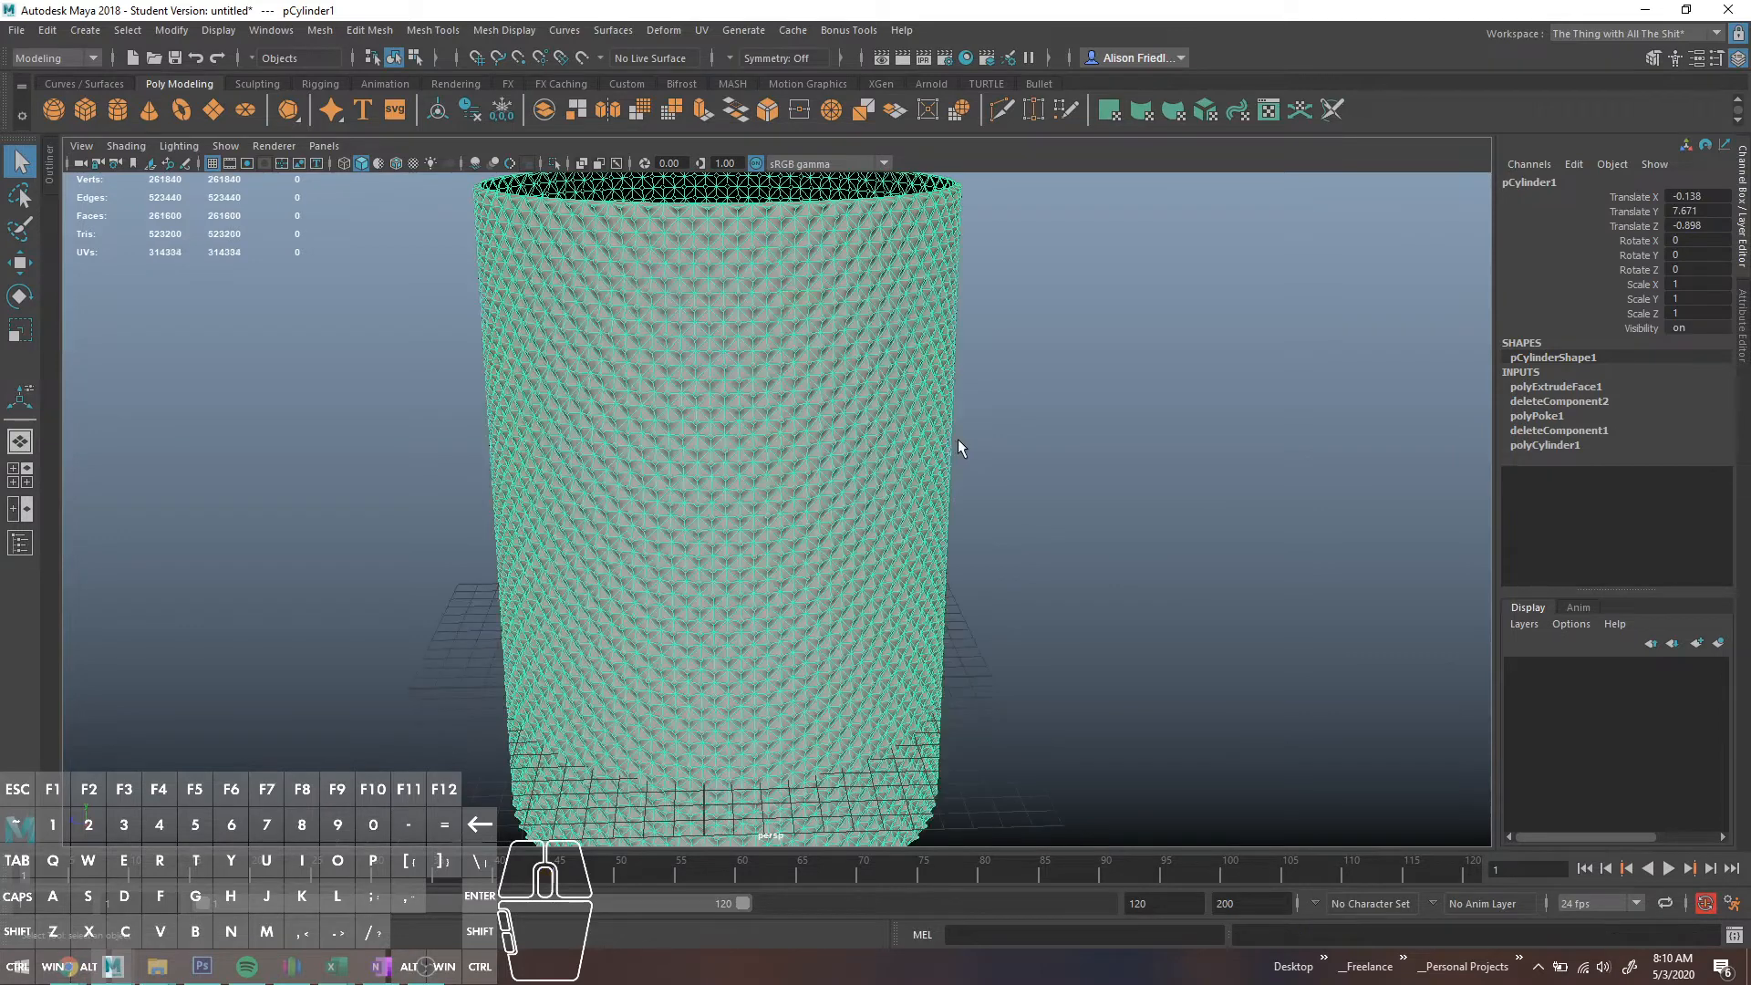
pyautogui.click(1024, 436)
pyautogui.scroll(5, 863, 468)
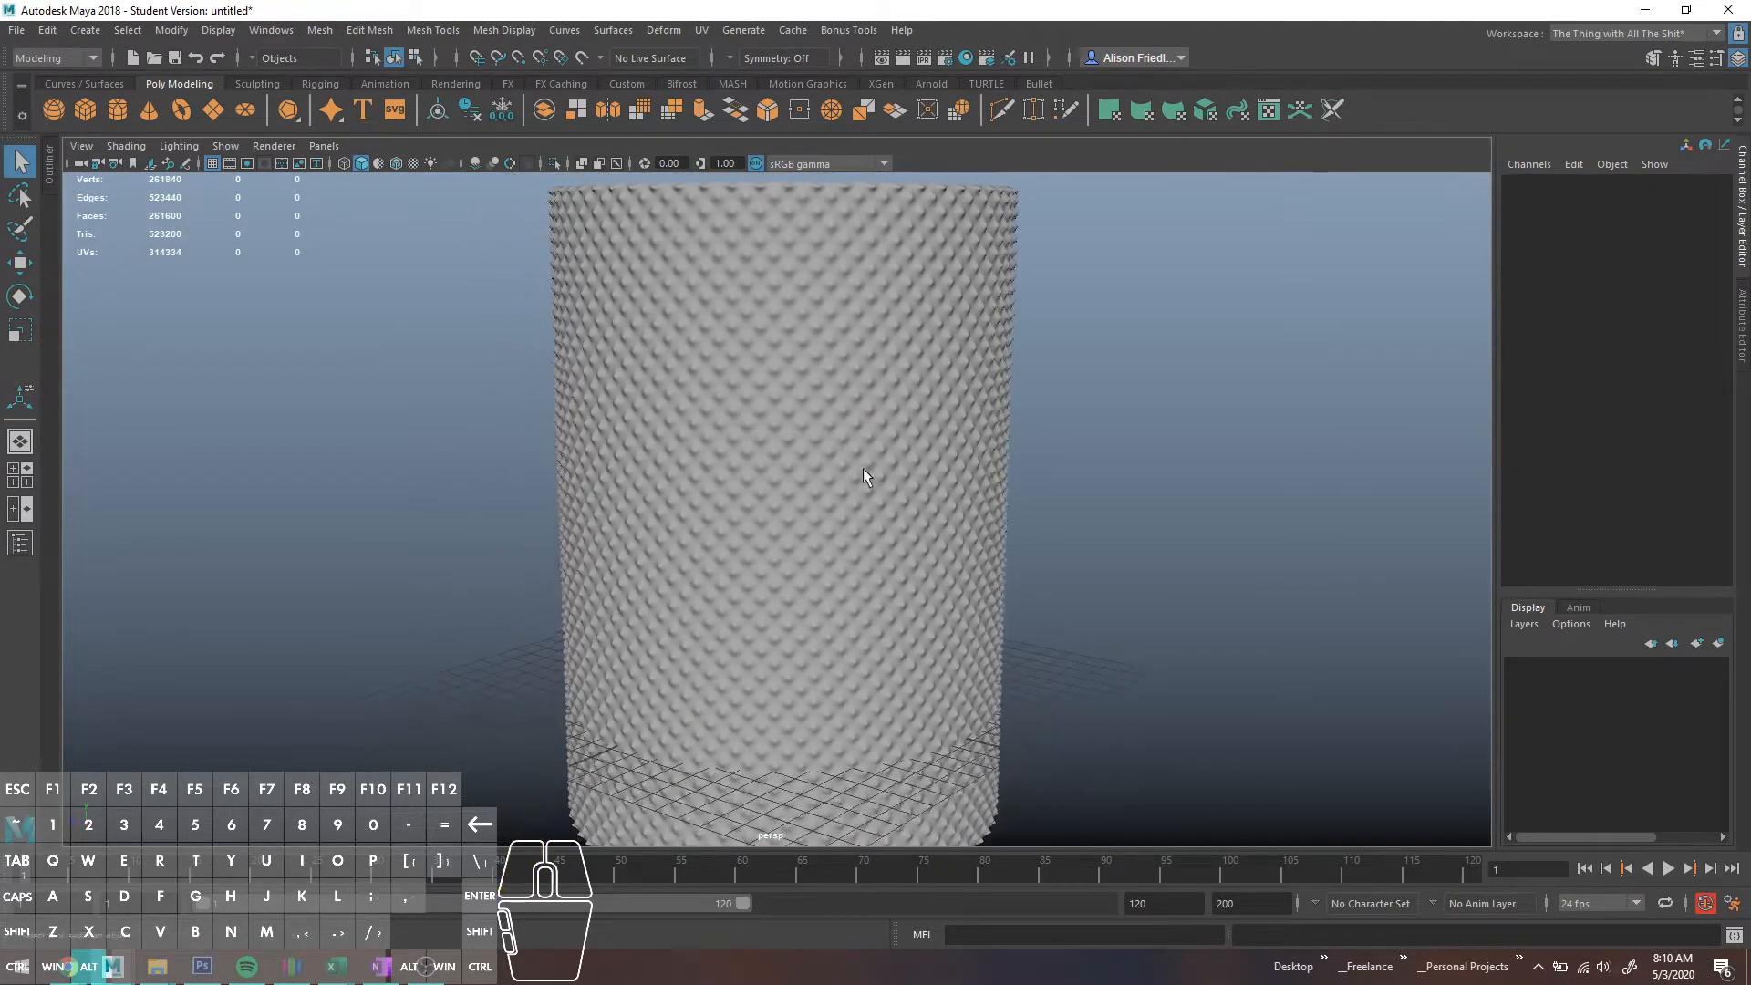
pyautogui.scroll(-5, 850, 451)
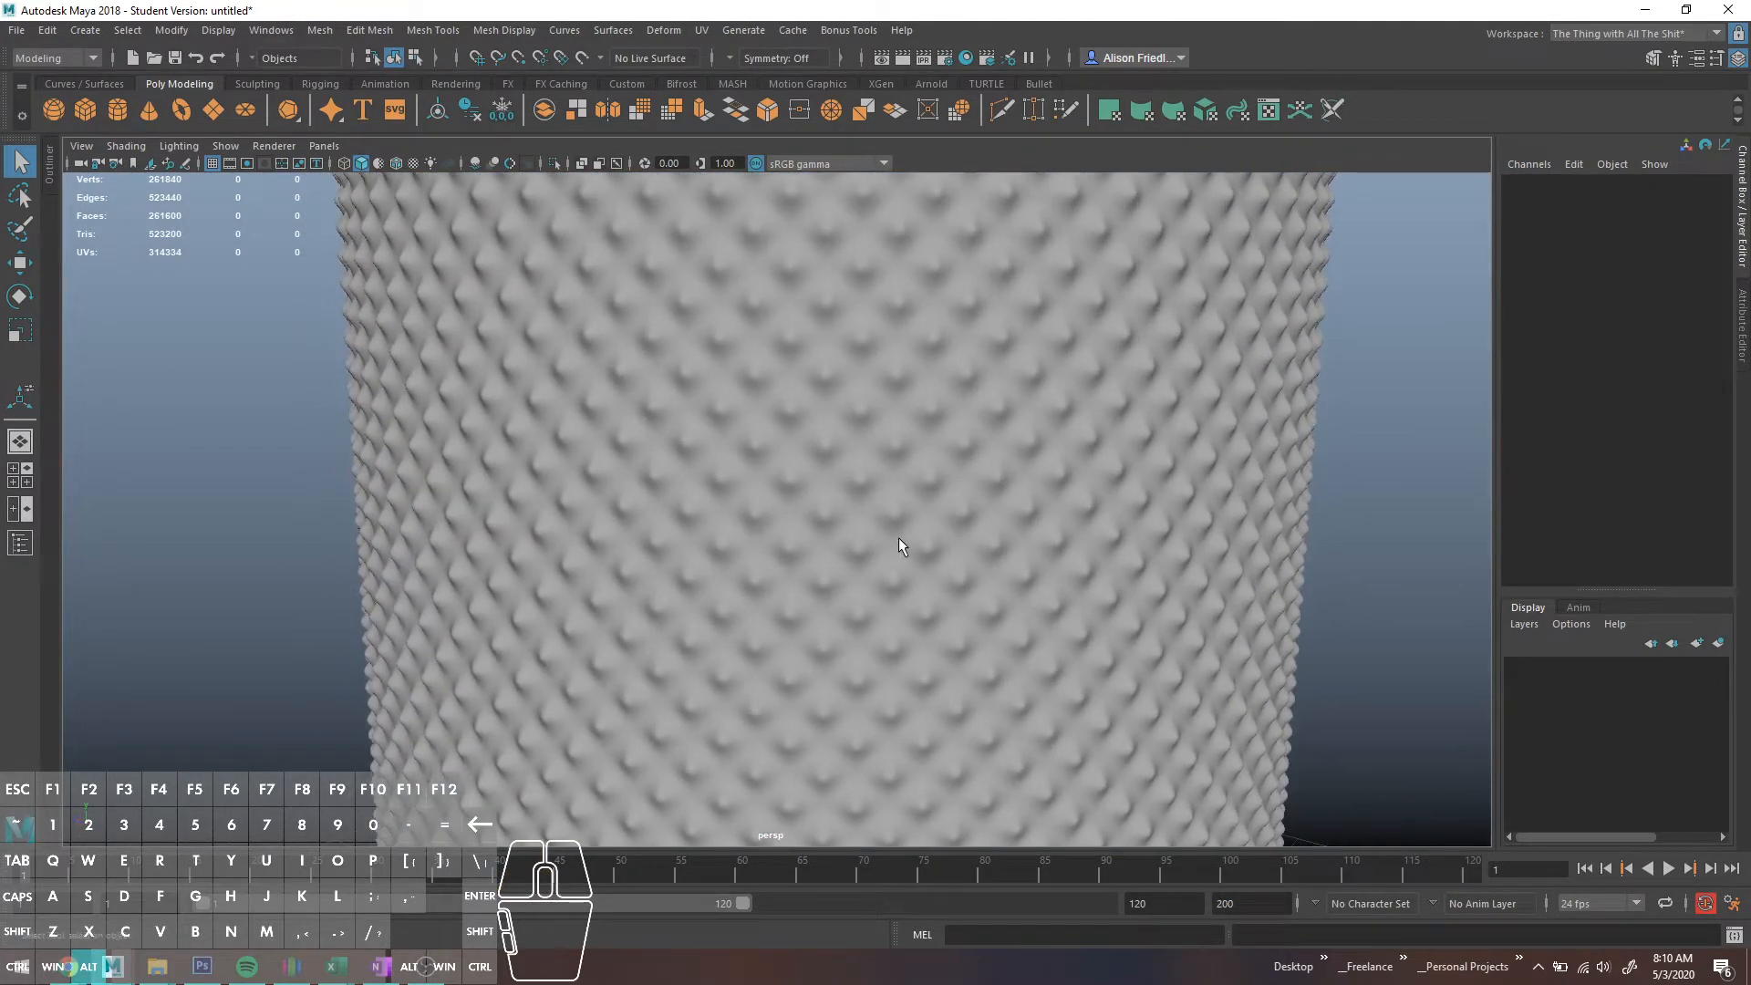
pyautogui.scroll(-5, 984, 556)
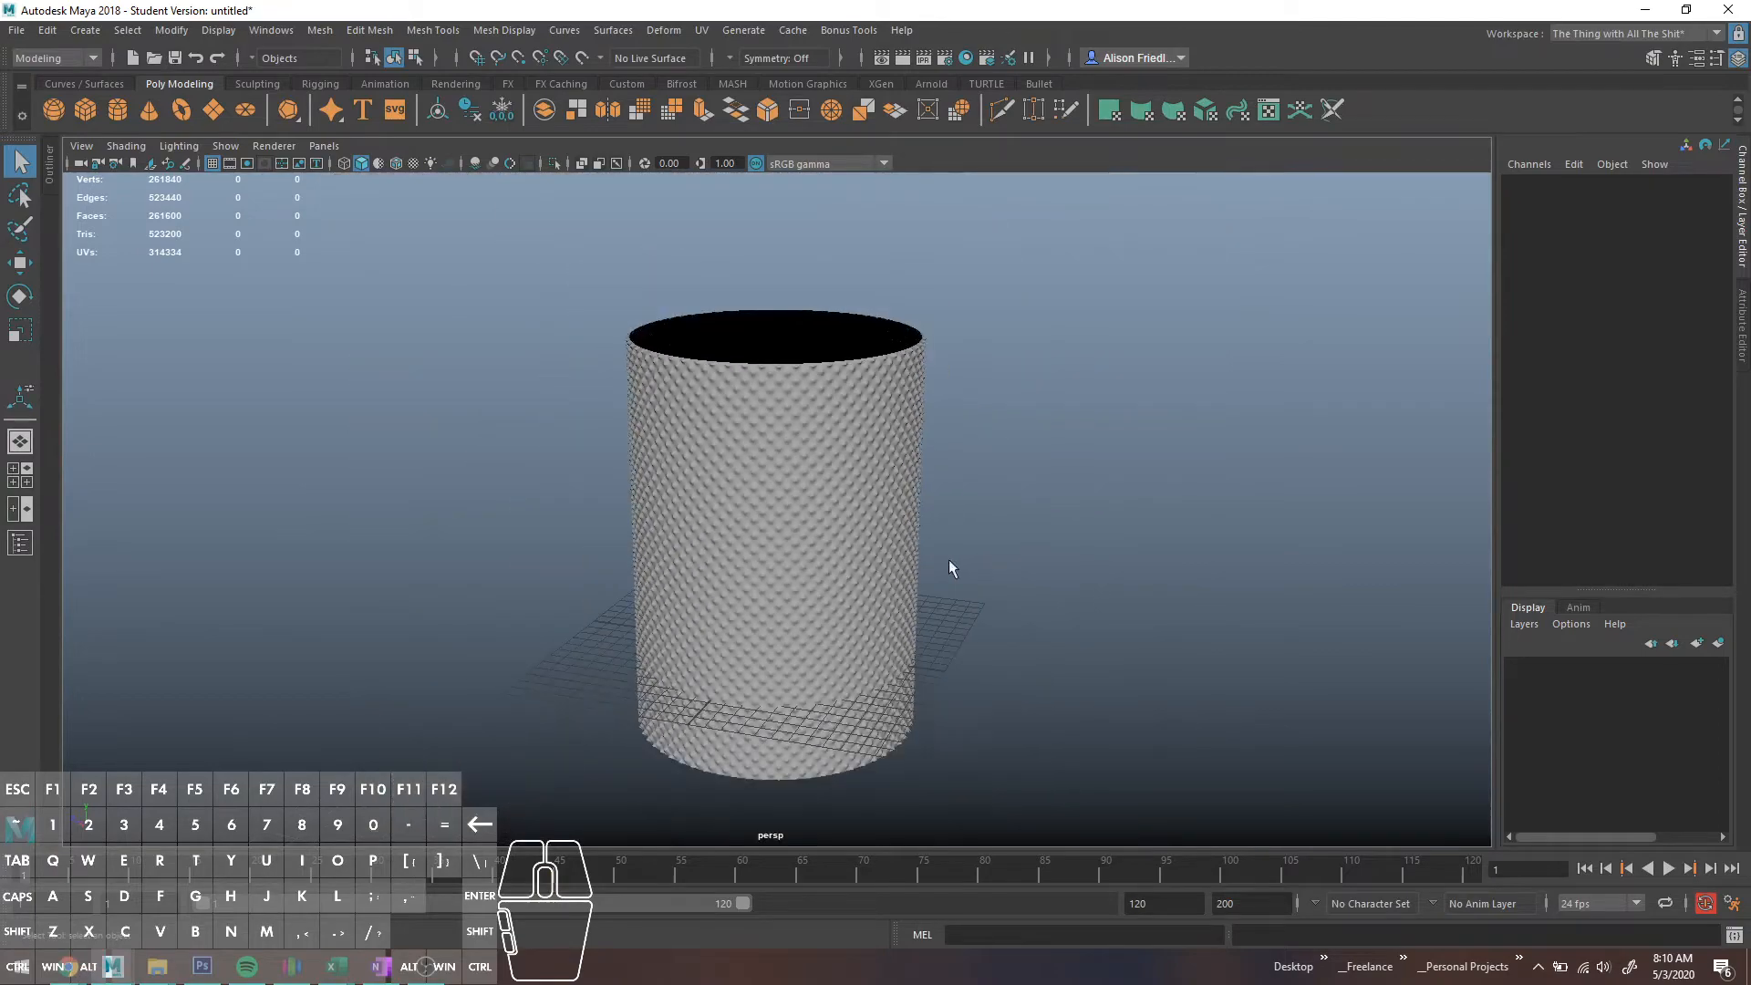
# - Turn off the cylinder's smooth mesh preview and deselect it
pyautogui.click(837, 571)
pyautogui.press('1')
pyautogui.click(996, 542)
pyautogui.moveTo(996, 543)
pyautogui.keyDown('alt'); pyautogui.mouseDown()
pyautogui.moveTo(1040, 553)
pyautogui.moveTo(1025, 538)
pyautogui.mouseUp(); pyautogui.keyUp('alt')
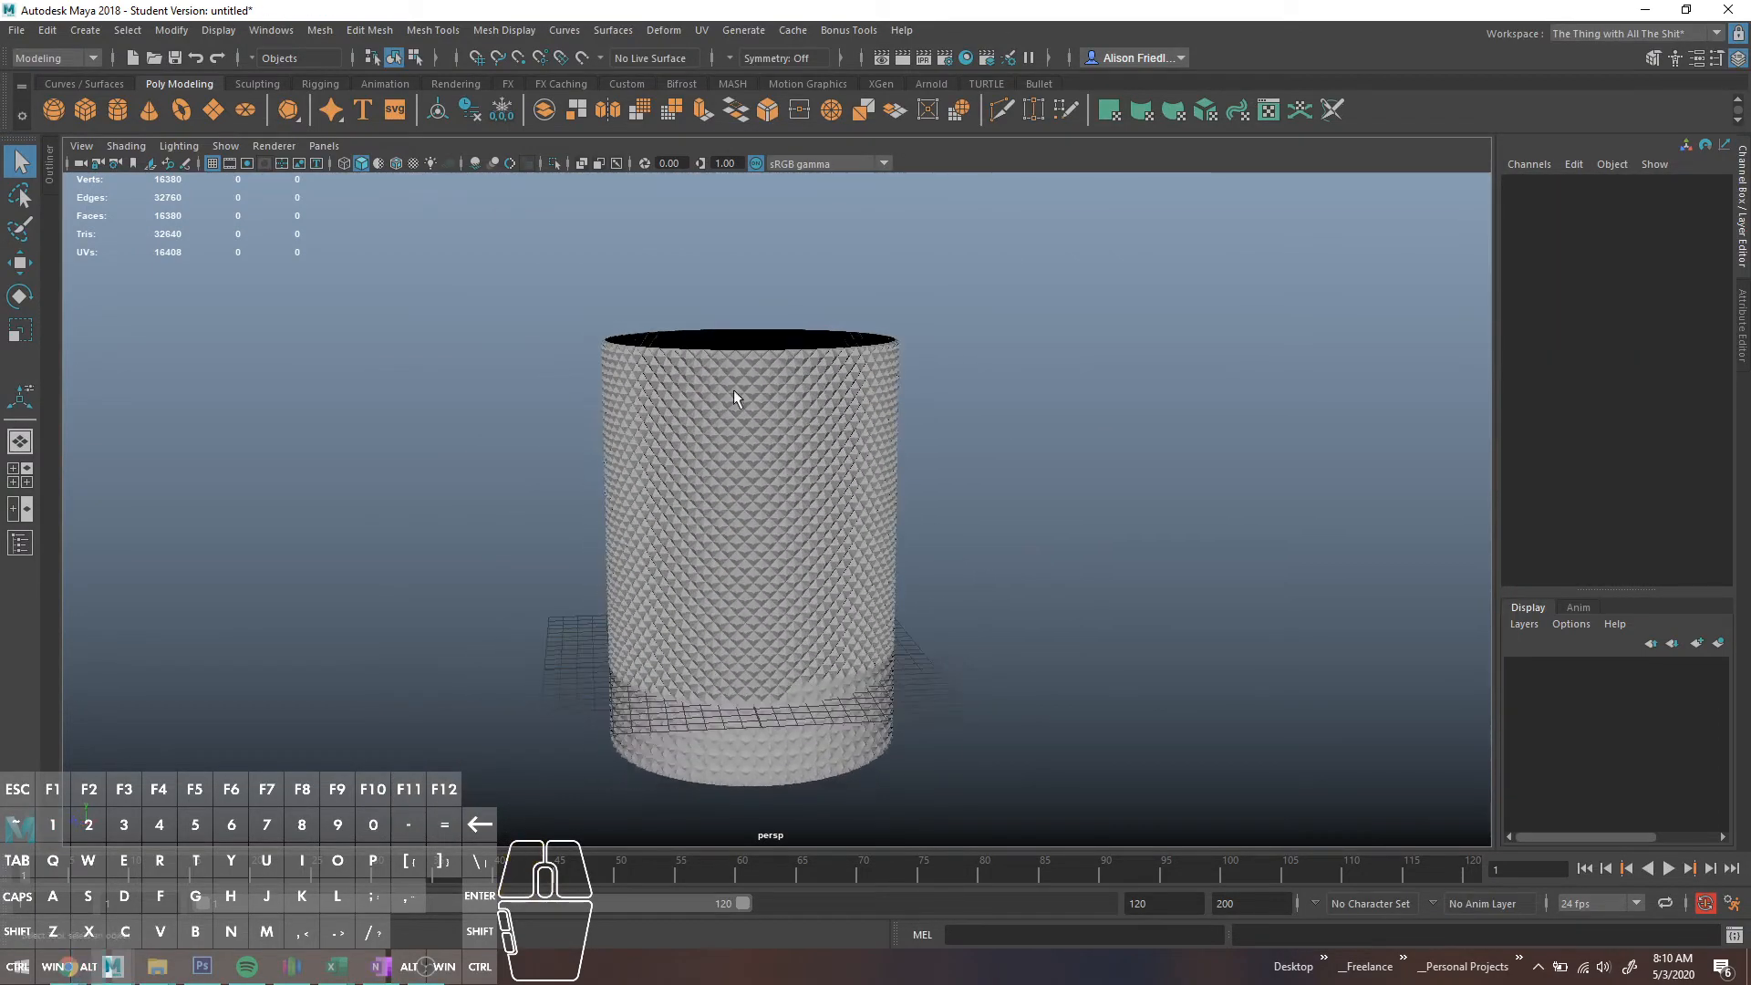
# - Select the border edge loop at the cylinder's upper rim and extrude it straight up into a plain wall section
pyautogui.moveTo(733, 392); pyautogui.dragTo(746, 341, button='right')
pyautogui.scroll(4, 765, 350)
pyautogui.keyDown('alt'); pyautogui.moveTo(766, 358); pyautogui.dragTo(769, 361, button='middle'); pyautogui.keyUp('alt')
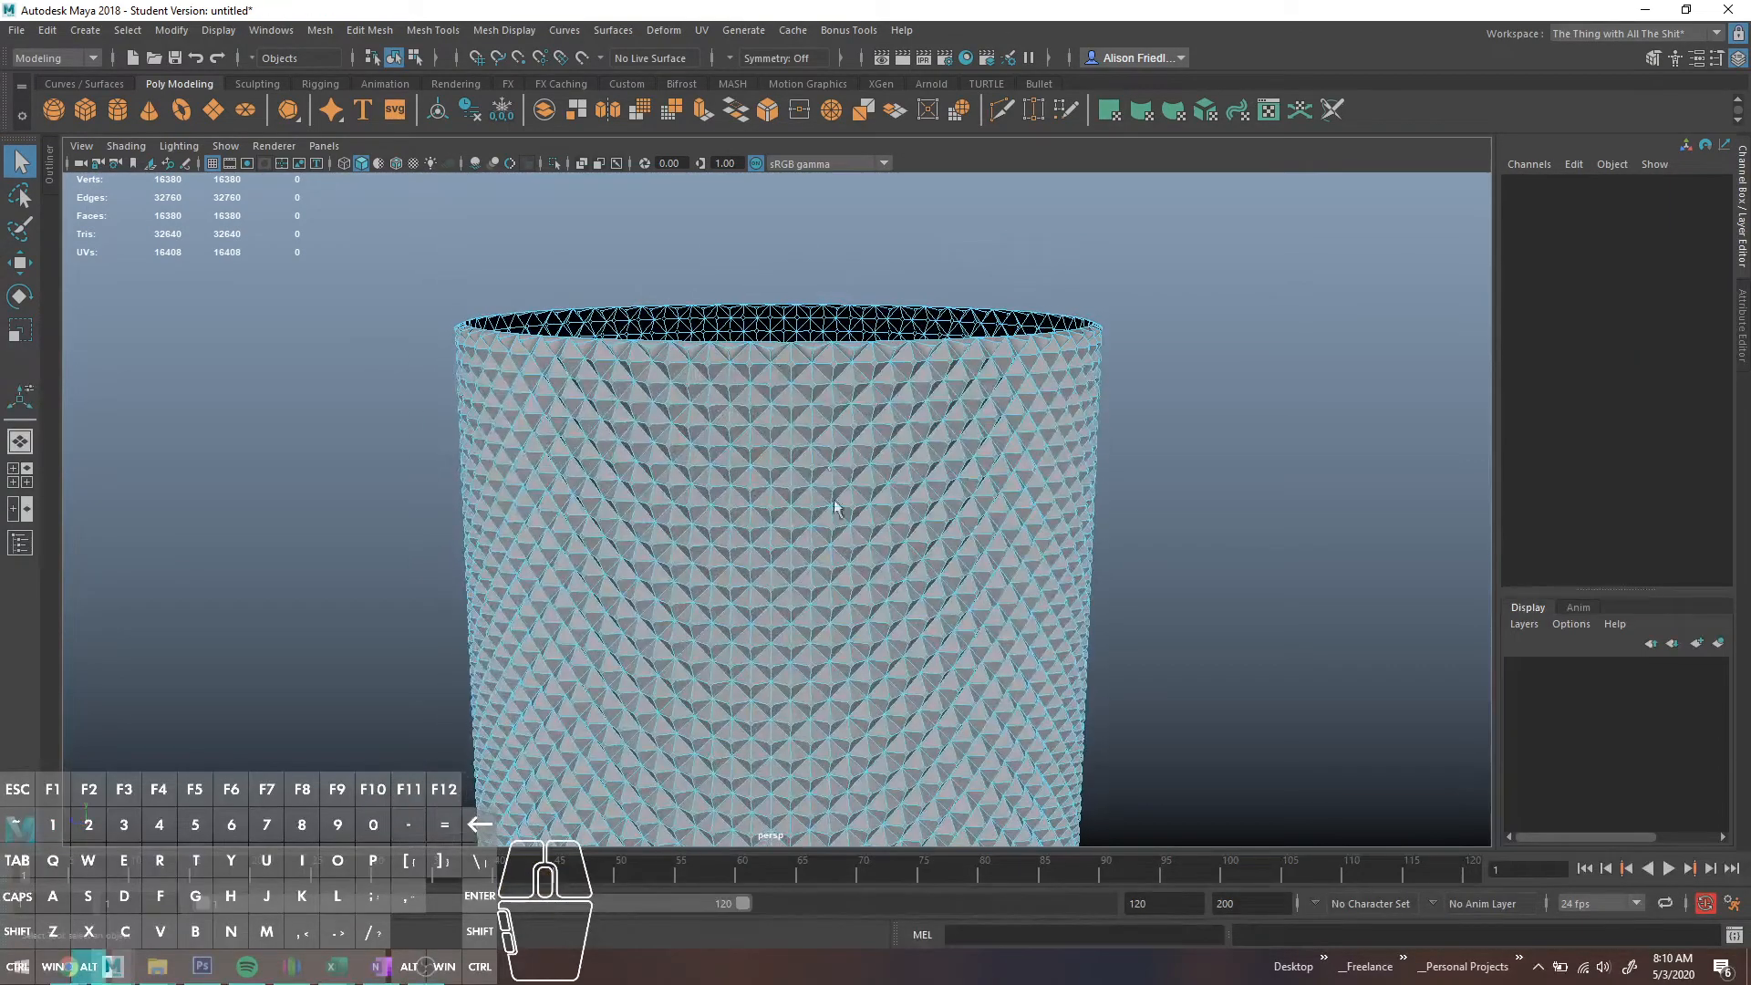
pyautogui.doubleClick(770, 343)
pyautogui.hotkey('ctrl', 'e')
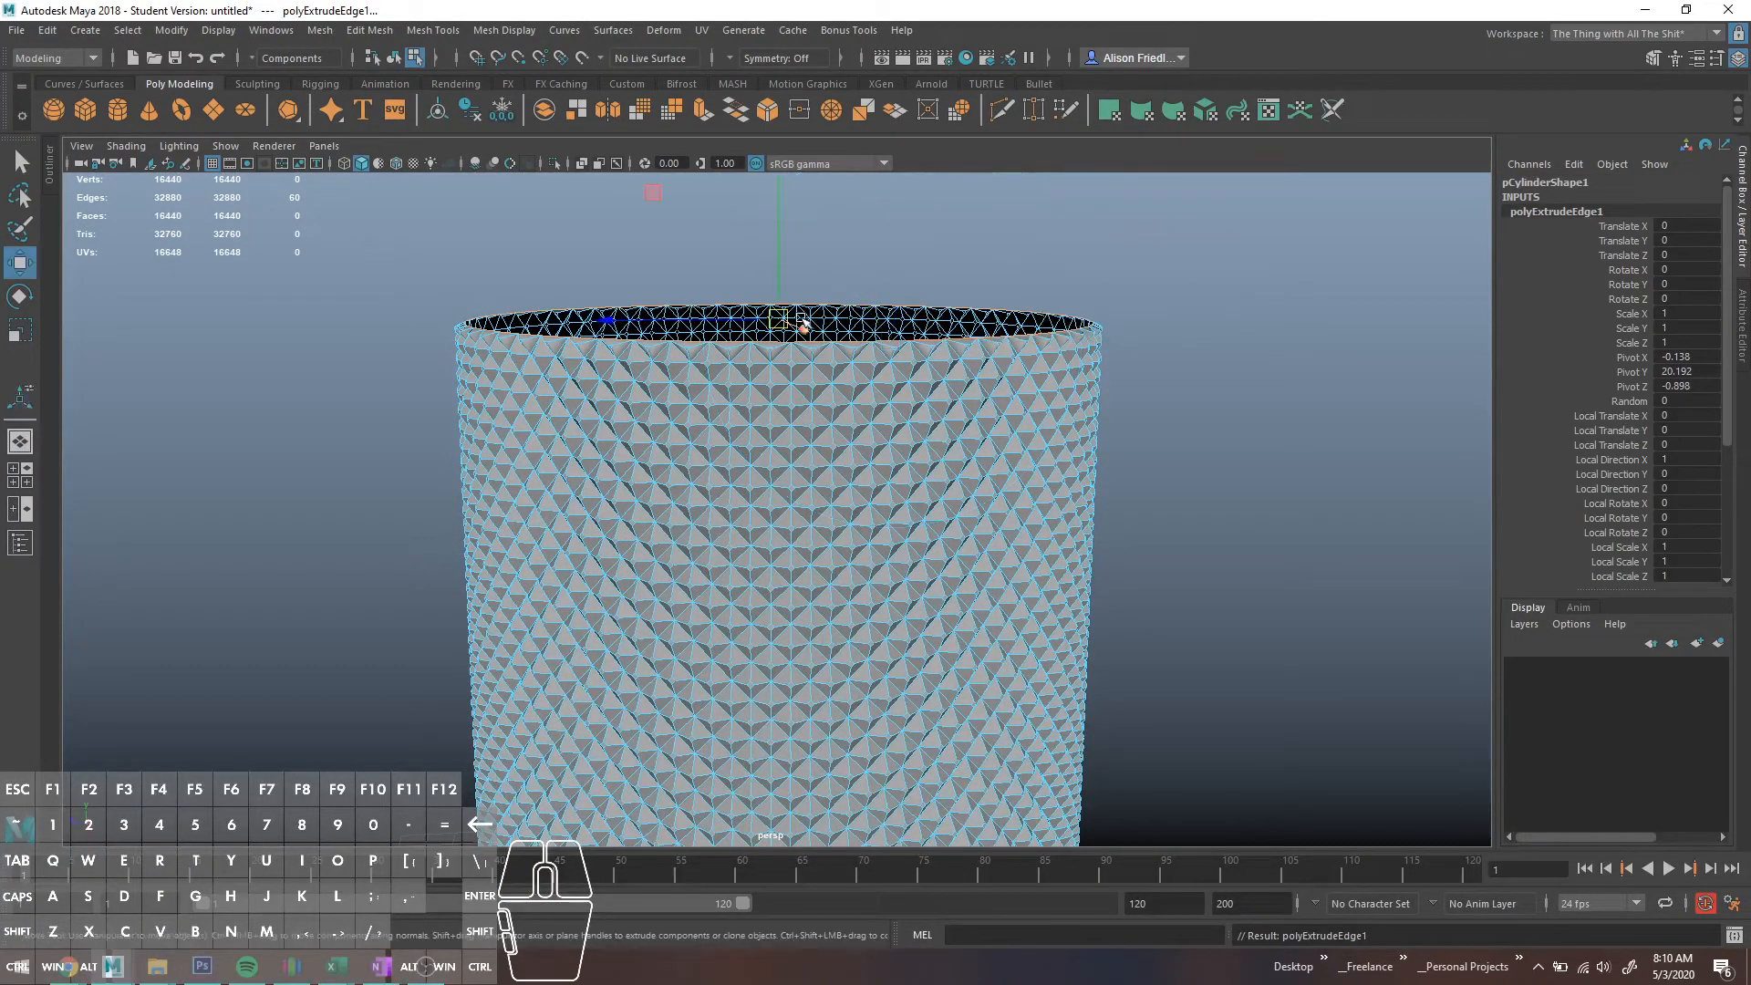
pyautogui.press('w')
pyautogui.moveTo(771, 306); pyautogui.dragTo(903, 359)
pyautogui.scroll(-5, 903, 358)
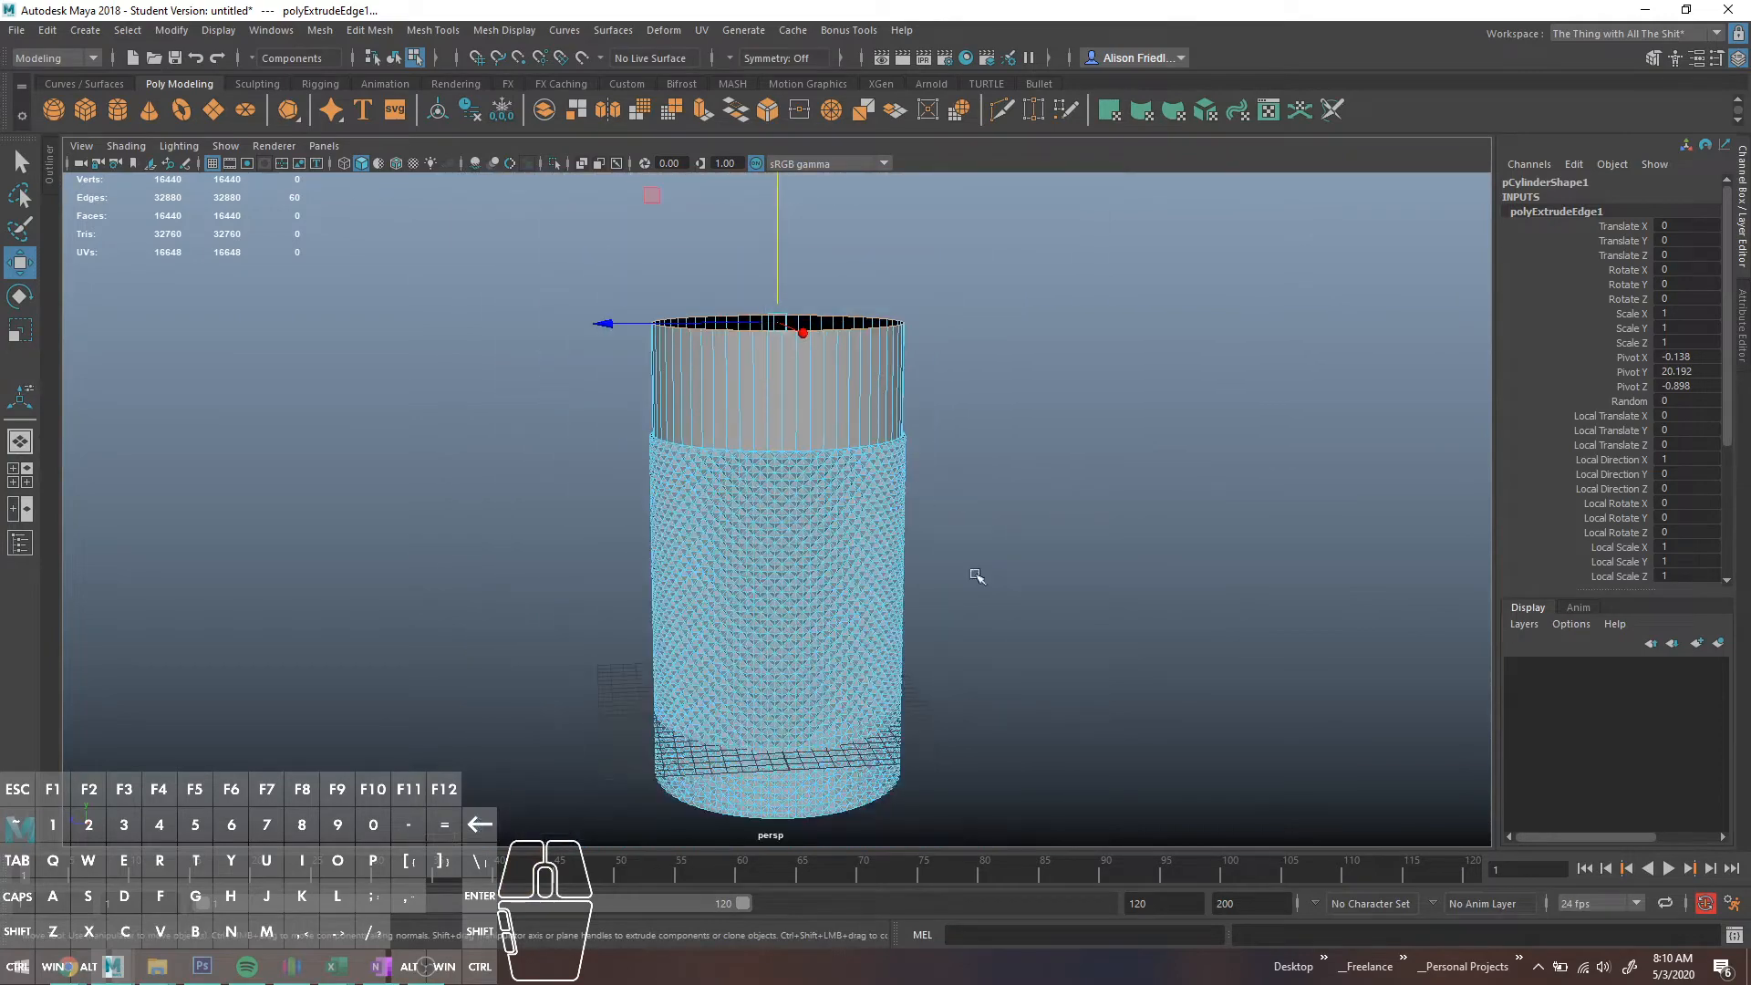
# - Select the border edge loop at the cylinder's lower rim, extrude it straight down into a plain section and deselect it
pyautogui.keyDown('alt'); pyautogui.moveTo(973, 575); pyautogui.dragTo(876, 628); pyautogui.keyUp('alt')
pyautogui.scroll(4, 876, 627)
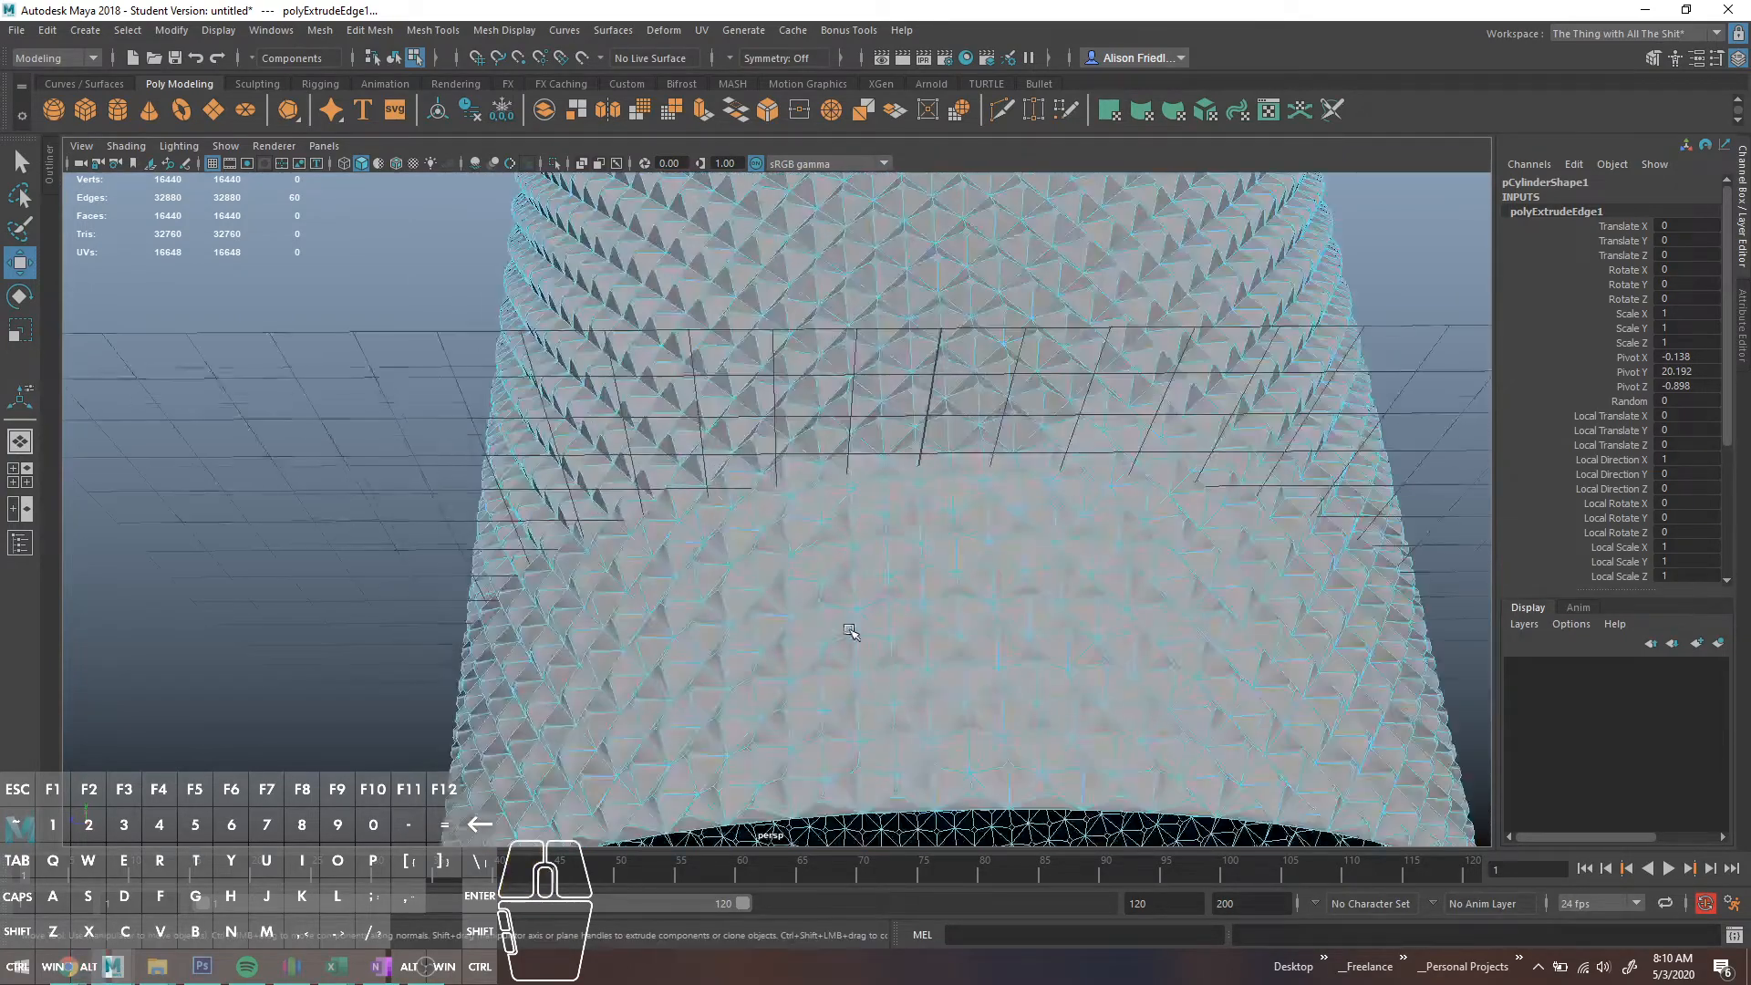
pyautogui.scroll(-2, 857, 566)
pyautogui.doubleClick(830, 488)
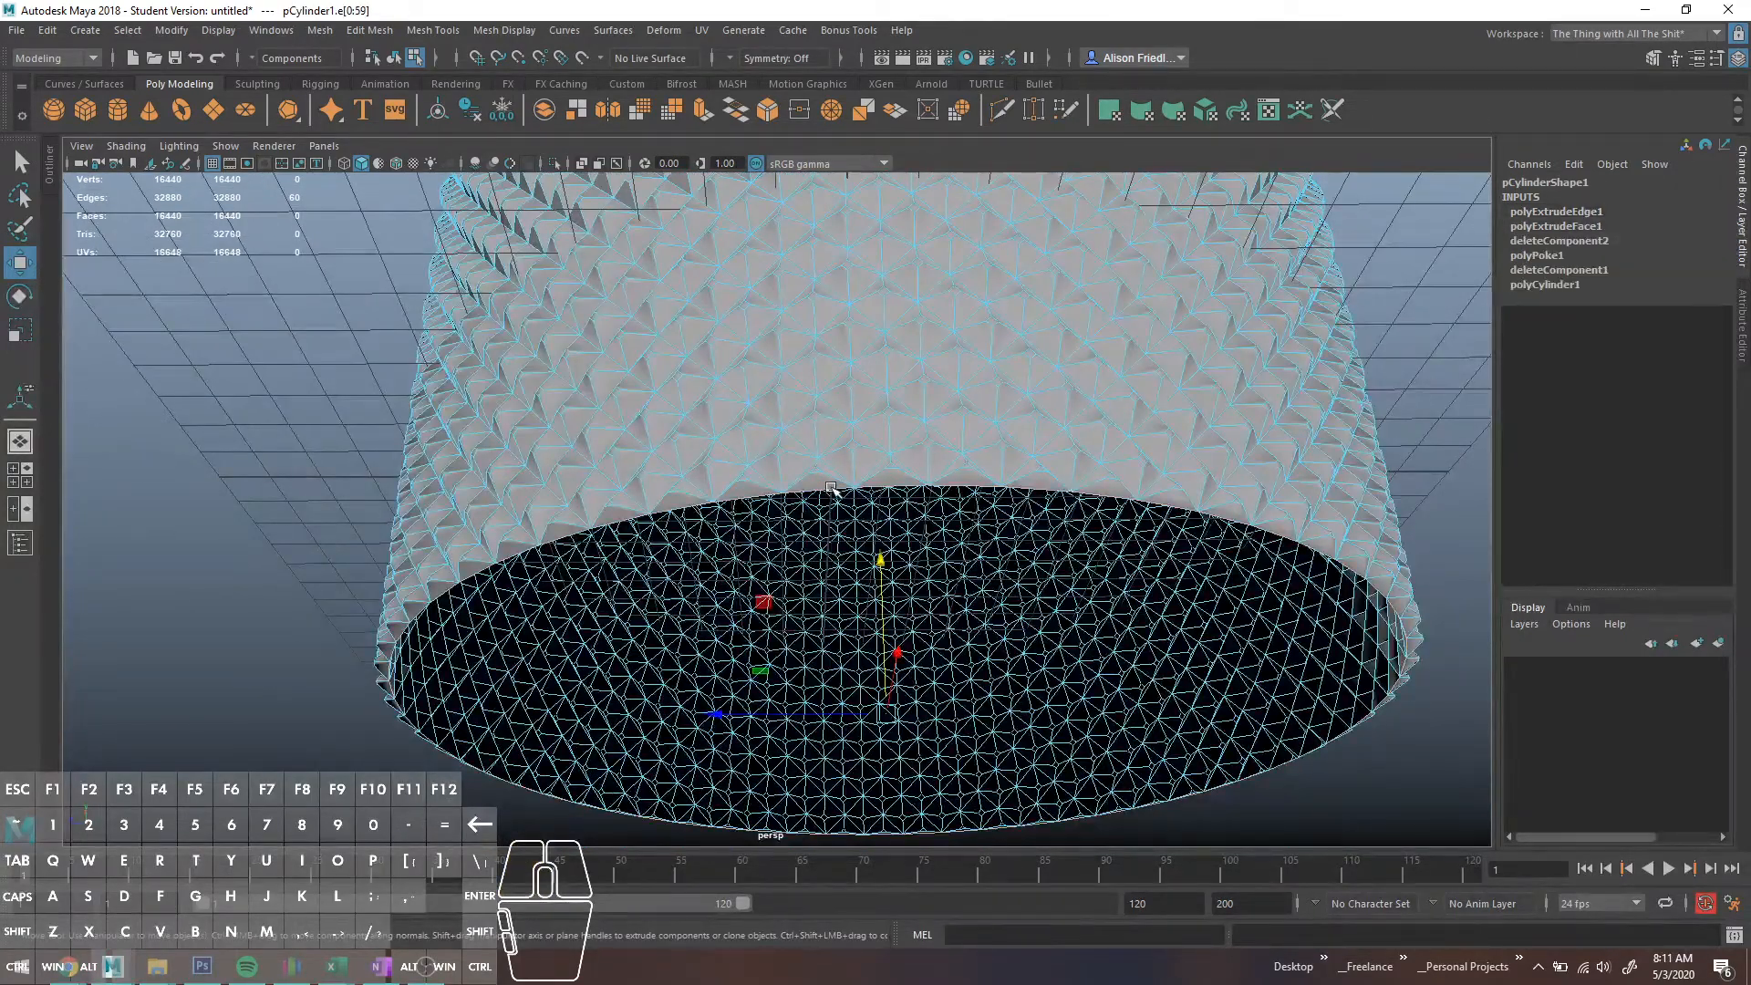
pyautogui.hotkey('ctrl', 'e')
pyautogui.press('w')
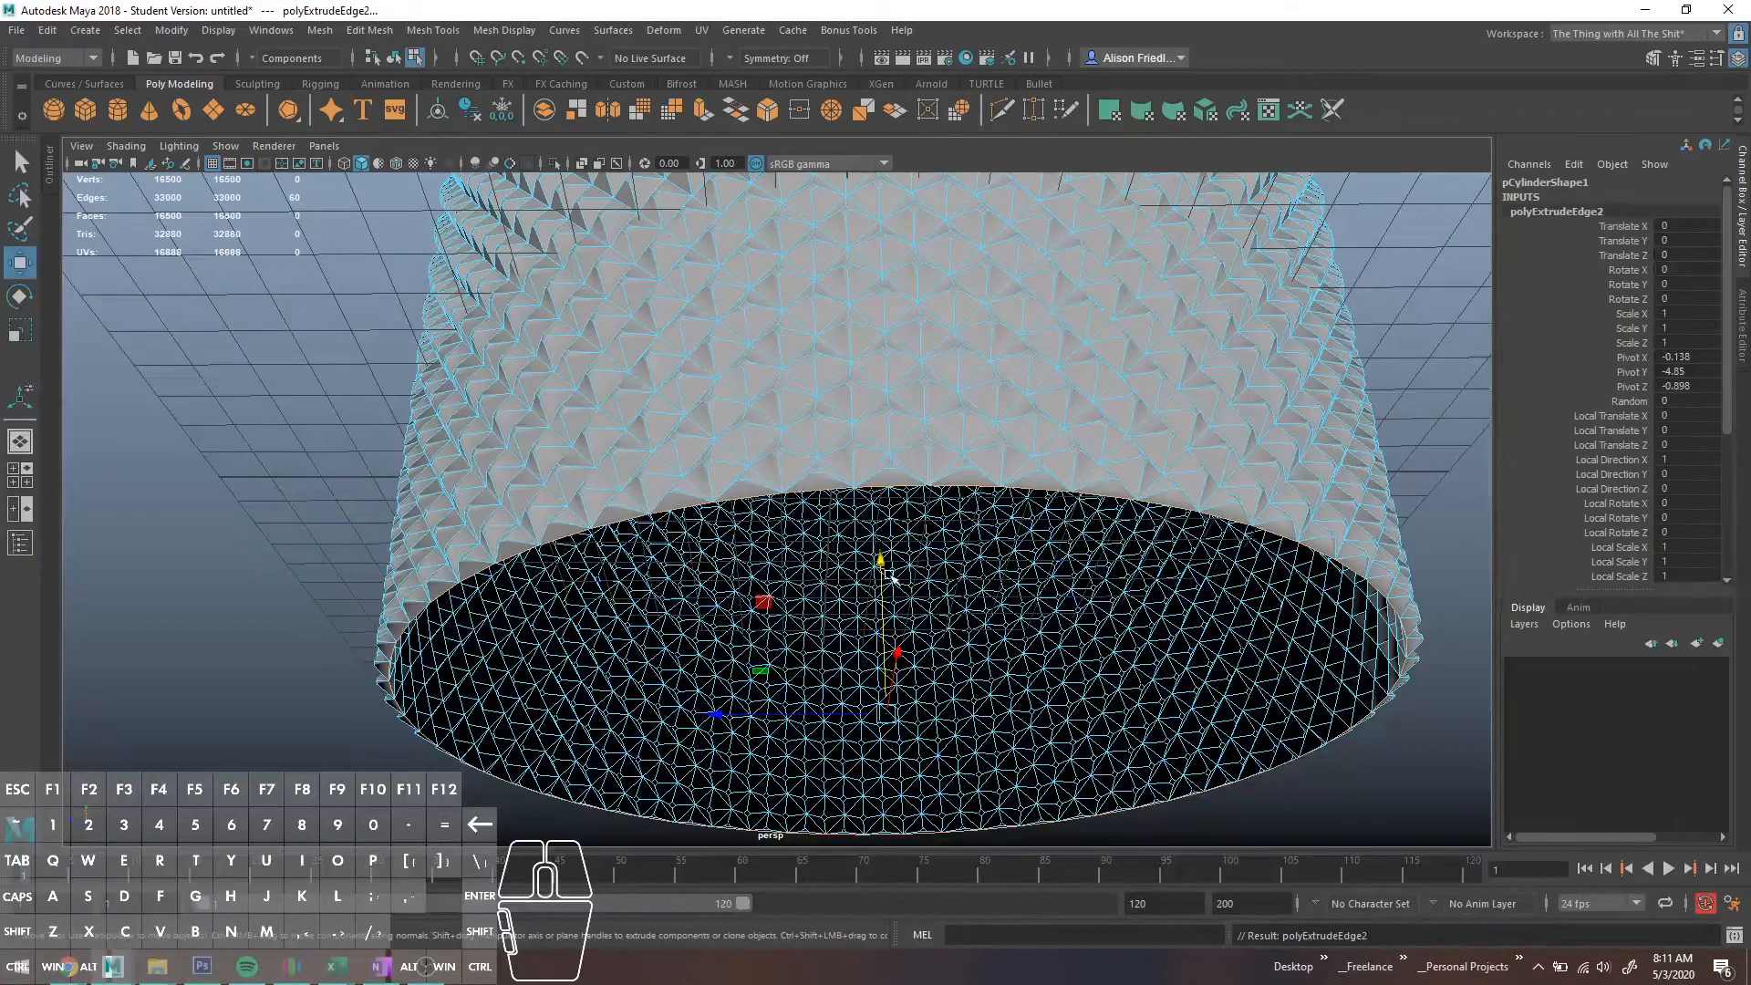
pyautogui.moveTo(889, 580); pyautogui.dragTo(1016, 383)
pyautogui.click(1016, 383)
# - Examine the knurled band between the plain sections, first in component mode and then in object mode, near and far
pyautogui.scroll(6, 940, 400)
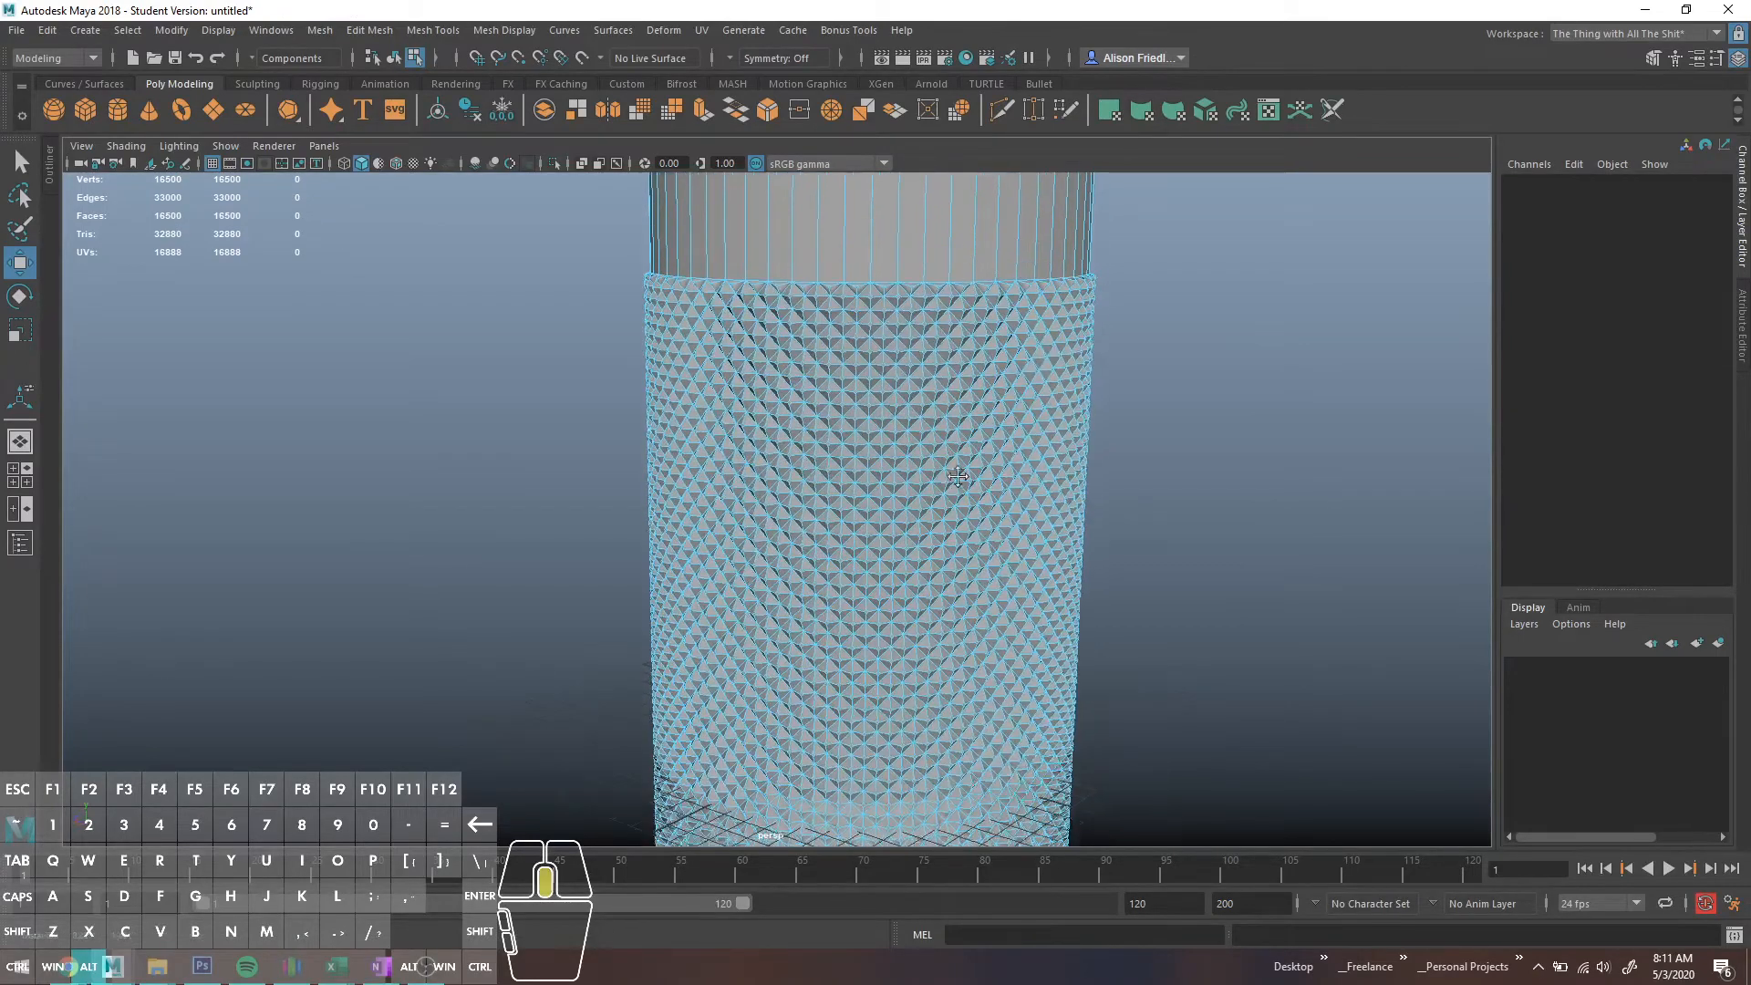
pyautogui.scroll(-4, 958, 476)
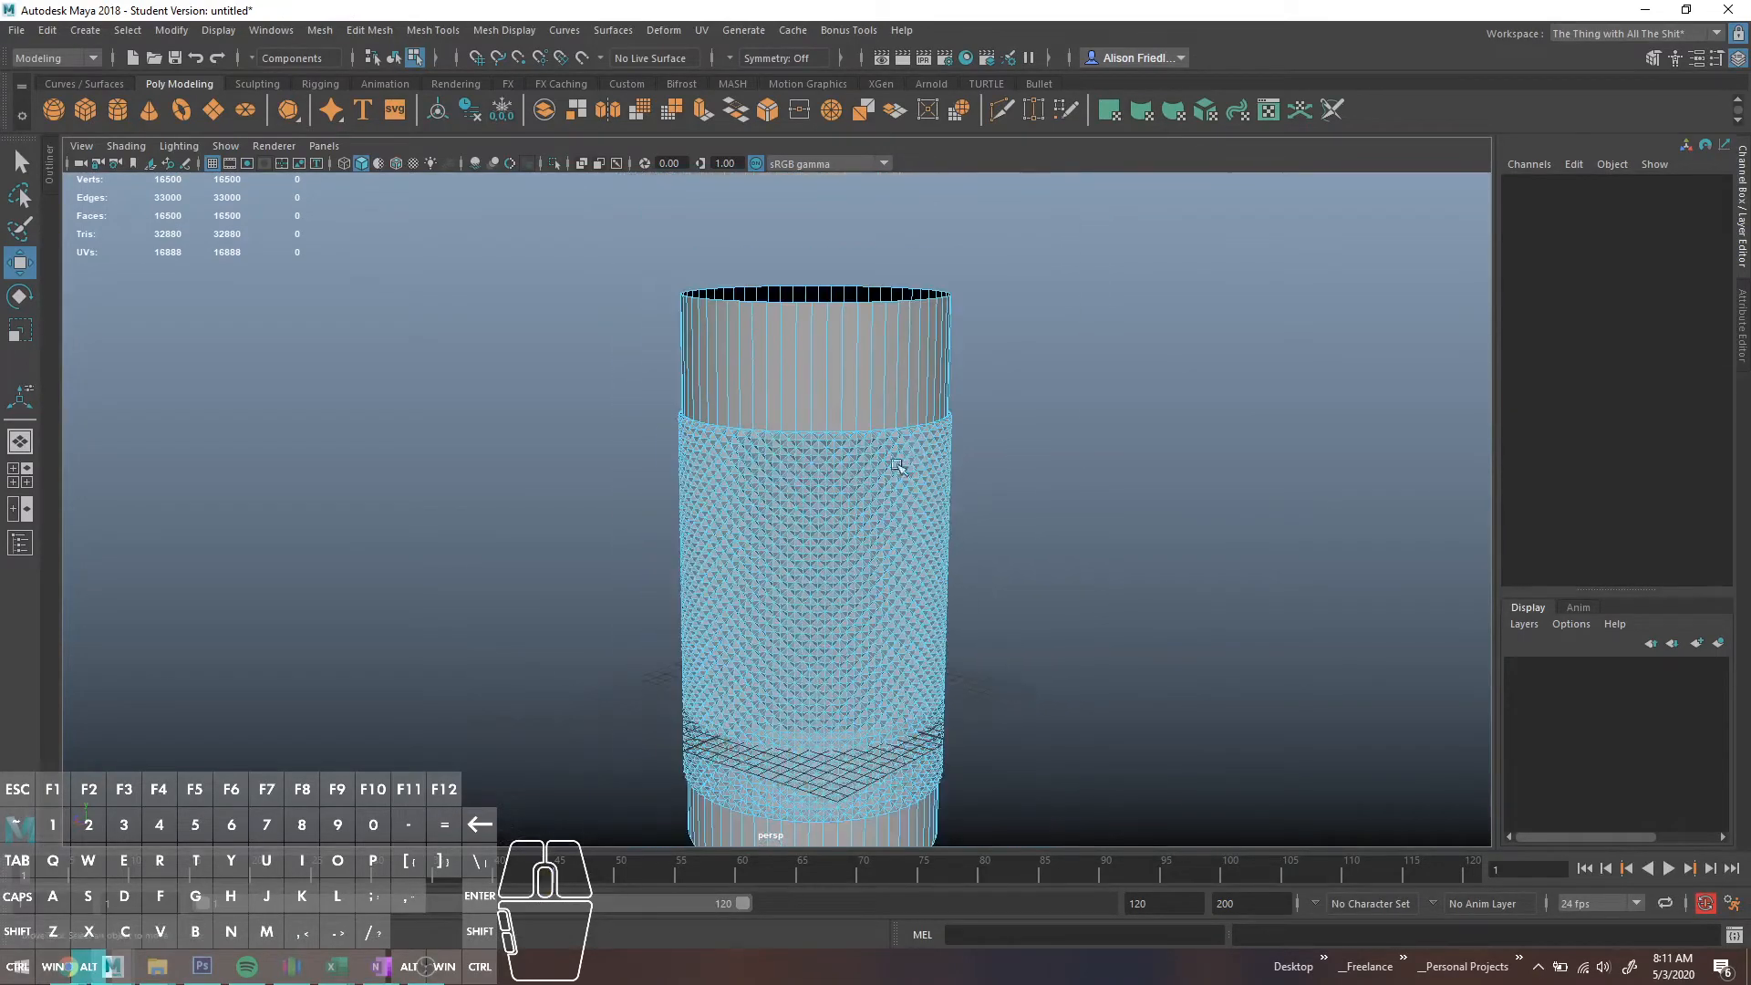
pyautogui.scroll(1, 852, 437)
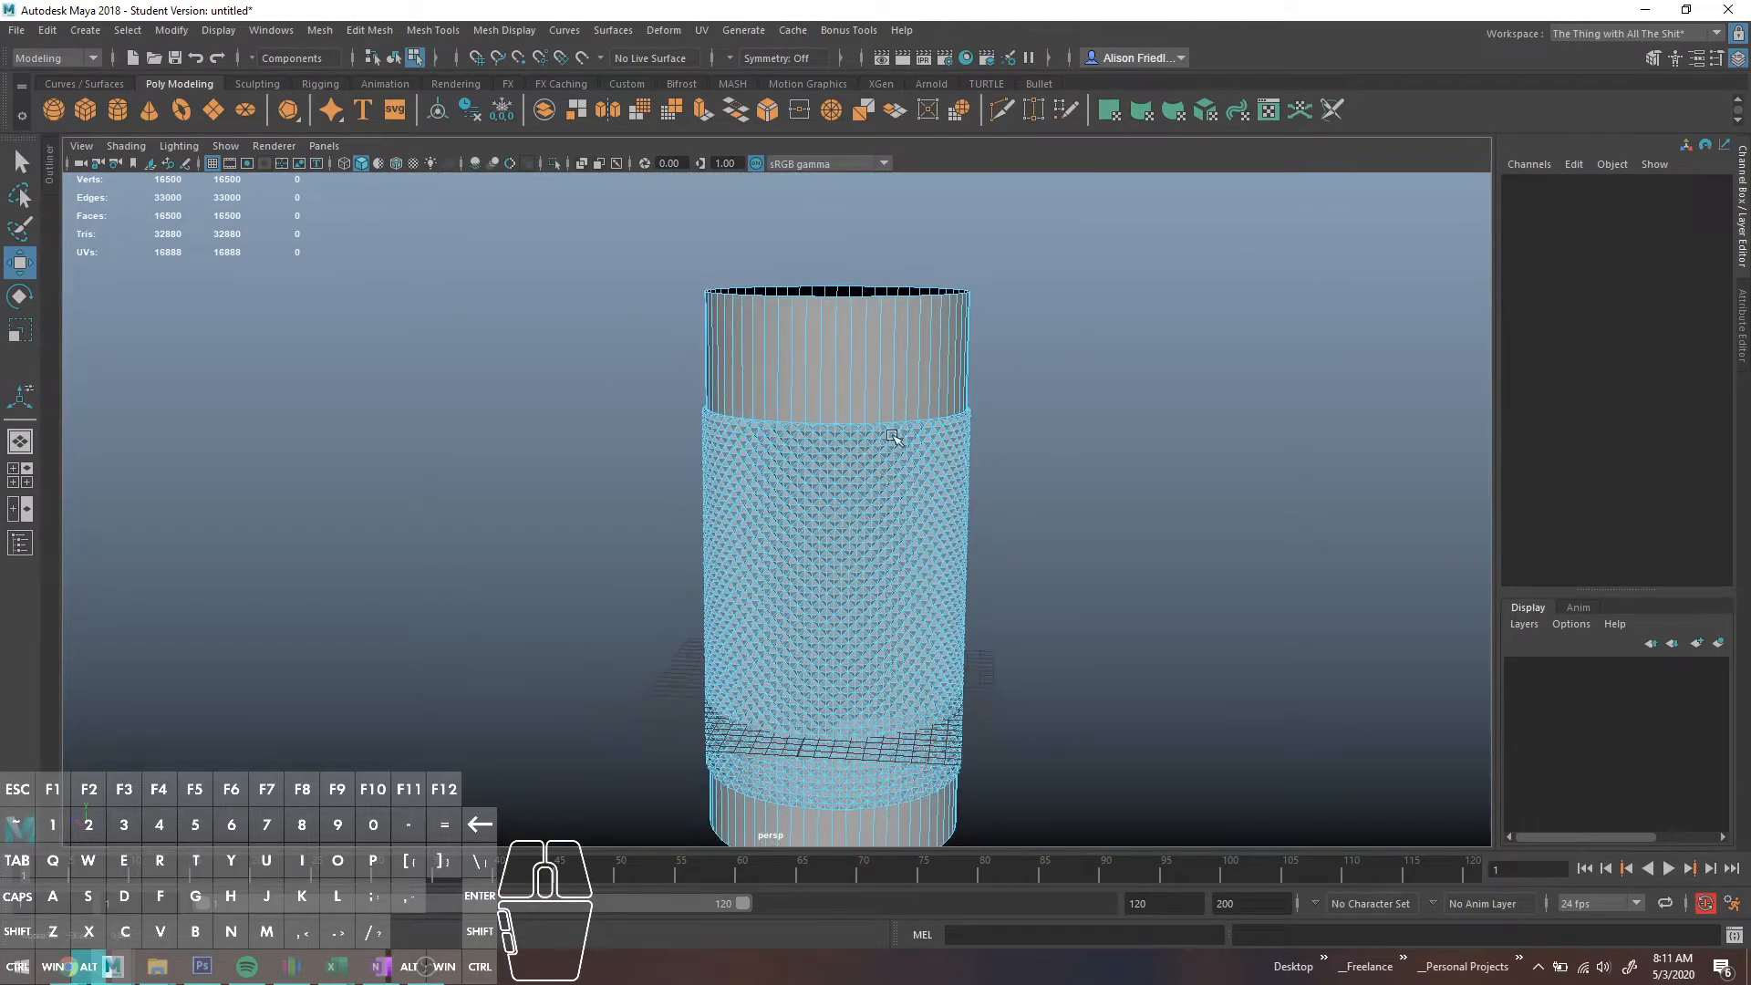
pyautogui.scroll(3, 882, 421)
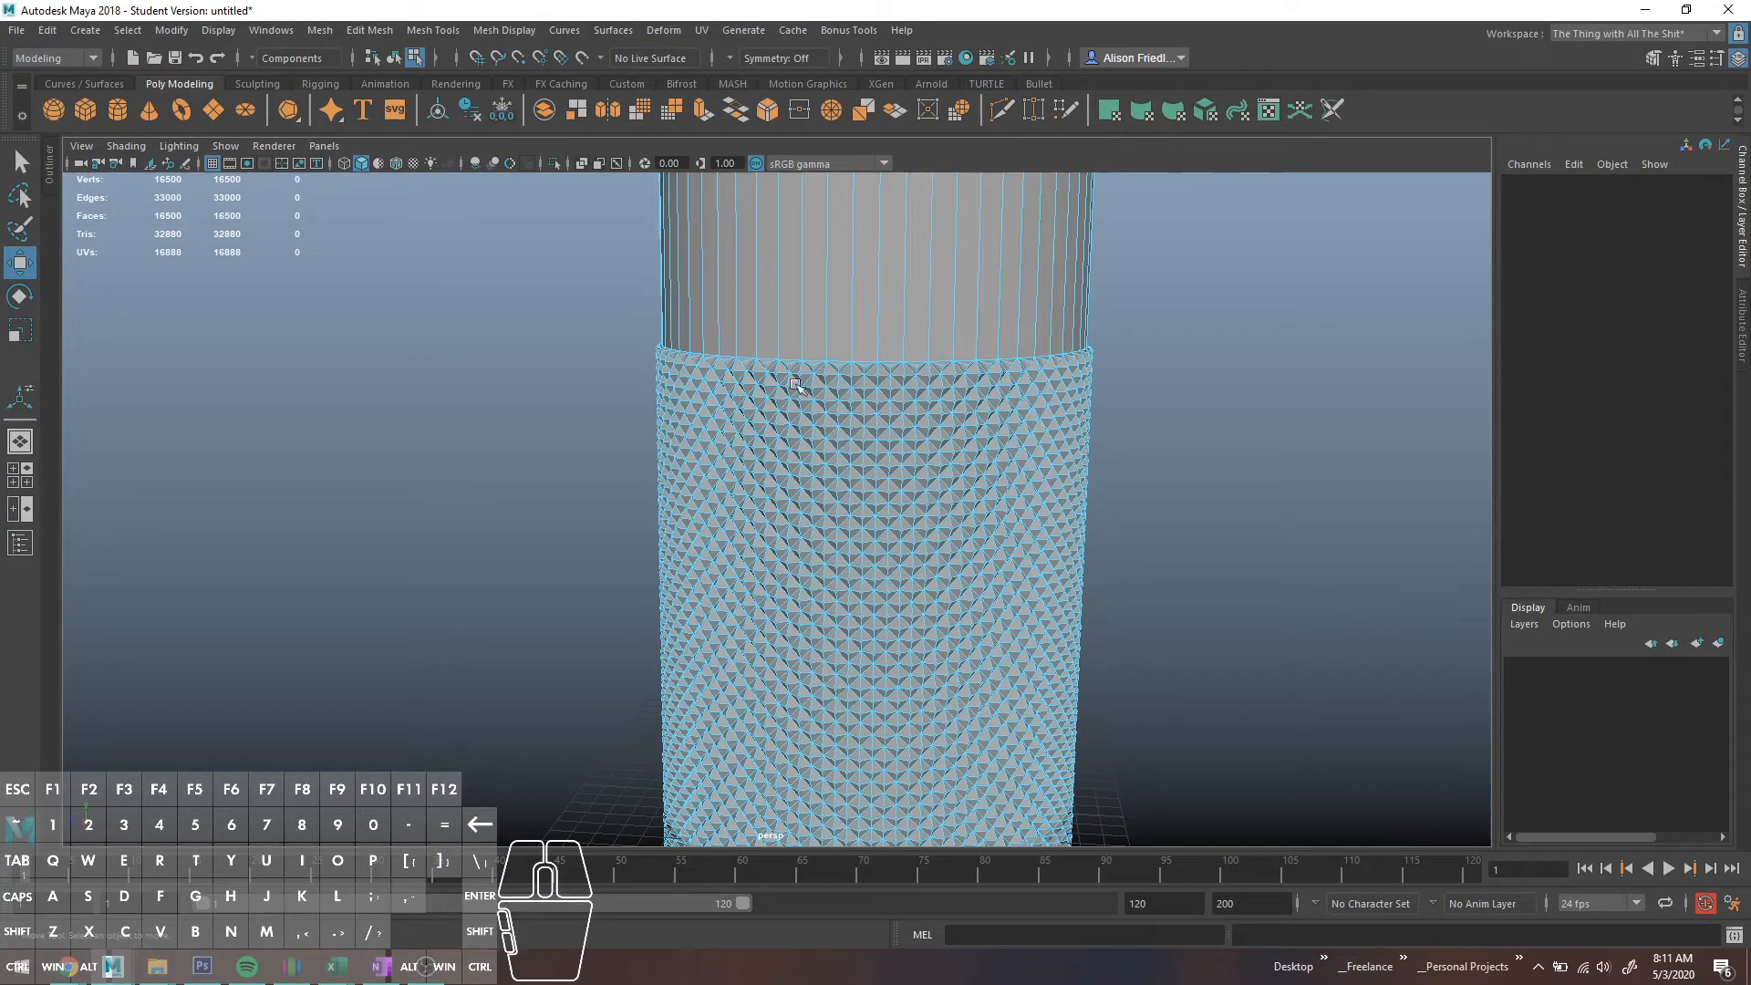
pyautogui.moveTo(899, 395); pyautogui.dragTo(816, 383, button='right')
pyautogui.click(1120, 383)
pyautogui.keyDown('alt'); pyautogui.moveTo(1115, 391); pyautogui.dragTo(608, 353); pyautogui.keyUp('alt')
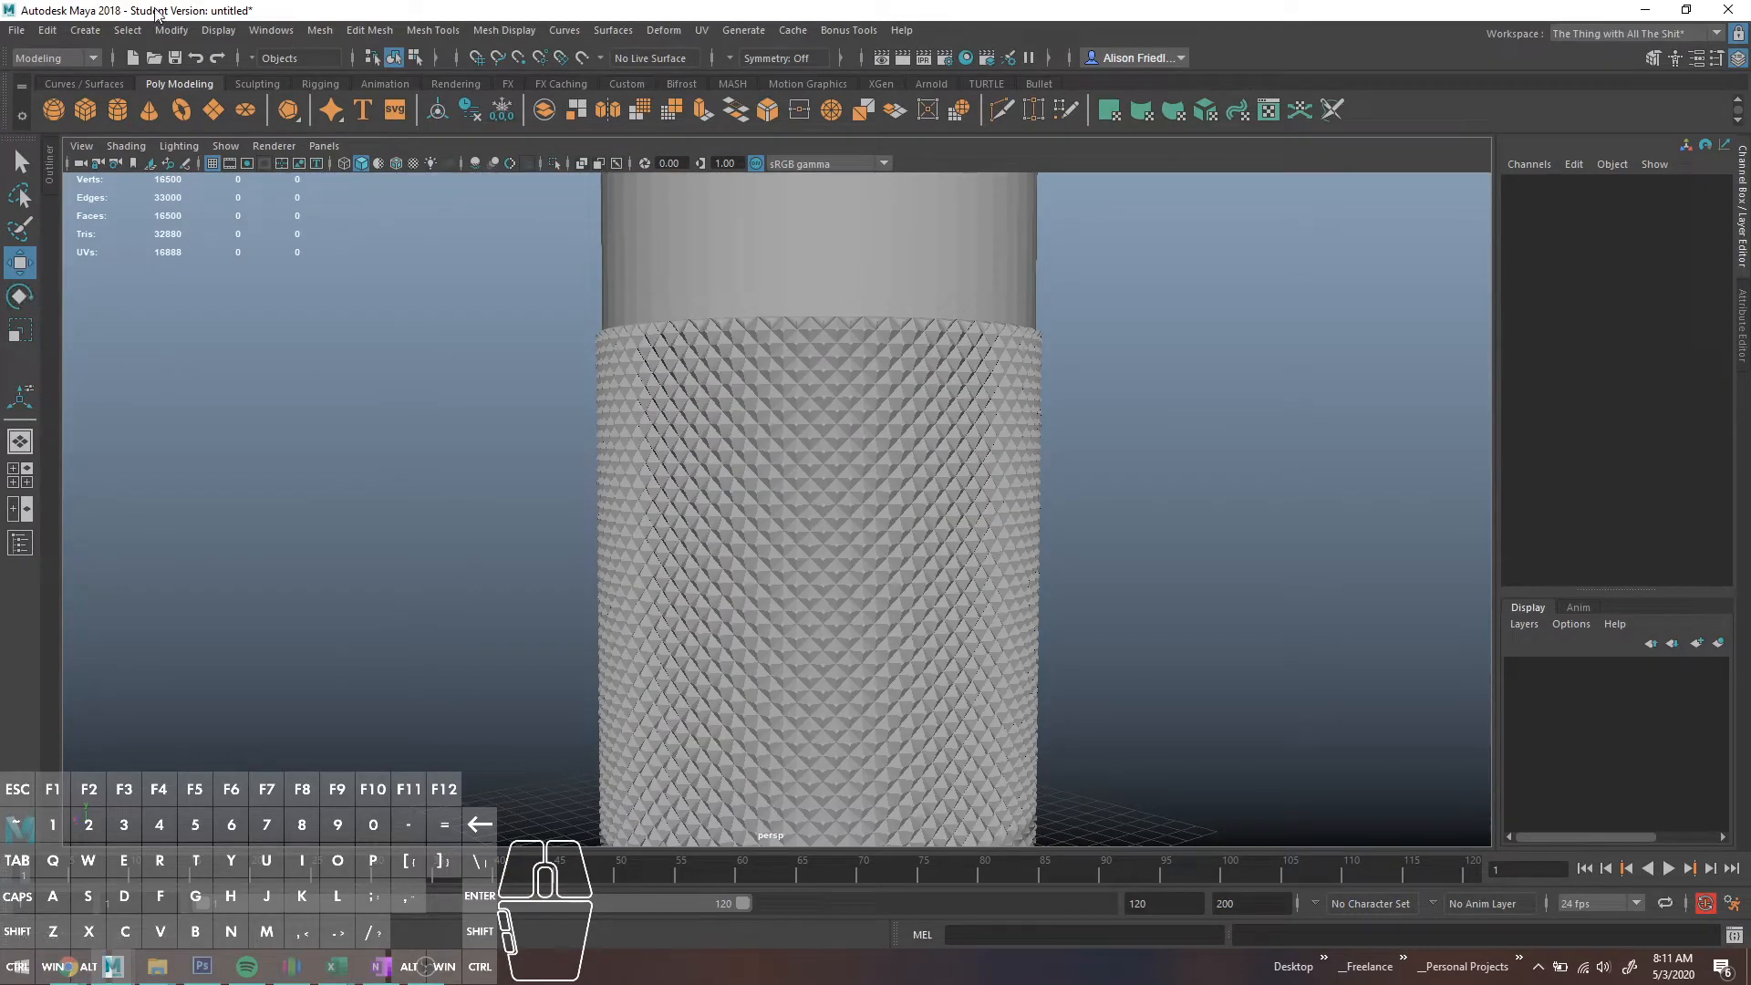
pyautogui.scroll(5, 900, 444)
pyautogui.scroll(-5, 891, 441)
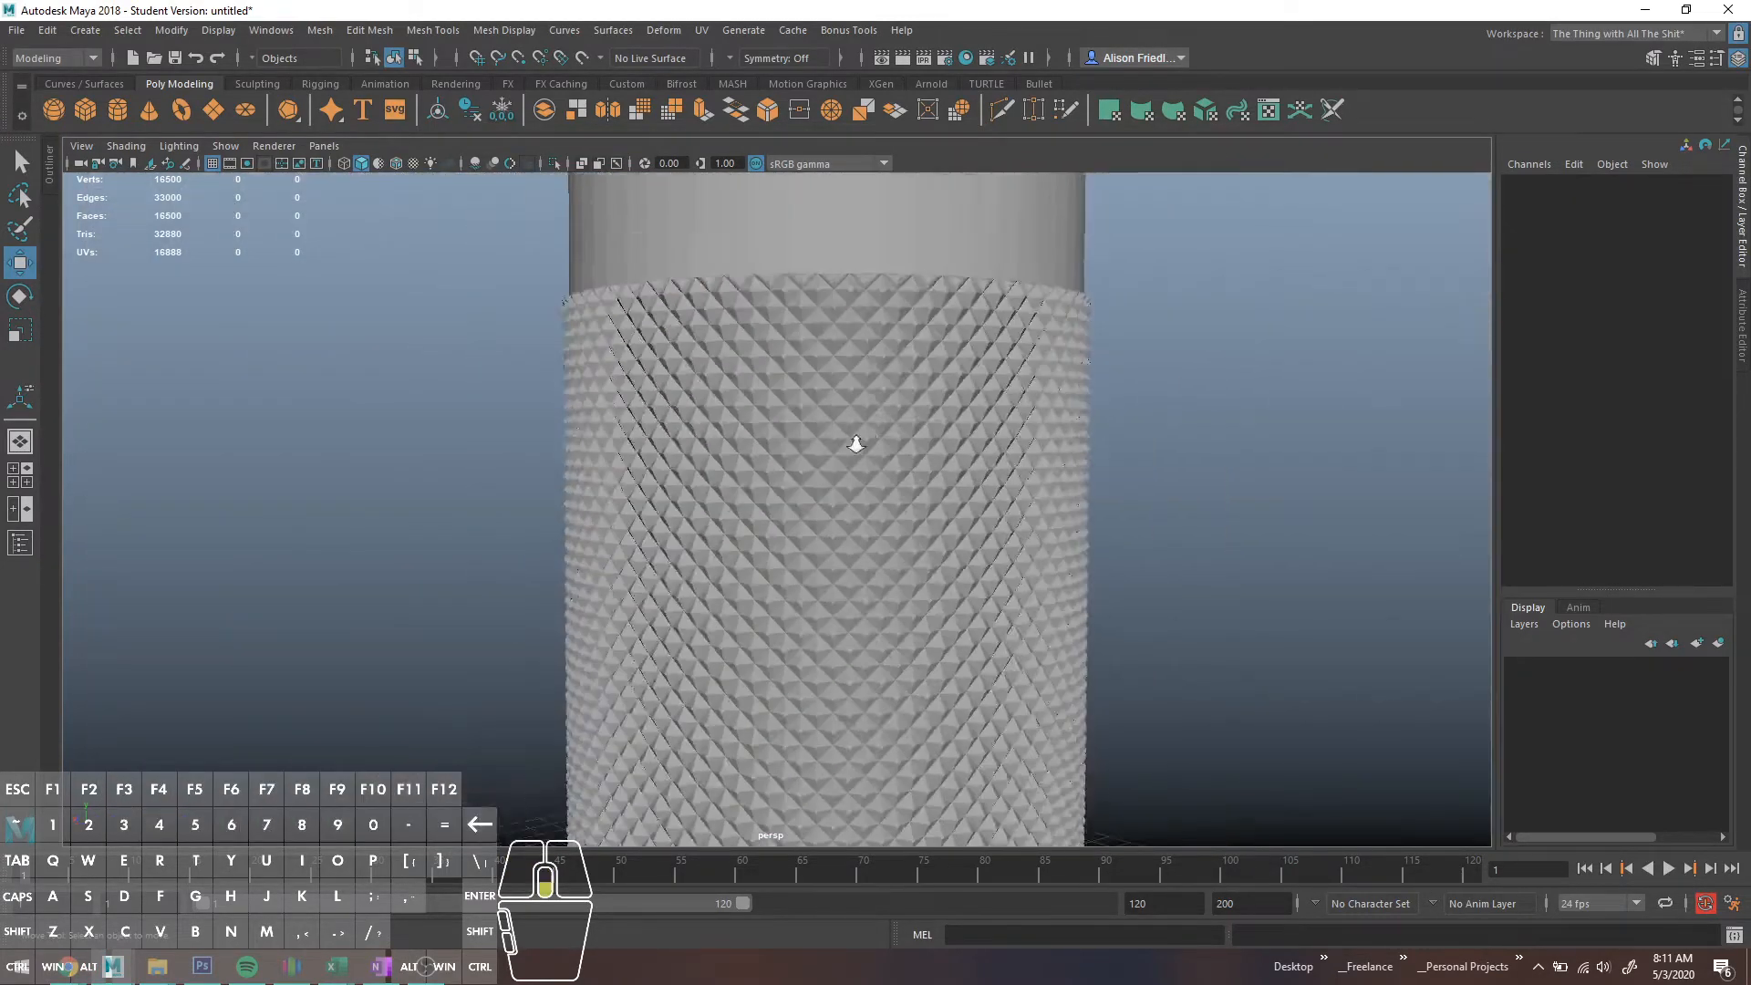
pyautogui.scroll(5, 807, 451)
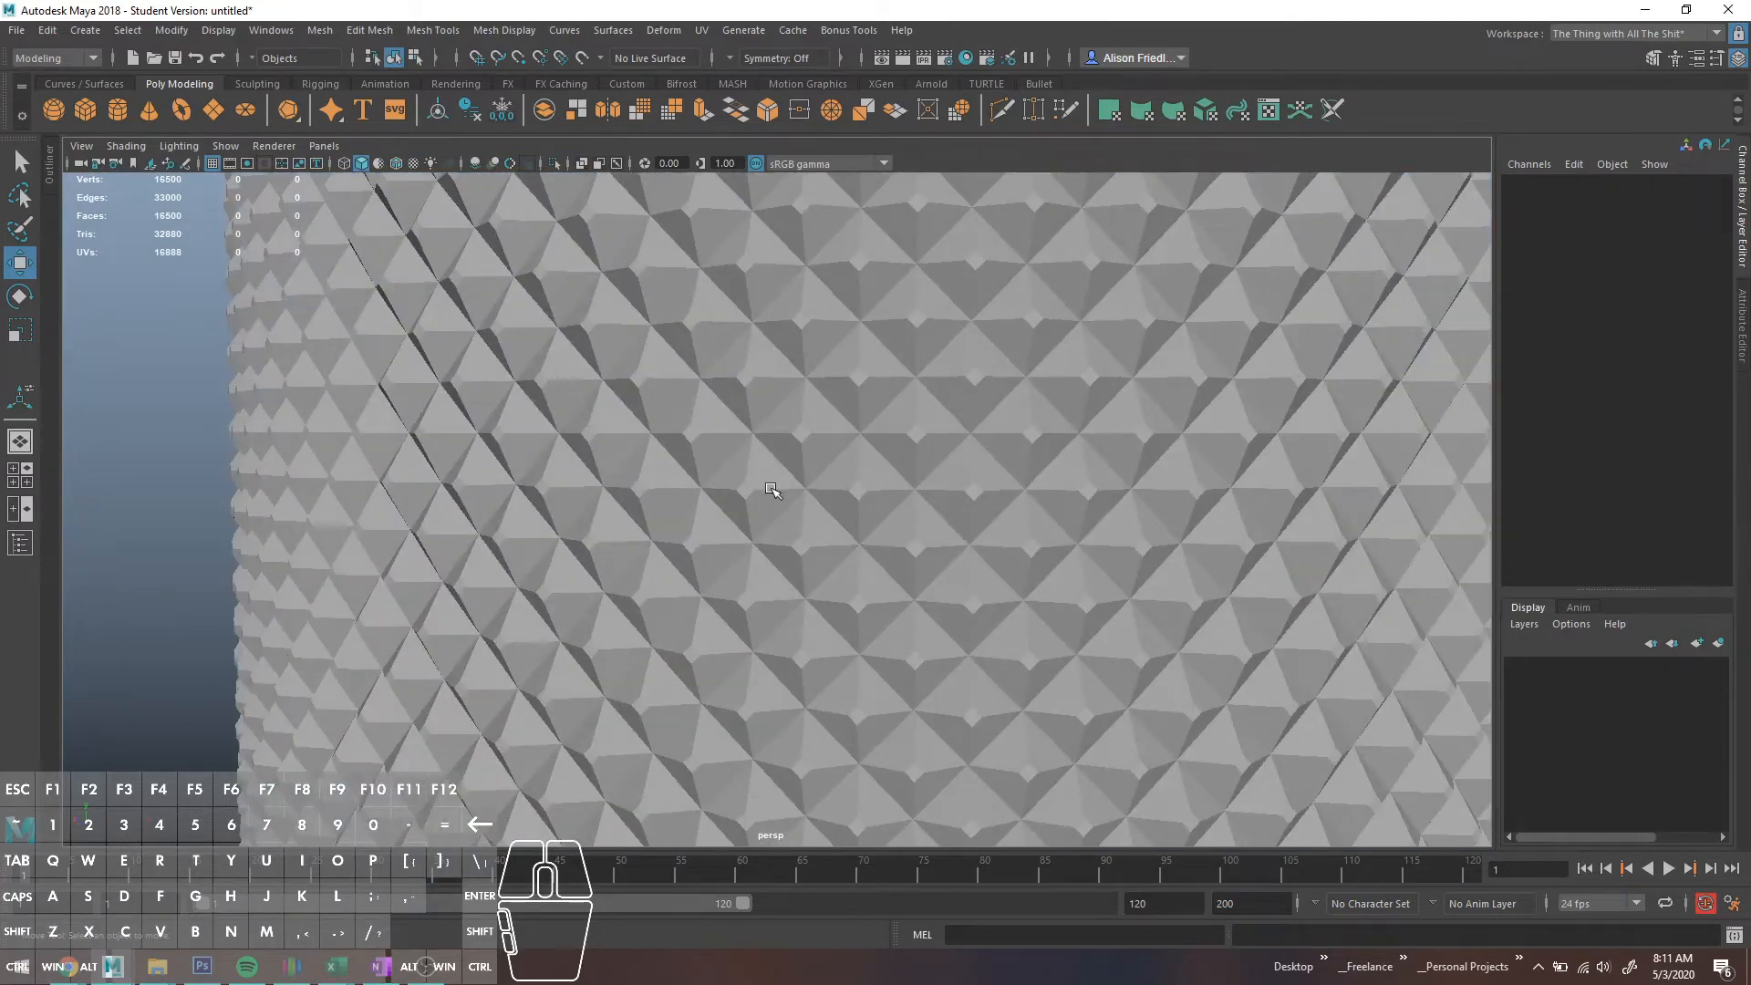
pyautogui.scroll(-5, 771, 491)
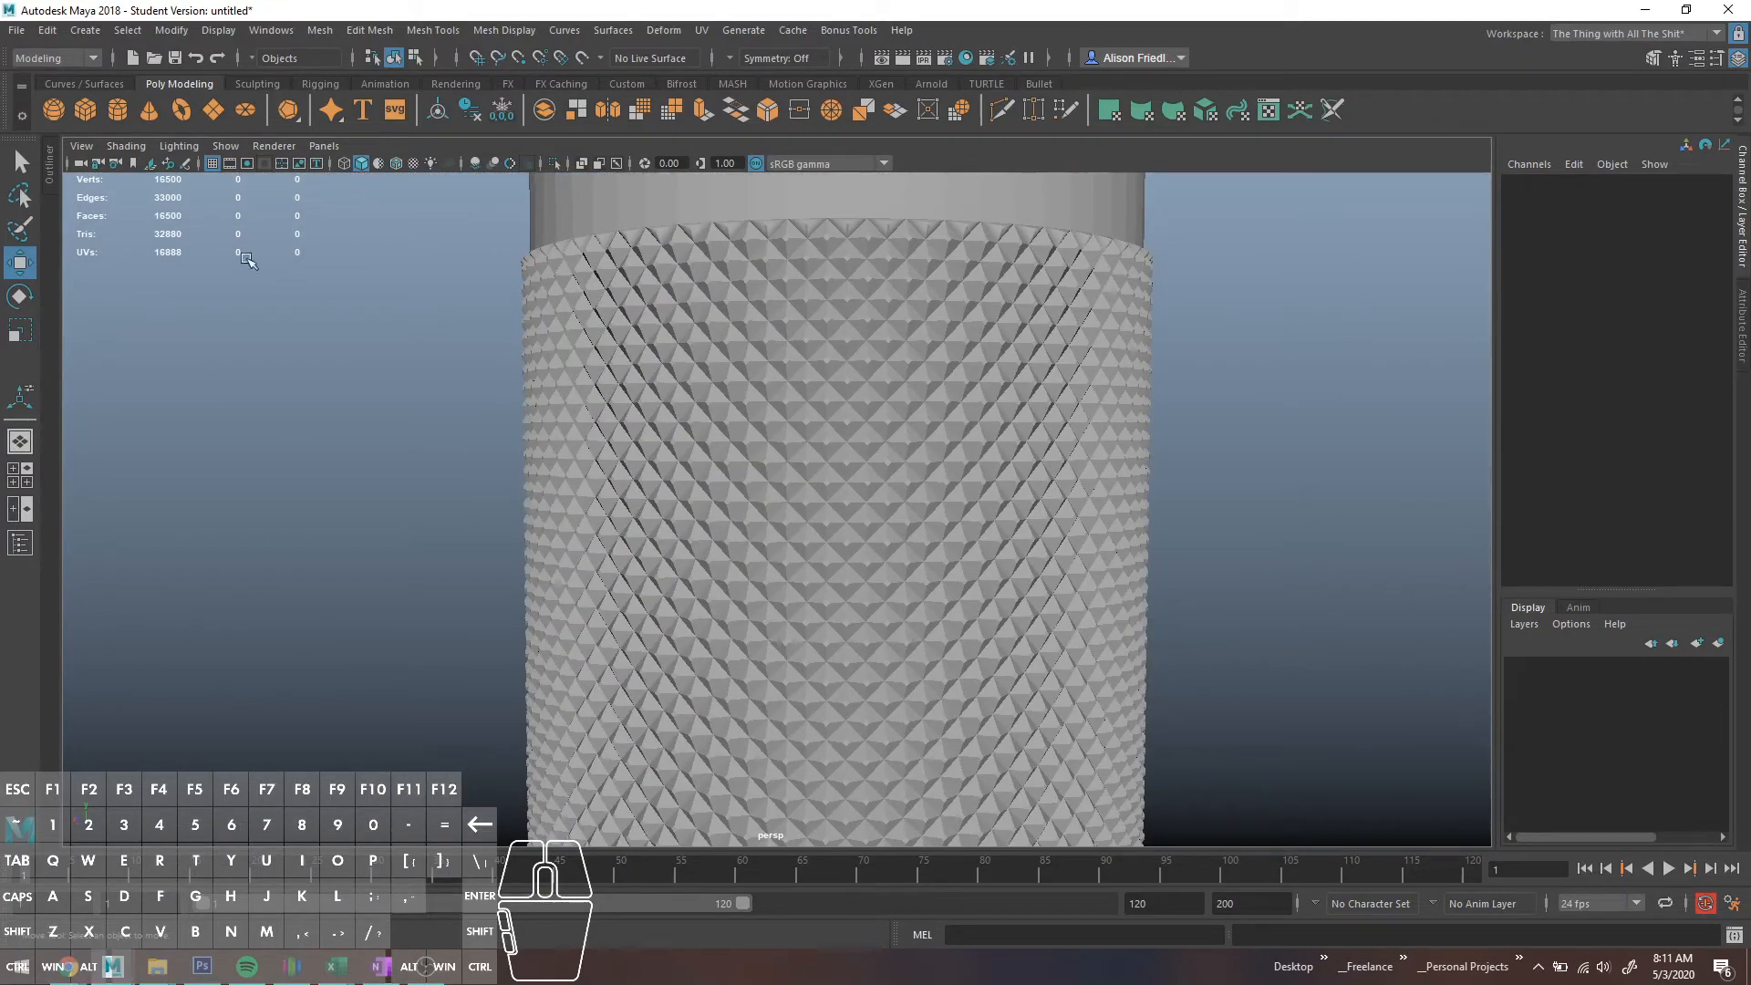
# - Reselect the pyramid tip faces using the knurling_faces quick select set
pyautogui.moveTo(127, 30); pyautogui.dragTo(398, 259)
pyautogui.scroll(5, 901, 409)
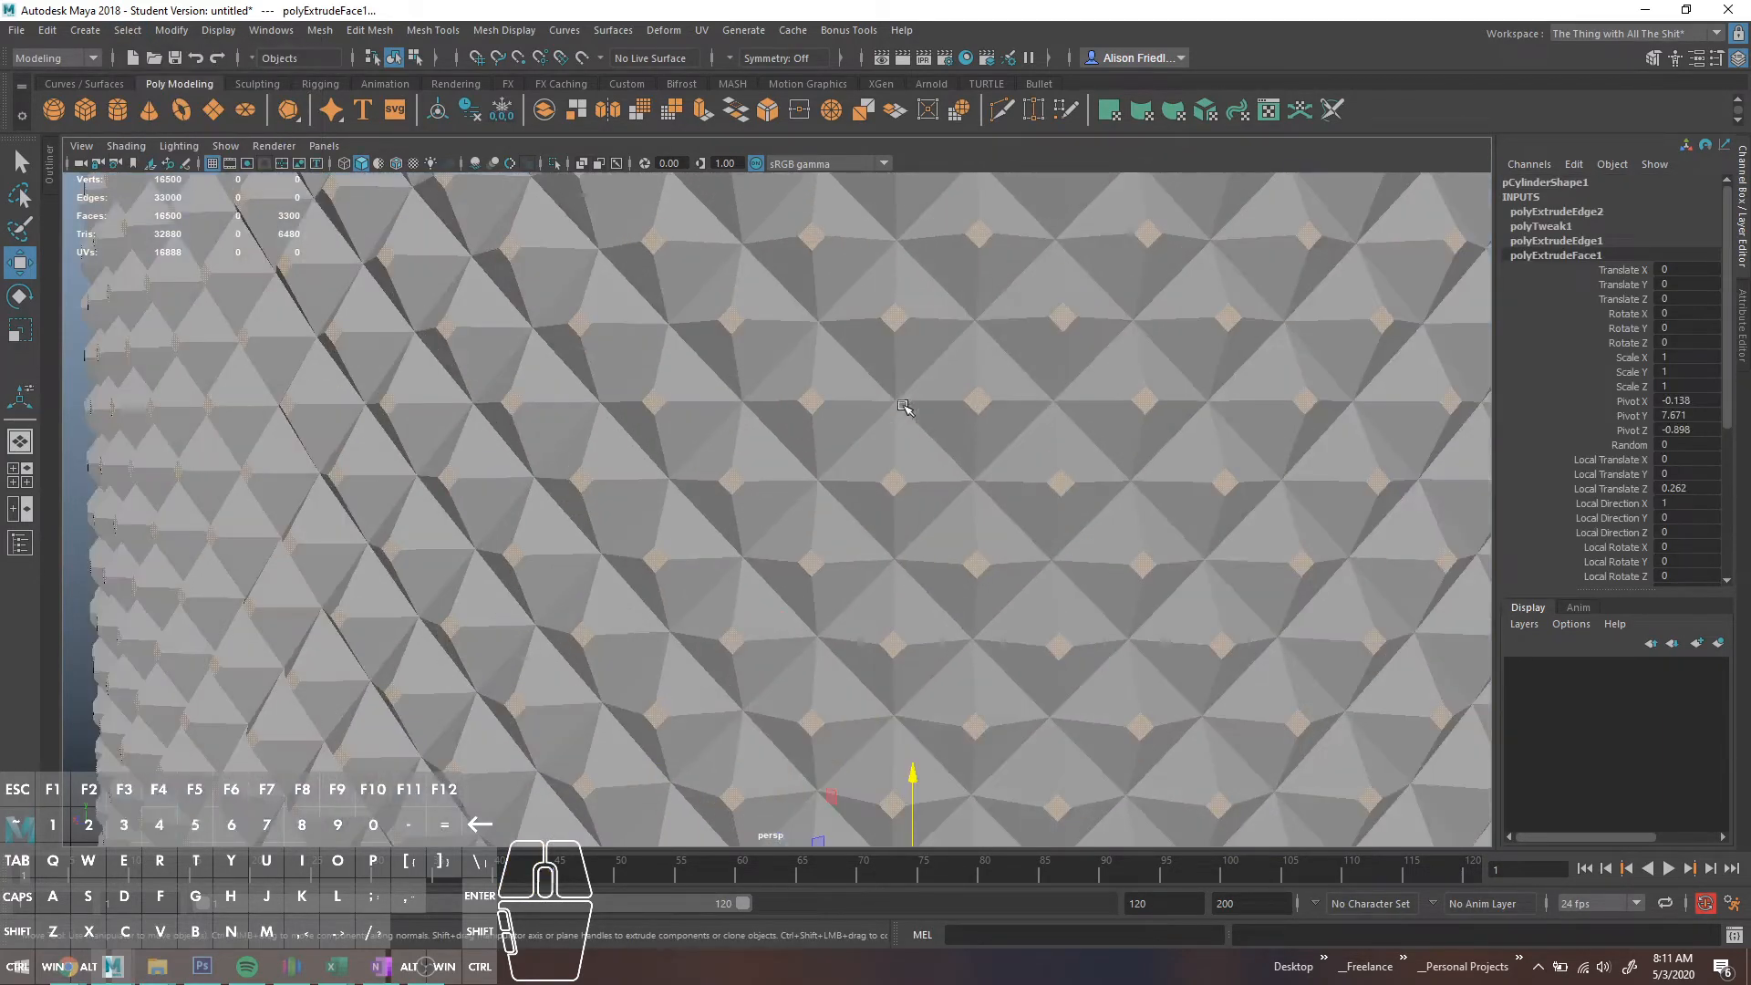
# - Try to scale the selected tip faces uniformly about their shared pivot, and undo the scaling
pyautogui.press('4')
pyautogui.press('5')
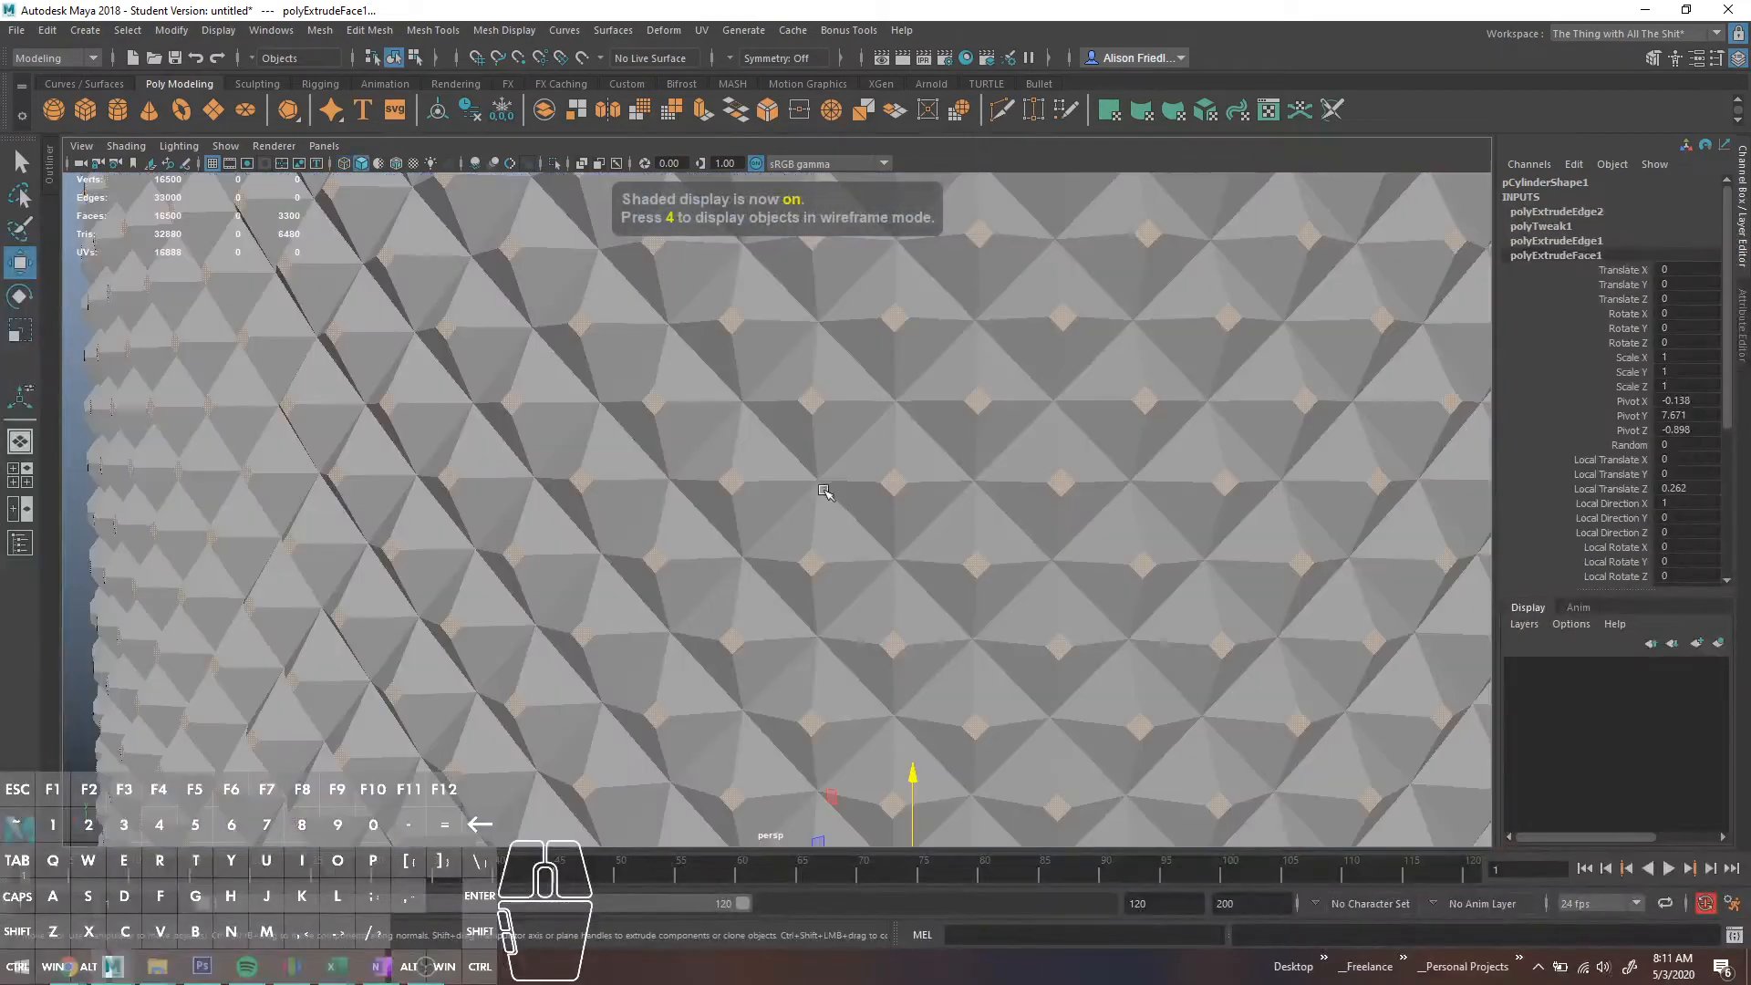
pyautogui.scroll(-5, 827, 530)
pyautogui.press('r')
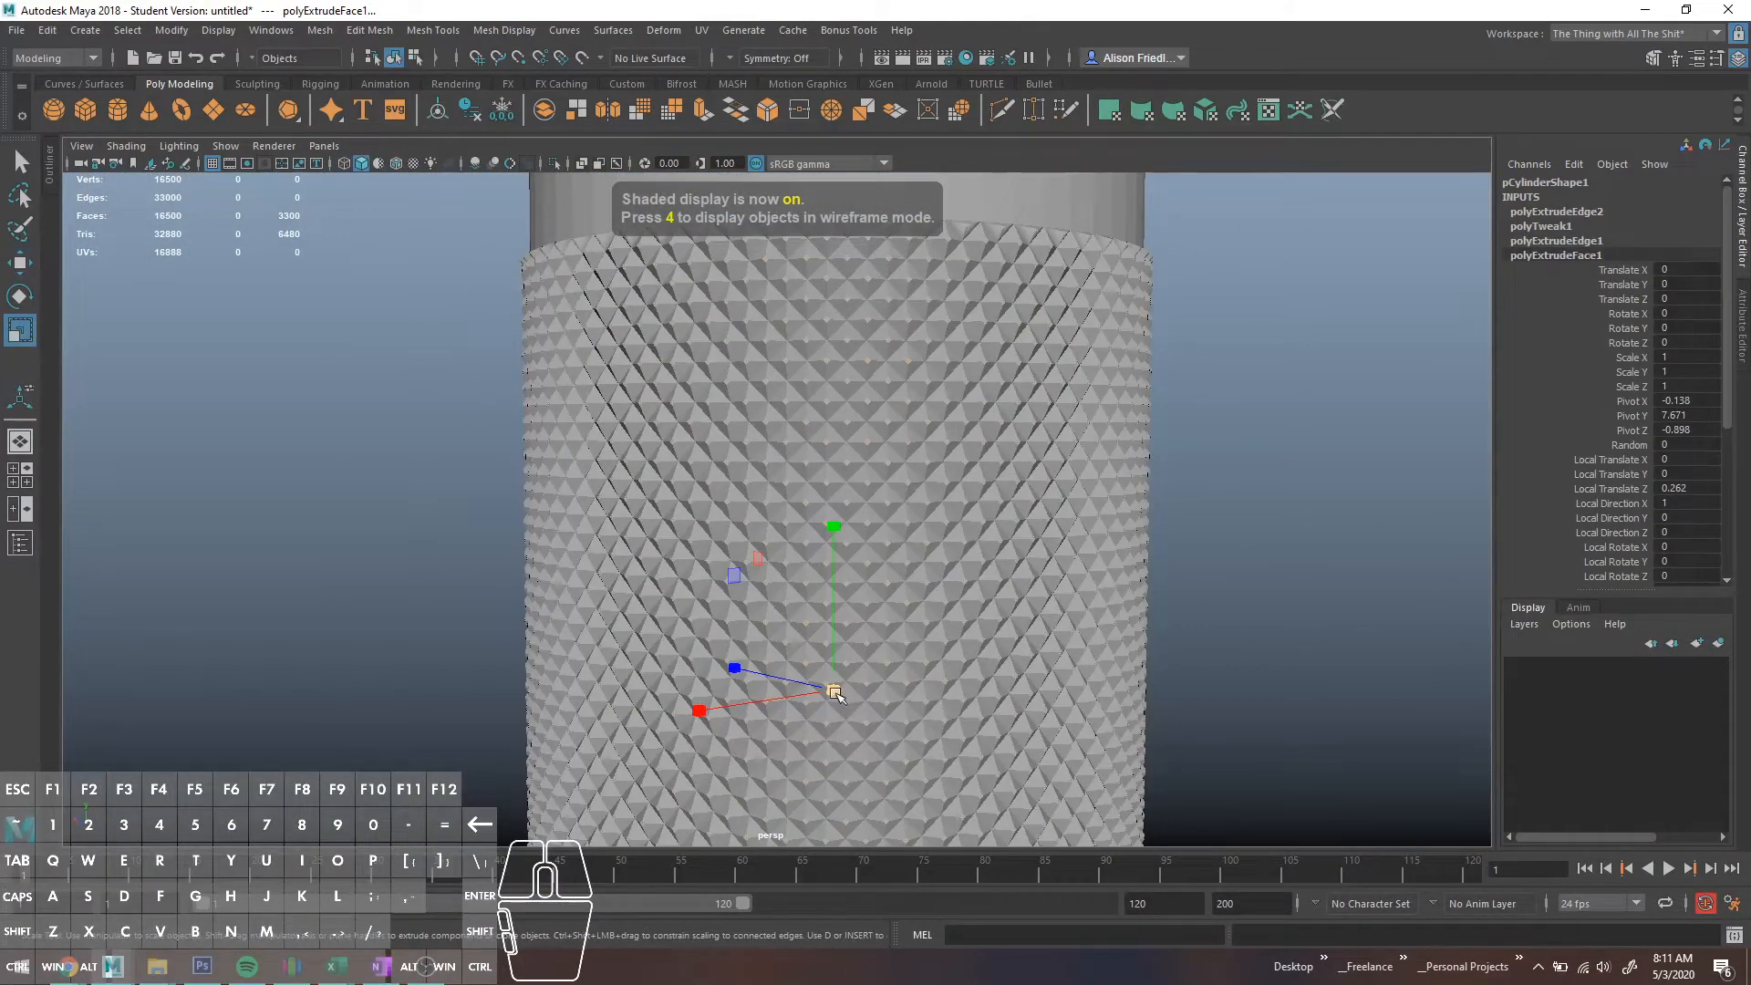
pyautogui.moveTo(835, 693)
pyautogui.mouseDown()
pyautogui.moveTo(825, 707)
pyautogui.moveTo(849, 703)
pyautogui.mouseUp()
pyautogui.hotkey('ctrl', 'z')
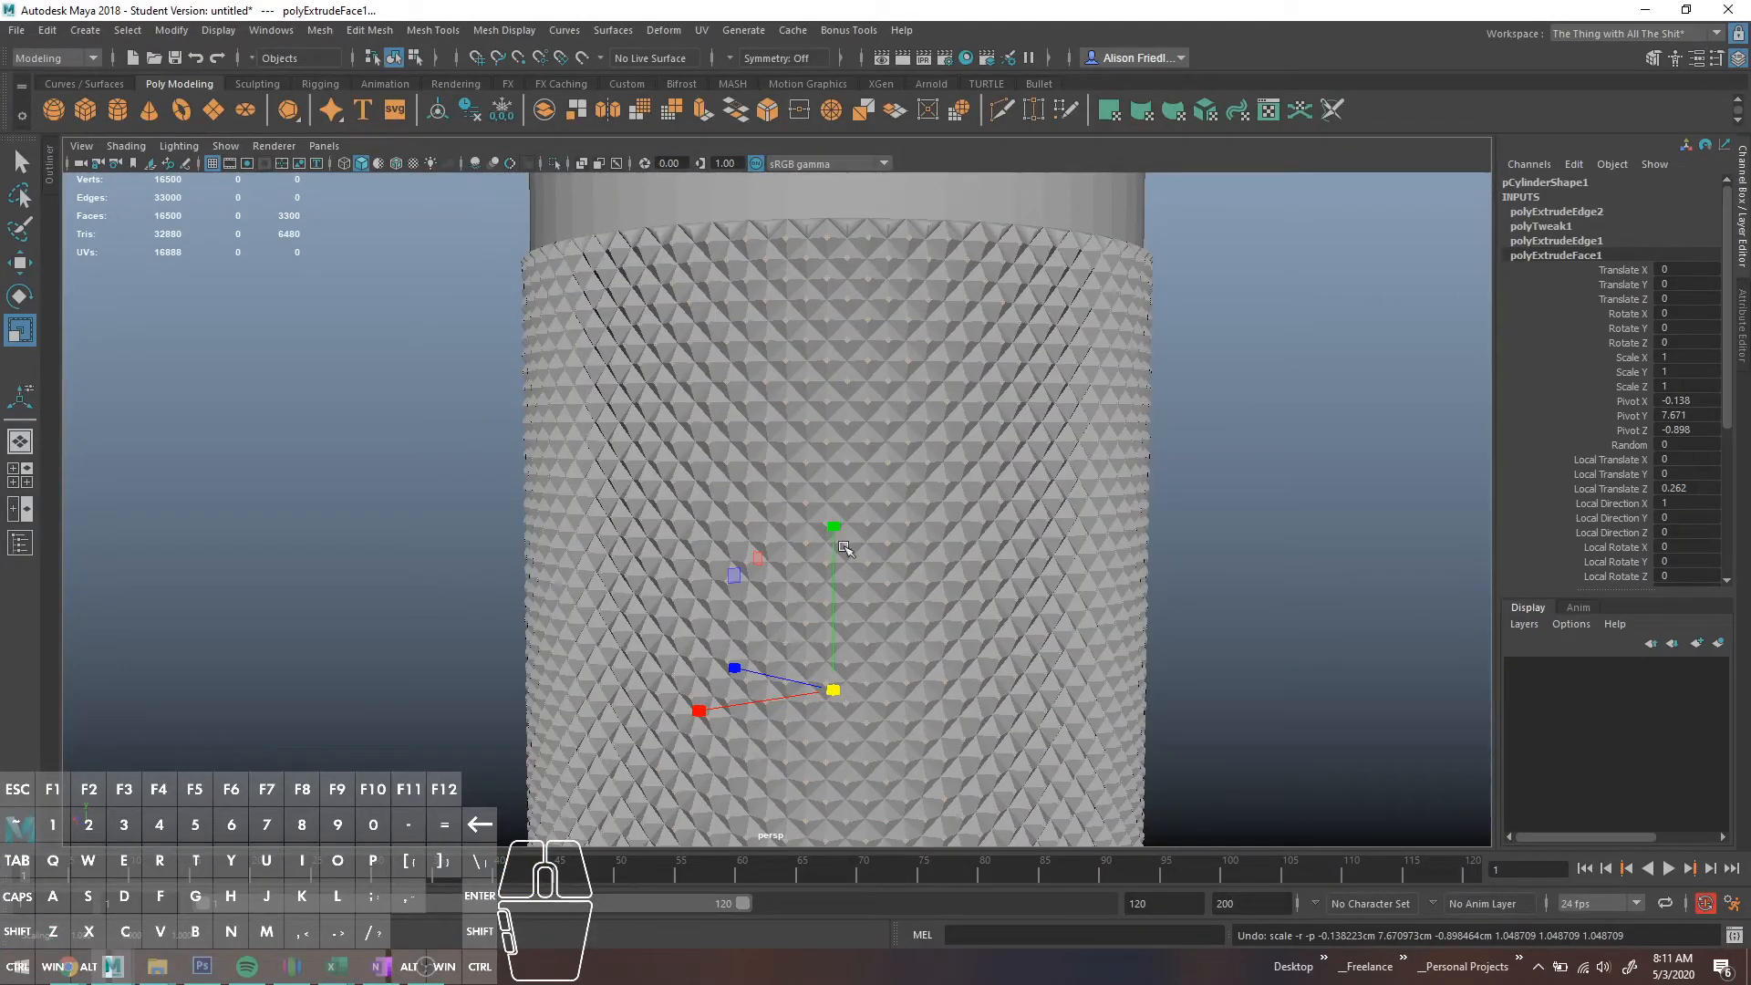
# - Set the Scale tool's axis orientation to Component and close its settings
pyautogui.doubleClick(27, 331)
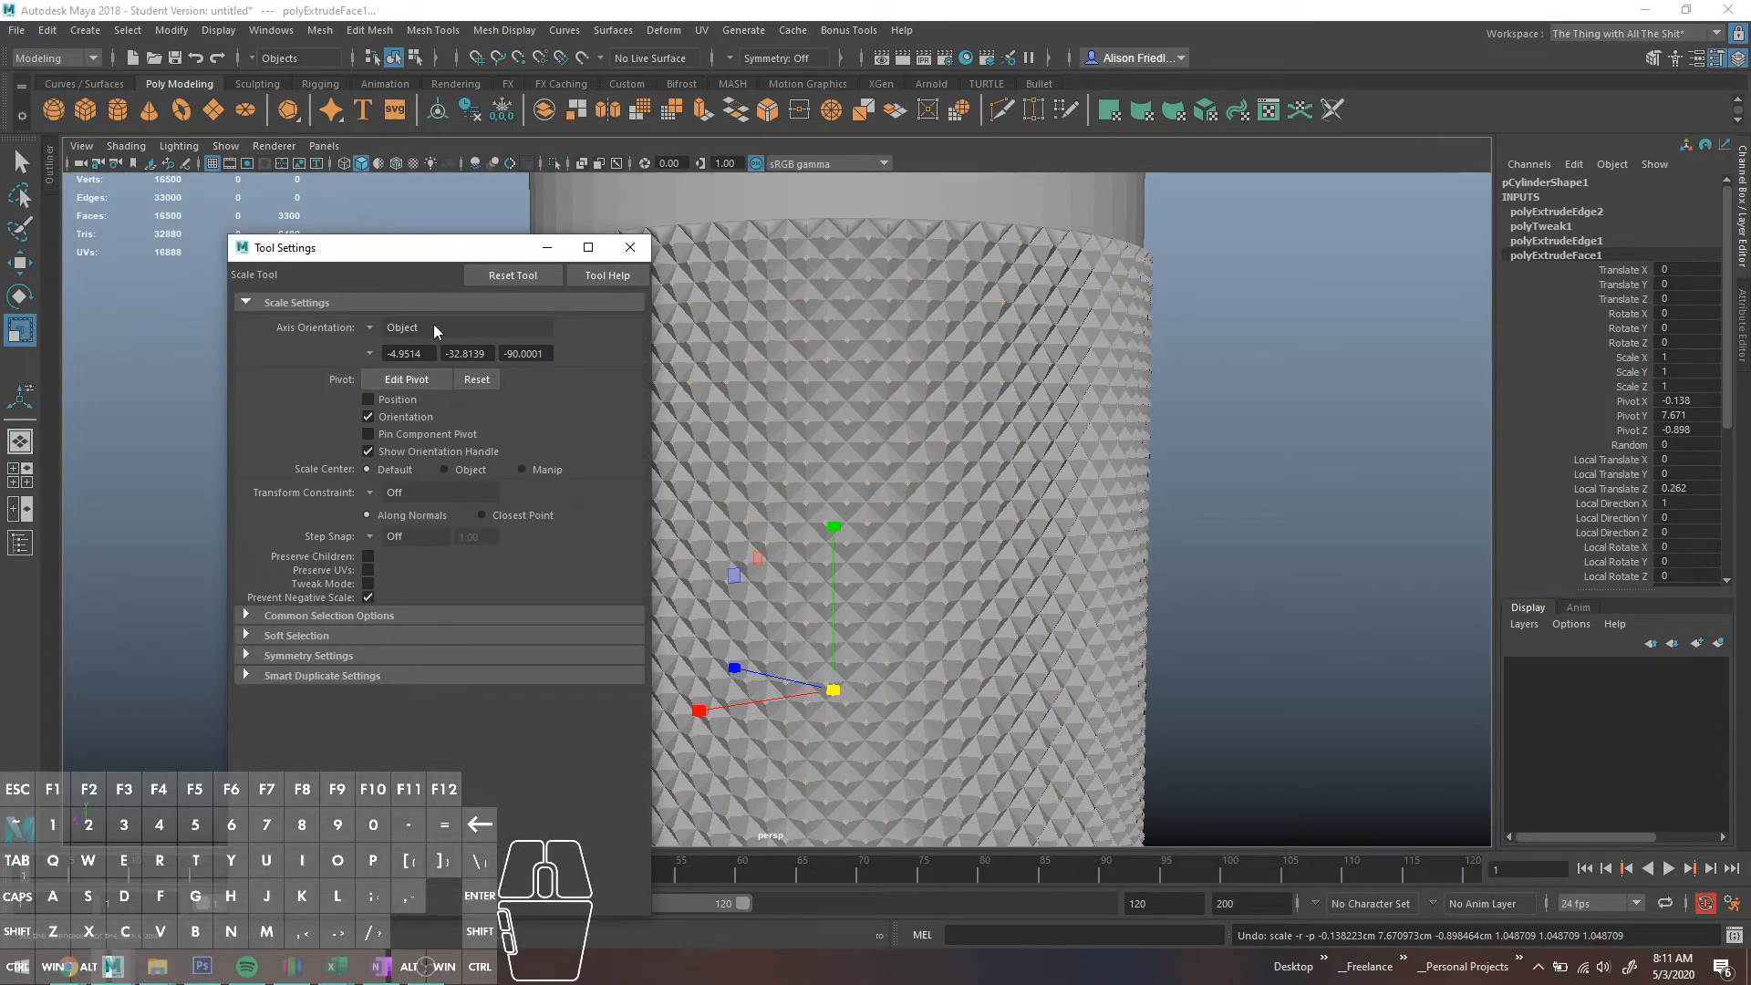
pyautogui.click(370, 330)
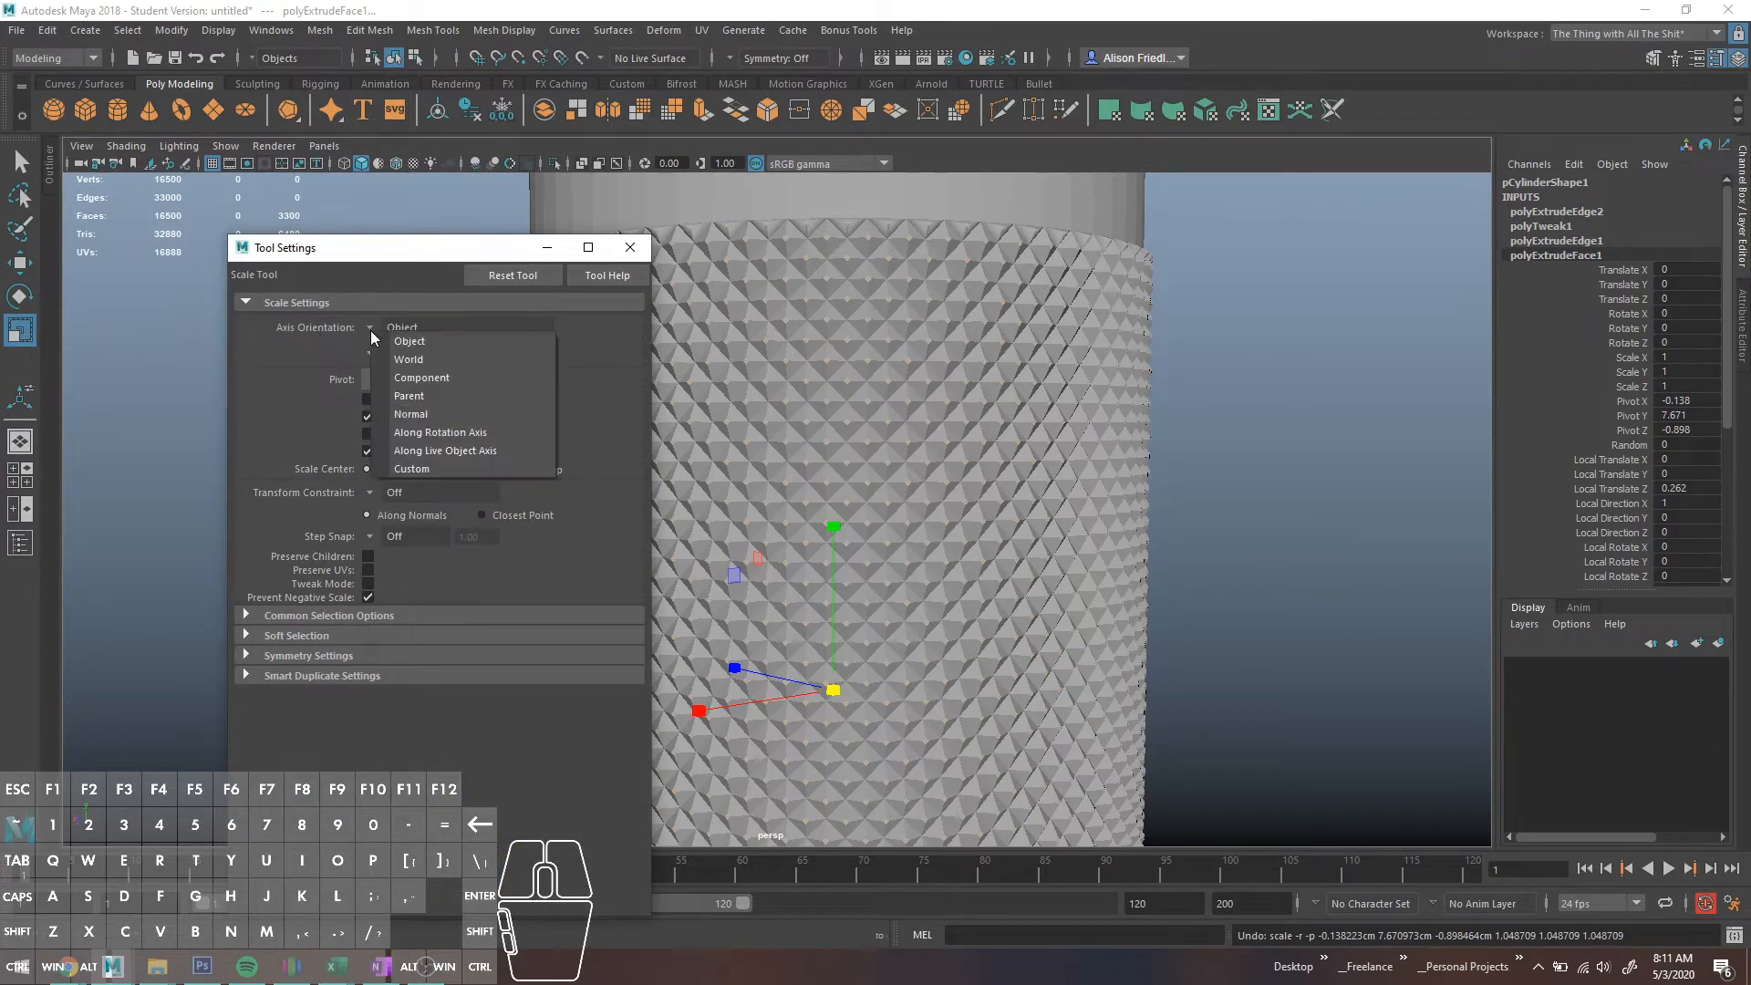
pyautogui.click(431, 378)
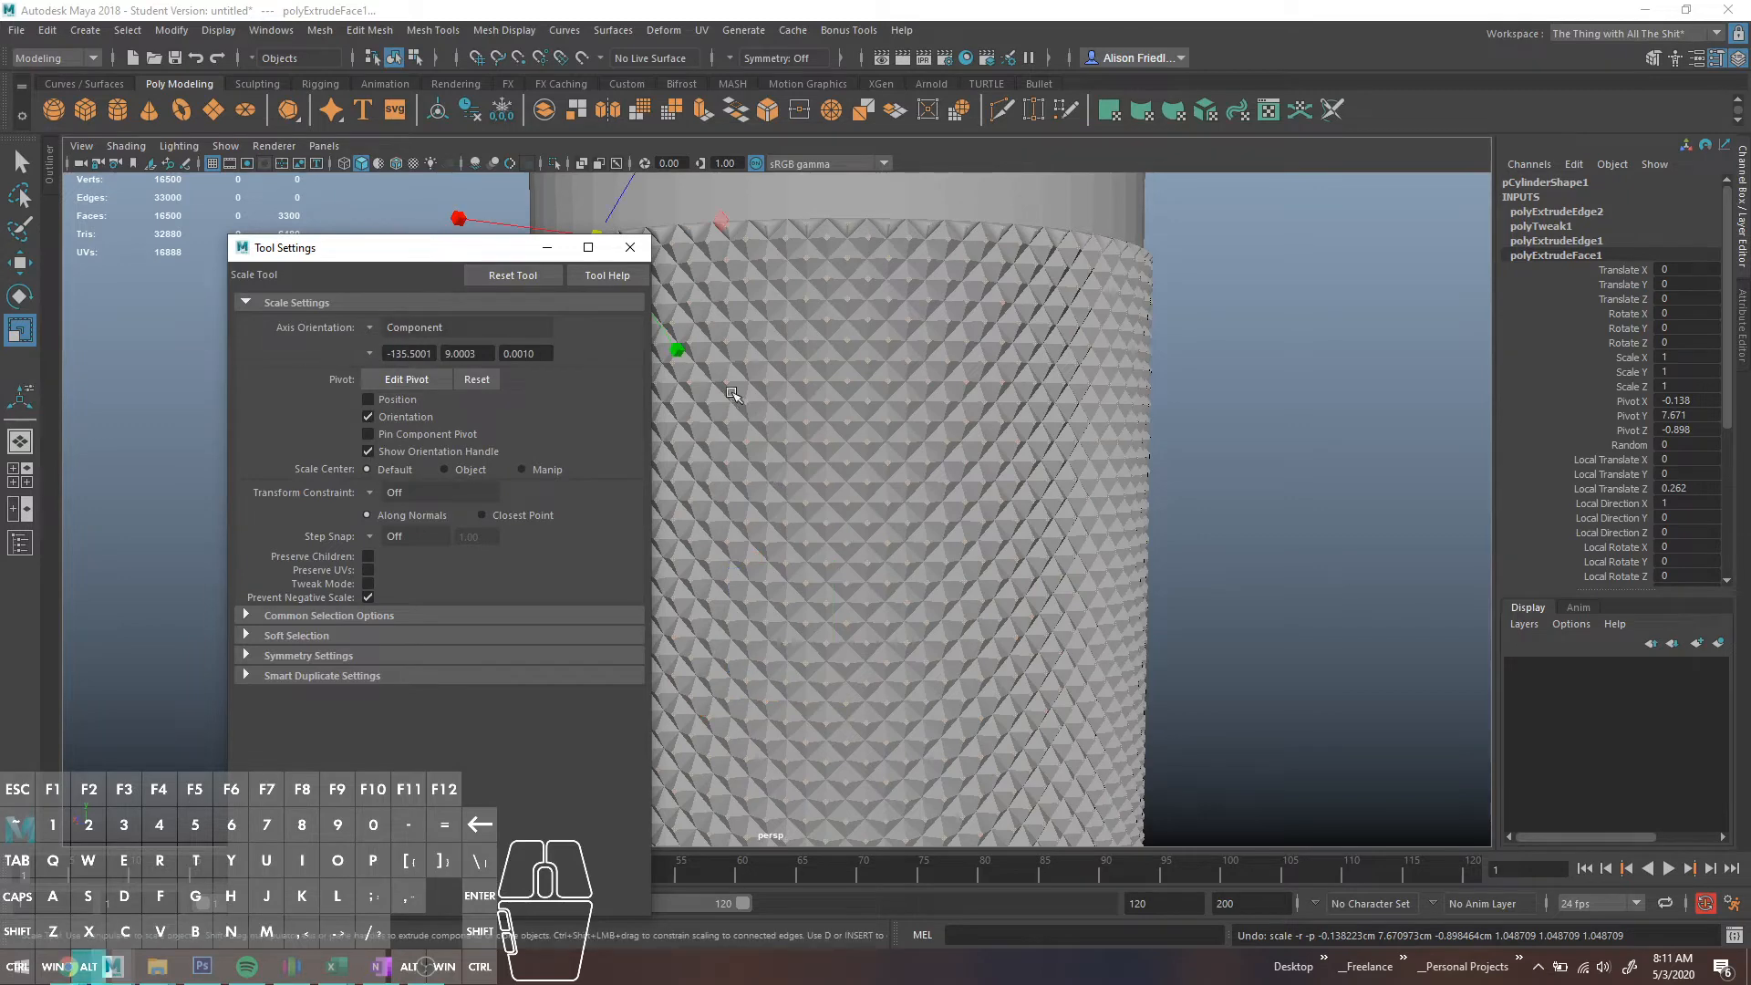
pyautogui.scroll(2, 1076, 595)
pyautogui.scroll(6, 1076, 596)
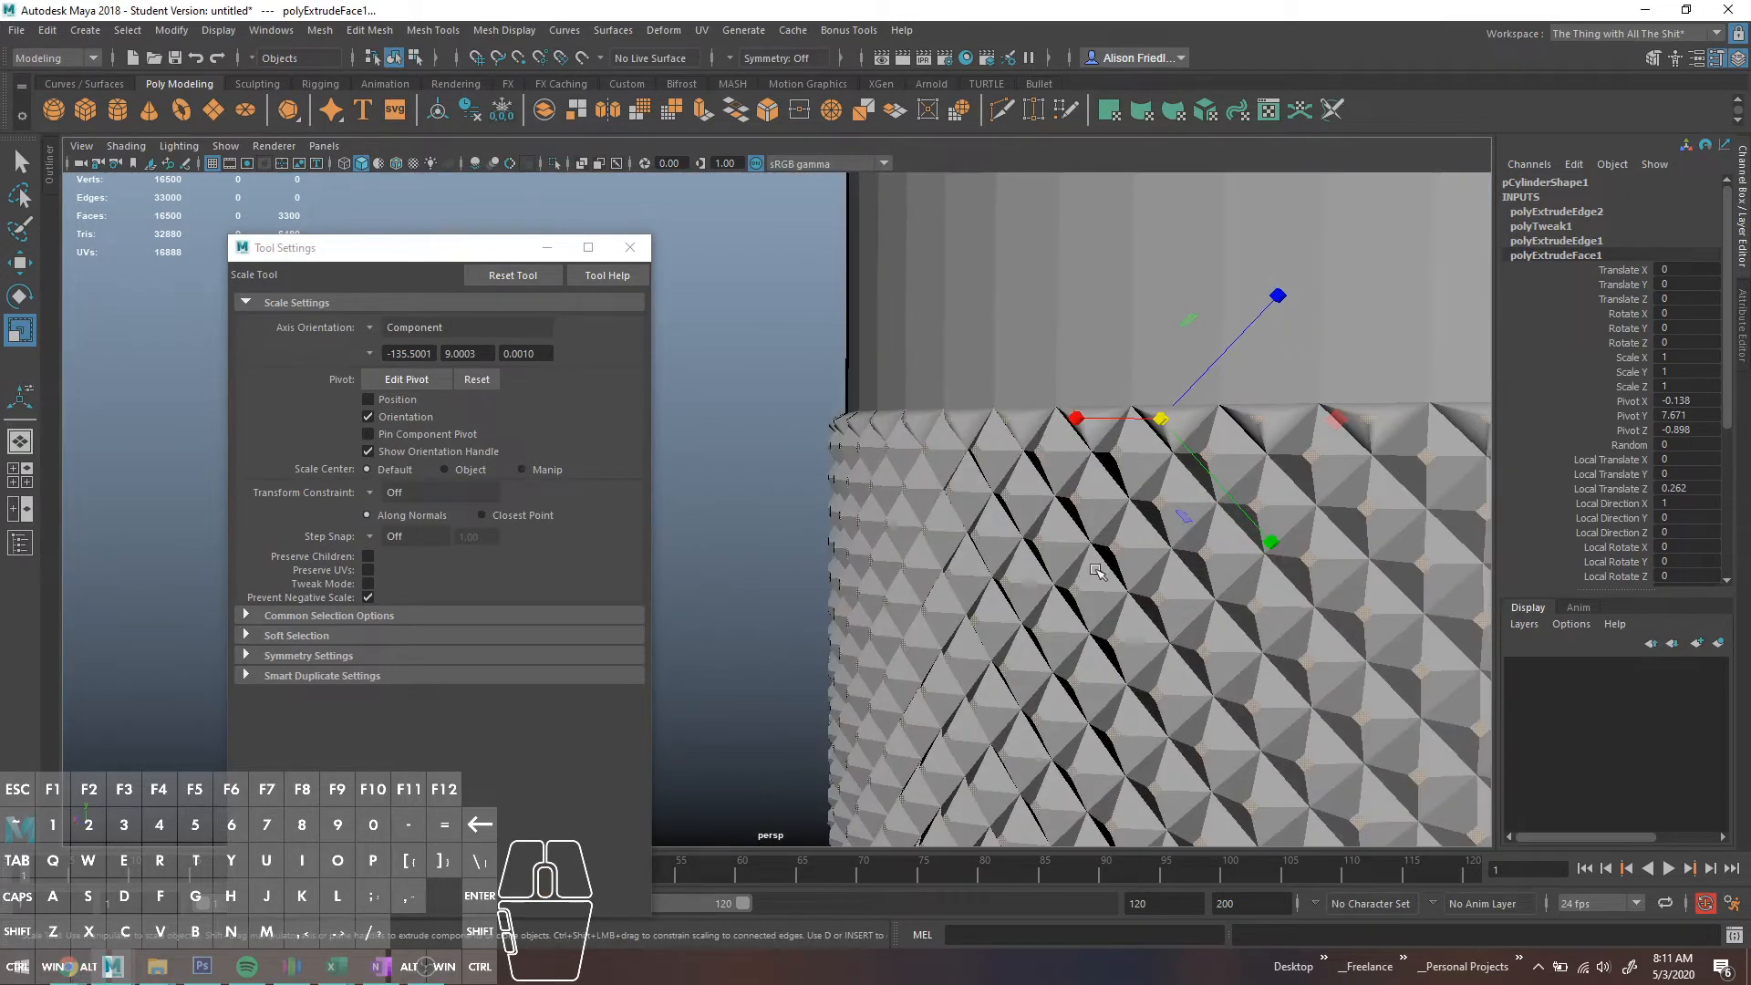
pyautogui.scroll(4, 1131, 547)
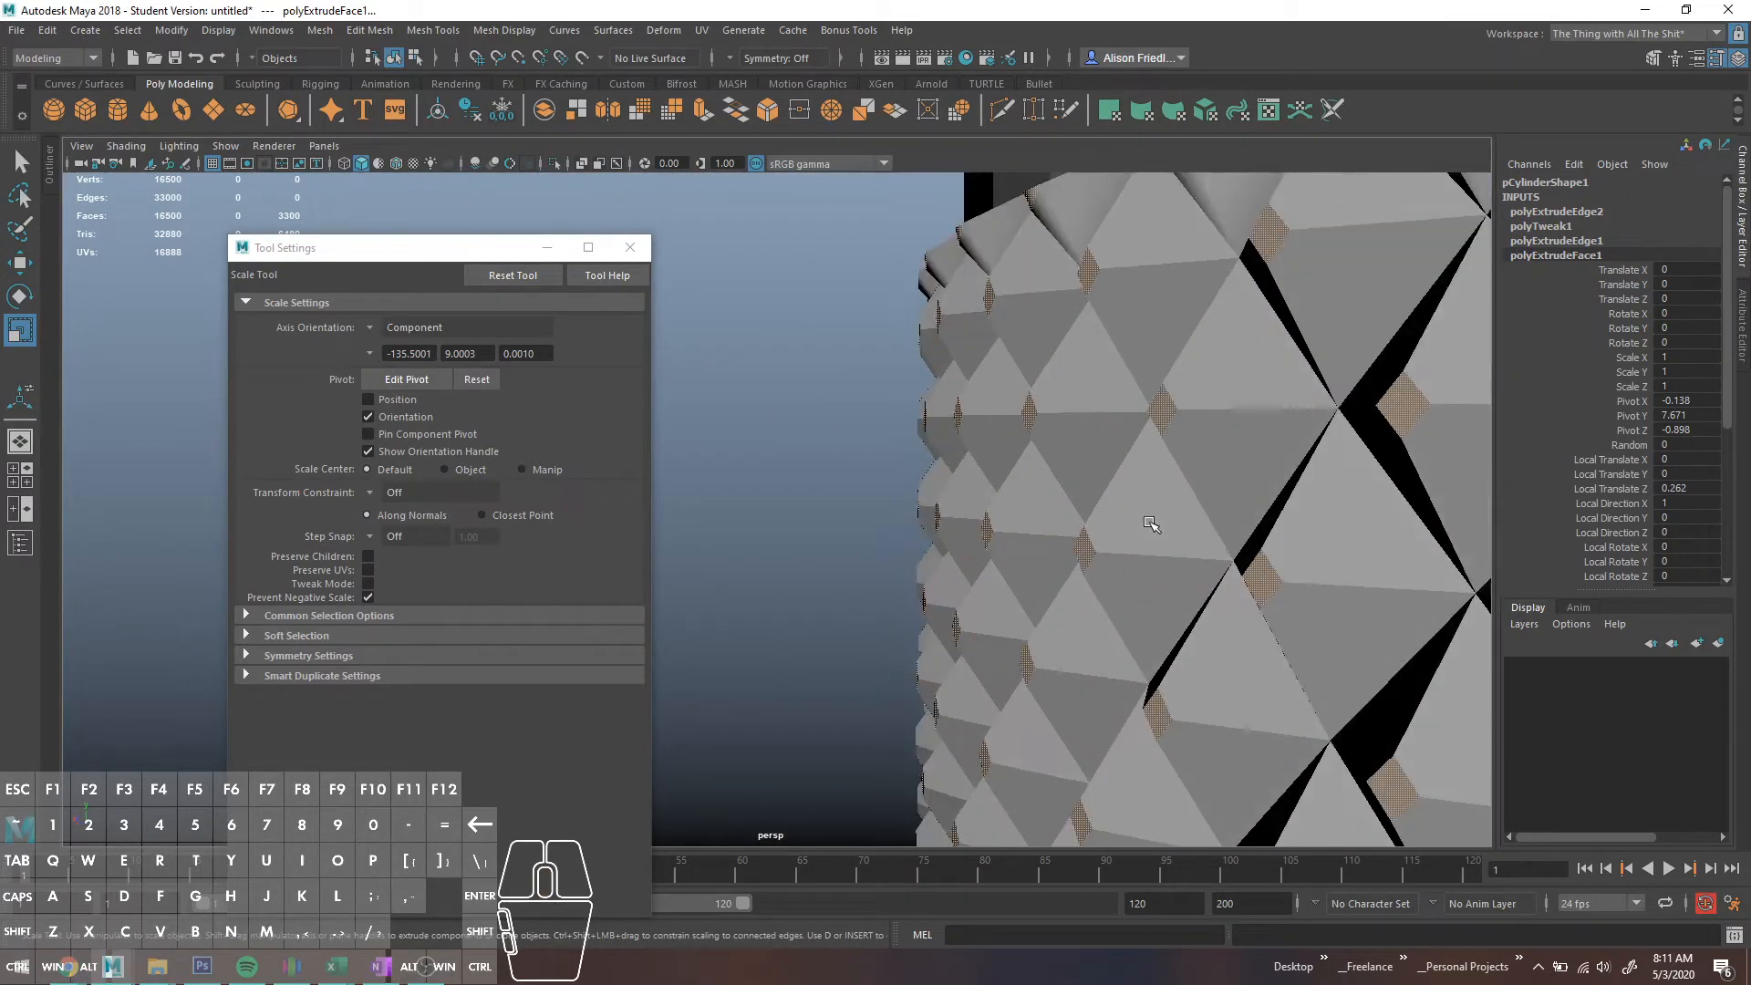
pyautogui.press('f')
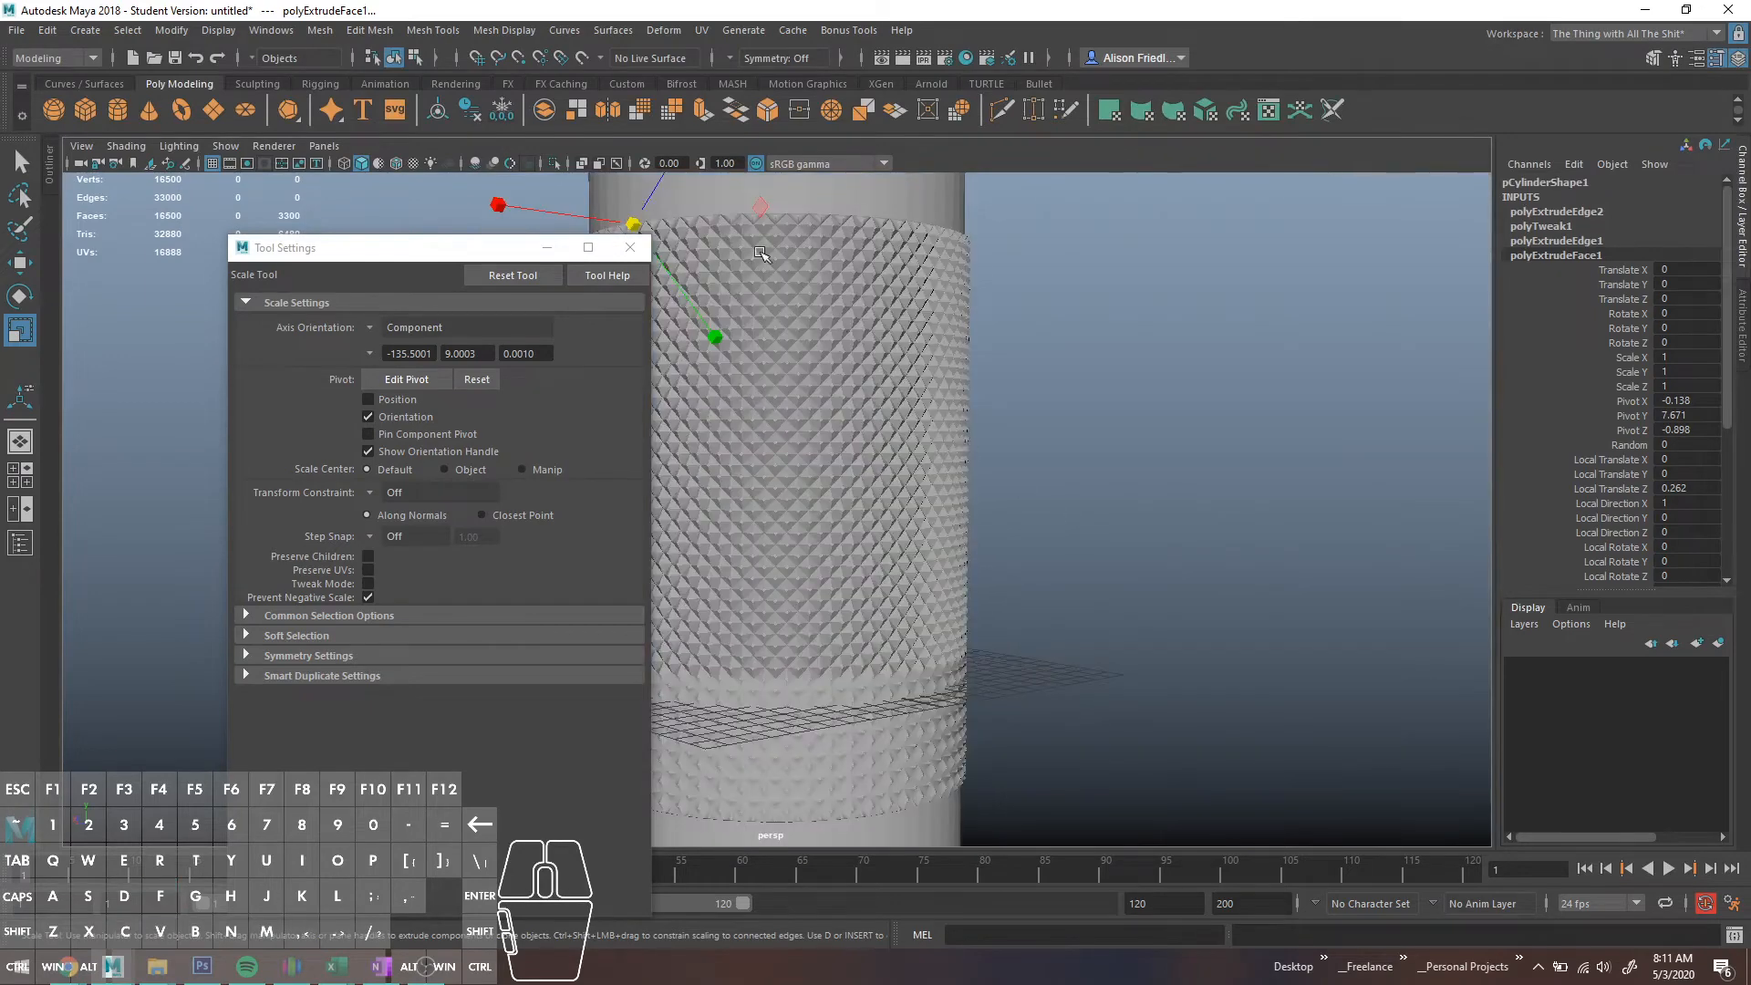
pyautogui.click(630, 247)
# - Scale each tip face up about its own center to give the pyramids broader flat tops
pyautogui.keyDown('alt'); pyautogui.moveTo(652, 245); pyautogui.dragTo(790, 414, button='middle'); pyautogui.keyUp('alt')
pyautogui.scroll(4, 774, 355)
pyautogui.scroll(2, 758, 278)
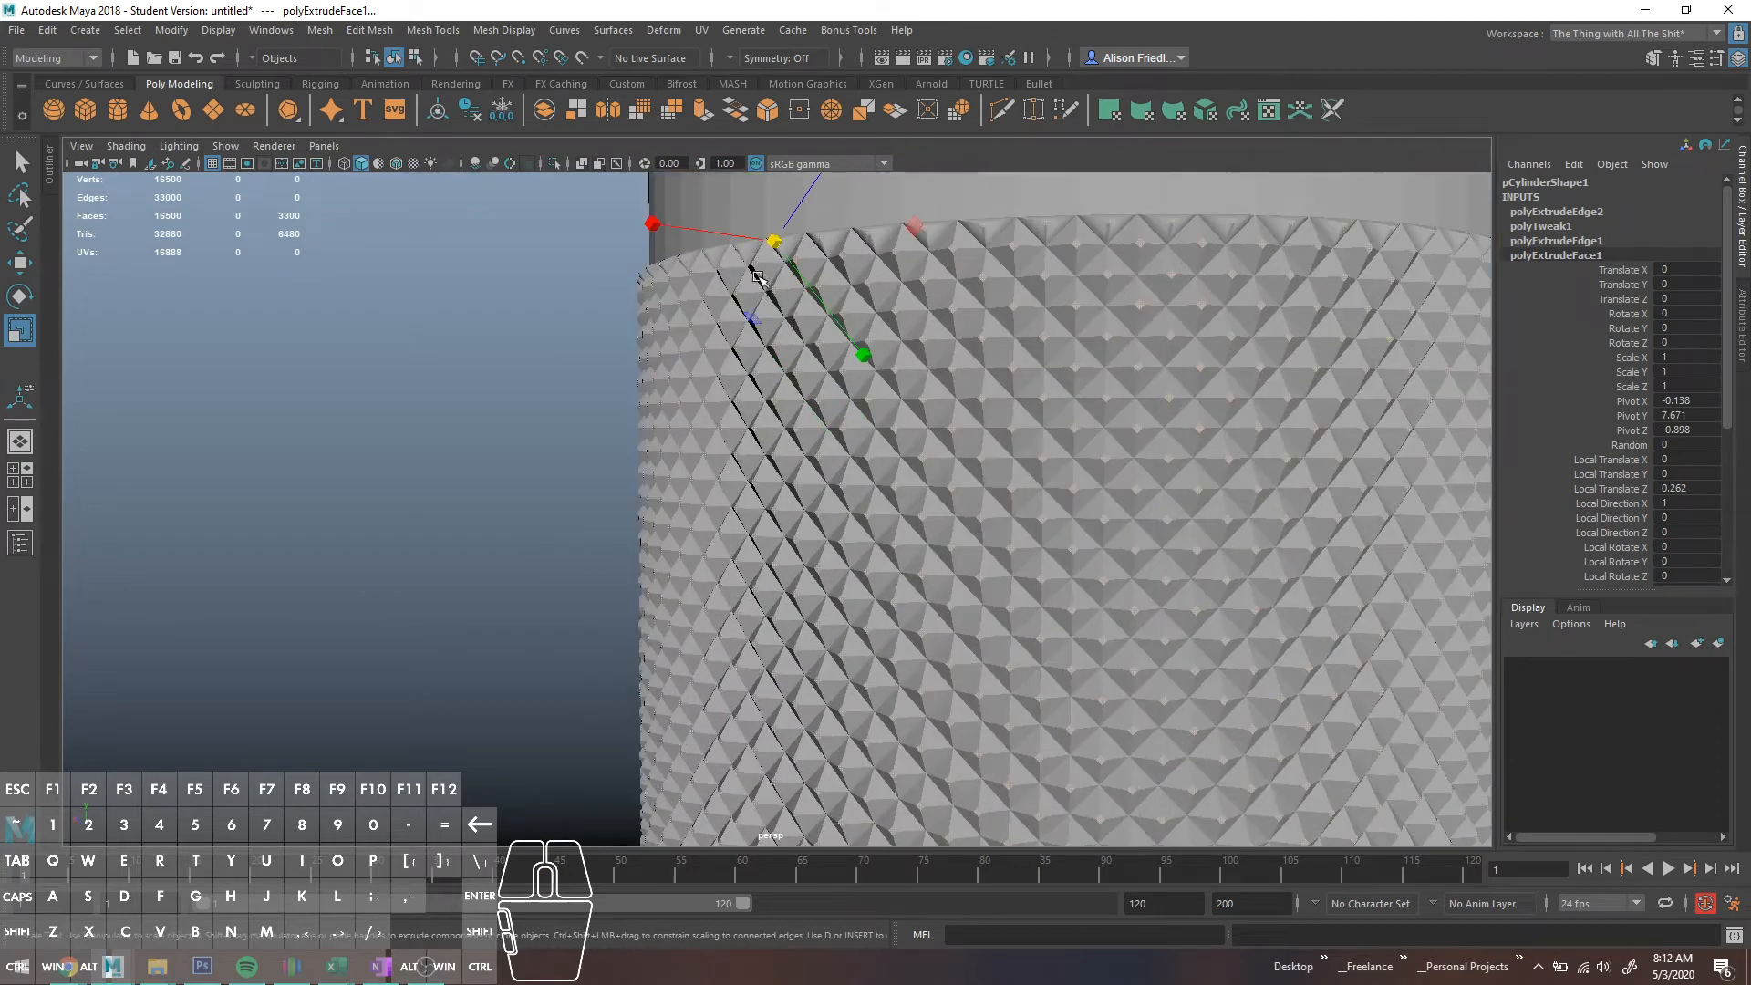
pyautogui.moveTo(771, 246)
pyautogui.mouseDown()
pyautogui.moveTo(789, 234)
pyautogui.moveTo(741, 264)
pyautogui.mouseUp()
# - Set the Move tool's axis orientation to Component and shift the tip faces slightly along their local X axis
pyautogui.press('w')
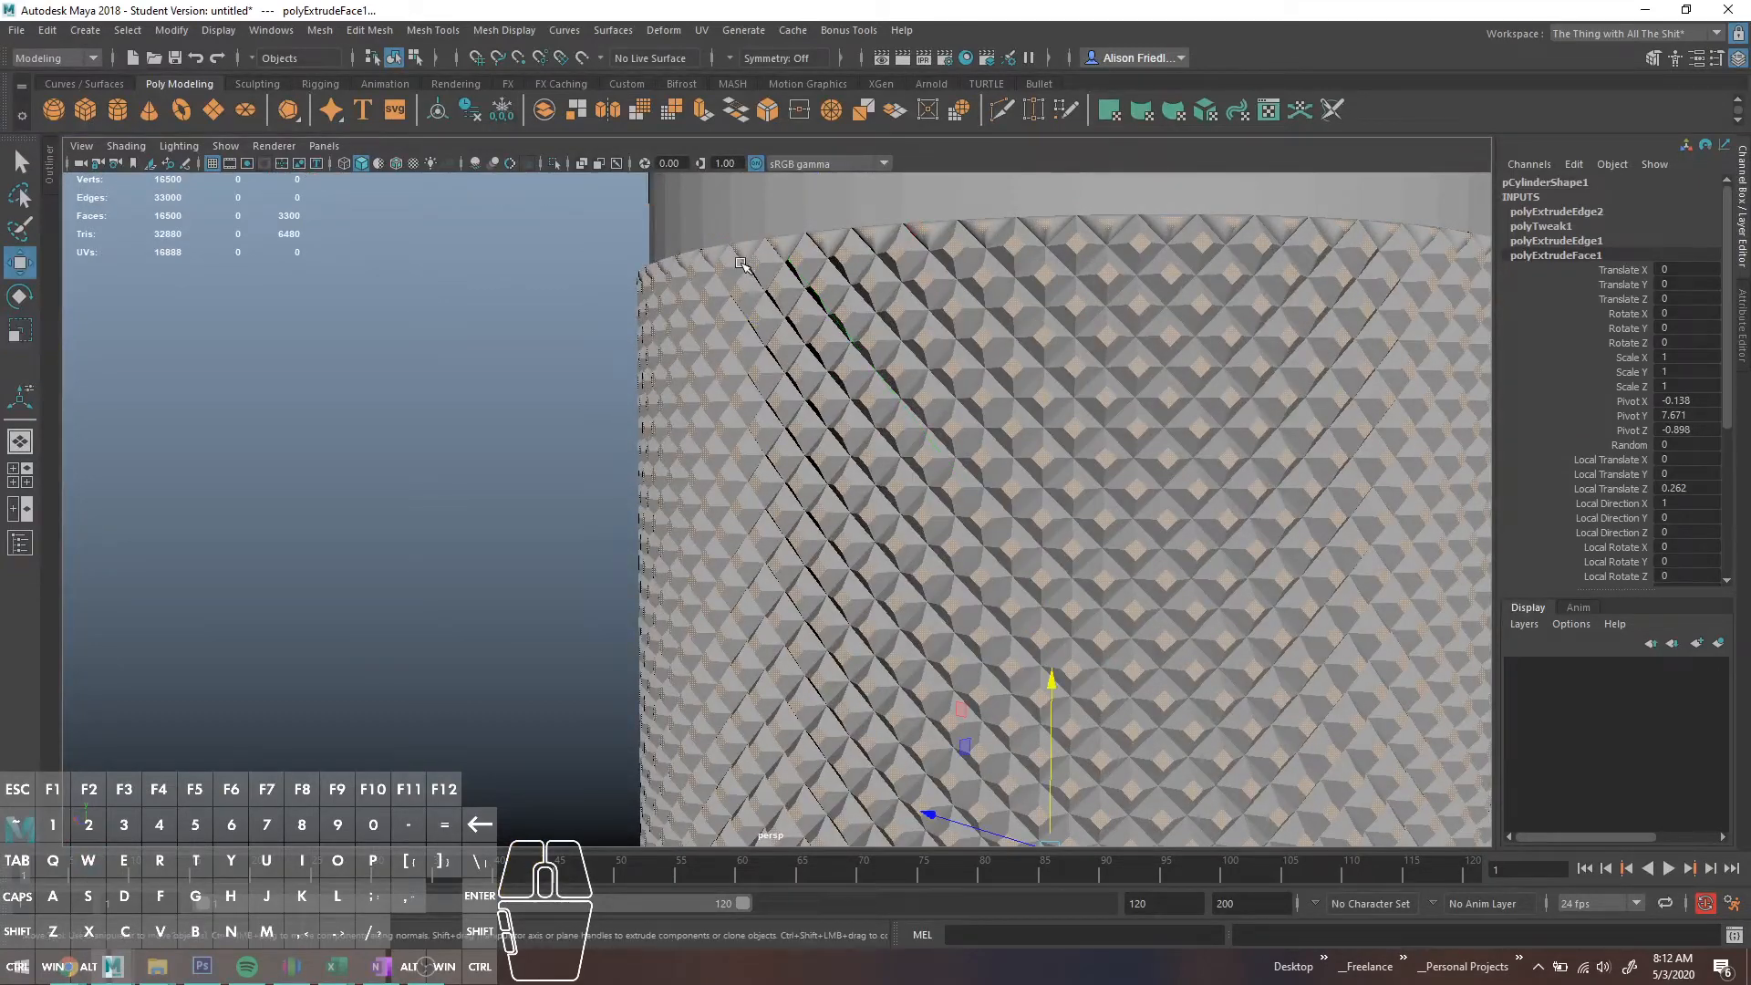
pyautogui.doubleClick(20, 263)
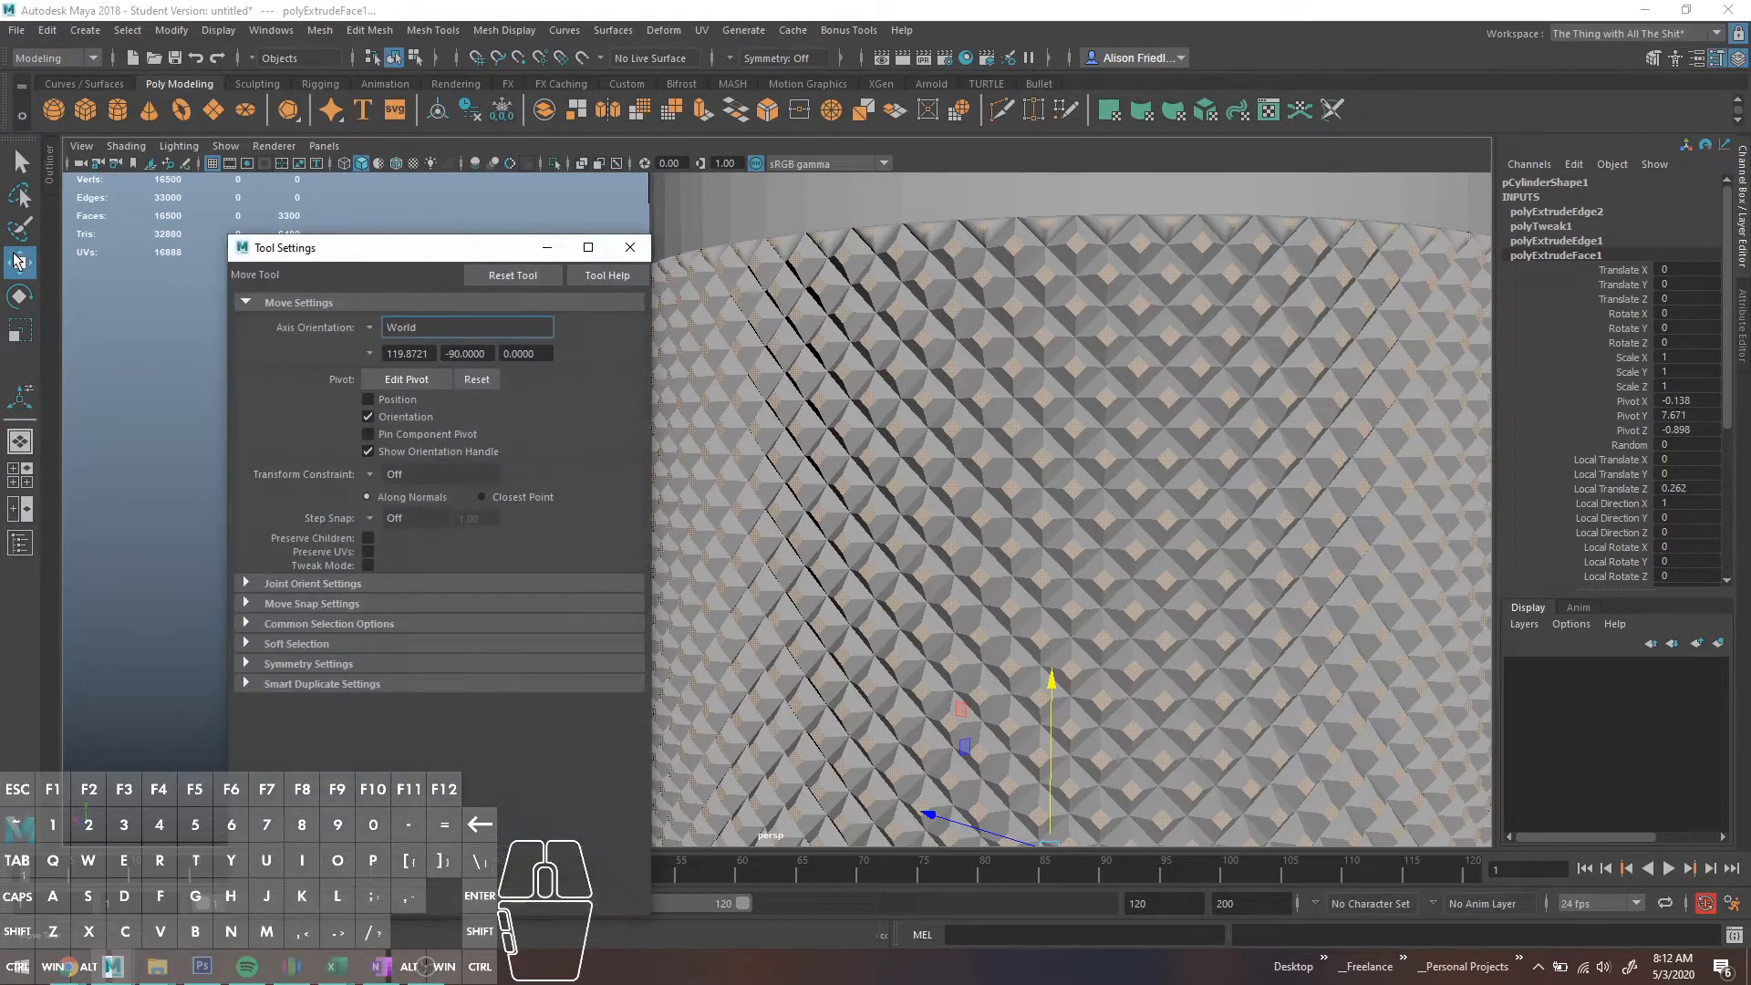
pyautogui.click(368, 328)
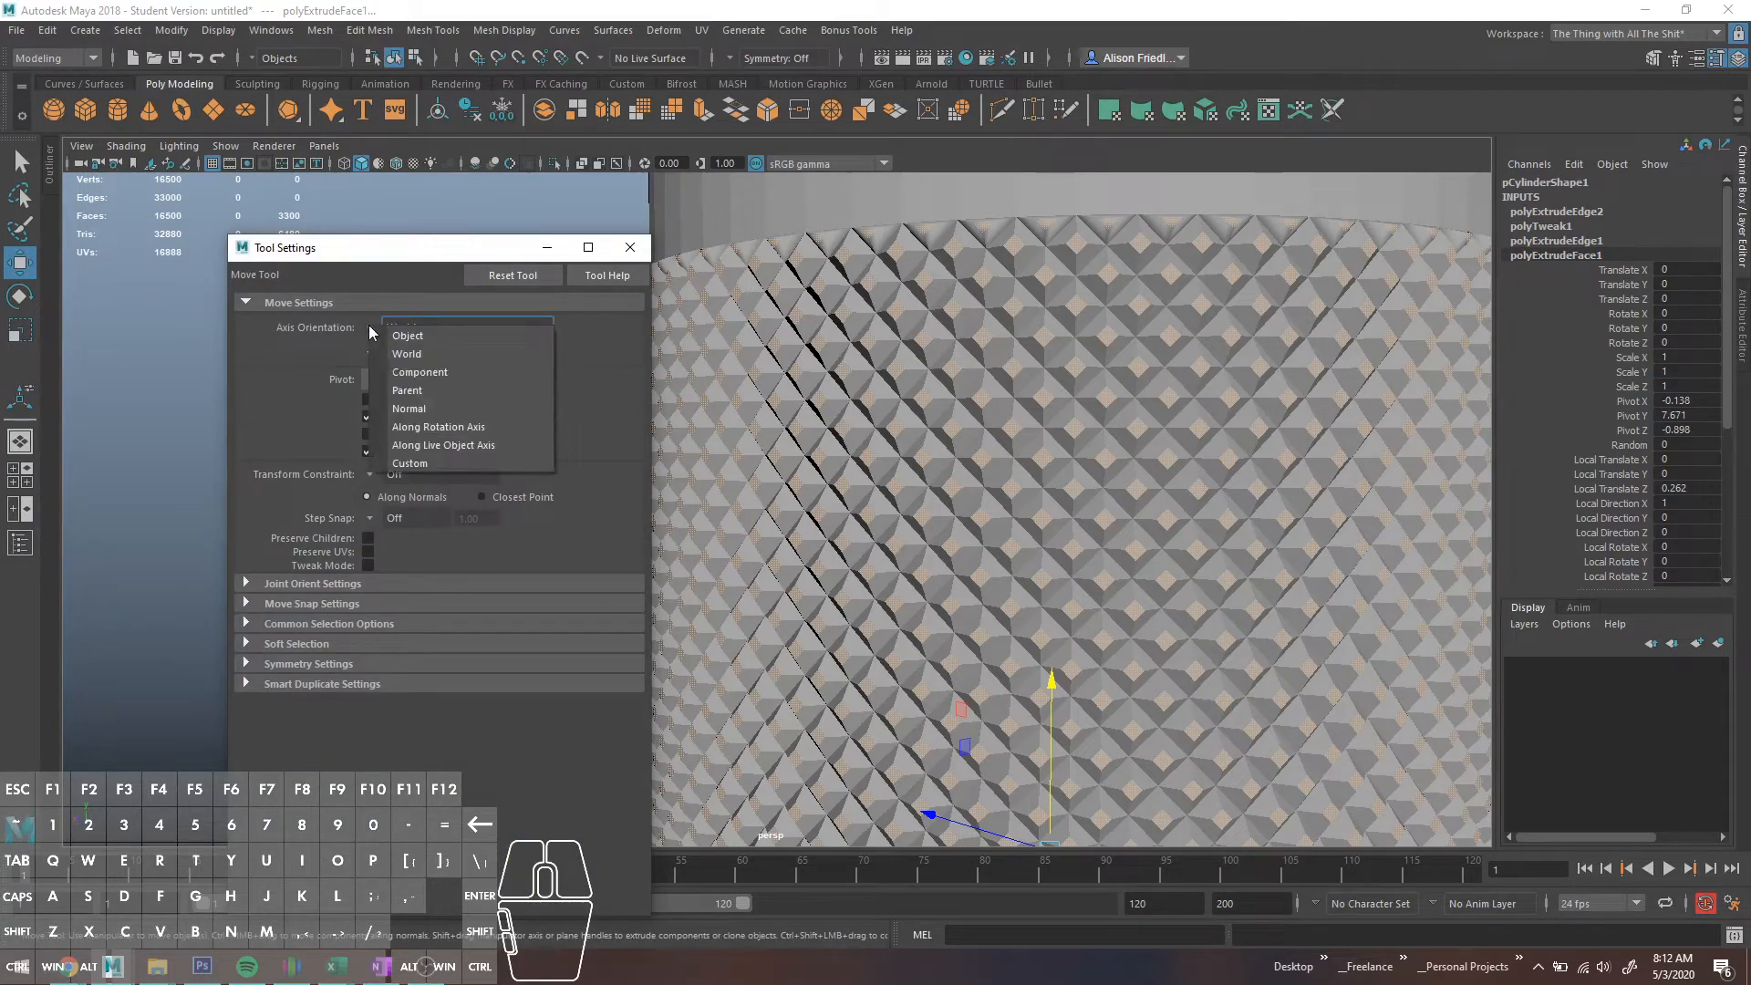
pyautogui.click(415, 372)
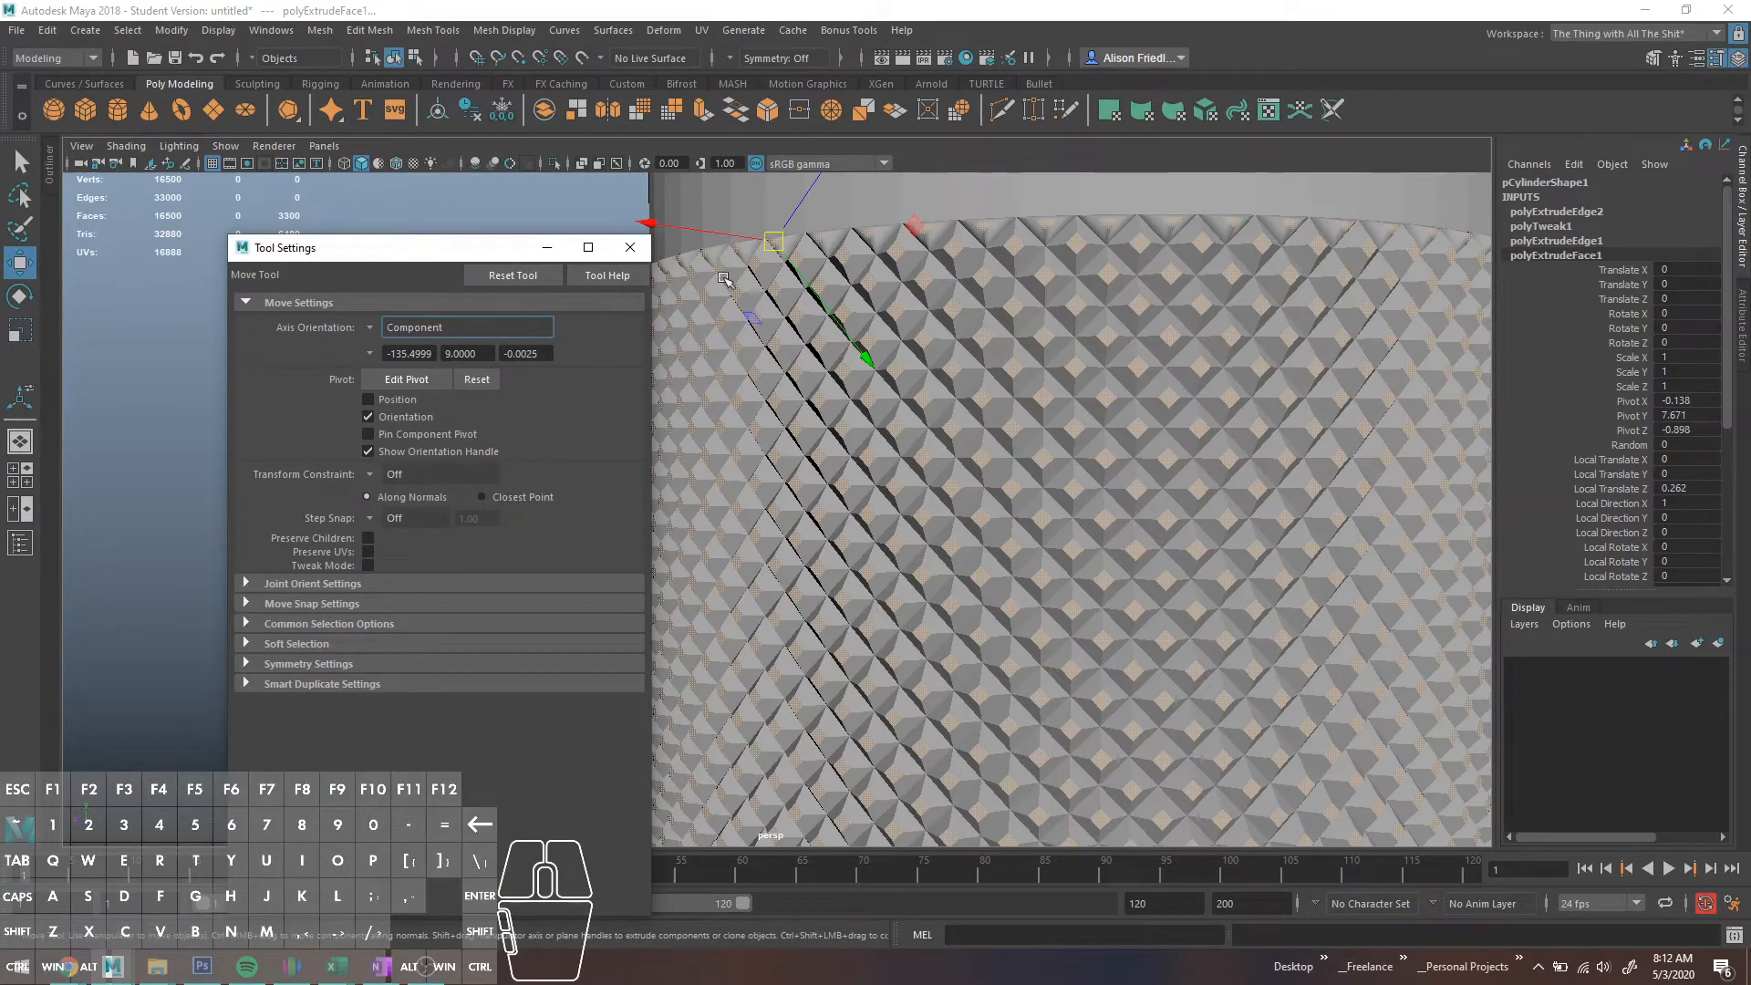
pyautogui.moveTo(707, 236)
pyautogui.mouseDown()
pyautogui.moveTo(680, 233)
pyautogui.moveTo(710, 236)
pyautogui.mouseUp()
pyautogui.scroll(-5, 880, 365)
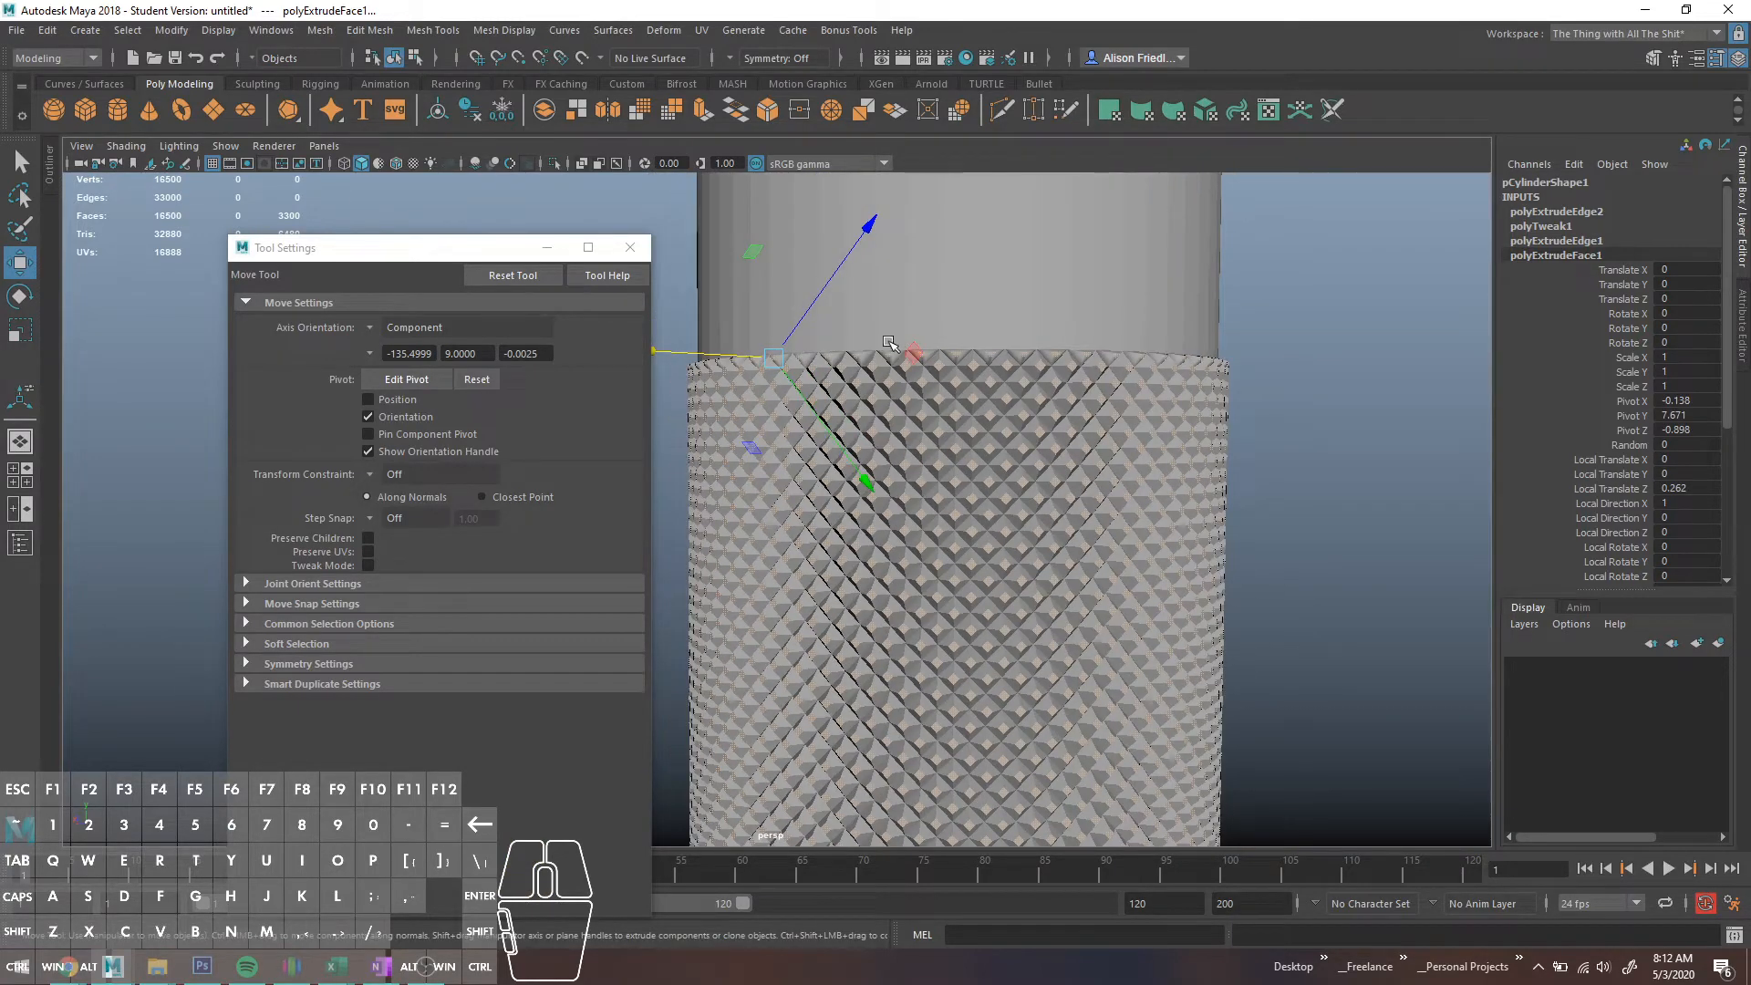
pyautogui.scroll(5, 826, 336)
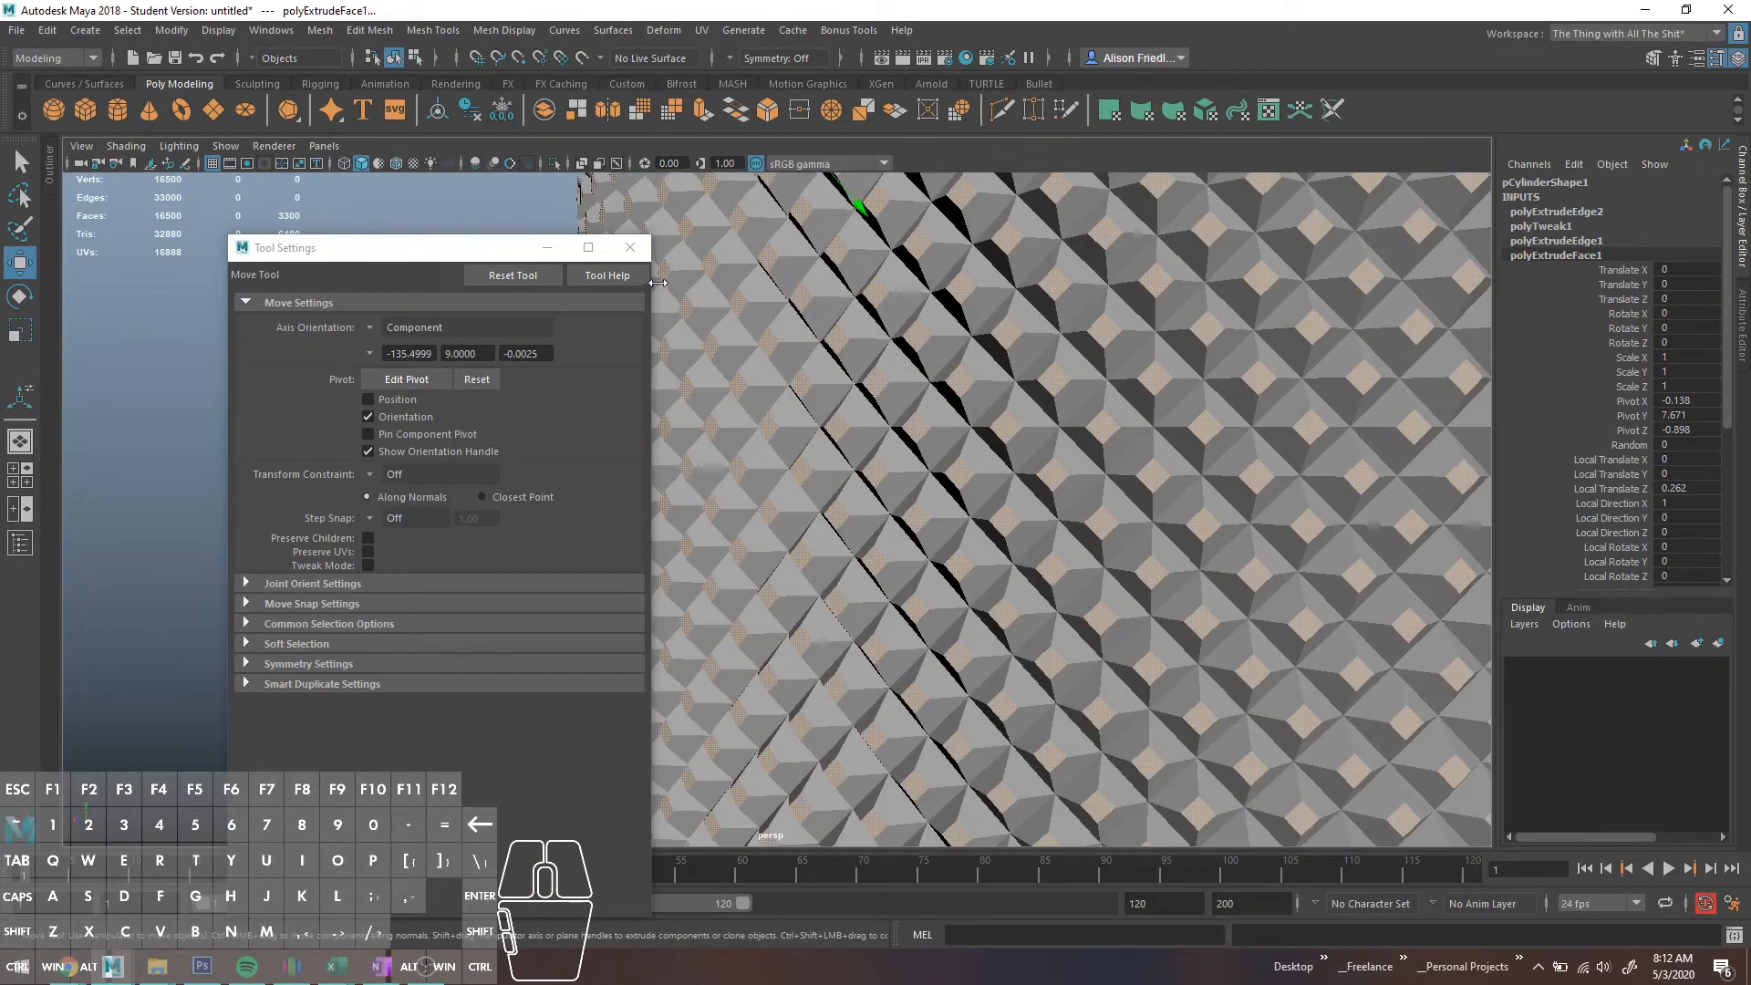
pyautogui.click(630, 247)
# - Deselect the tip faces to examine the flat-topped knurling near and far, and undo the deselection
pyautogui.scroll(-3, 1102, 359)
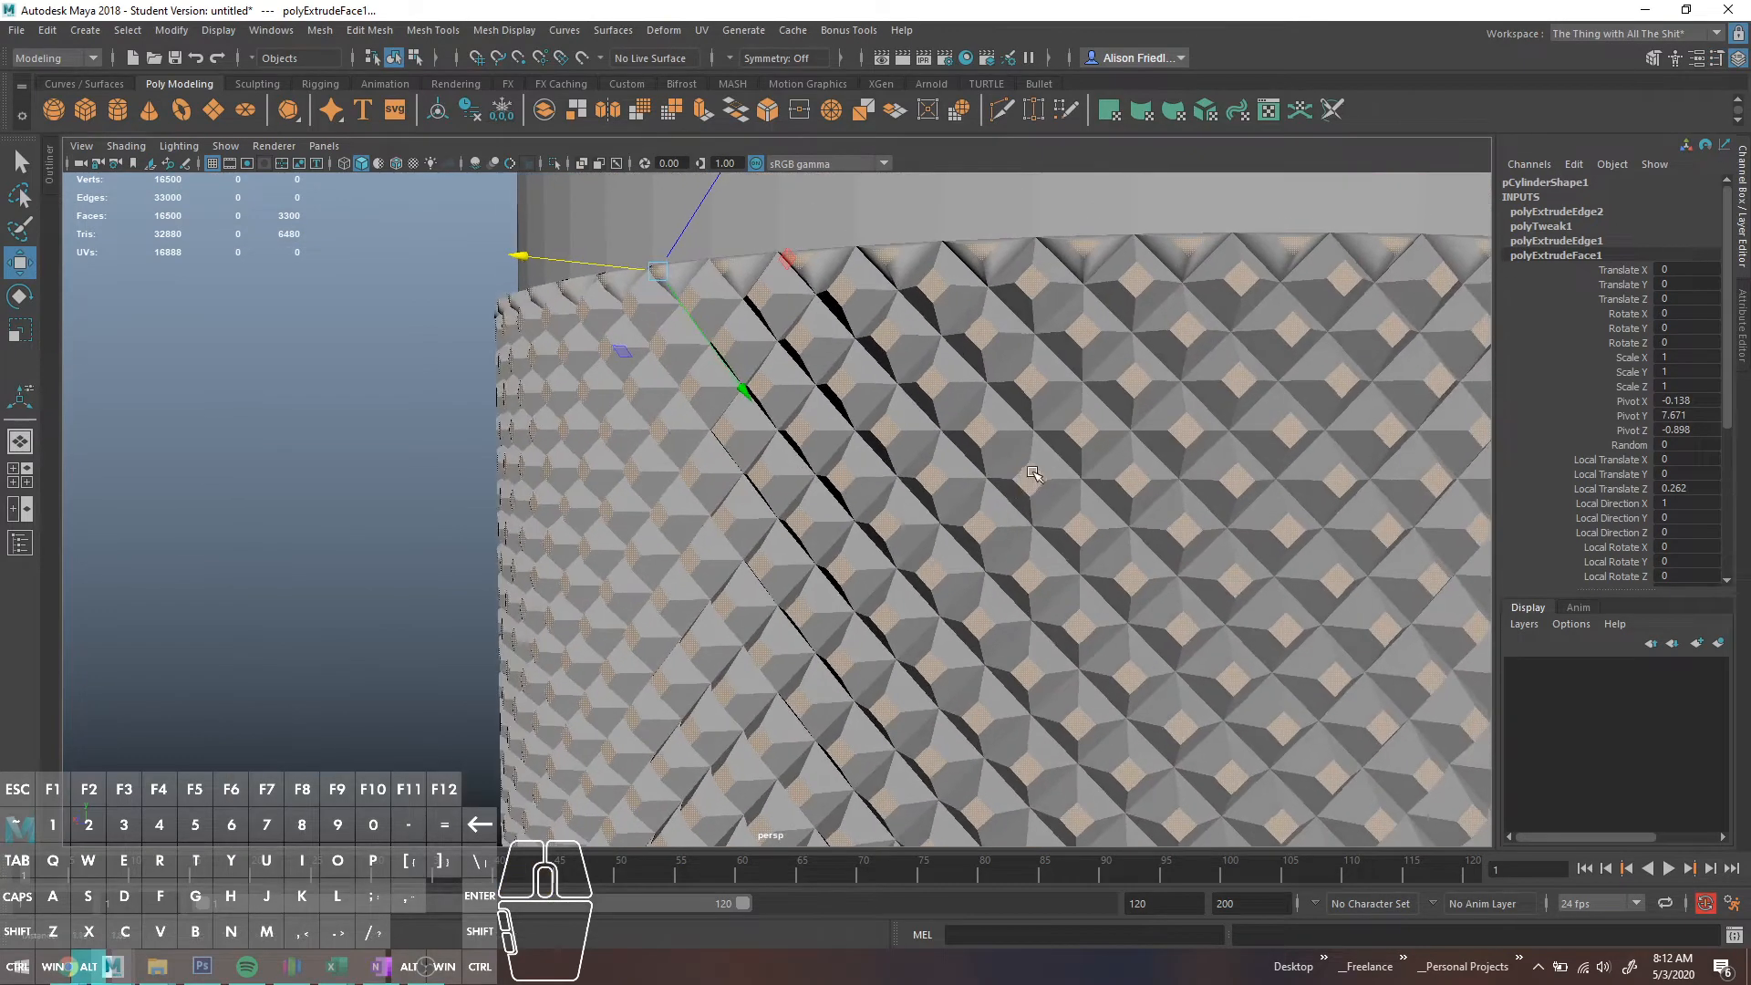
pyautogui.keyDown('alt'); pyautogui.moveTo(1034, 475); pyautogui.dragTo(915, 383, button='right'); pyautogui.keyUp('alt')
pyautogui.moveTo(915, 383); pyautogui.dragTo(846, 390, button='right')
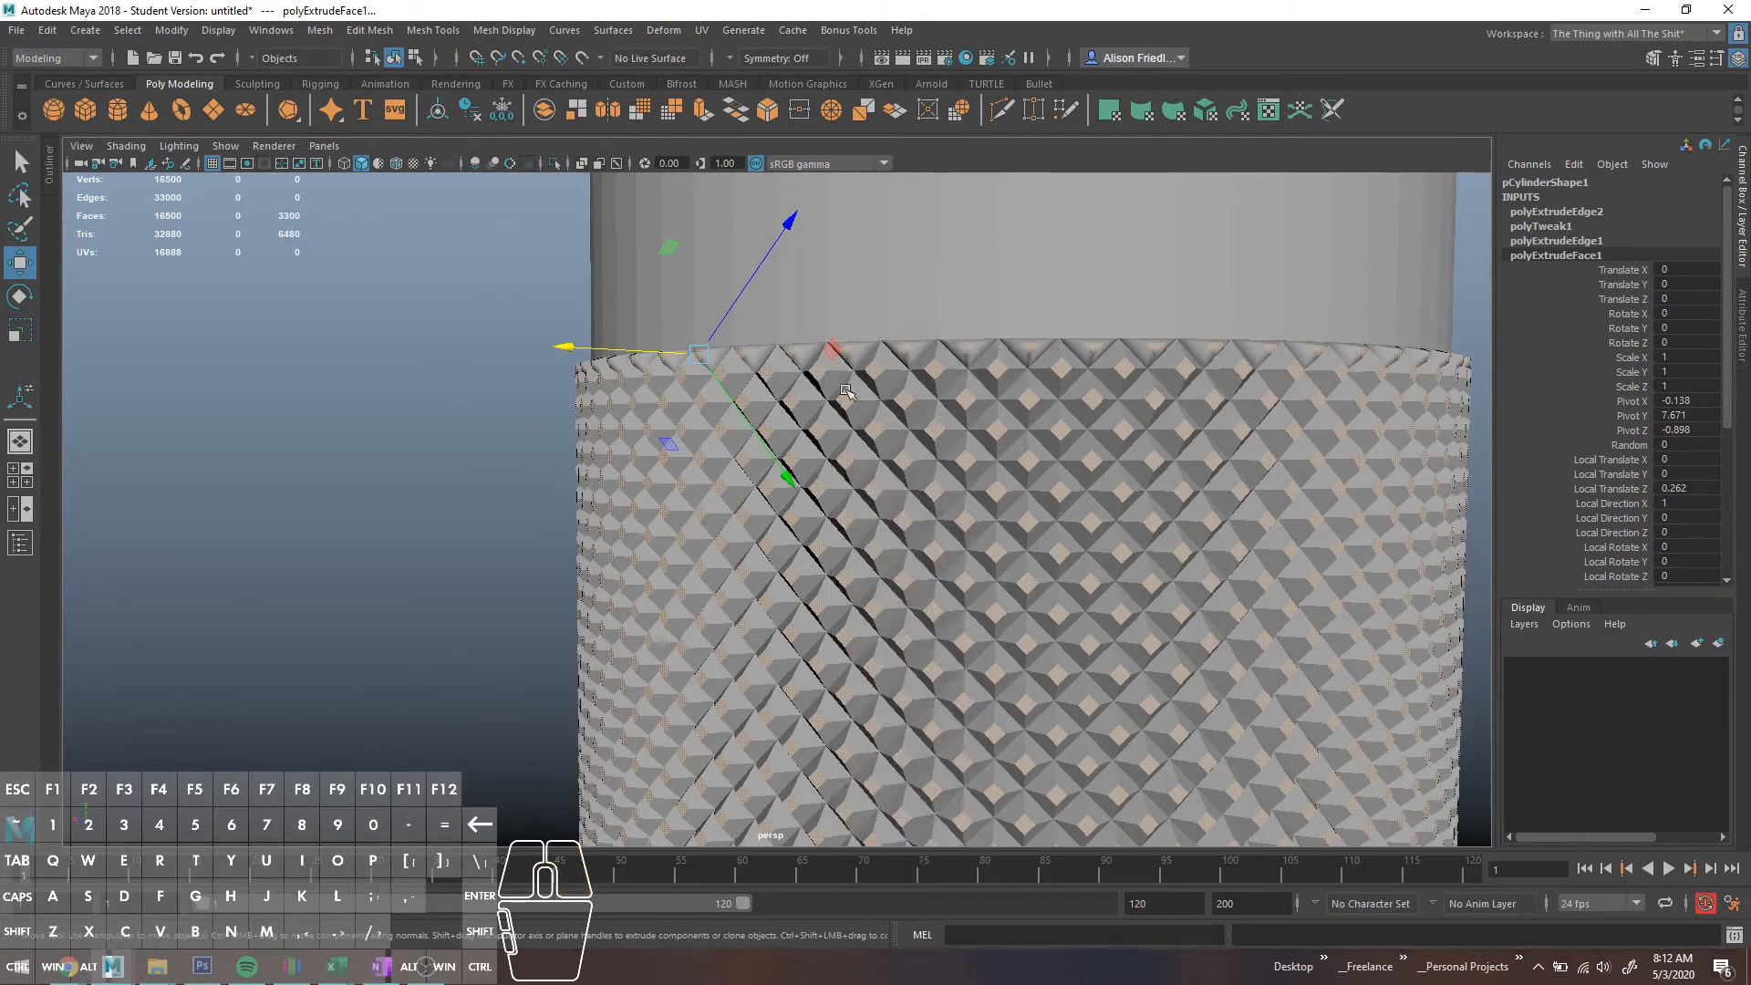
pyautogui.click(572, 546)
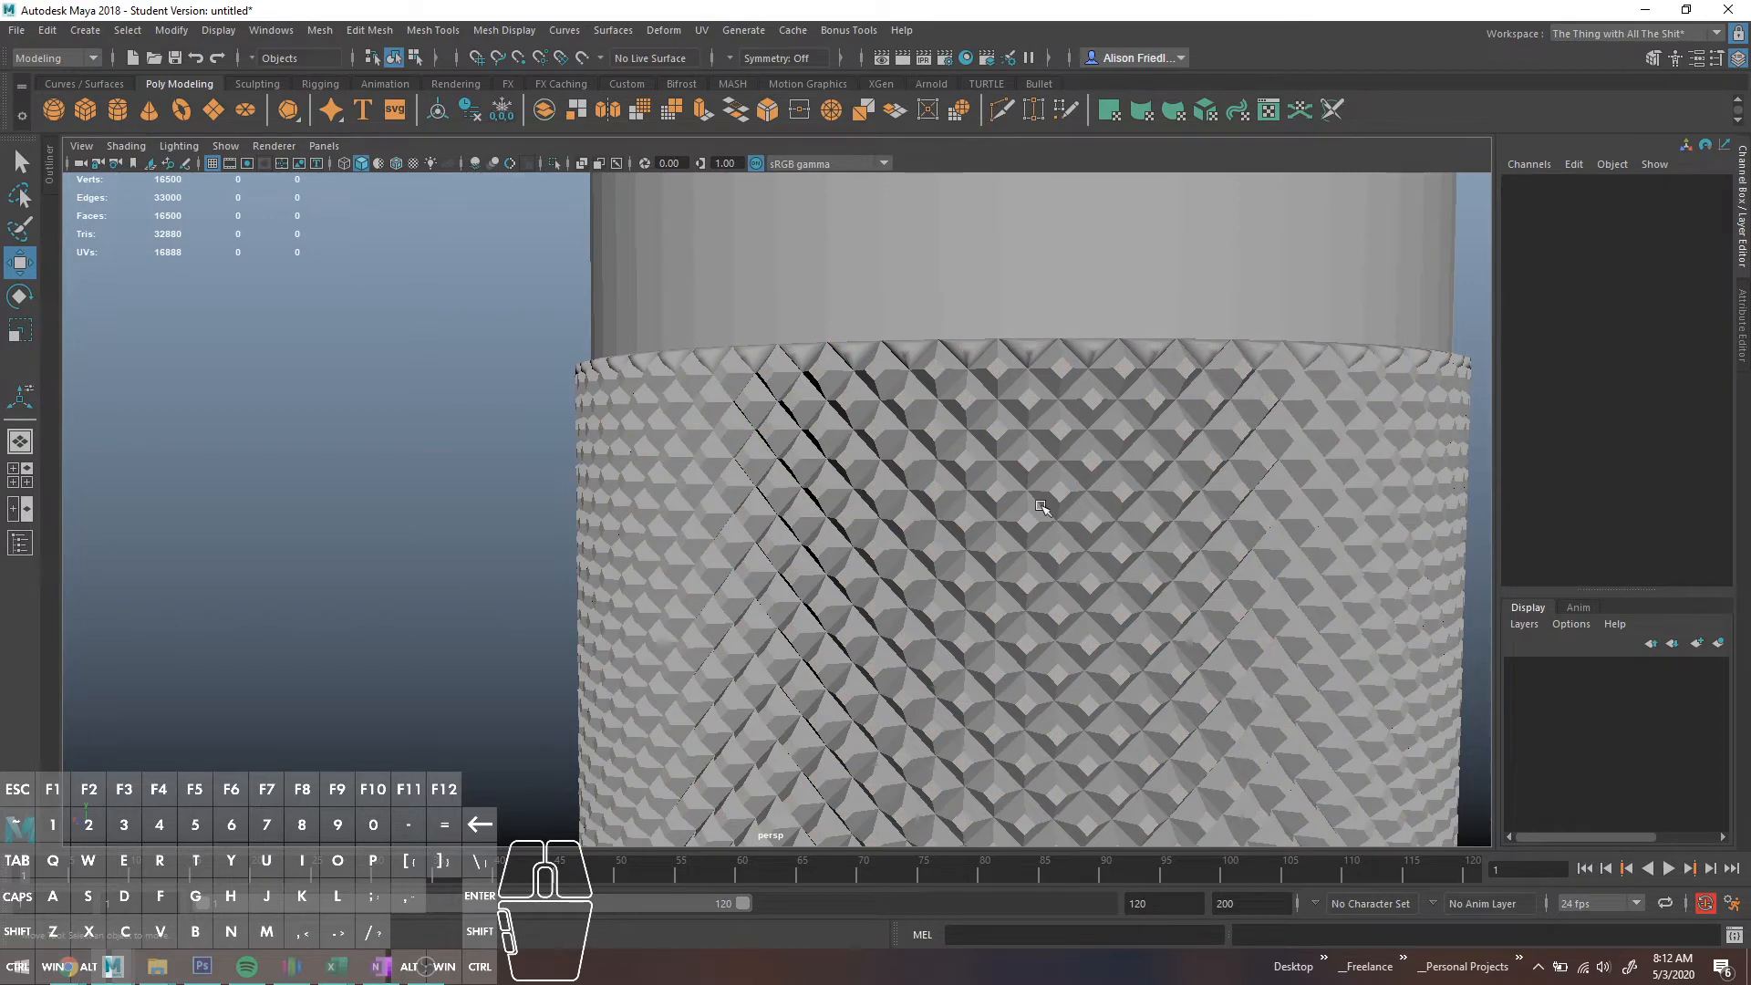
pyautogui.scroll(-3, 1024, 512)
pyautogui.scroll(5, 915, 527)
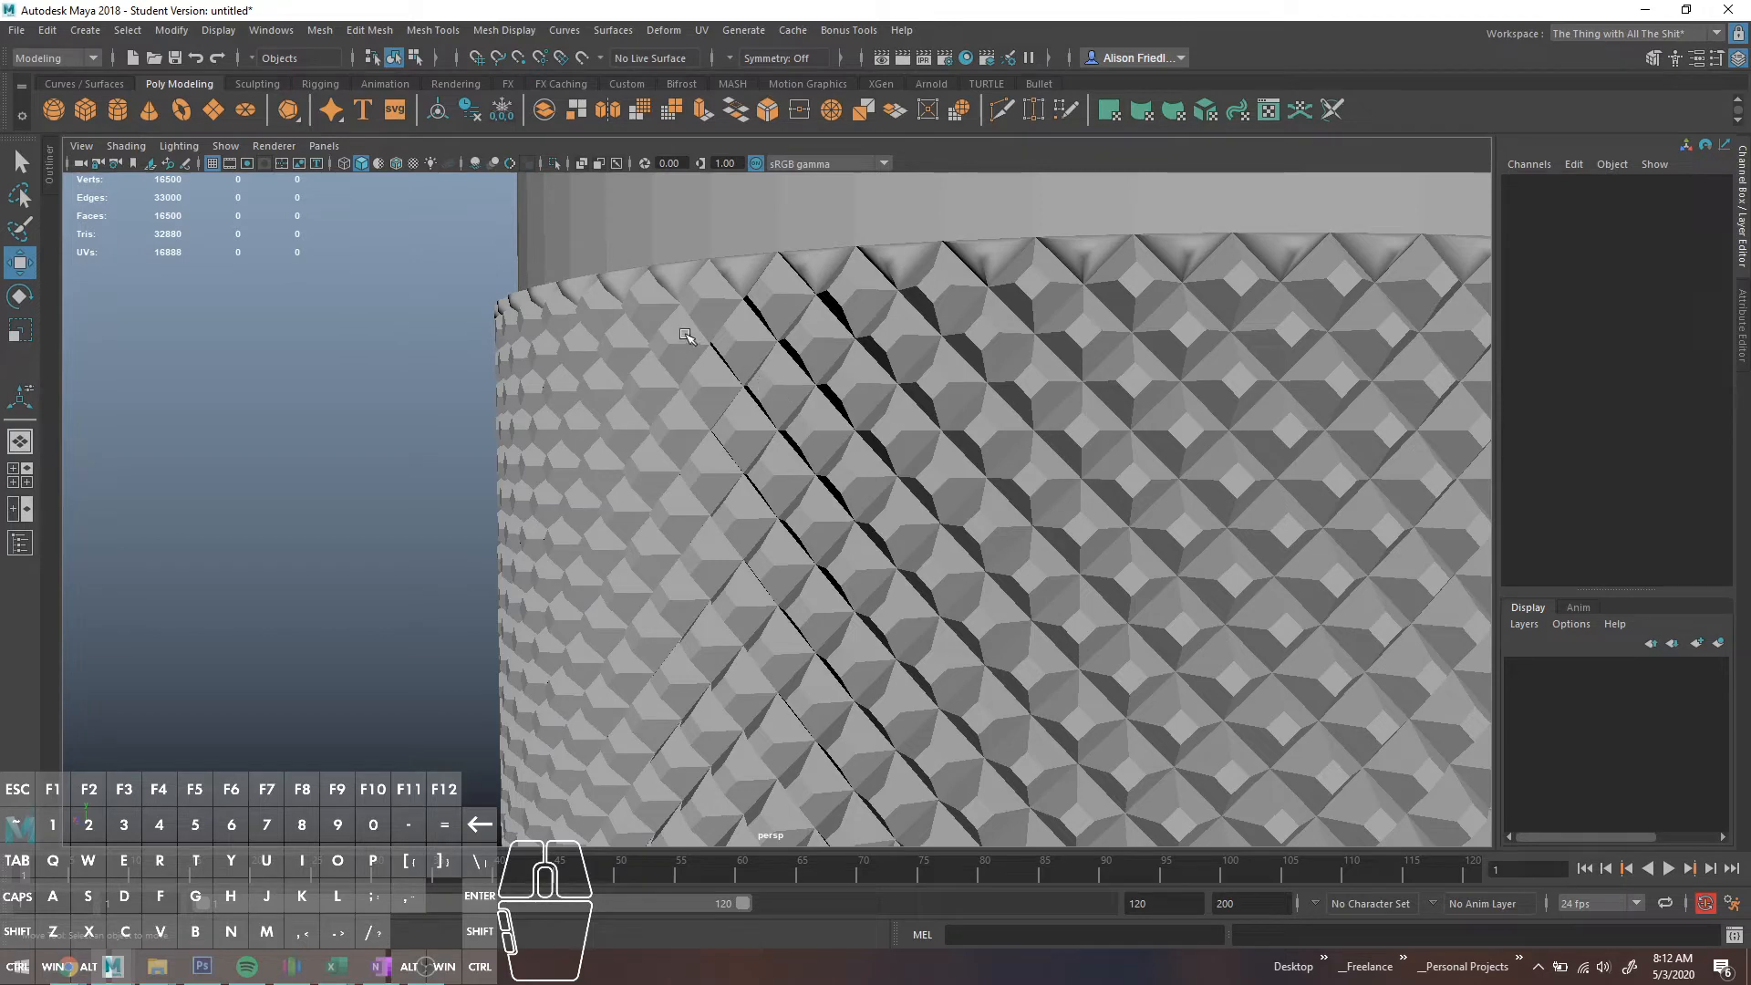
pyautogui.hotkey('ctrl', 'z')
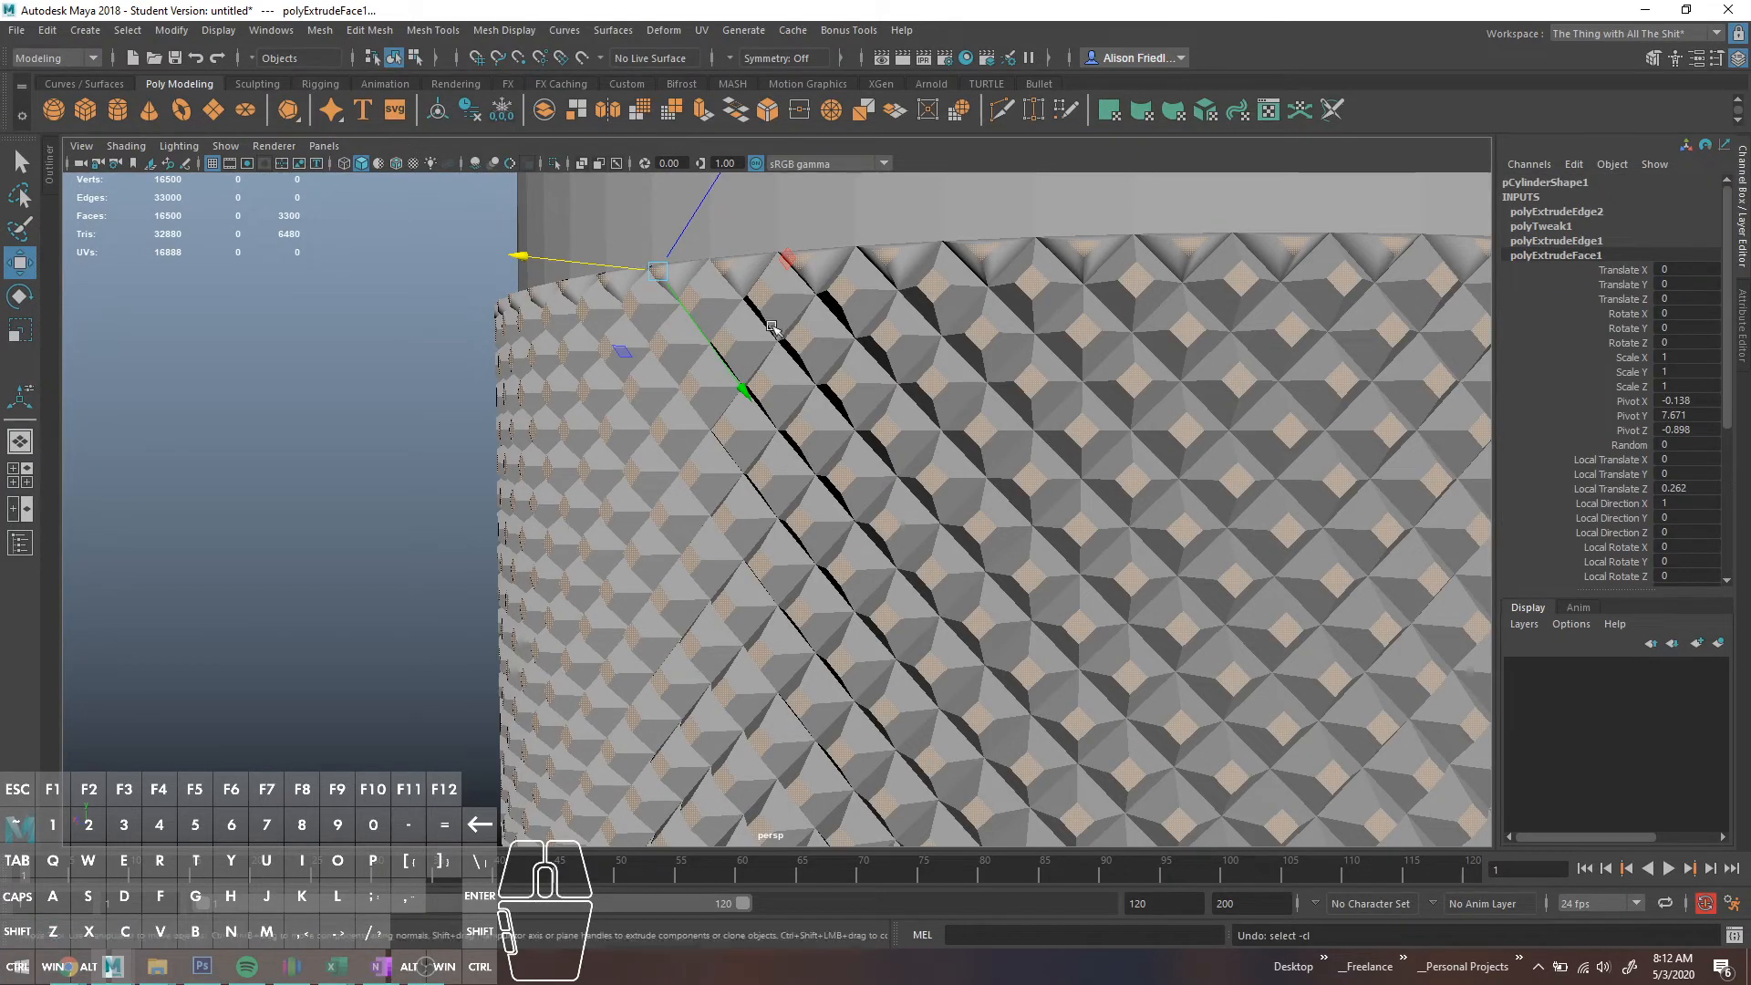
# - Scale the tip faces down about their own centers until each pyramid ends in a sharp point
pyautogui.press('r')
pyautogui.click(644, 276)
pyautogui.moveTo(644, 276); pyautogui.dragTo(642, 298)
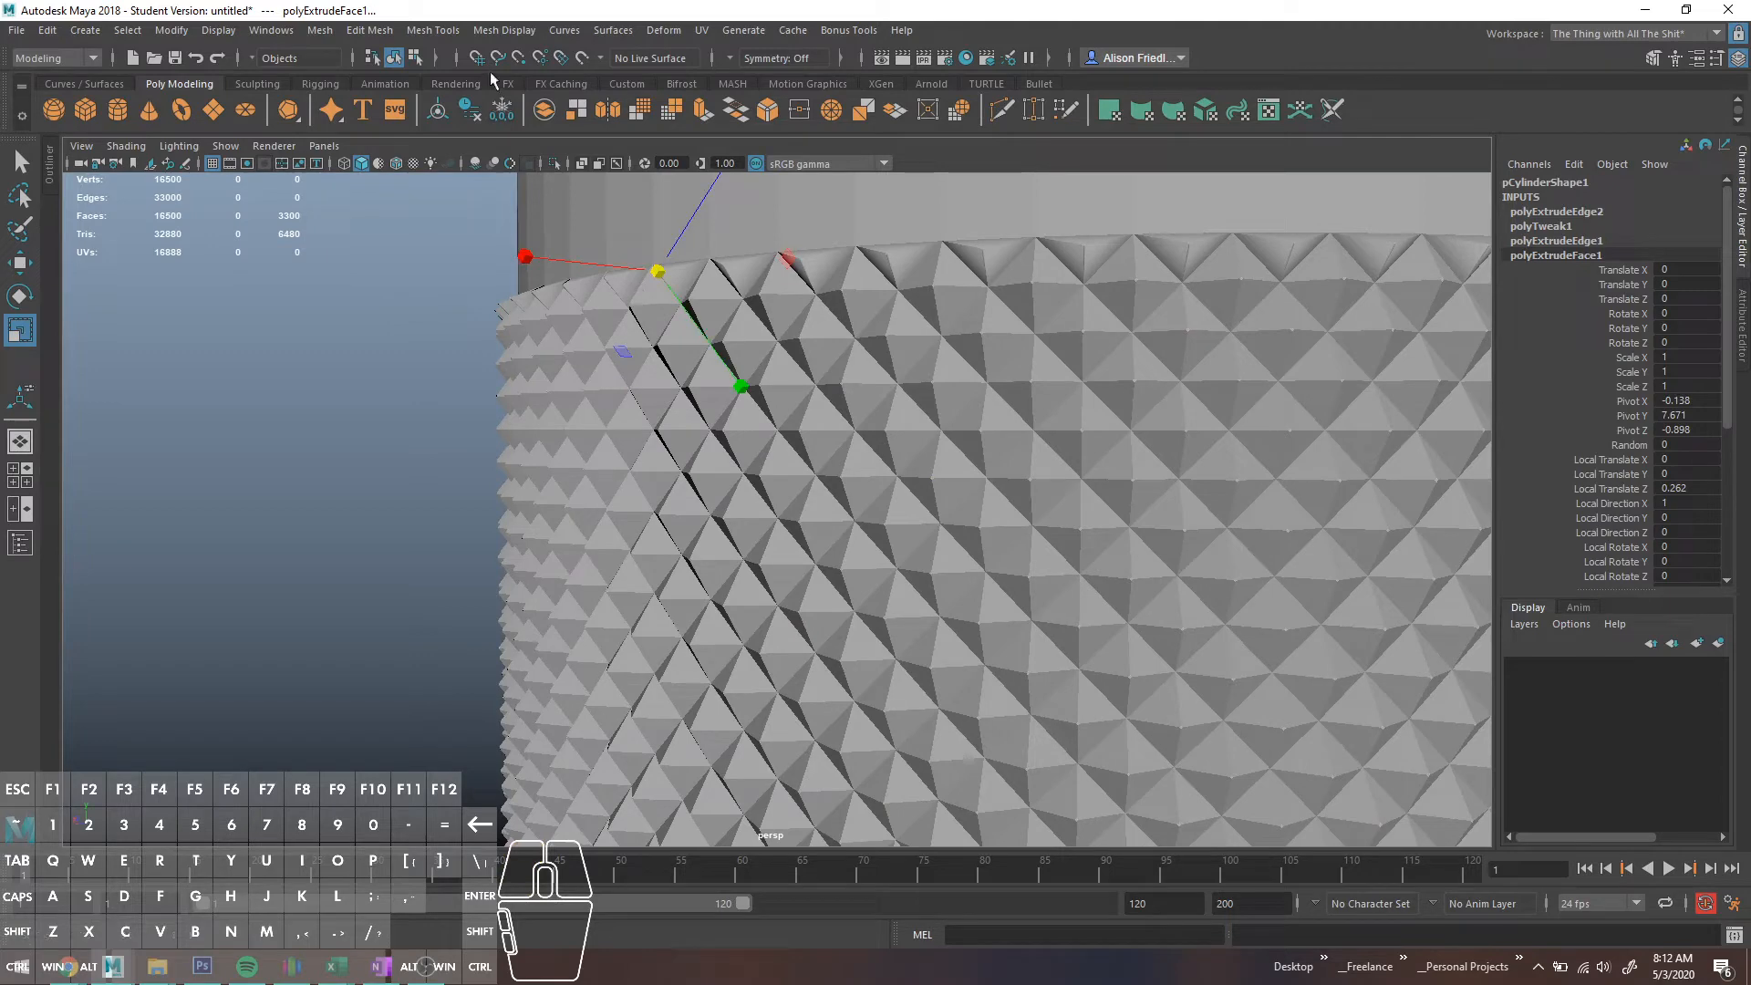
# - Merge the vertices of each tip face into one point using a distance threshold of 0.1
pyautogui.click(369, 30)
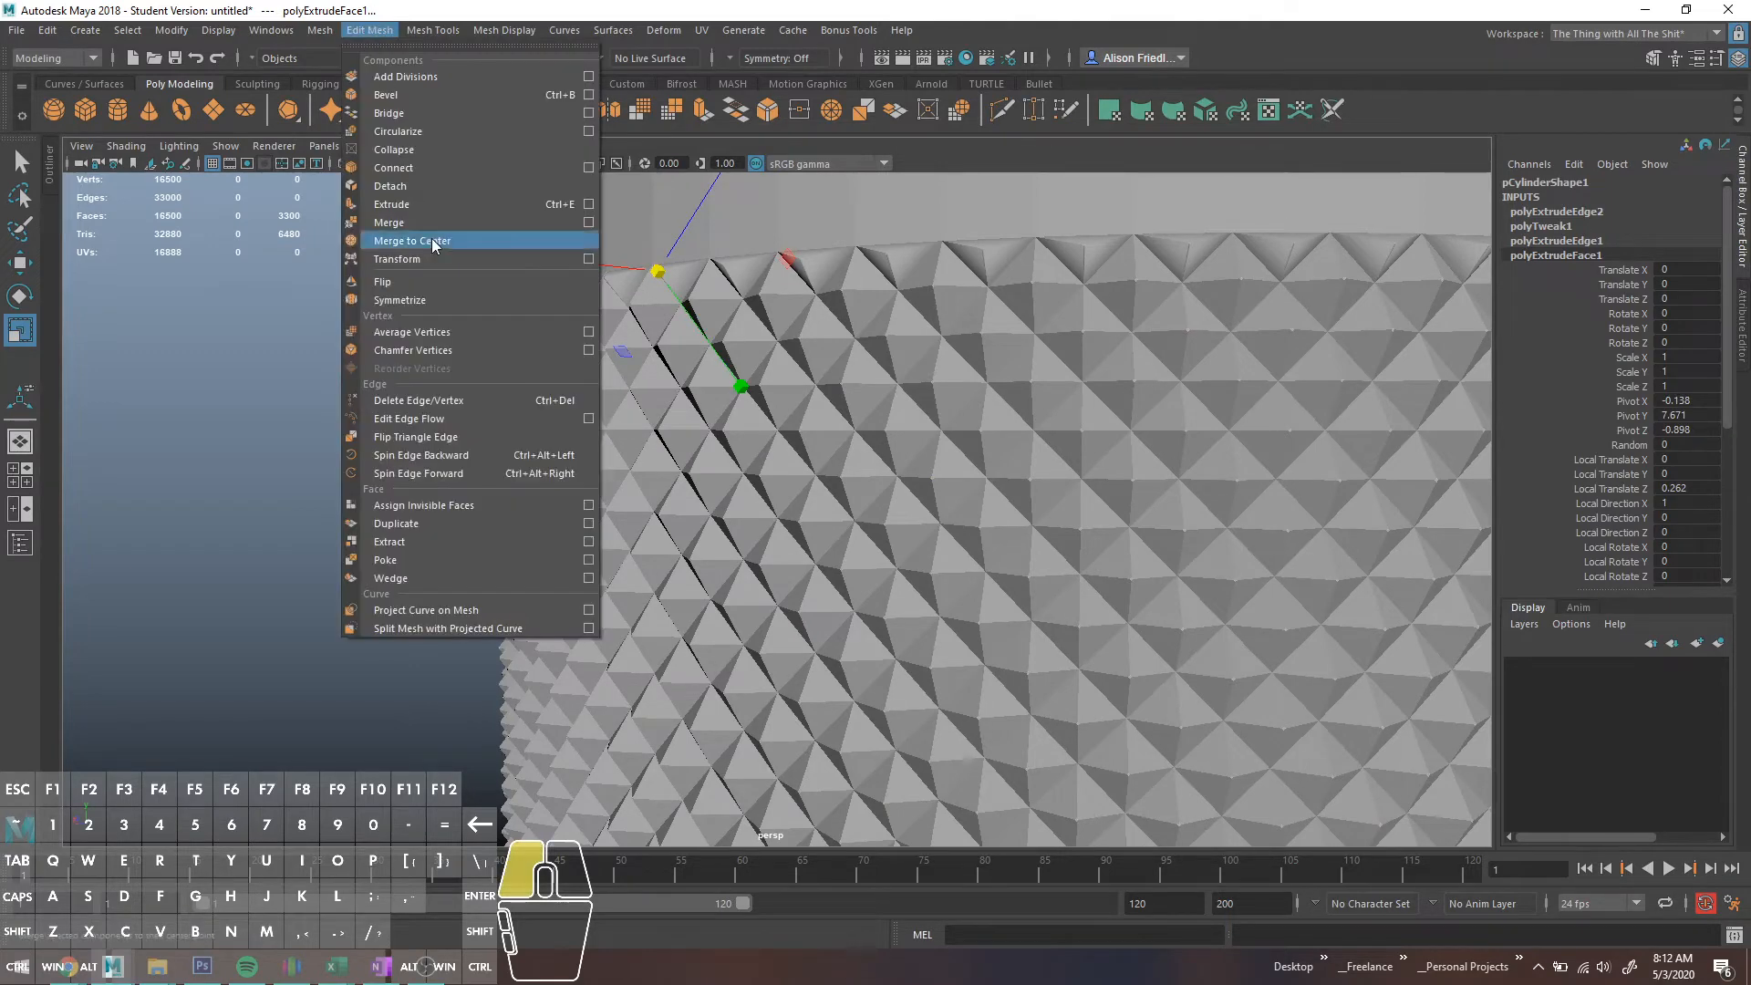
pyautogui.click(422, 224)
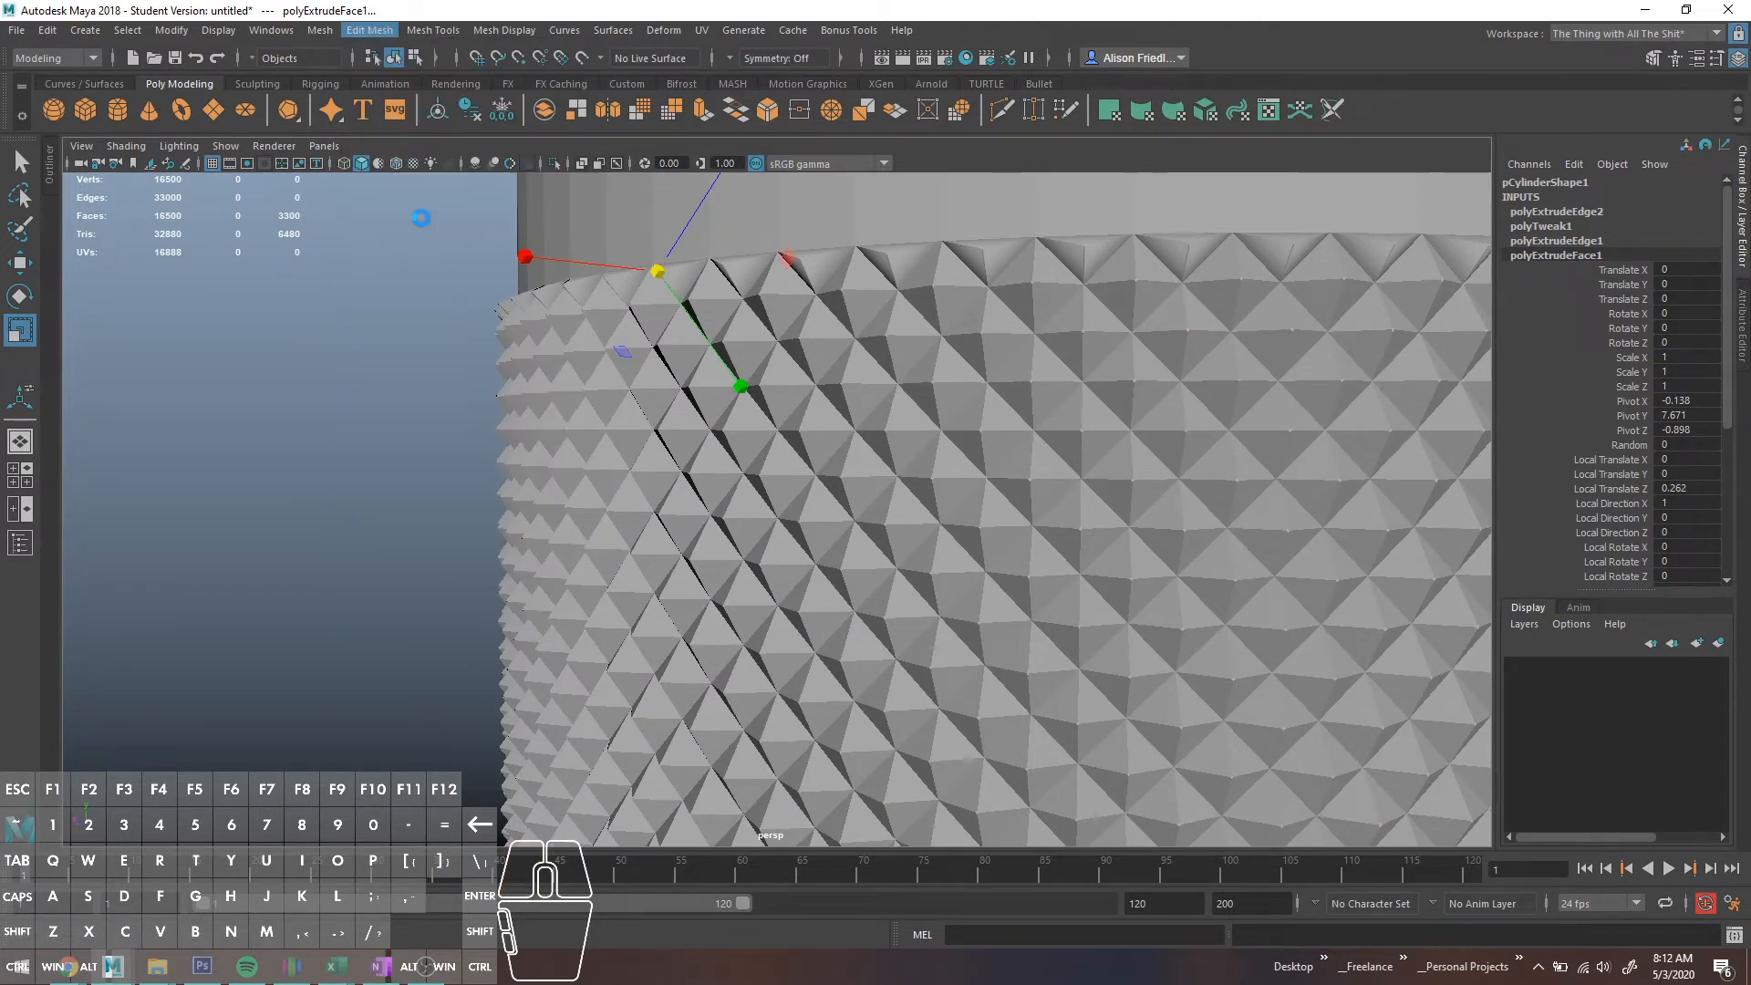
pyautogui.scroll(5, 990, 265)
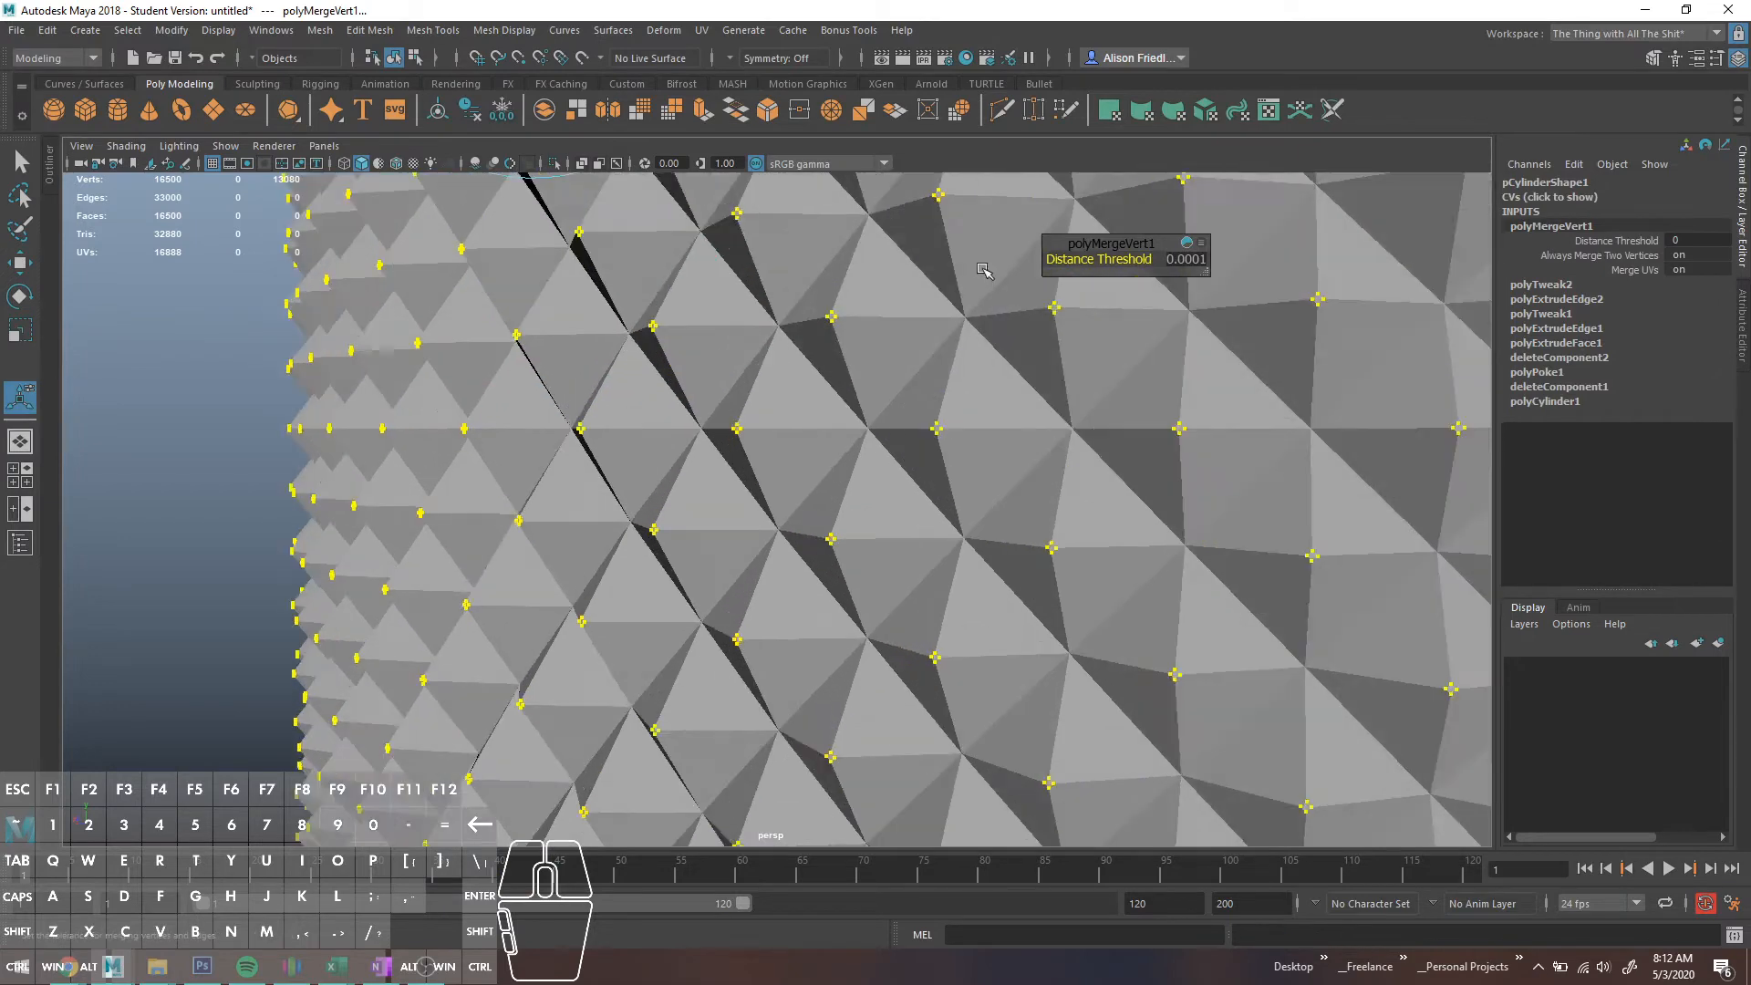
pyautogui.scroll(-5, 990, 326)
pyautogui.scroll(8, 830, 344)
pyautogui.scroll(-4, 867, 407)
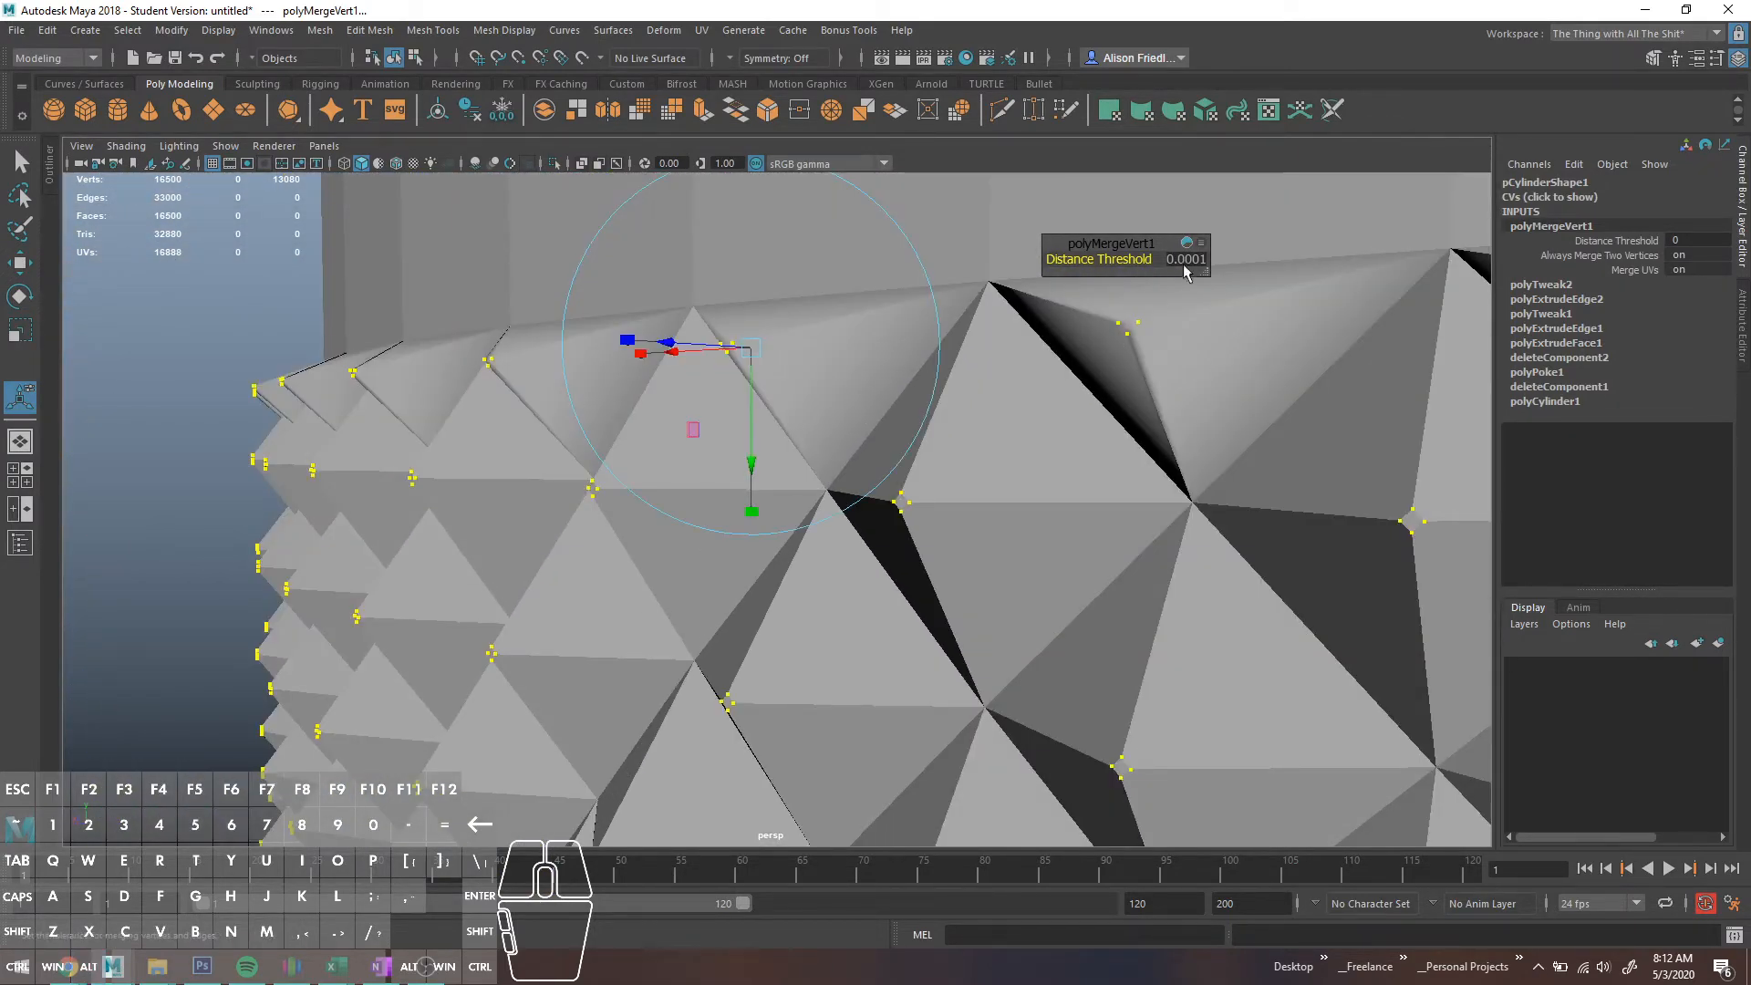
pyautogui.click(1184, 261)
pyautogui.moveTo(1182, 259); pyautogui.dragTo(1231, 260)
pyautogui.write('1')
pyautogui.press('Return')
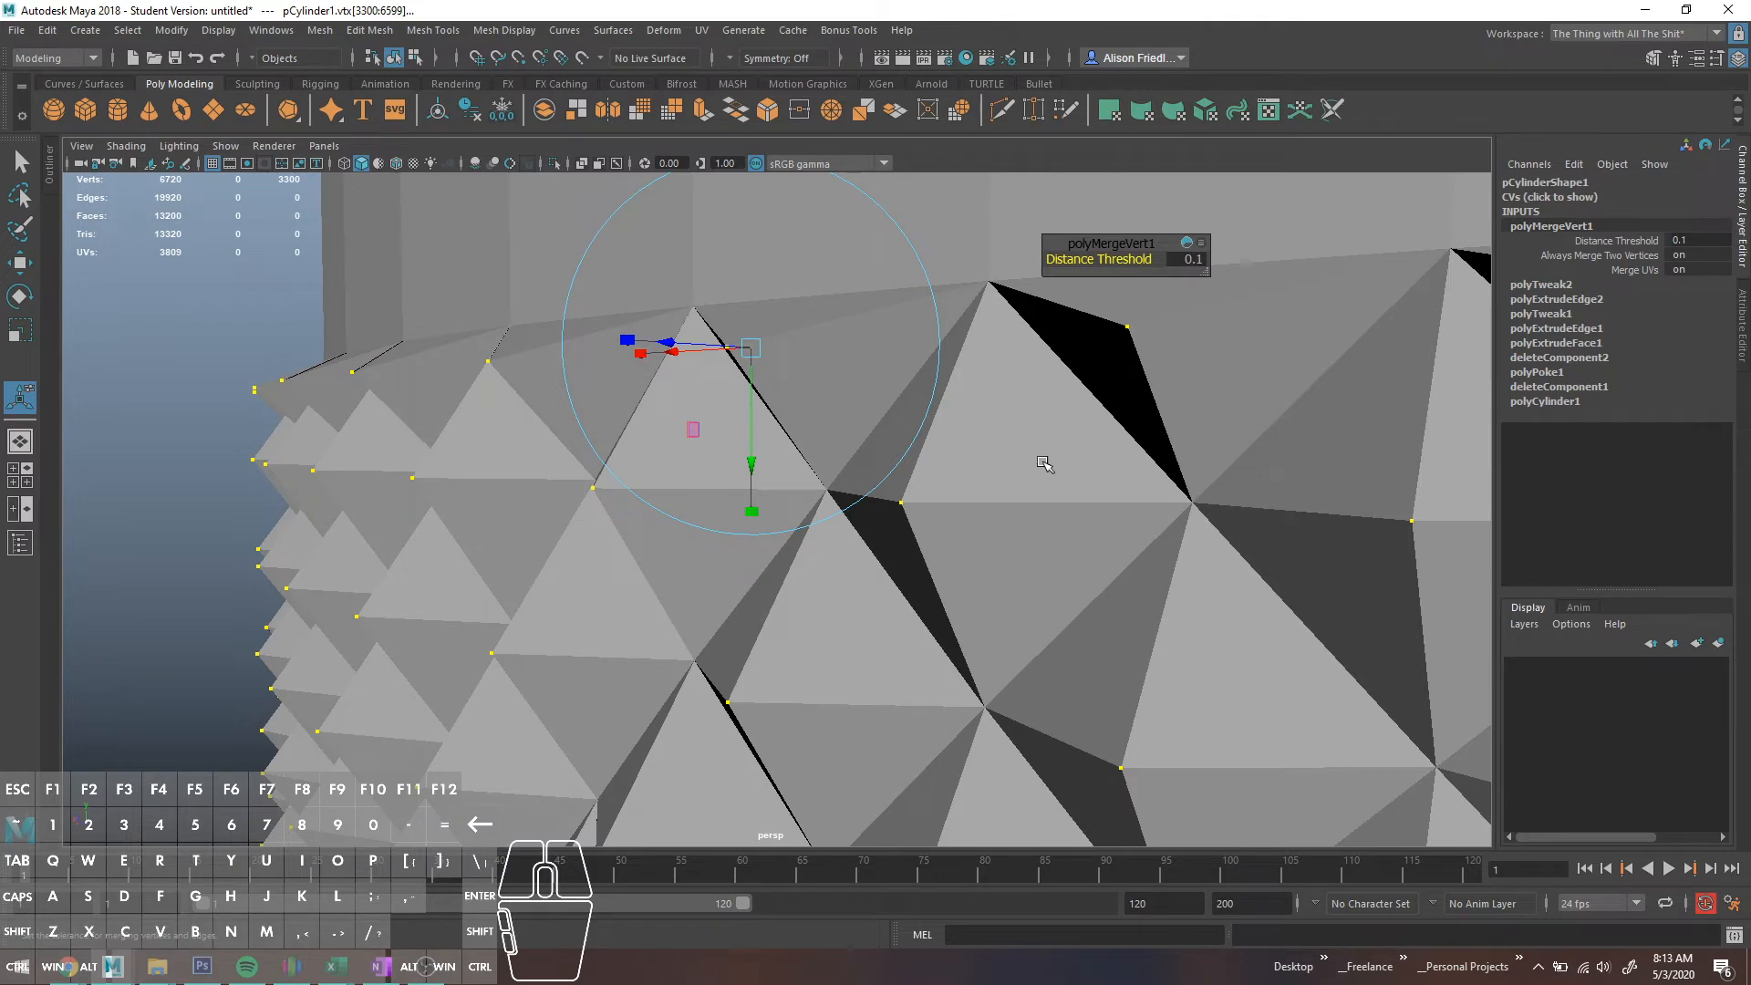
pyautogui.scroll(-5, 874, 483)
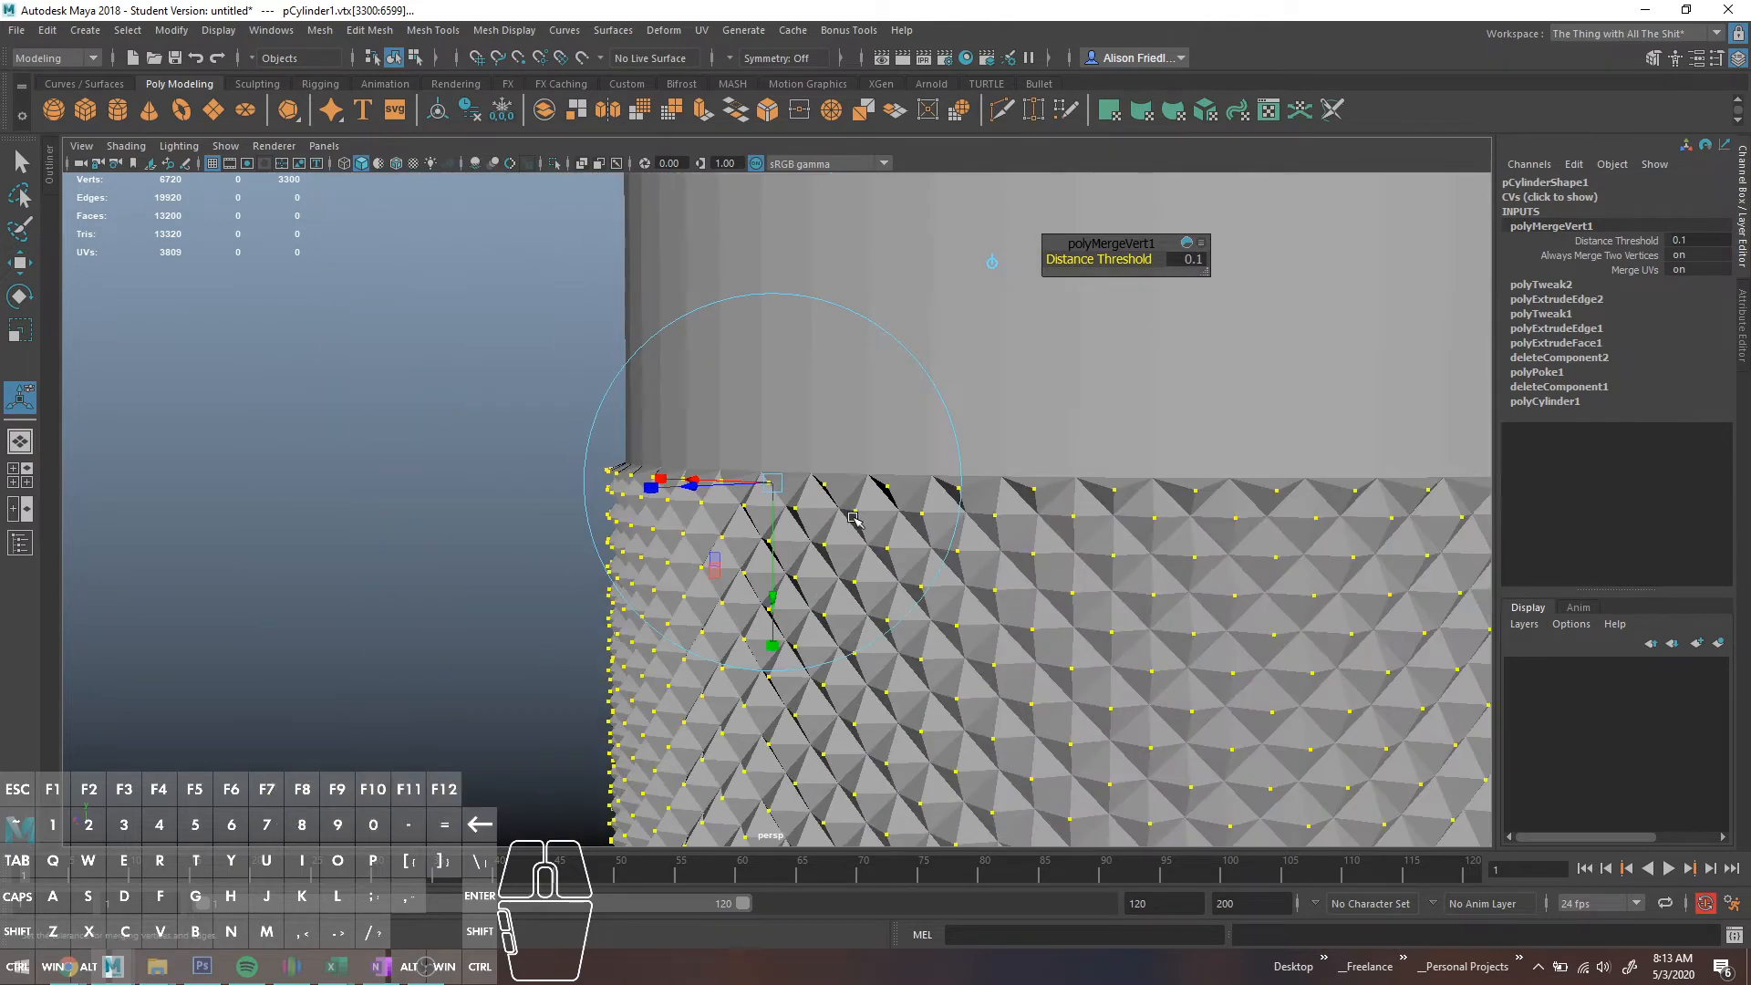
# - Return to object mode and examine the merged cylinder's knurling and polygon counts from several distances and angles
pyautogui.press('q')
pyautogui.moveTo(860, 520); pyautogui.dragTo(935, 434, button='right')
pyautogui.scroll(-4, 859, 701)
pyautogui.keyDown('alt'); pyautogui.moveTo(859, 701); pyautogui.dragTo(862, 660); pyautogui.keyUp('alt')
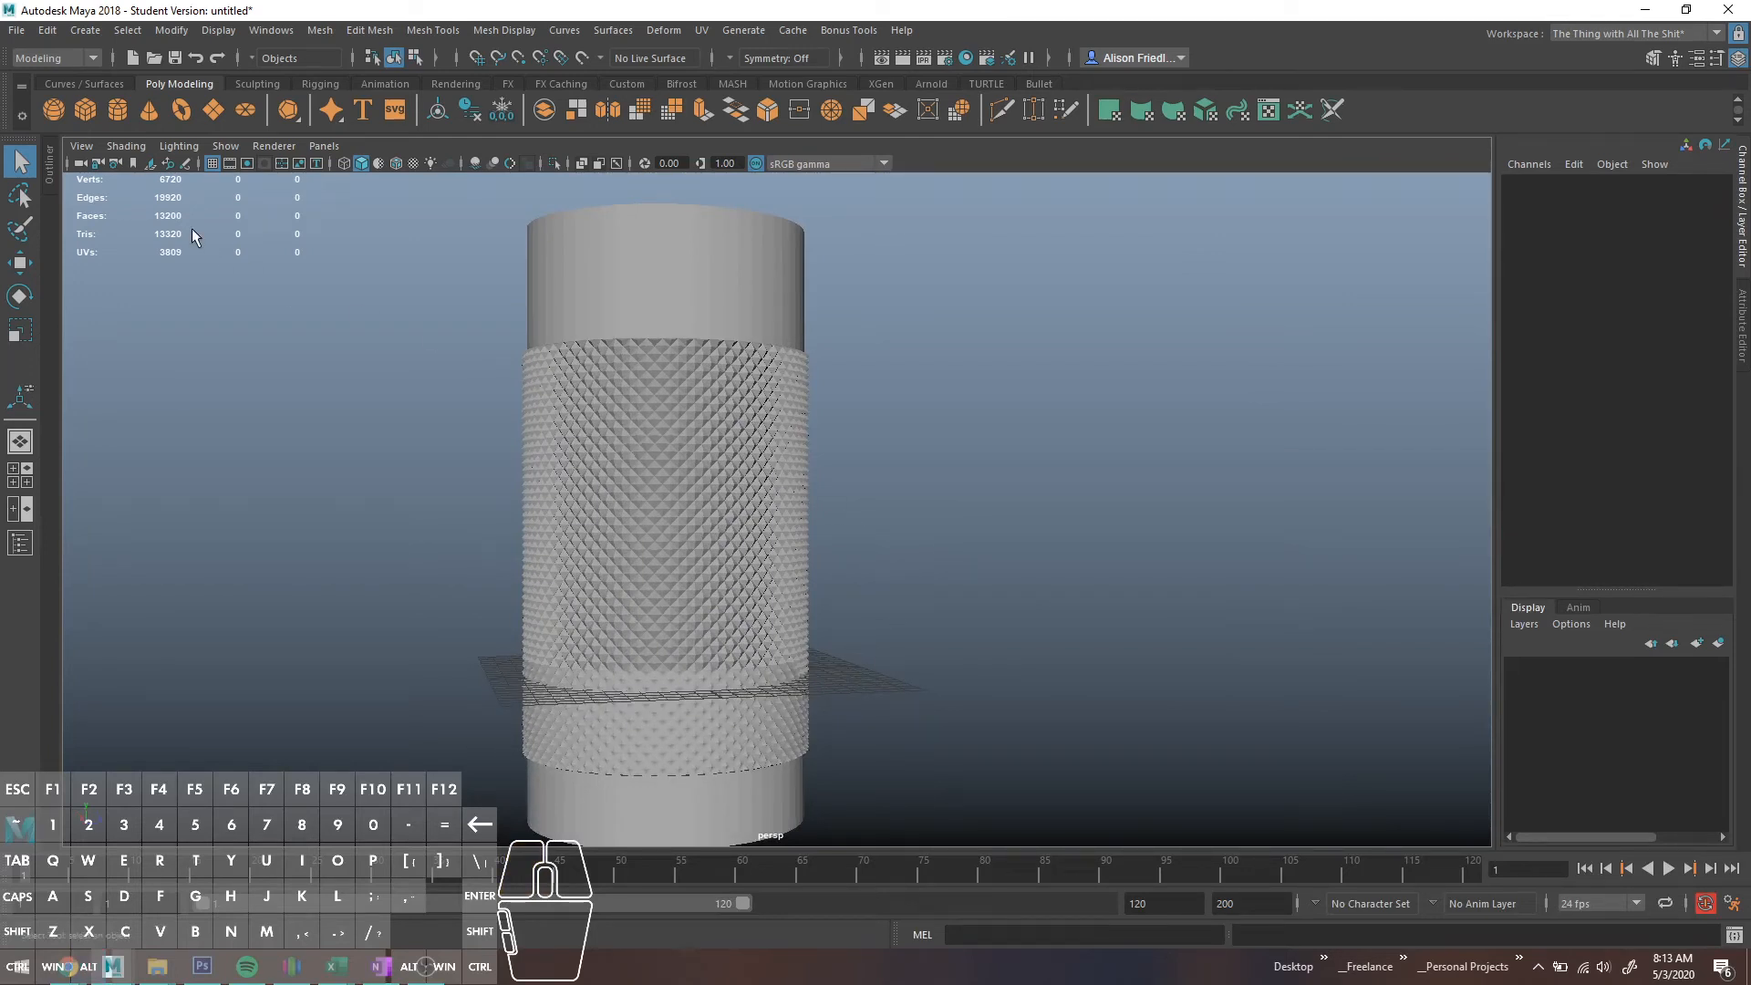
pyautogui.scroll(-2, 662, 412)
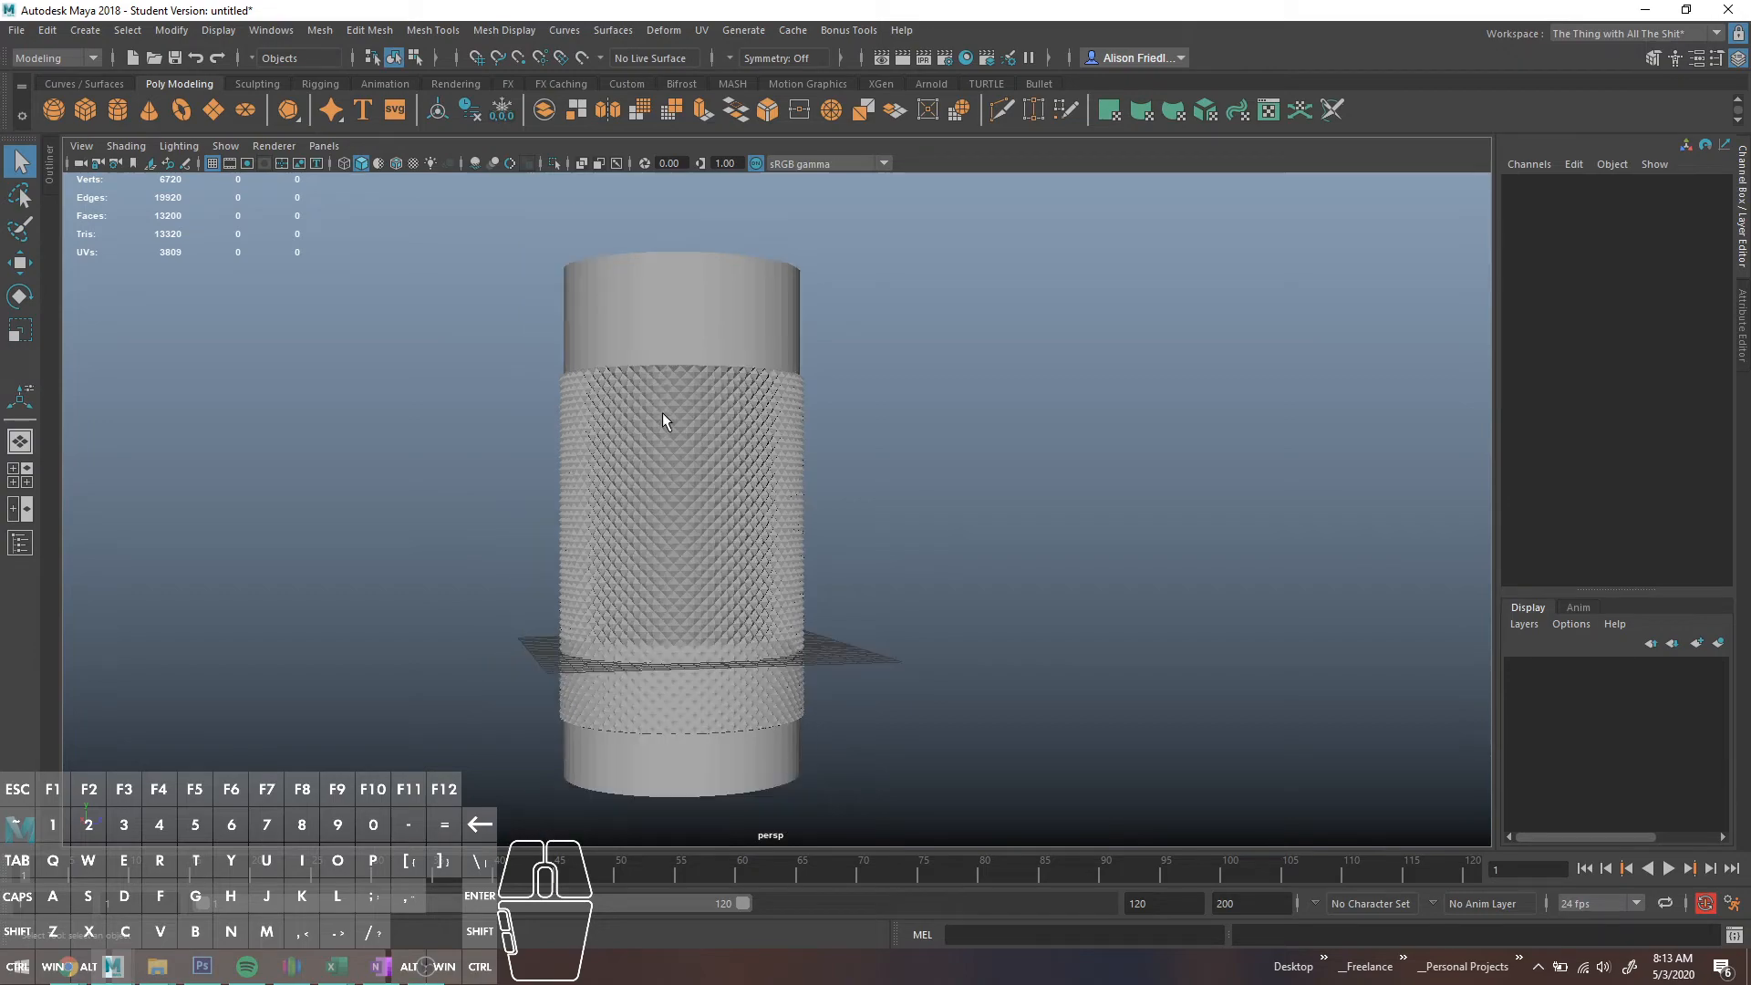
pyautogui.scroll(3, 703, 495)
pyautogui.keyDown('alt'); pyautogui.moveTo(787, 528); pyautogui.dragTo(816, 506); pyautogui.keyUp('alt')
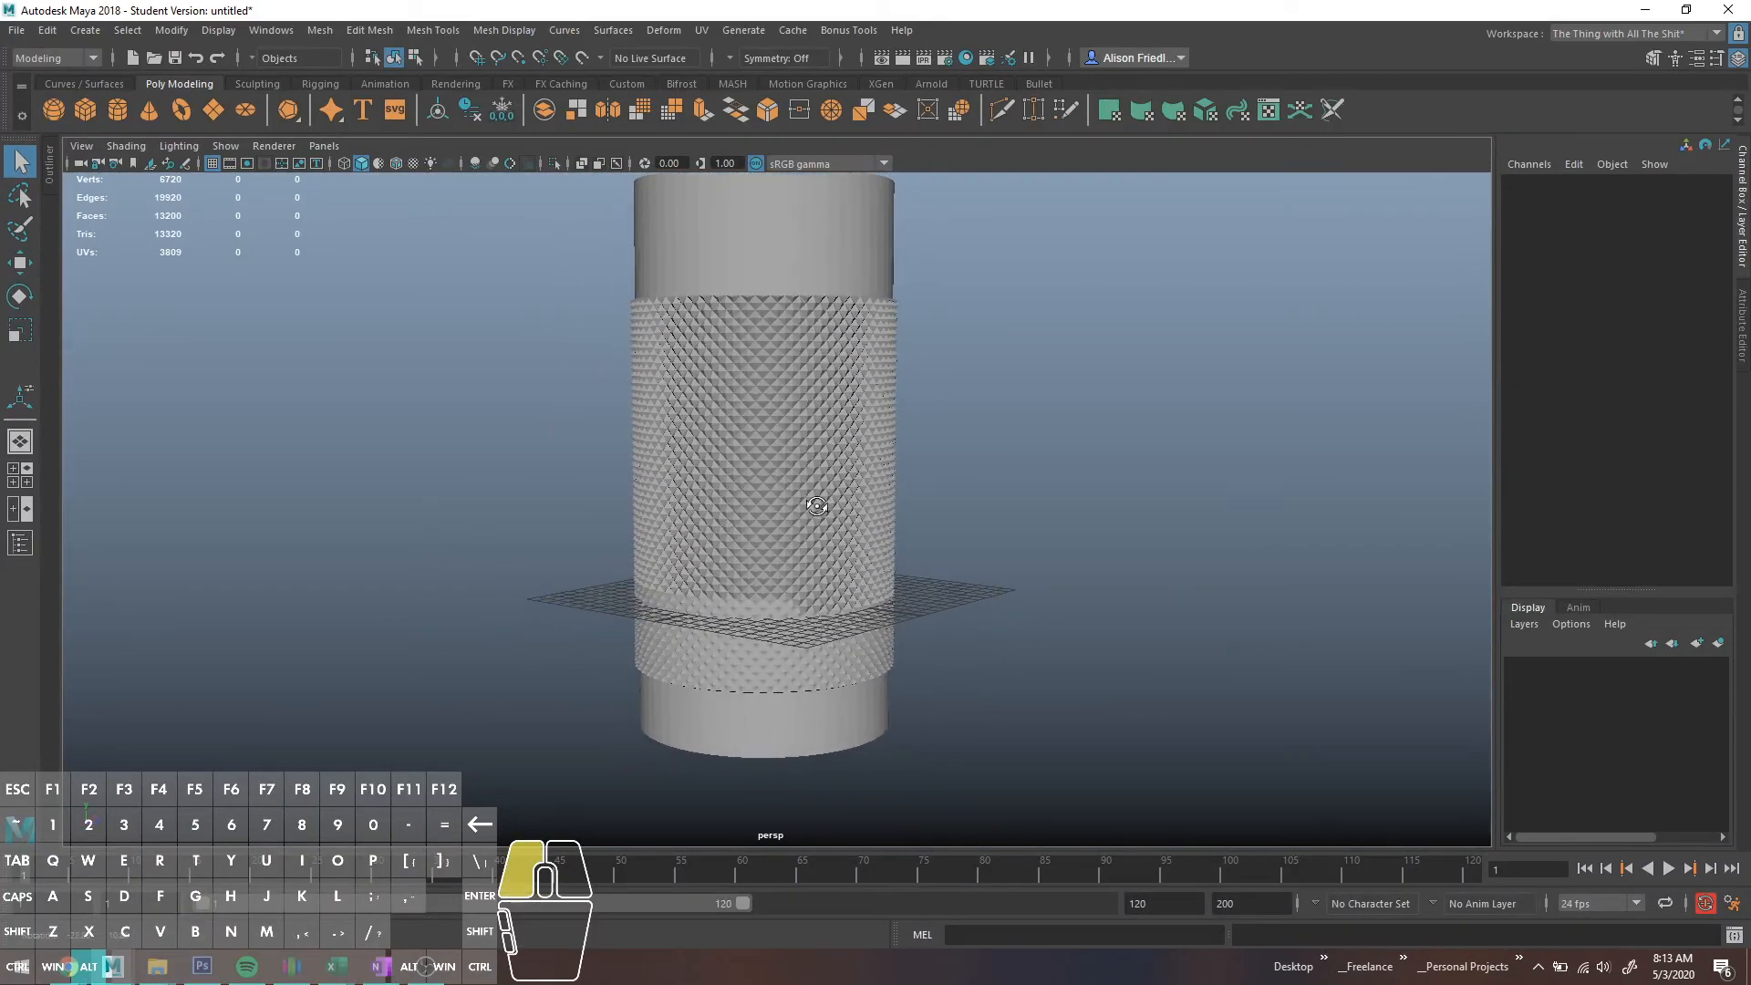
pyautogui.scroll(-2, 816, 506)
pyautogui.scroll(5, 806, 447)
# - Select the whole knurled cylinder to view its wireframe and construction history
pyautogui.click(666, 410)
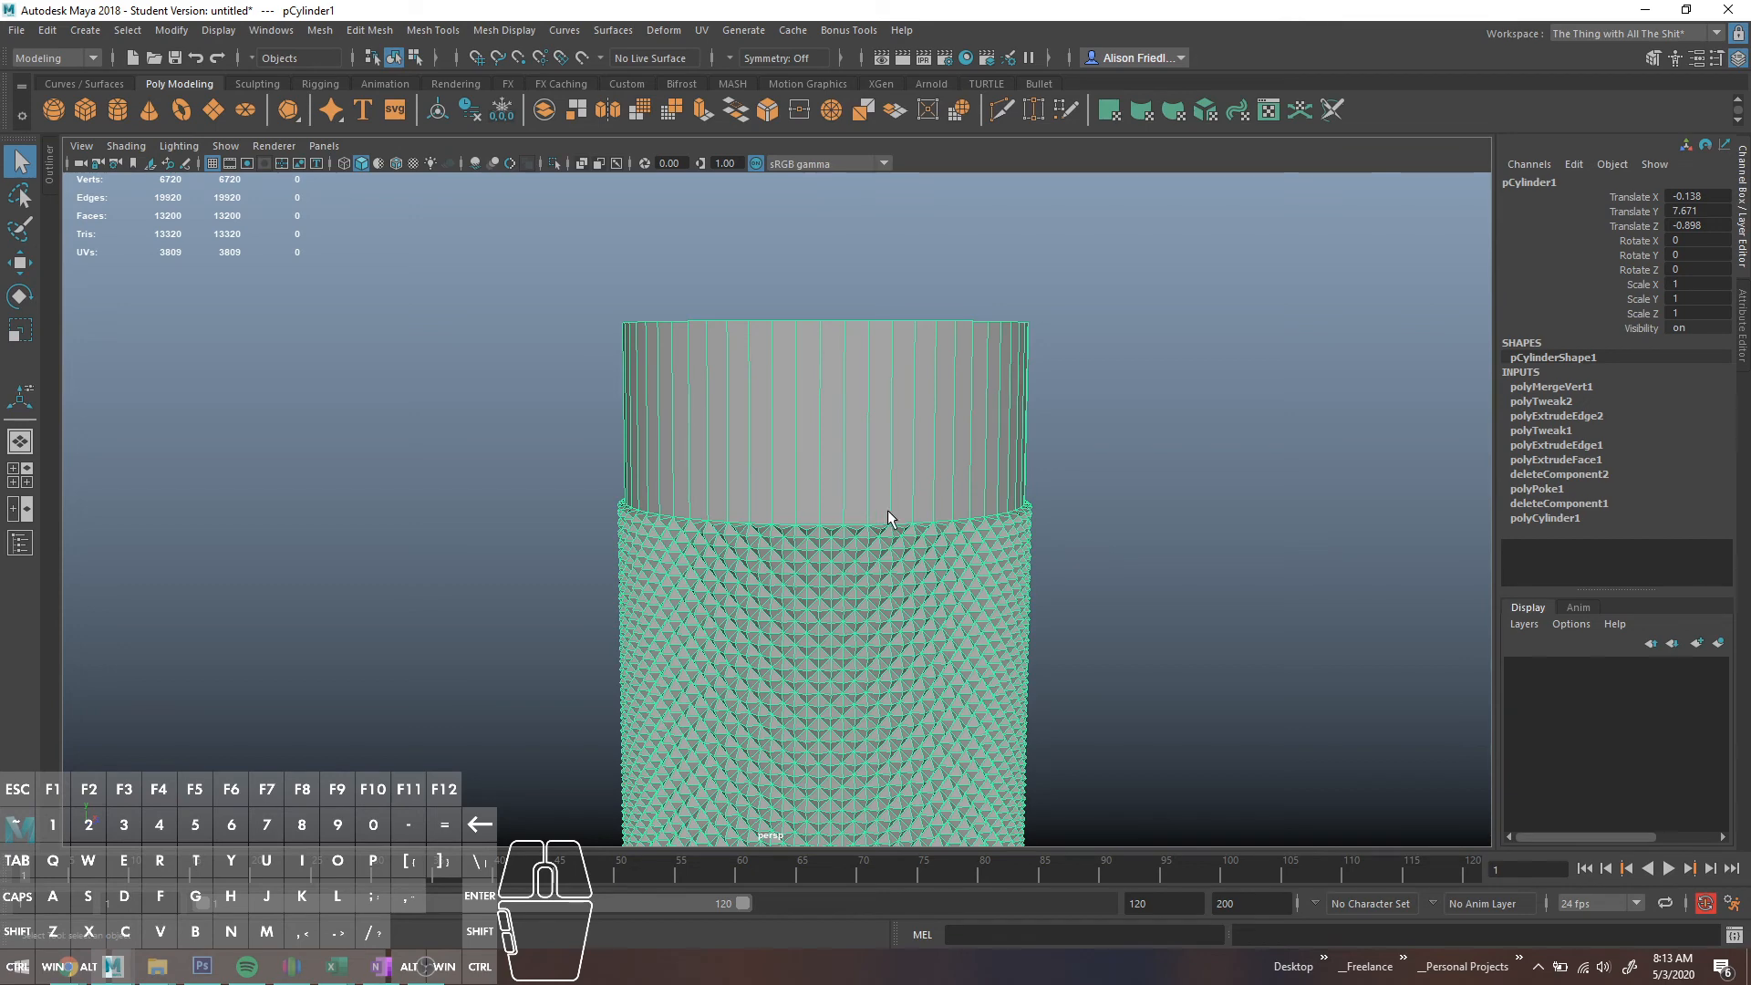
pyautogui.scroll(-3, 954, 570)
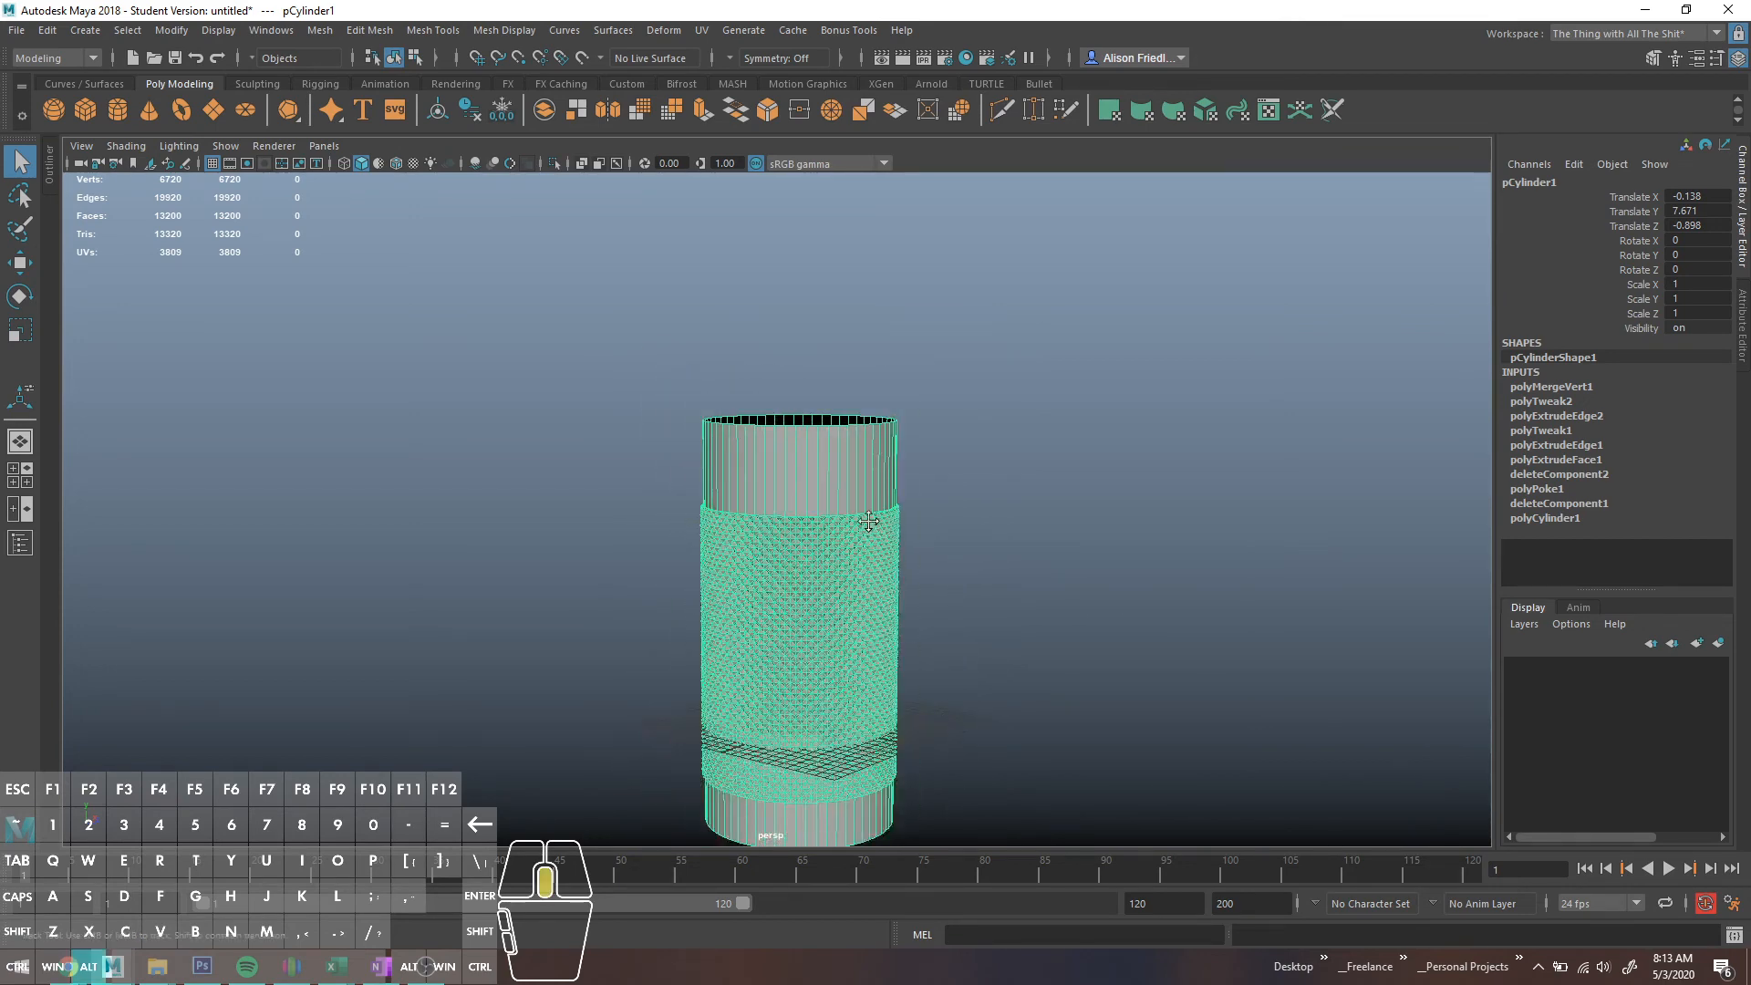
pyautogui.keyDown('alt'); pyautogui.moveTo(868, 521); pyautogui.dragTo(873, 533, button='middle'); pyautogui.keyUp('alt')
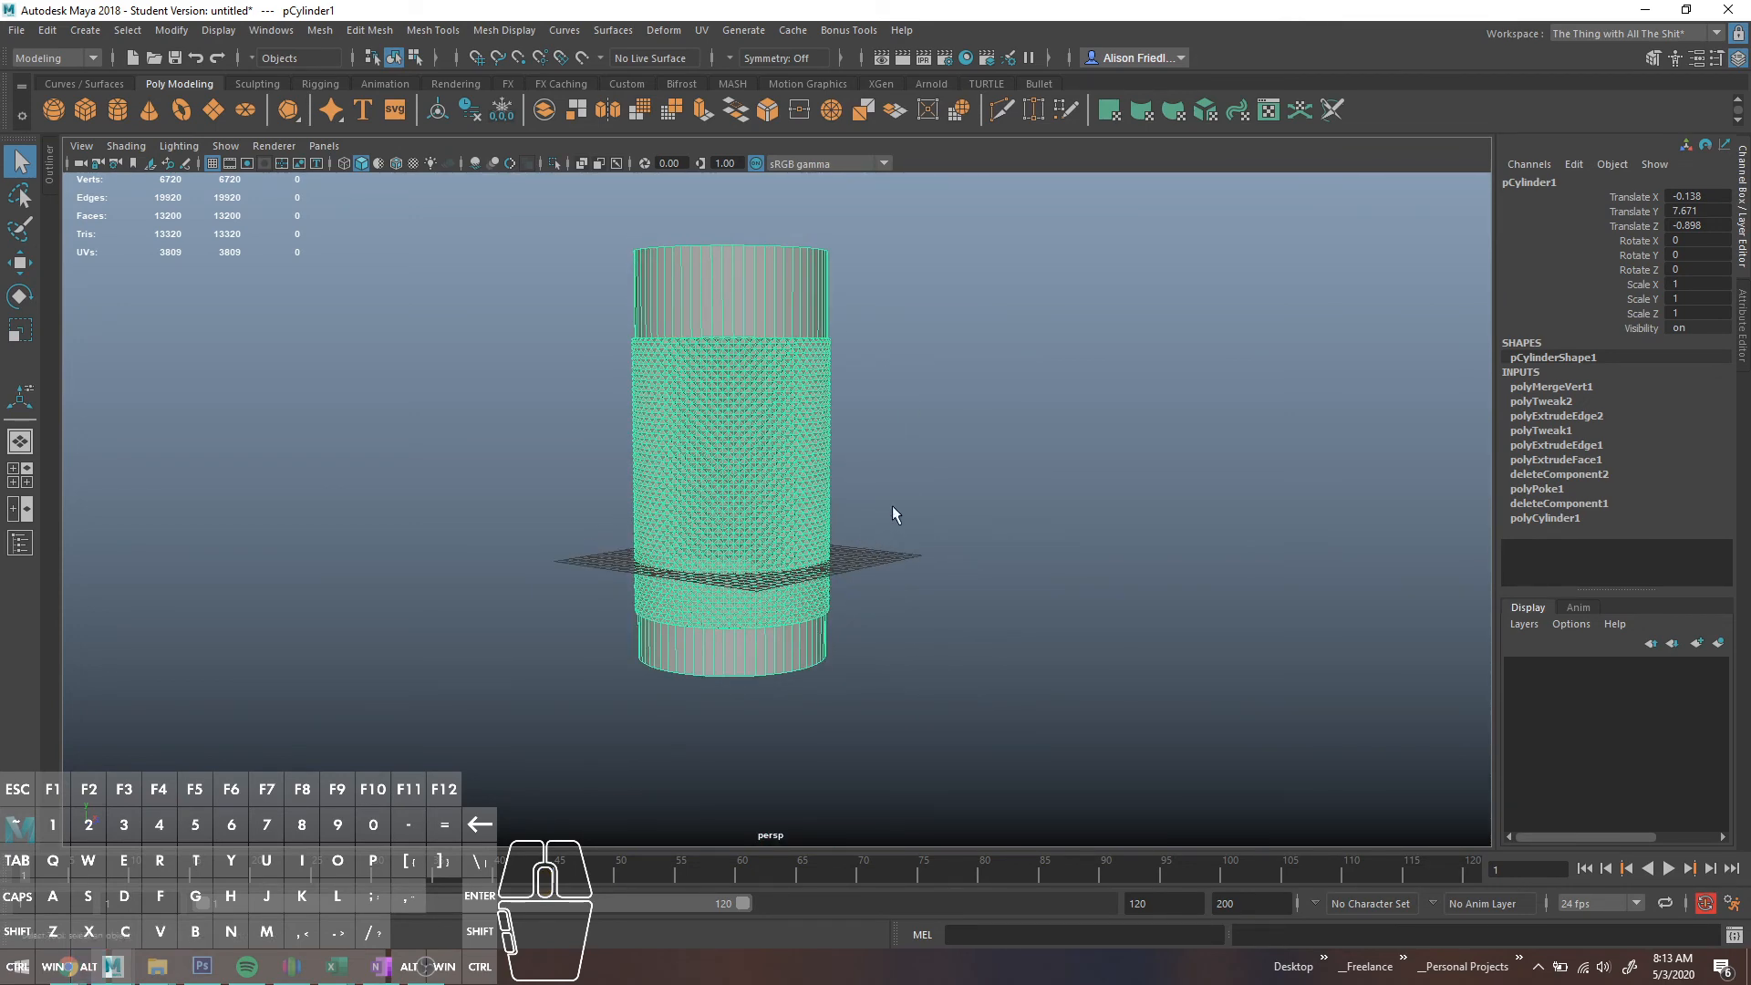